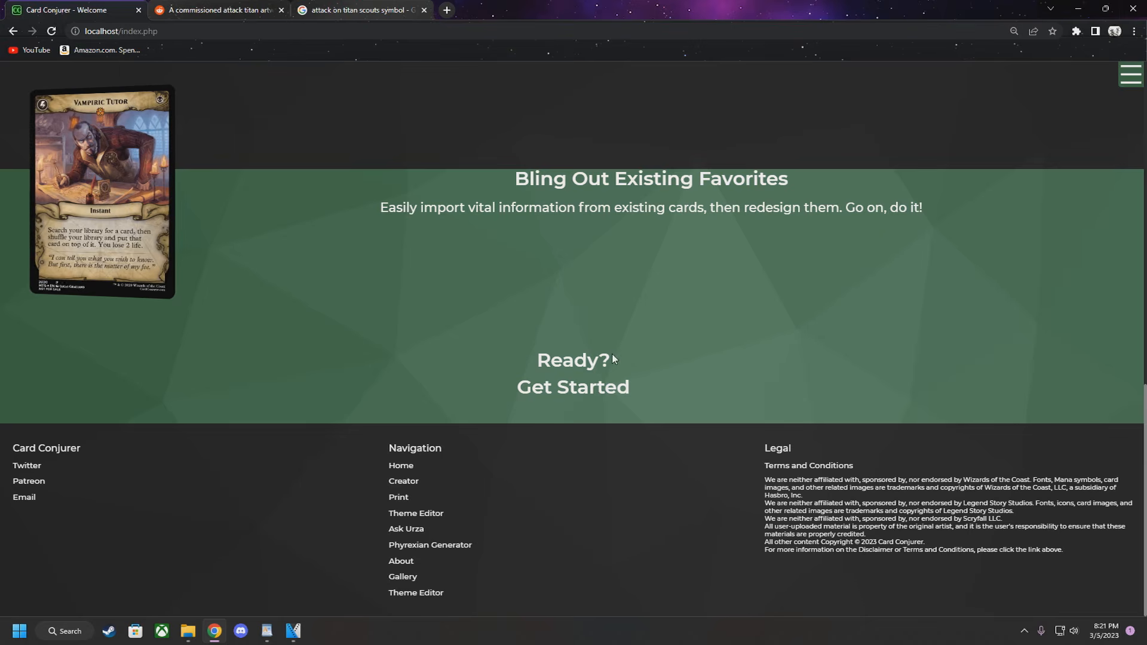
# Start the card creator and import the real card Vorinclex, Monstrous Raider by name
pyautogui.click(580, 396)
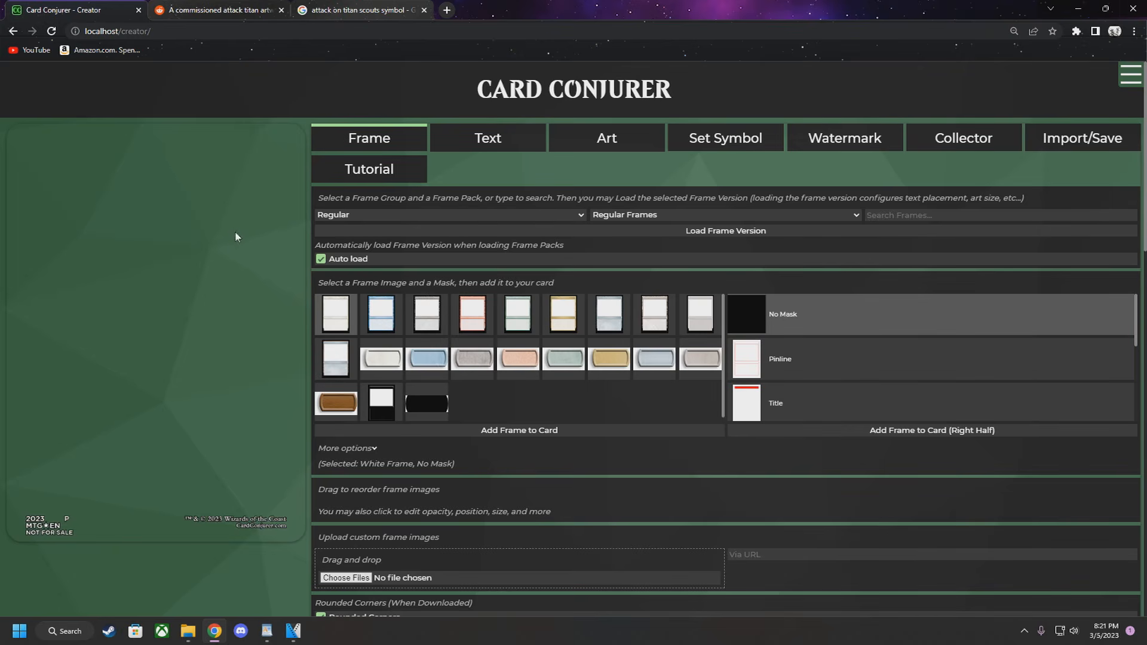
pyautogui.click(1065, 143)
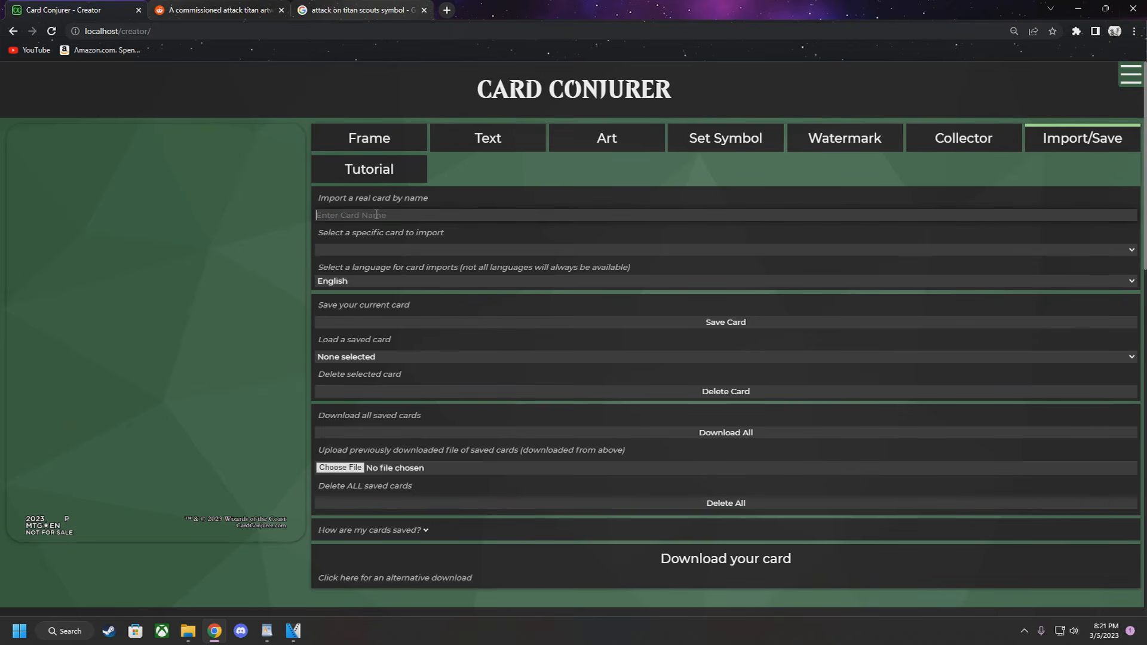
pyautogui.write('Vorinclex, mo')
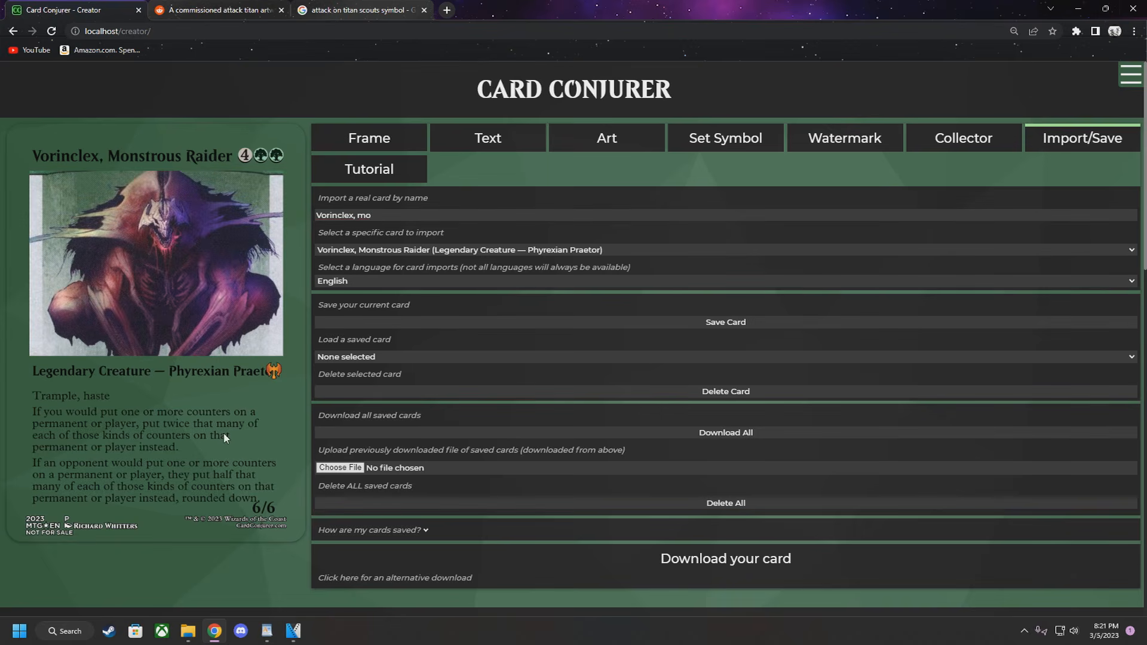
# Load the Nickname ("Godzilla") frame pack from the Showcase Frames group
pyautogui.click(397, 149)
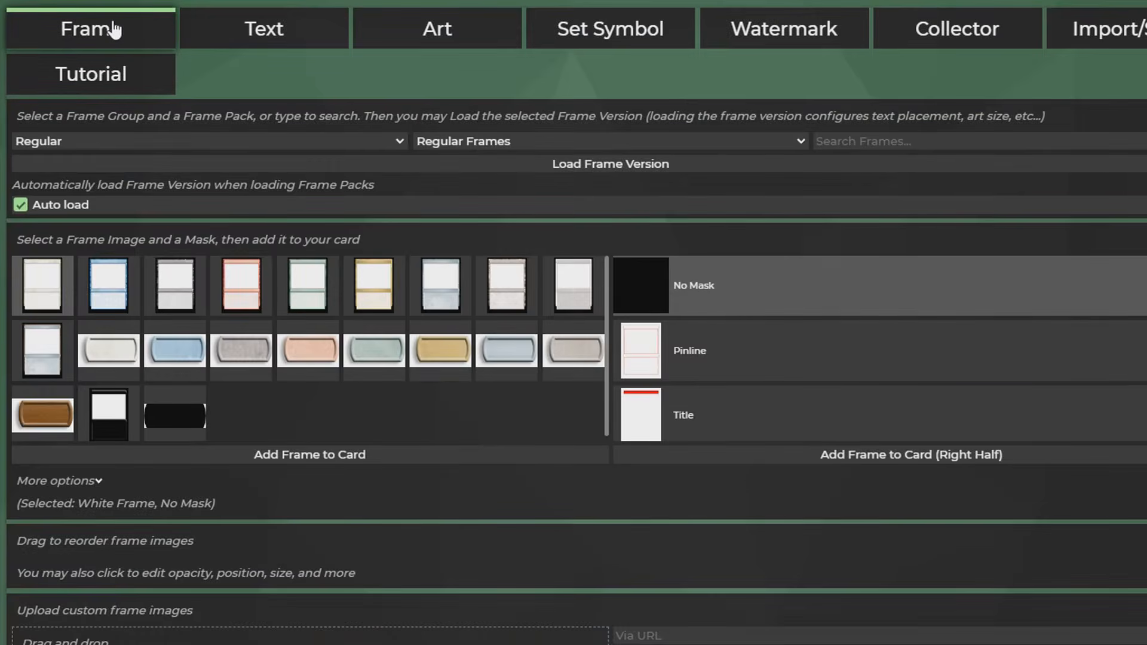
pyautogui.click(107, 144)
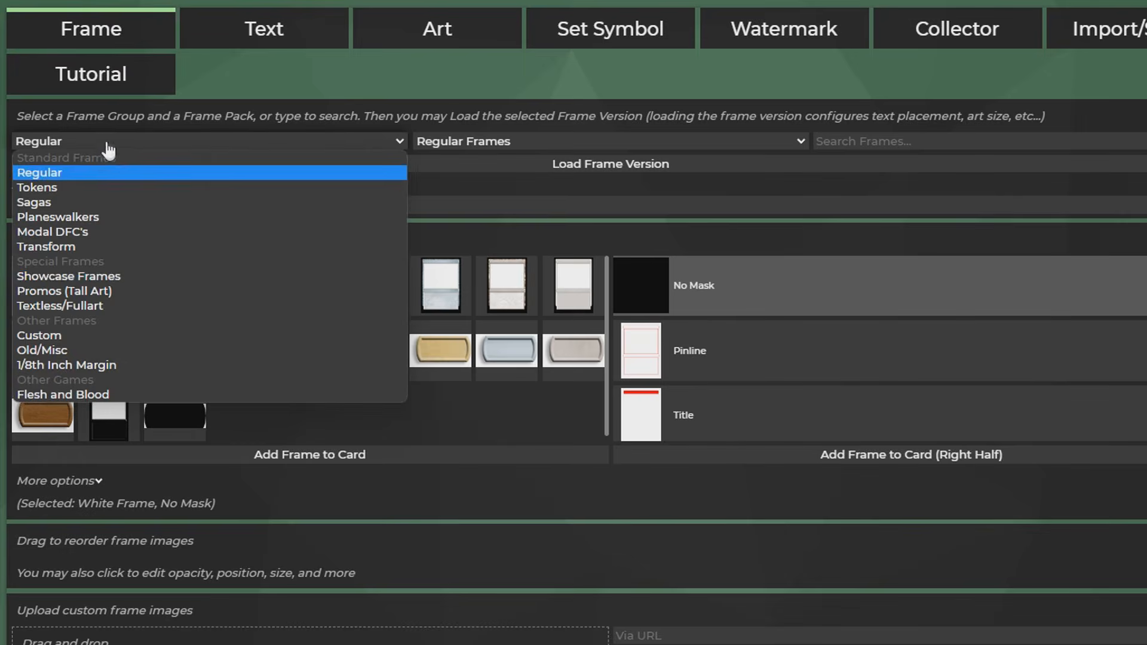
pyautogui.click(103, 276)
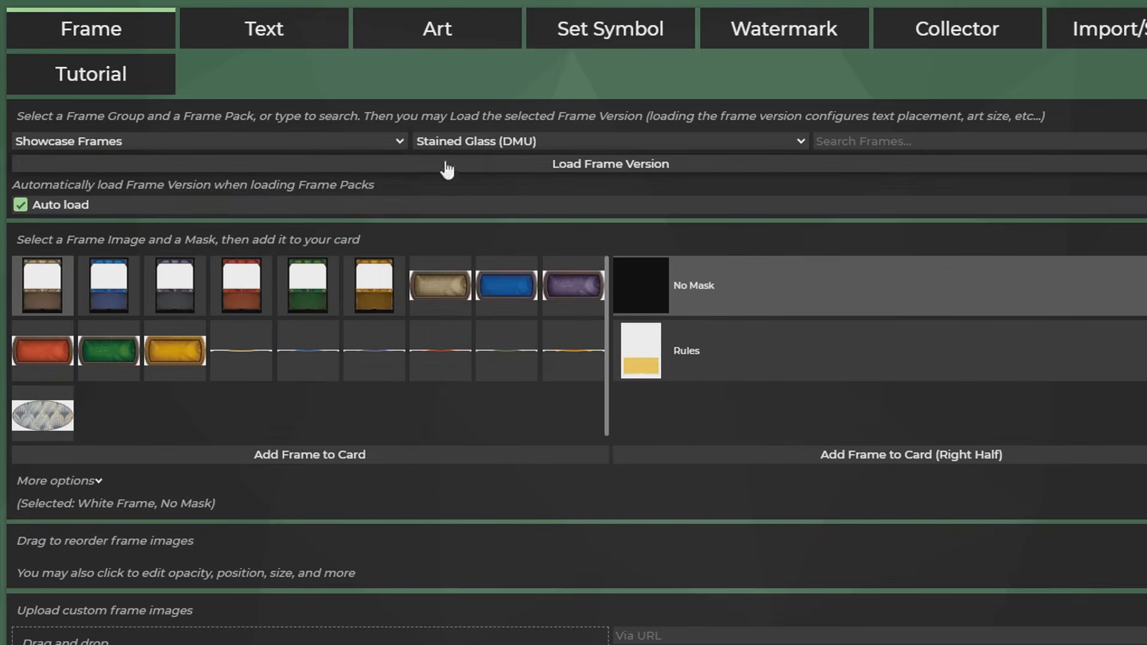
pyautogui.click(448, 143)
pyautogui.scroll(-6, 511, 221)
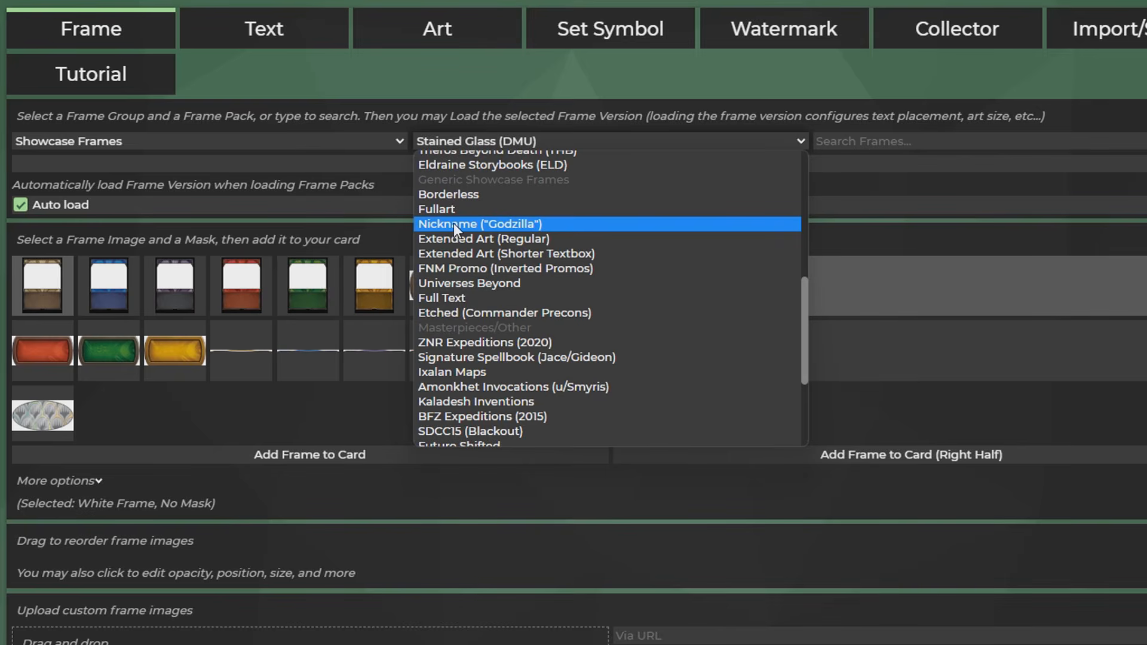
pyautogui.click(454, 224)
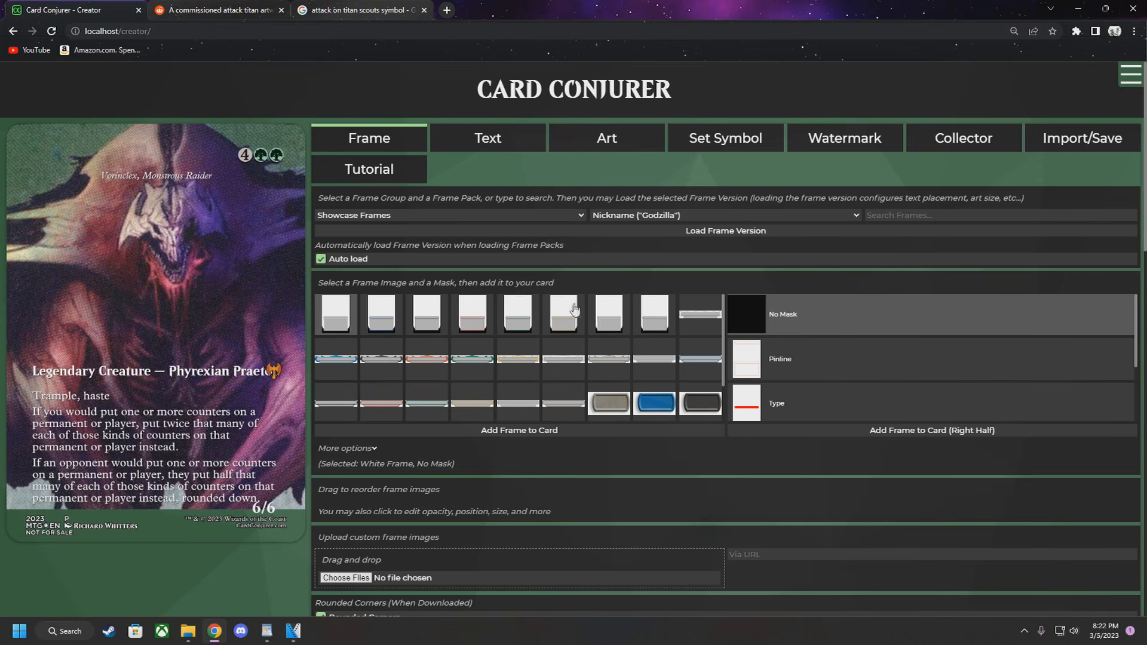
# Add the Green Frame with no mask to the card
pyautogui.click(380, 314)
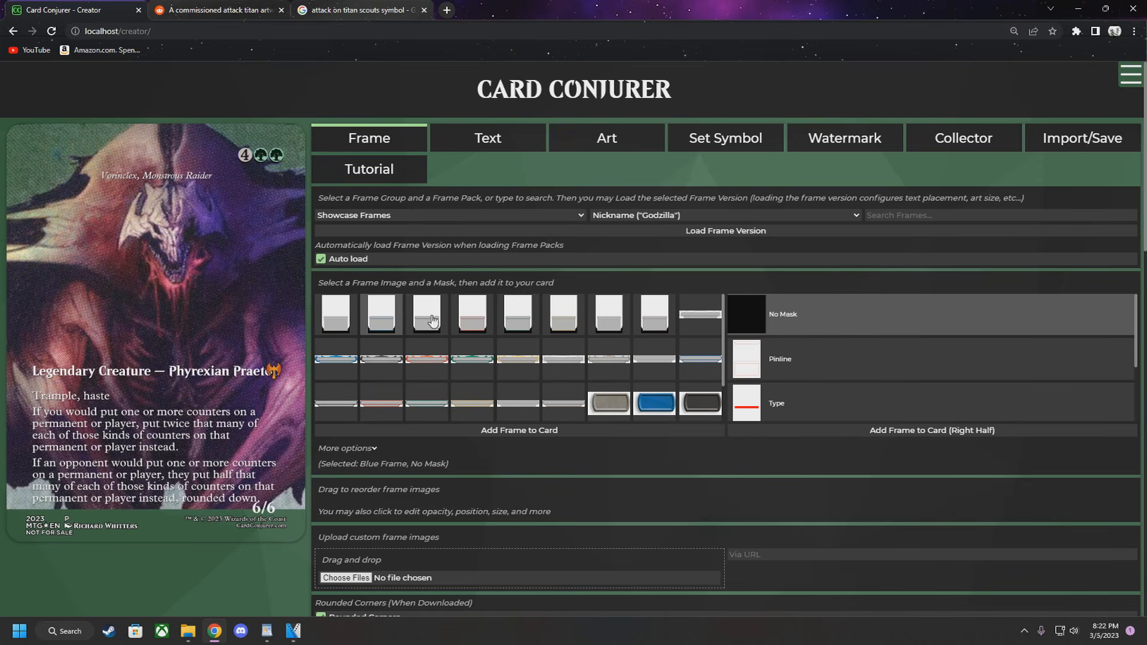
pyautogui.click(429, 317)
pyautogui.click(440, 282)
pyautogui.click(622, 276)
pyautogui.click(685, 278)
pyautogui.click(667, 437)
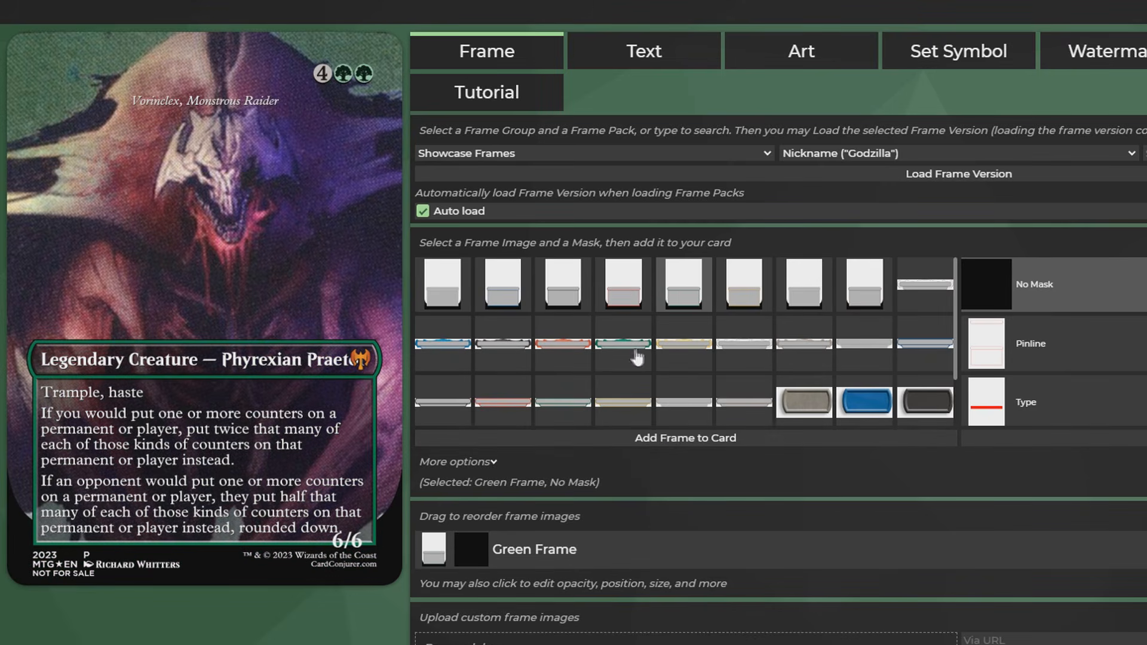
pyautogui.click(574, 404)
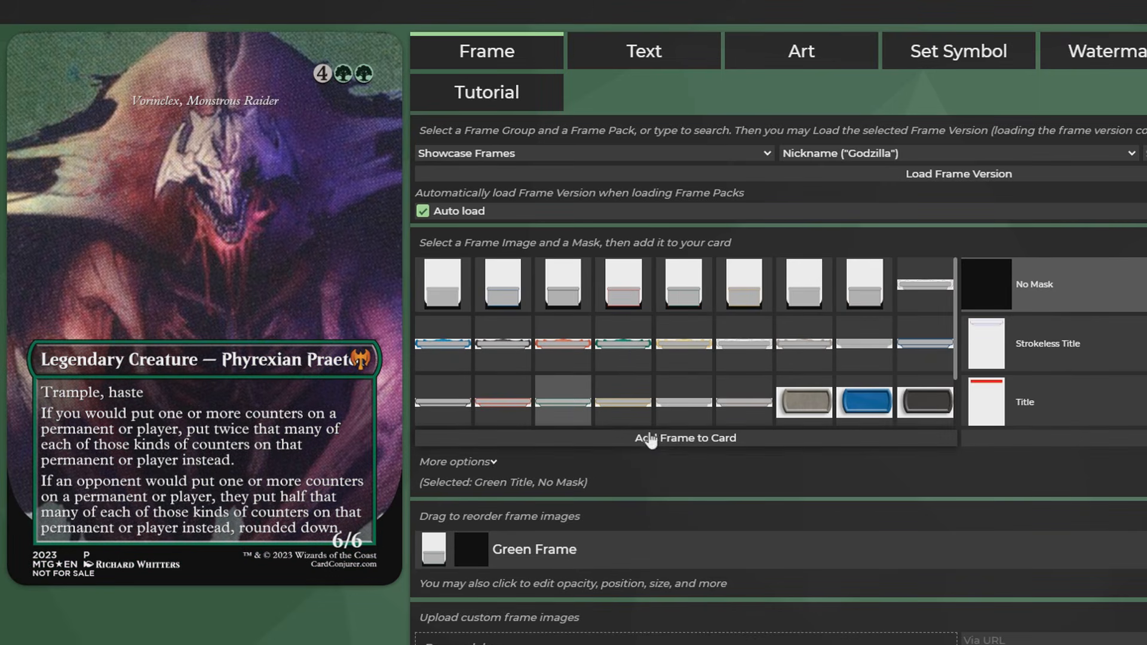
pyautogui.click(654, 440)
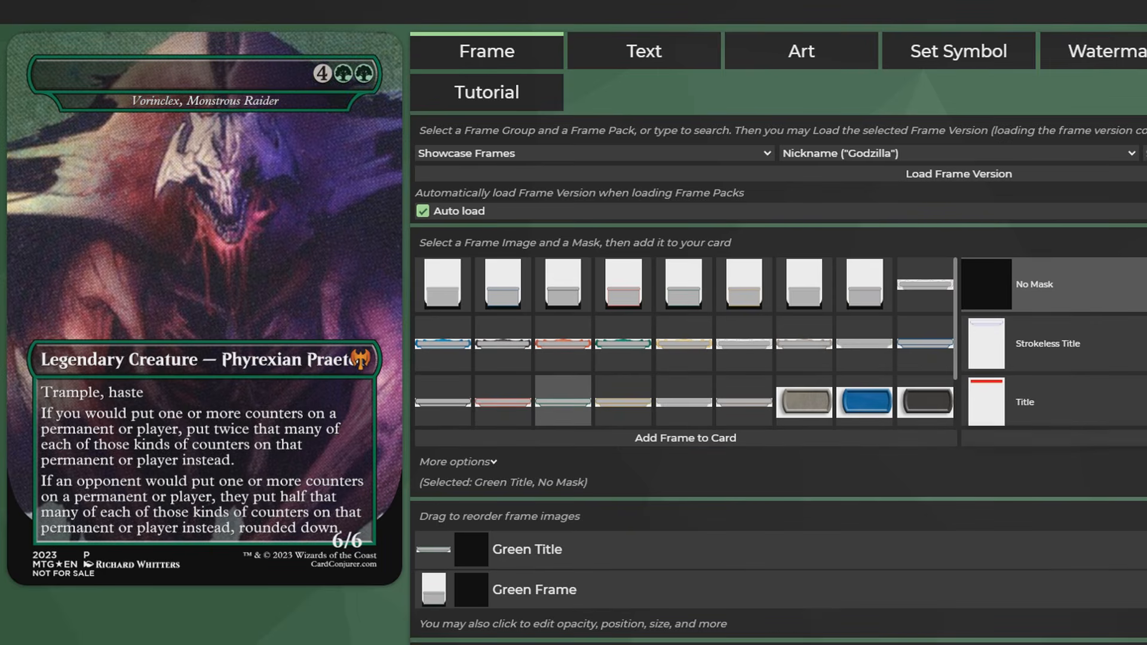
pyautogui.click(1145, 550)
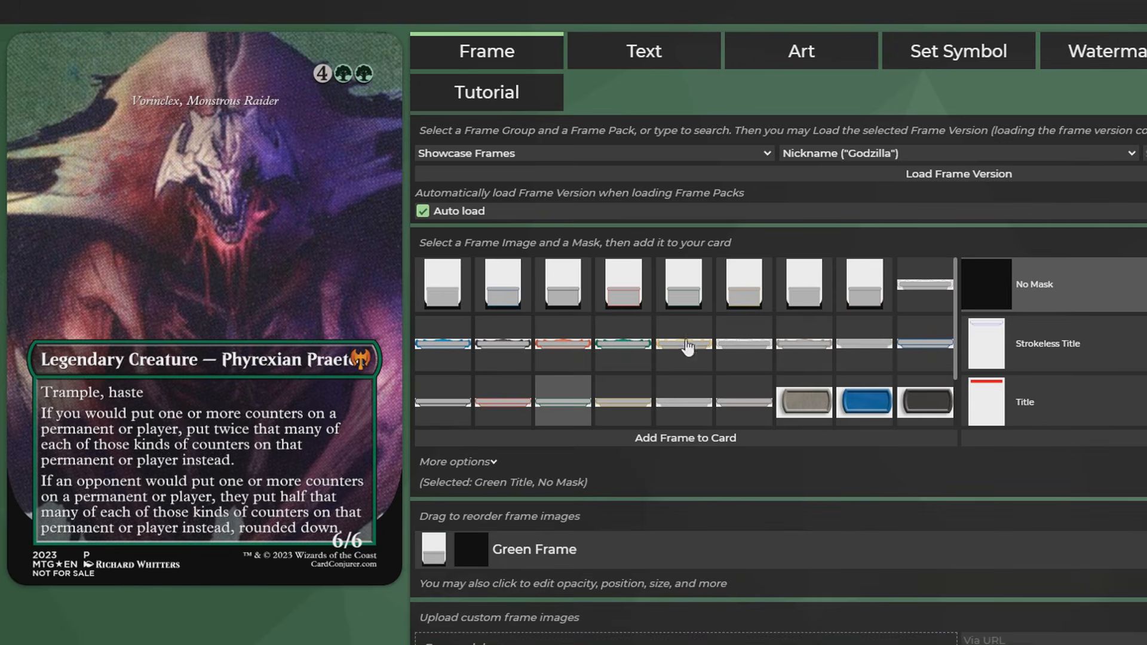
# Add the Green Crown with no mask to the card
pyautogui.click(627, 345)
pyautogui.click(678, 439)
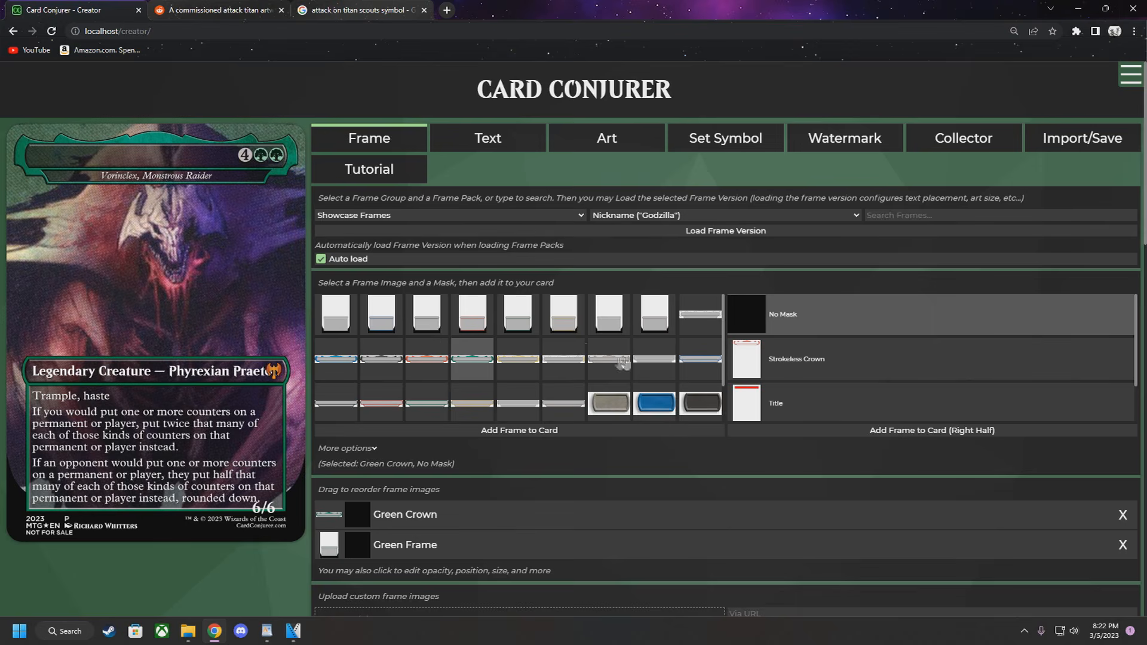
pyautogui.scroll(-1, 623, 363)
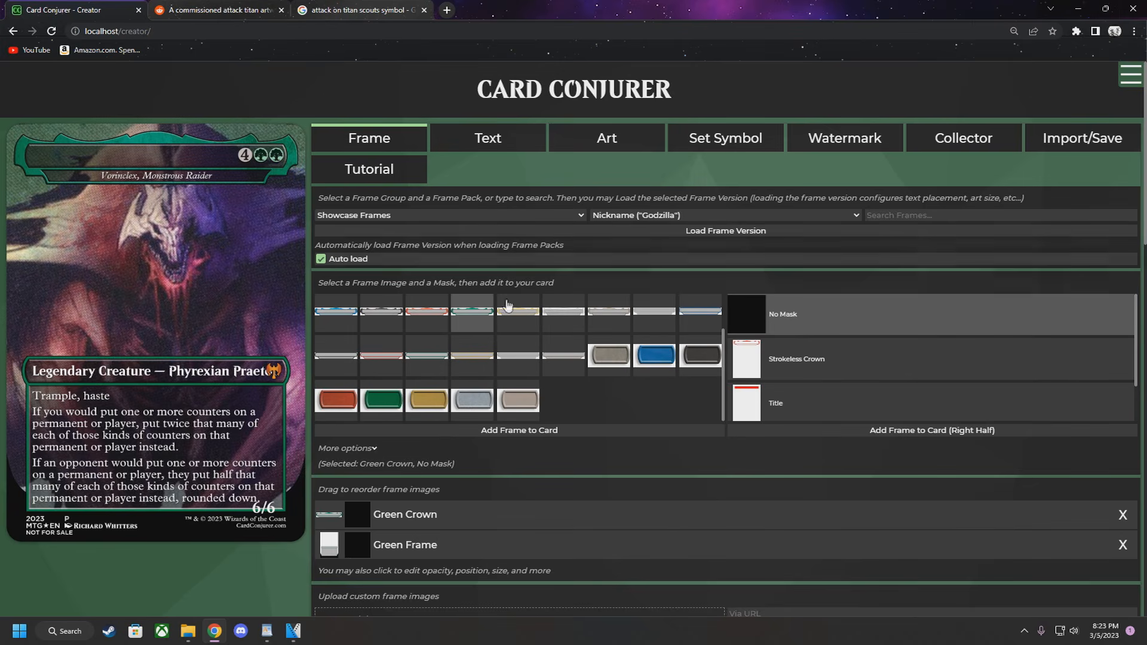
# Load the Praetors (KHM) frame pack and add its Green Power/Toughness box to the card
pyautogui.click(642, 216)
pyautogui.scroll(-5, 681, 281)
pyautogui.scroll(4, 681, 281)
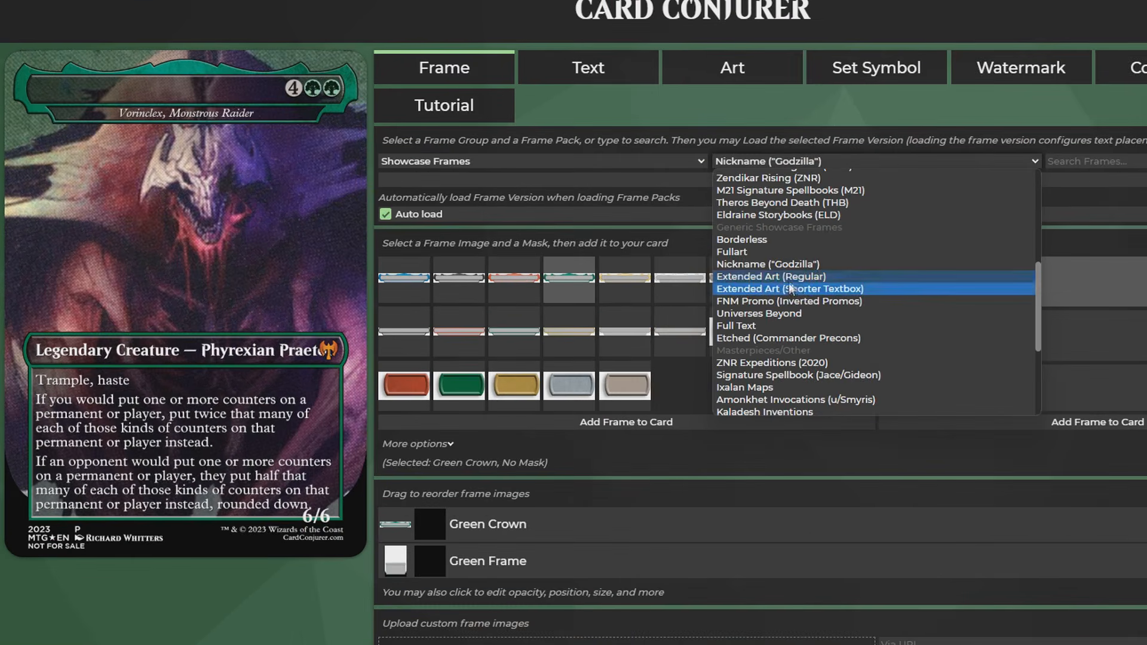
pyautogui.scroll(-3, 651, 329)
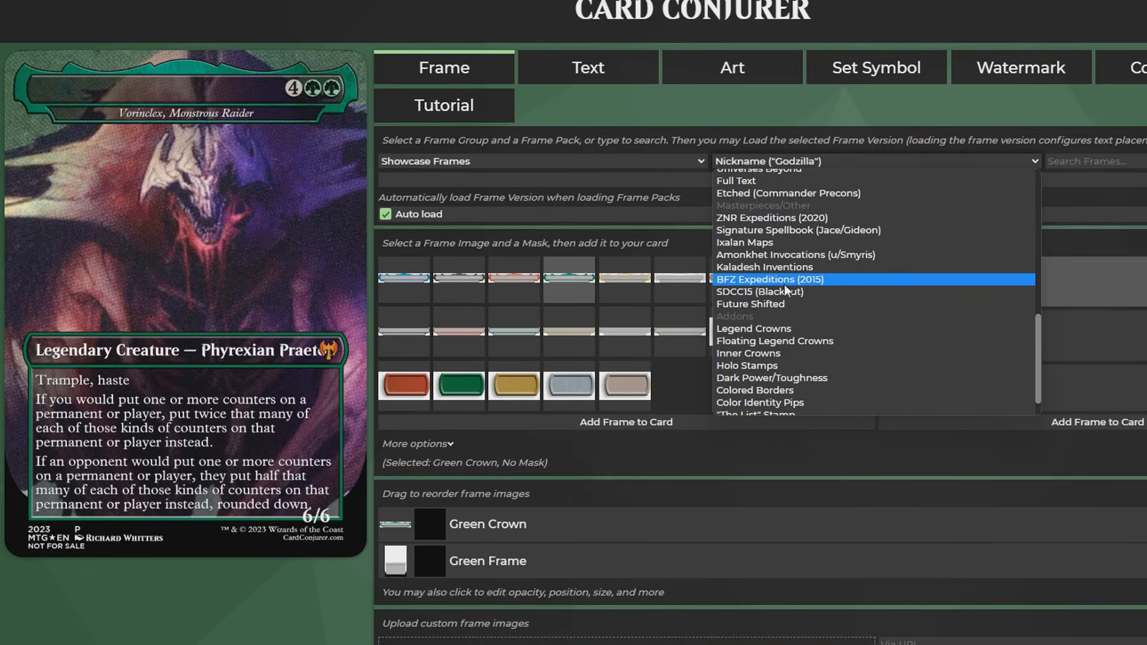
pyautogui.scroll(5, 790, 281)
pyautogui.scroll(3, 792, 281)
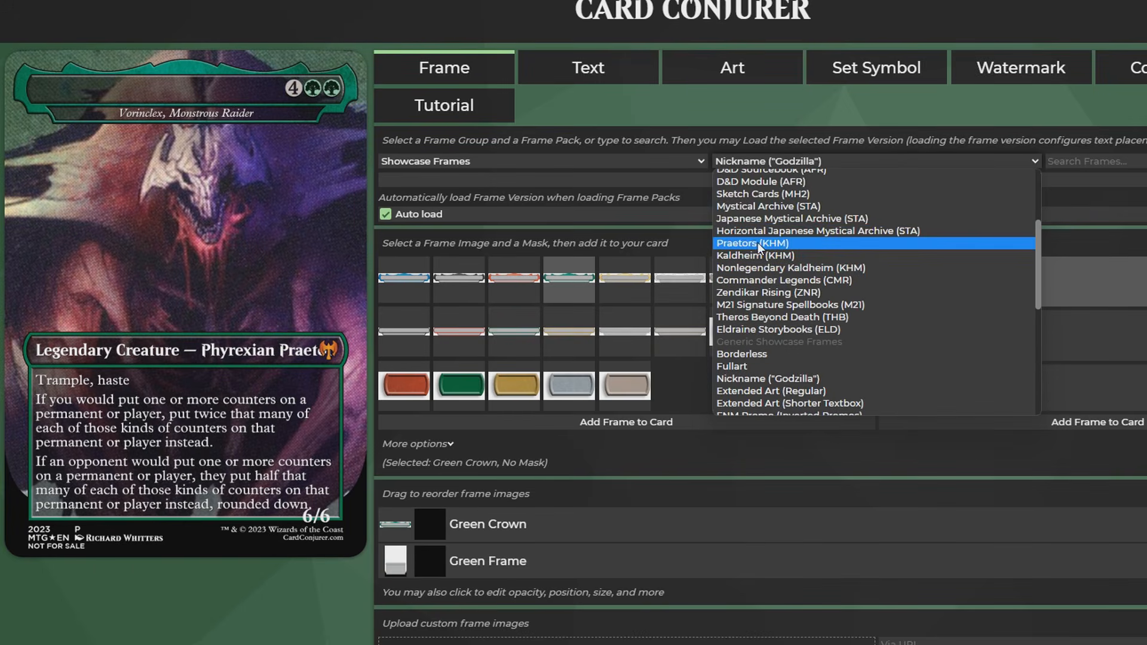
pyautogui.click(754, 243)
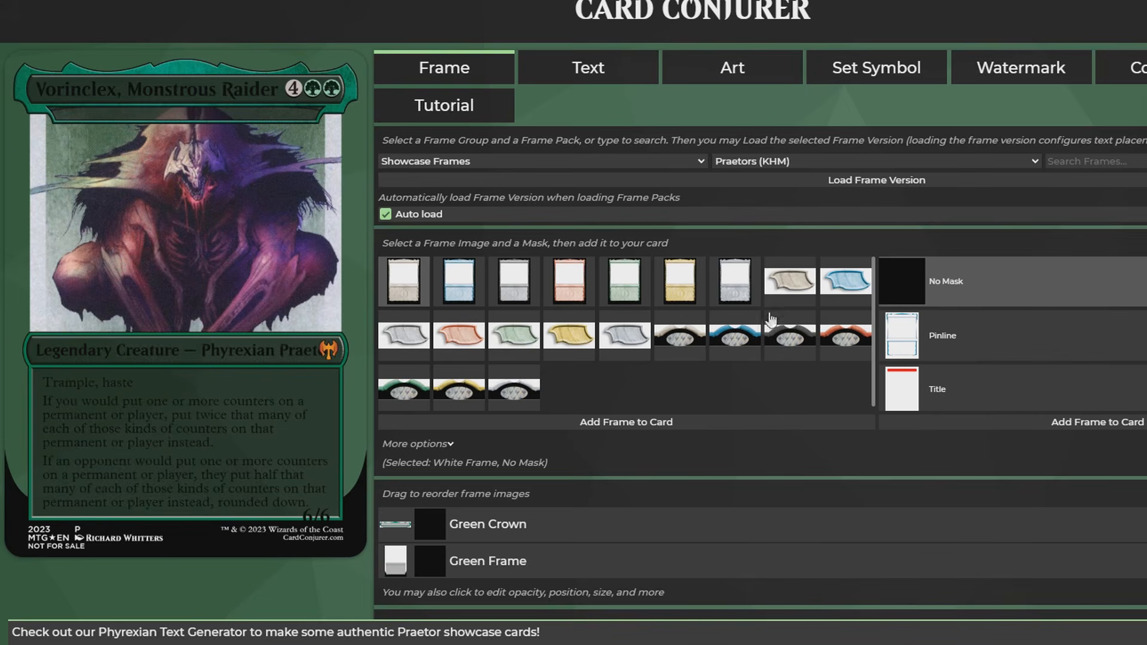
pyautogui.click(521, 344)
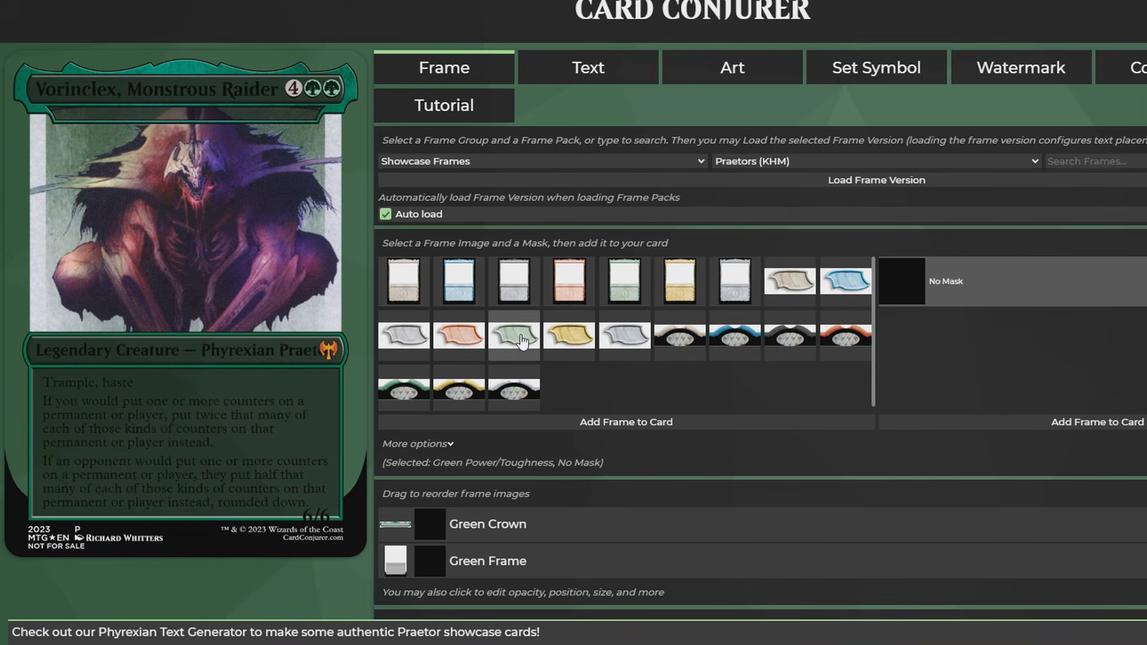
pyautogui.click(656, 430)
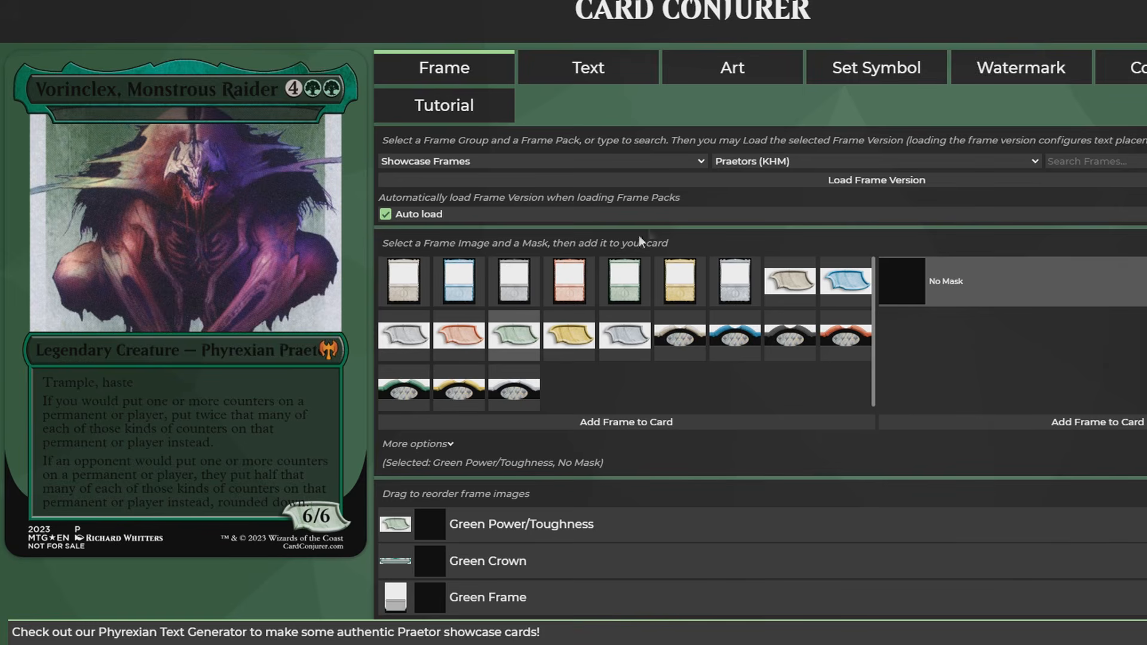
# Load the Inner Crowns frame pack and add the Green Inner Crown (Companion) to the card
pyautogui.click(759, 169)
pyautogui.scroll(-5, 777, 247)
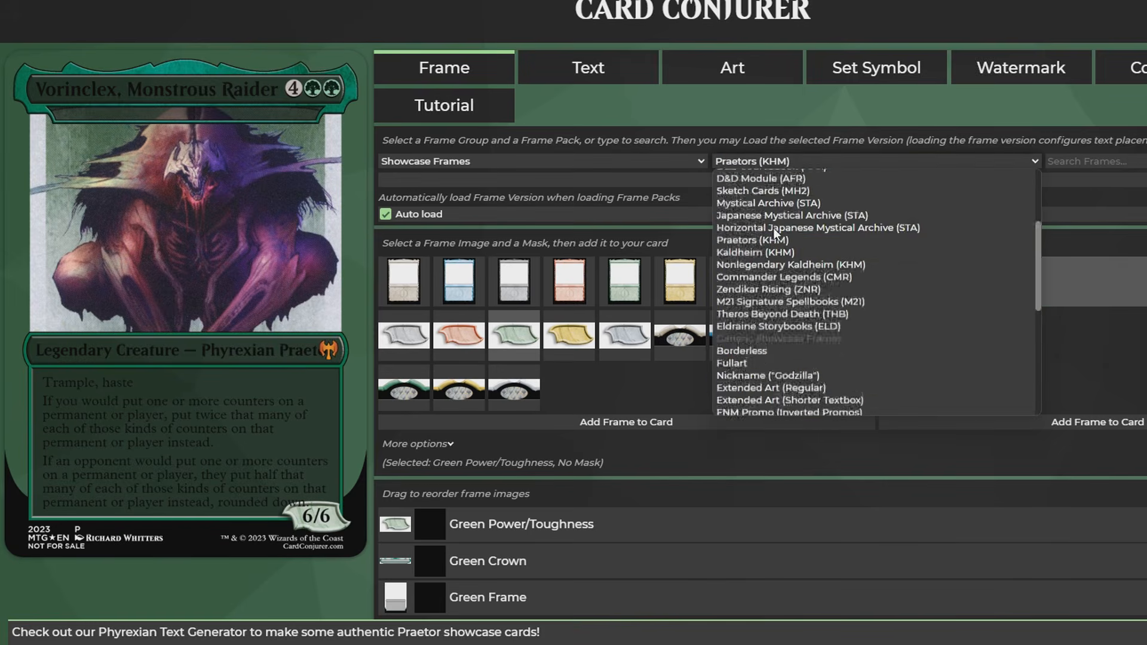
pyautogui.scroll(-3, 776, 305)
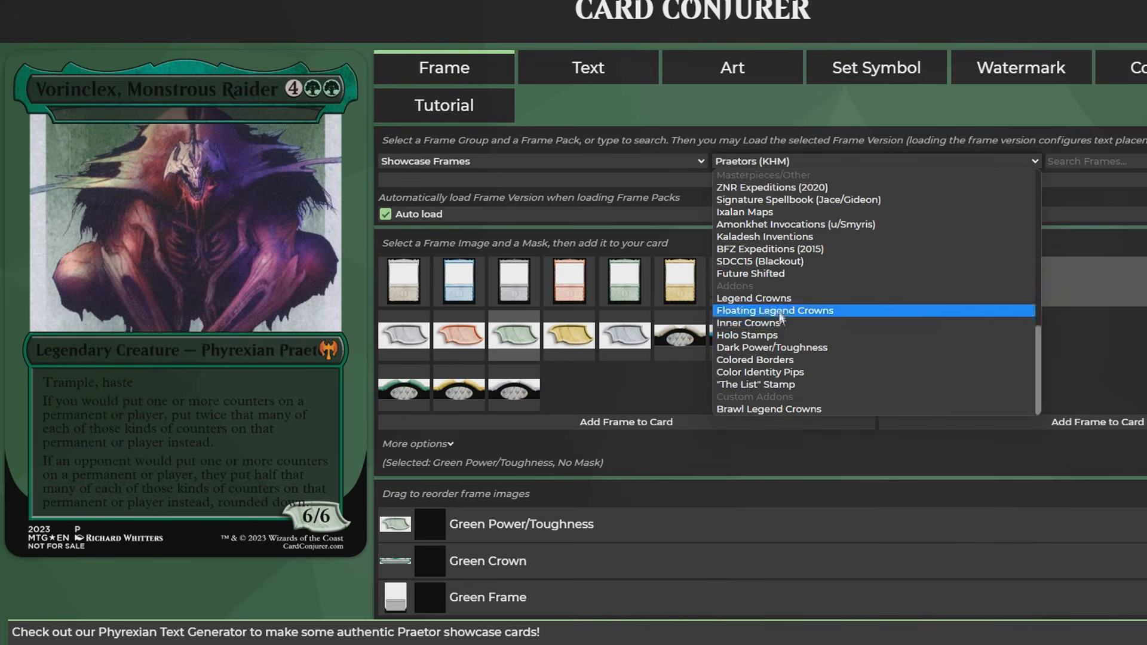
pyautogui.click(776, 323)
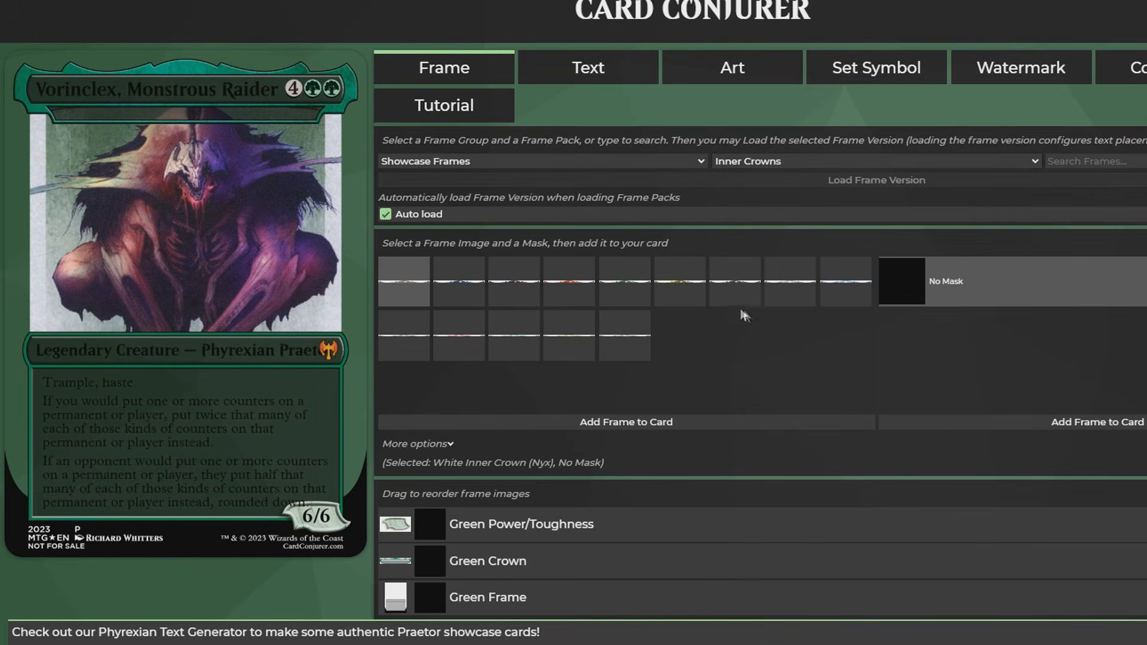
pyautogui.click(511, 351)
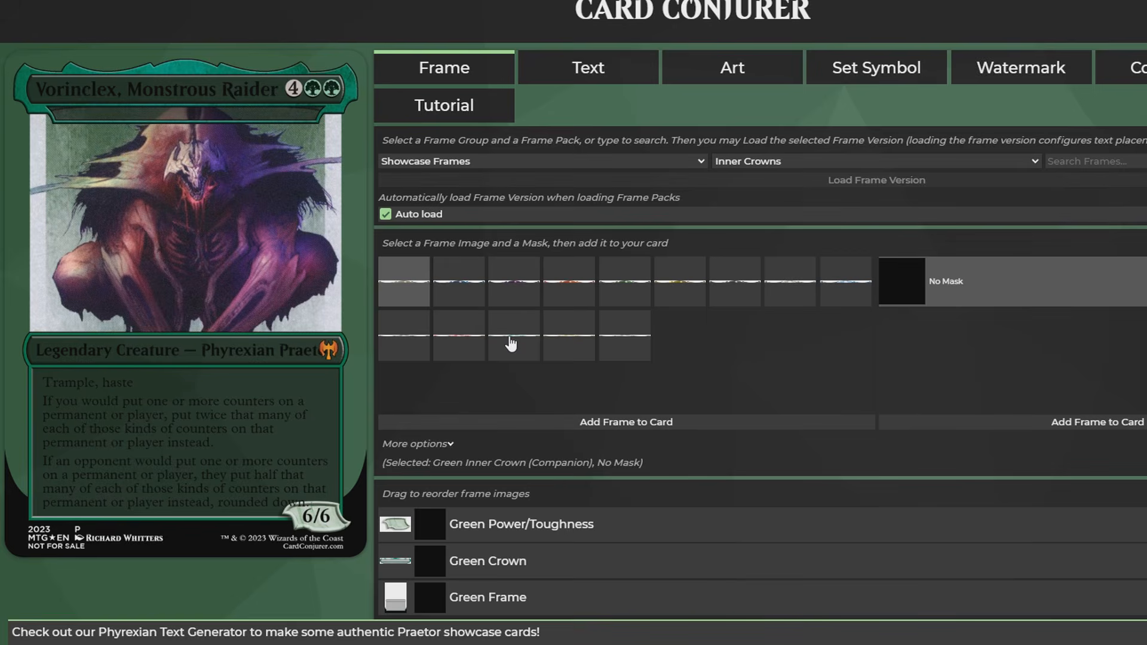
pyautogui.click(621, 425)
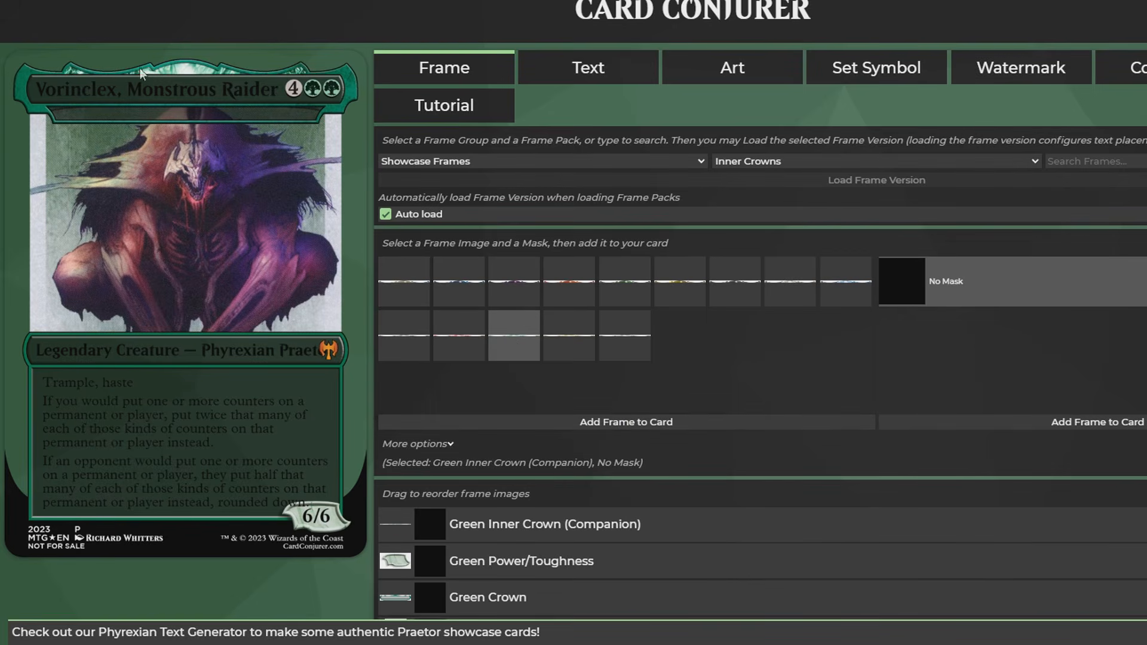
# Reload the Nickname ("Godzilla") frame pack and move Green Power/Toughness above Green Inner Crown (Companion) in the frame order
pyautogui.click(761, 167)
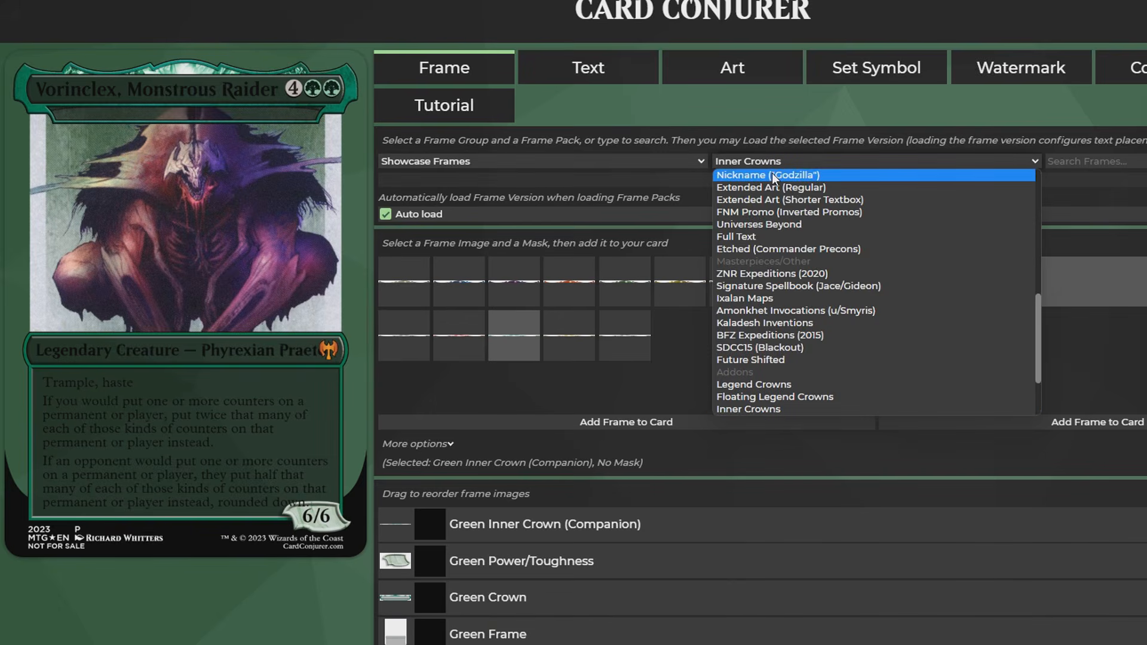
pyautogui.click(772, 174)
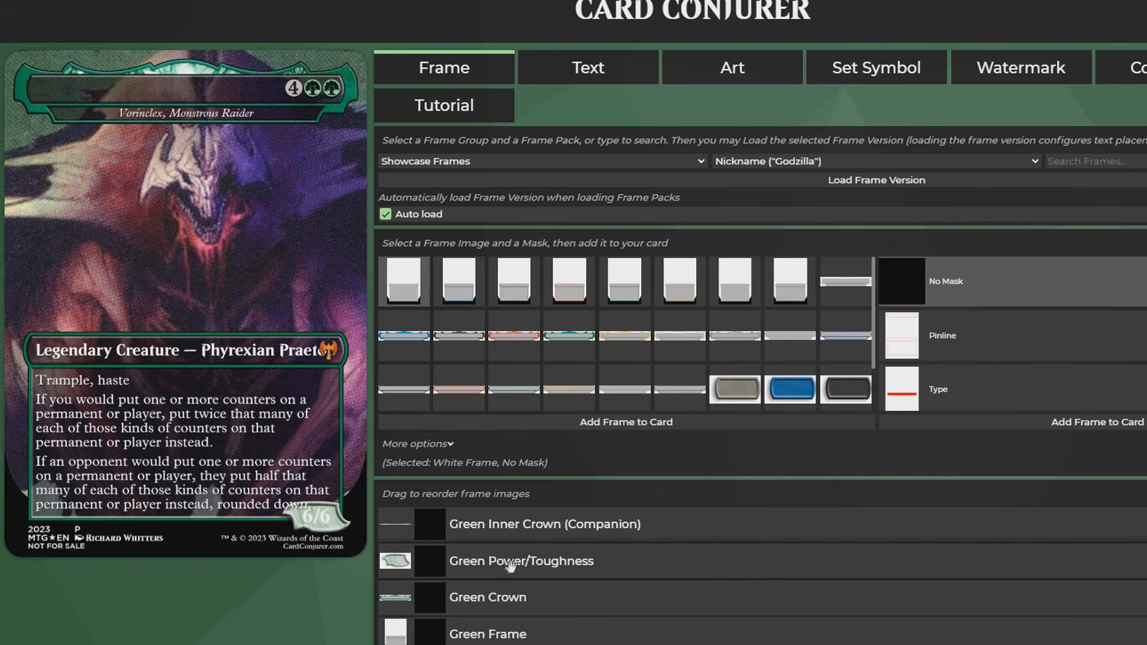
pyautogui.moveTo(505, 566); pyautogui.dragTo(506, 515)
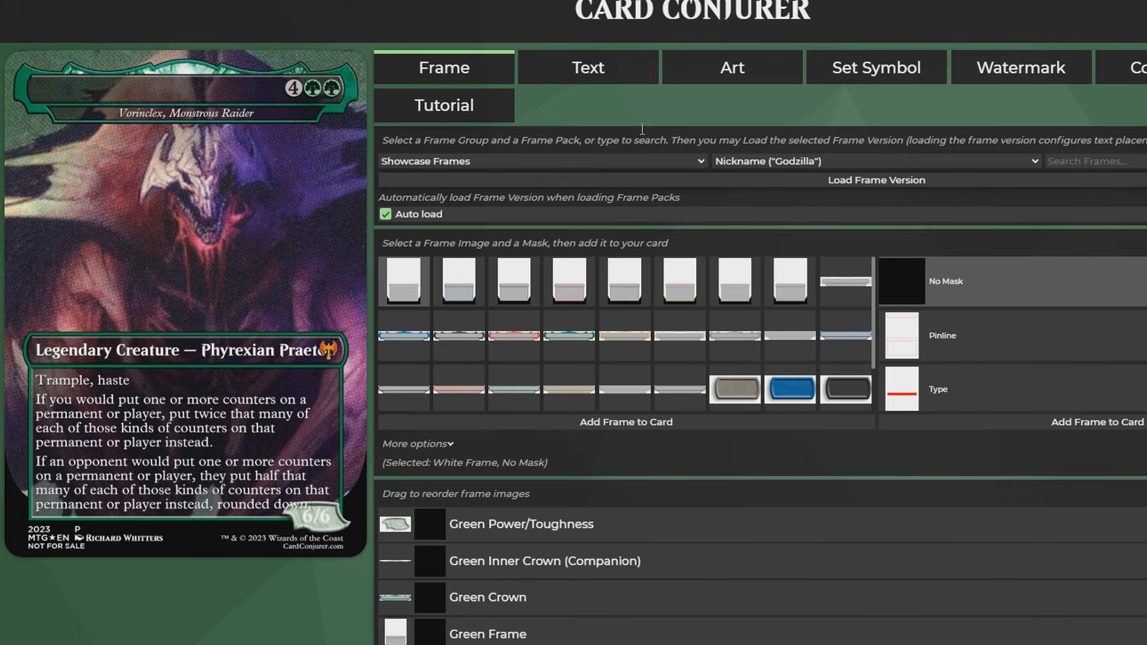
# Remove the set symbol from the card
pyautogui.click(876, 69)
pyautogui.click(878, 383)
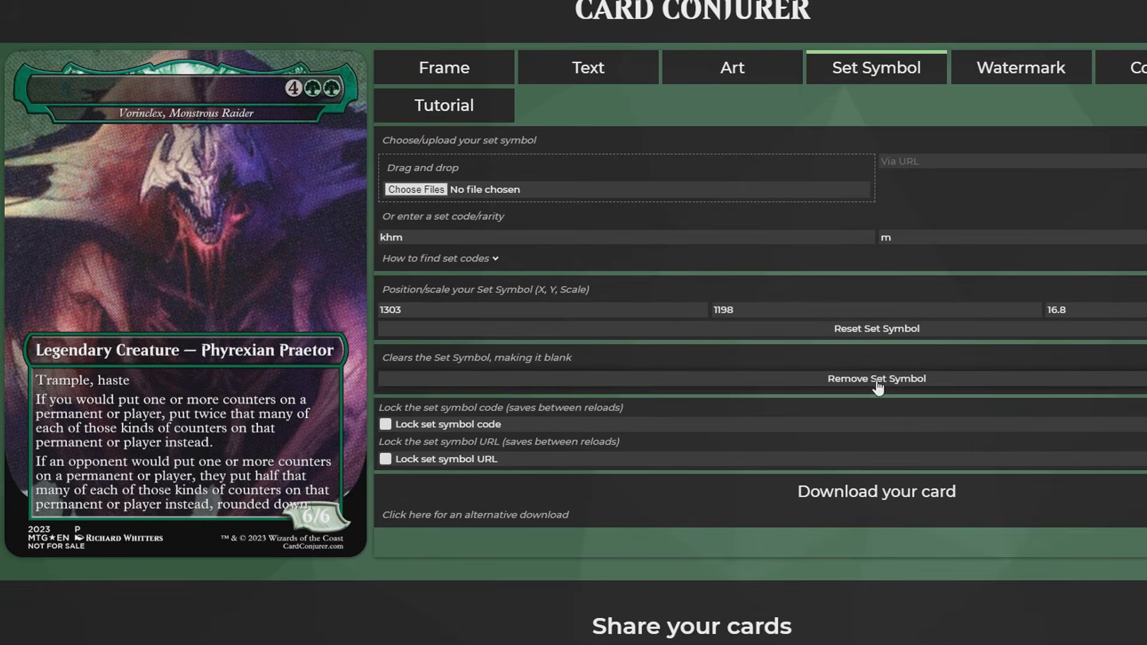
# Load the Generic Margins pack from the 1/8th Inch Margin group and add the Borderless Extension to the card
pyautogui.click(462, 74)
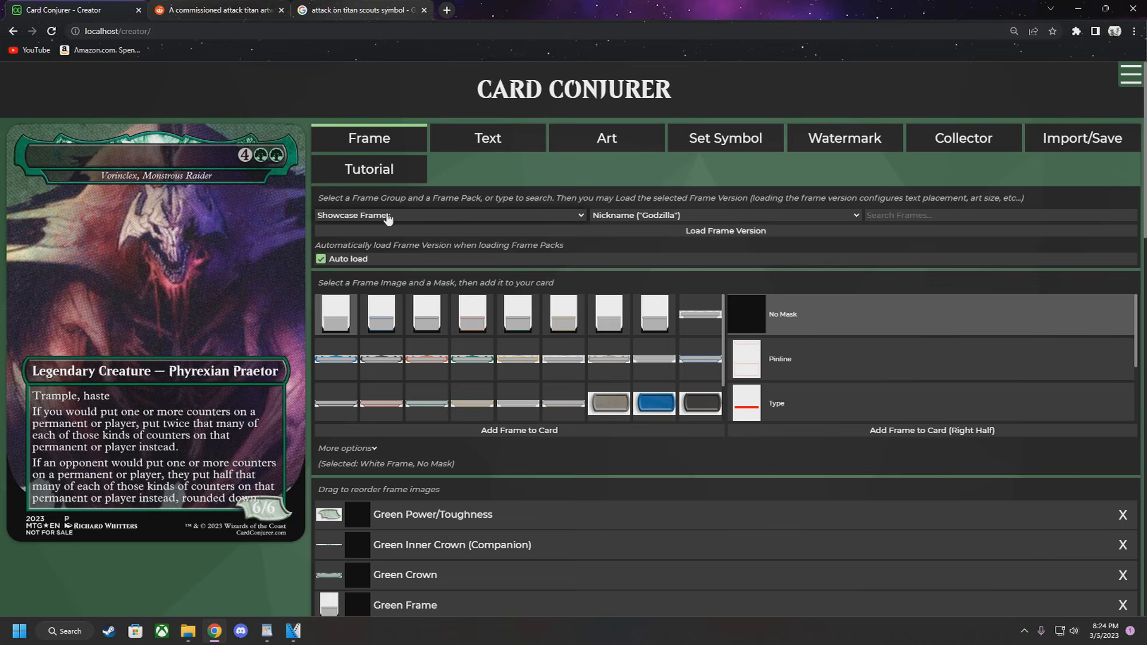
pyautogui.click(388, 220)
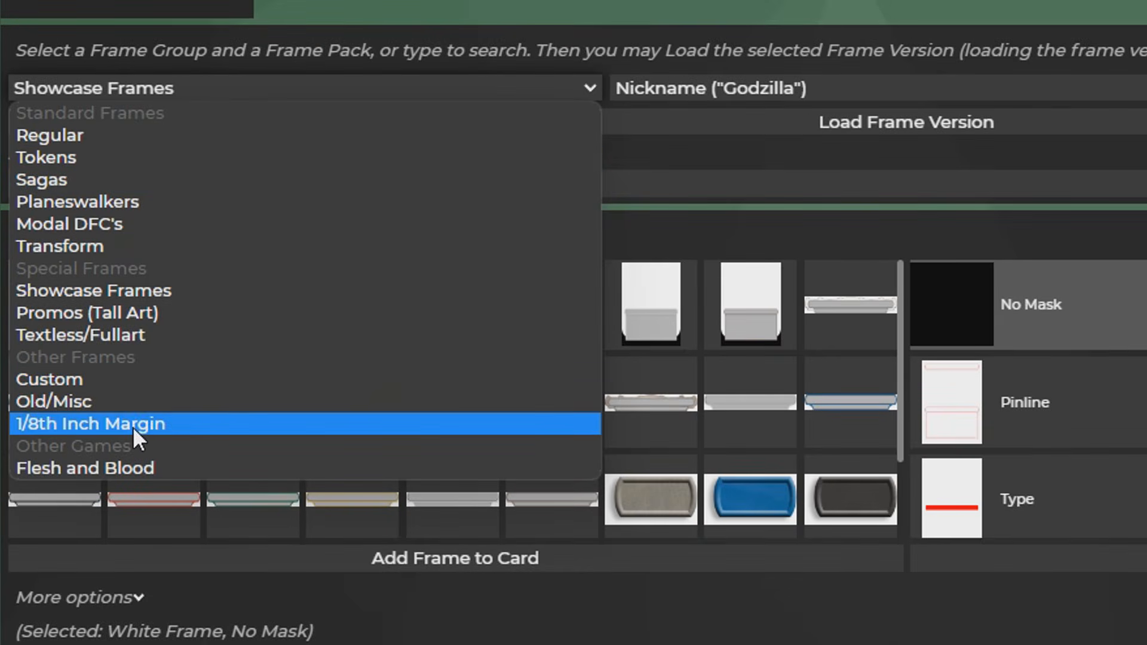
pyautogui.click(132, 427)
pyautogui.click(163, 310)
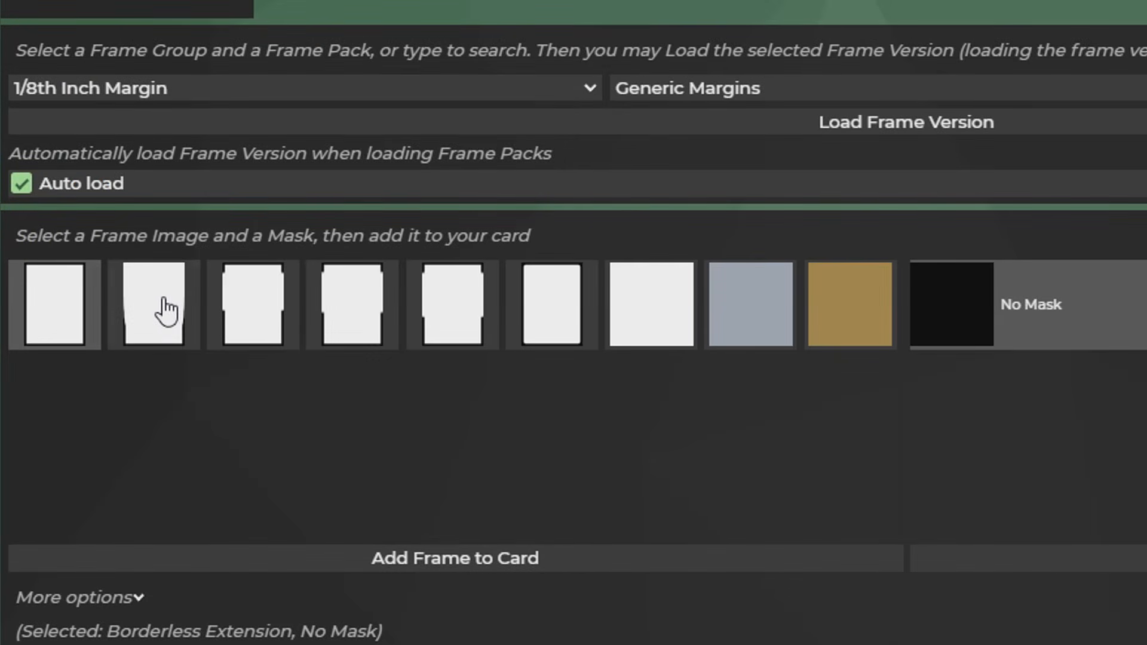
pyautogui.click(384, 568)
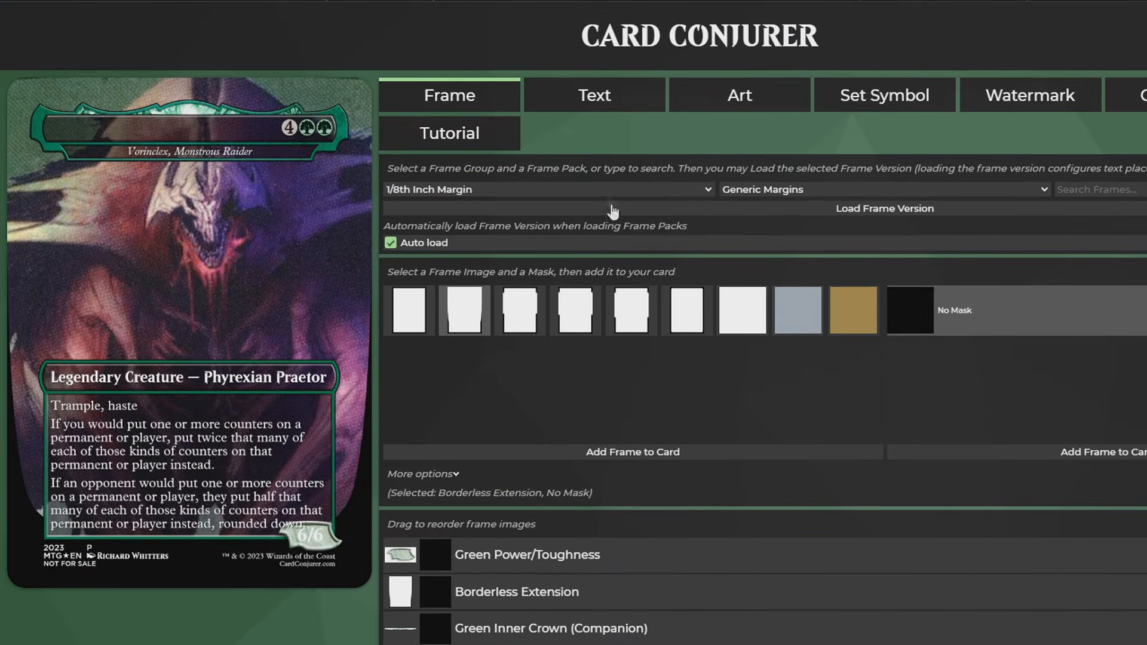
# Open the card's rules text for editing
pyautogui.click(633, 96)
pyautogui.click(1142, 201)
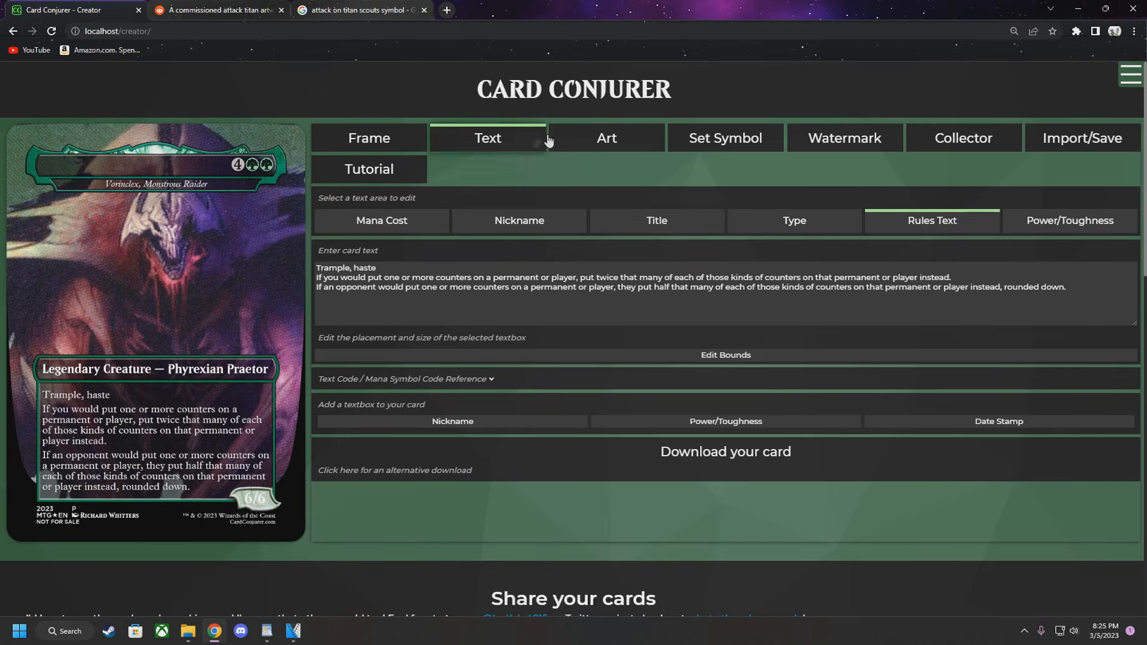
# Load Eren-titan form.jpg from the commander duo video files folder on the desktop as the card art
pyautogui.click(594, 138)
pyautogui.click(368, 238)
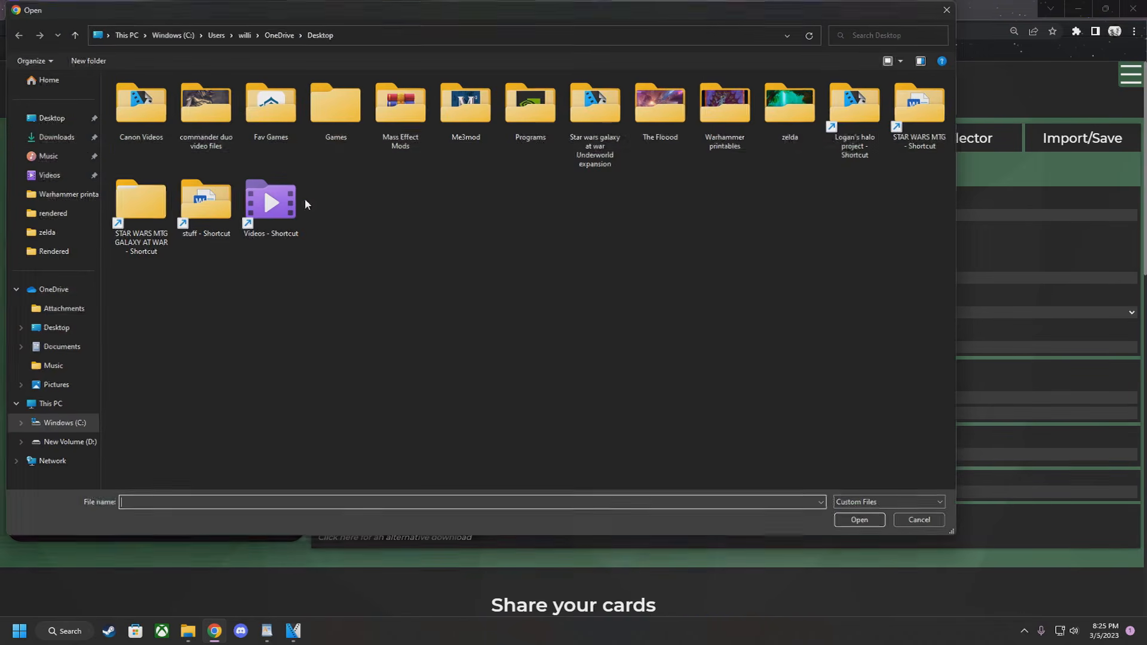
pyautogui.click(51, 118)
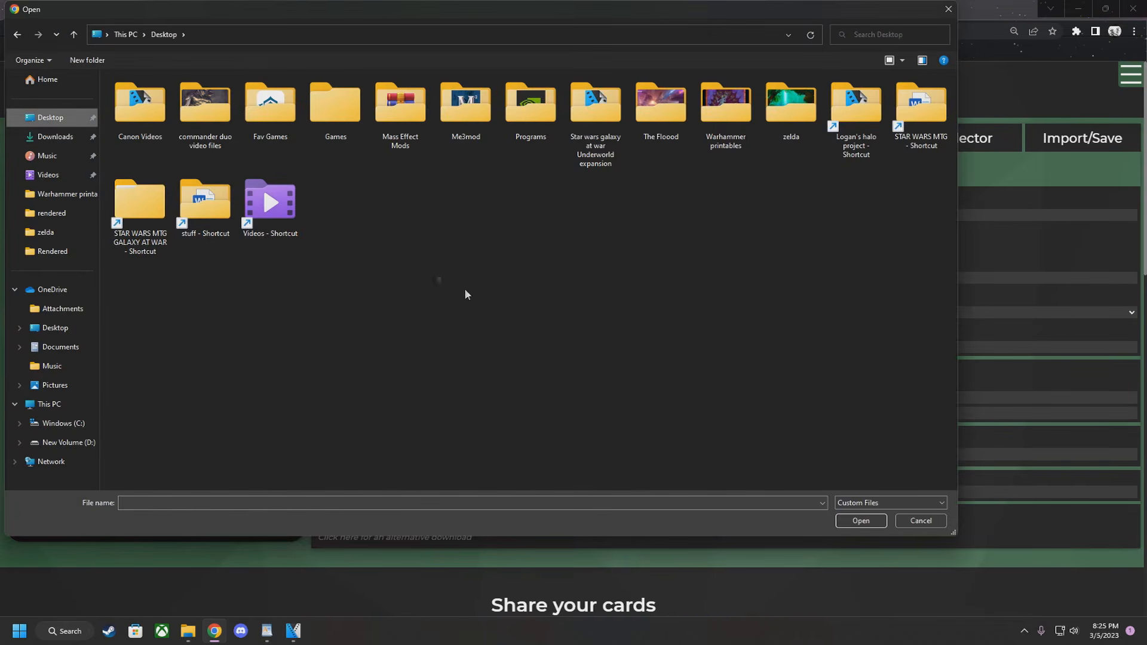
pyautogui.doubleClick(205, 104)
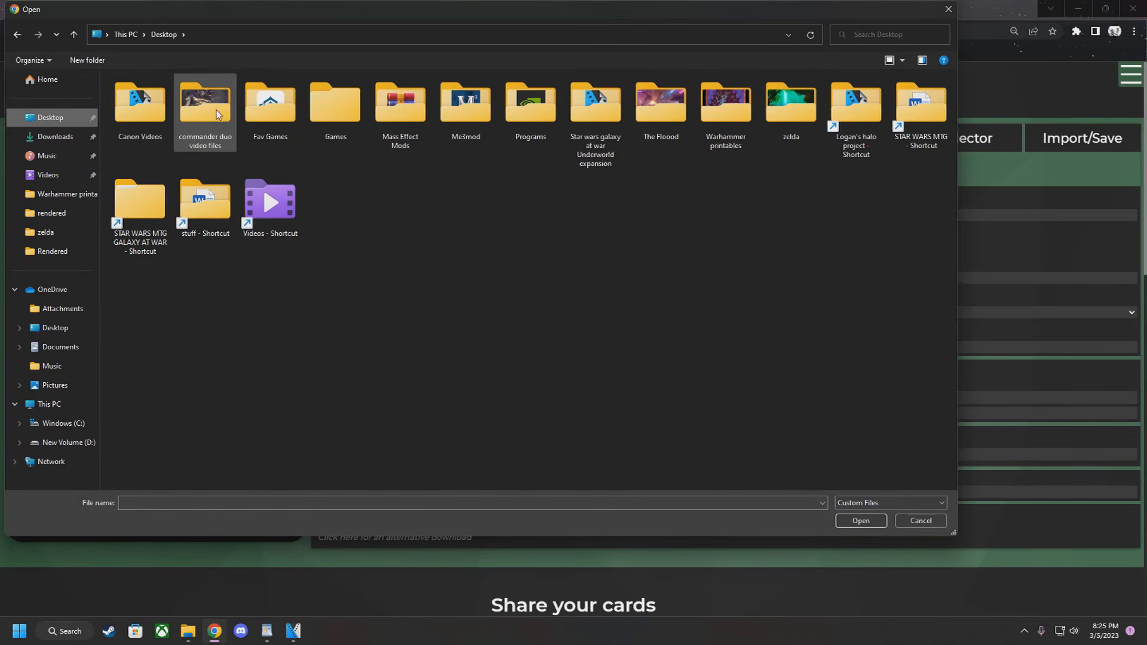
pyautogui.click(862, 523)
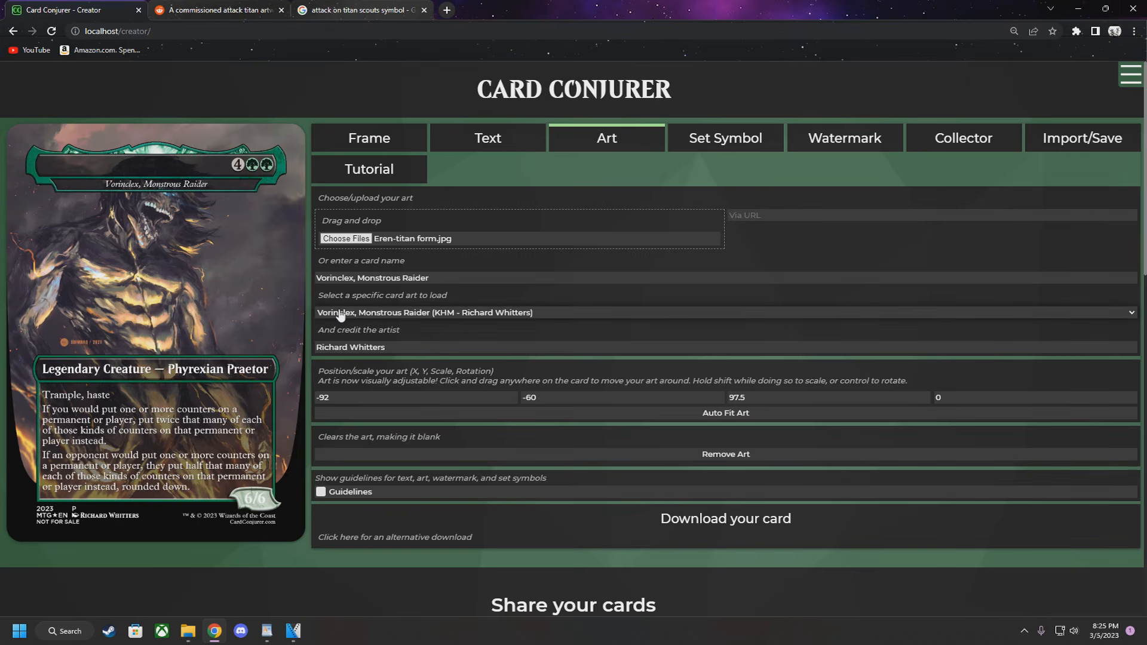
# Reposition and enlarge the art on the card to about X -74, Y -88 and scale 125.3
pyautogui.scroll(-1, 341, 315)
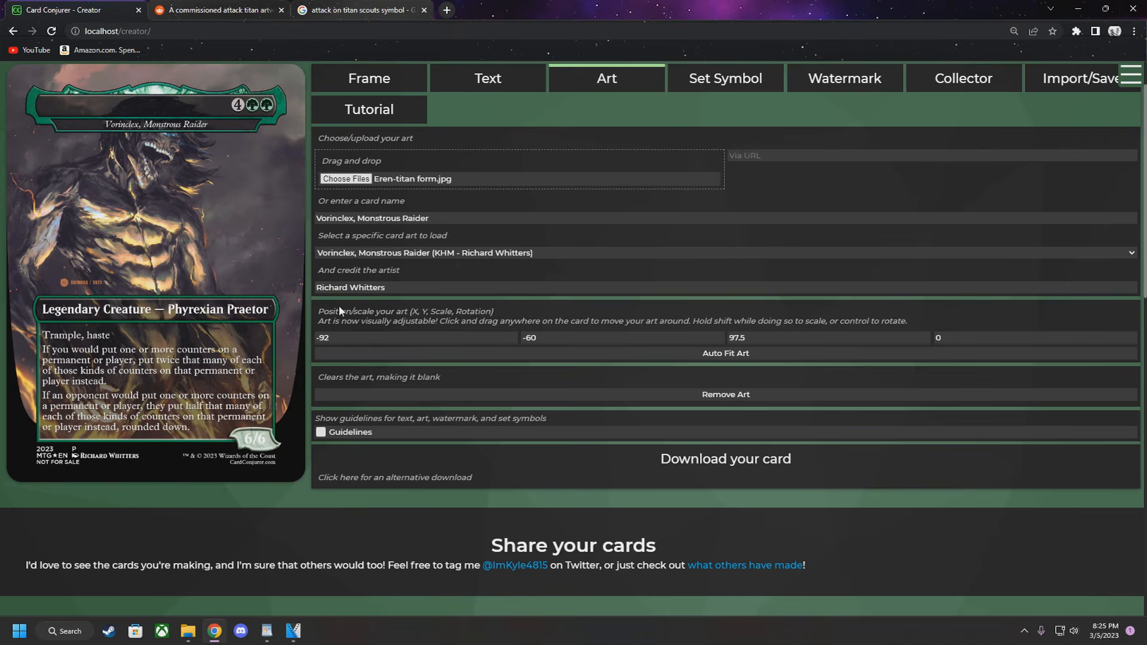
pyautogui.moveTo(192, 233)
pyautogui.mouseDown()
pyautogui.moveTo(208, 231)
pyautogui.moveTo(180, 214)
pyautogui.moveTo(184, 233)
pyautogui.moveTo(201, 216)
pyautogui.moveTo(200, 254)
pyautogui.moveTo(191, 217)
pyautogui.moveTo(198, 226)
pyautogui.moveTo(188, 229)
pyautogui.mouseUp()
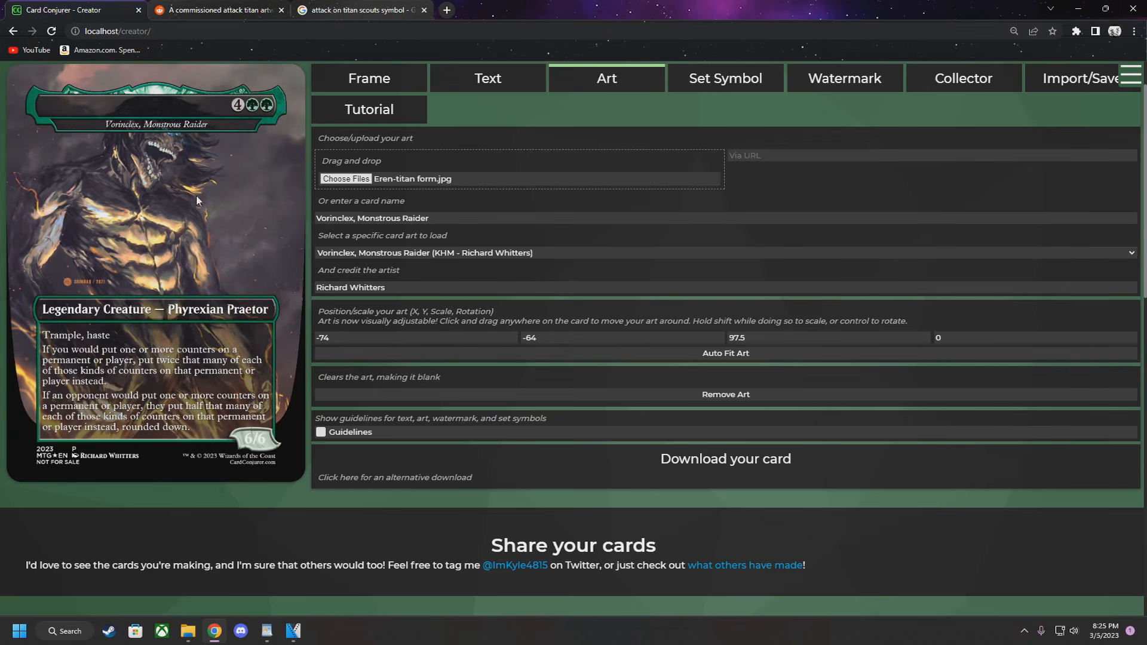
pyautogui.moveTo(215, 238); pyautogui.dragTo(220, 194)
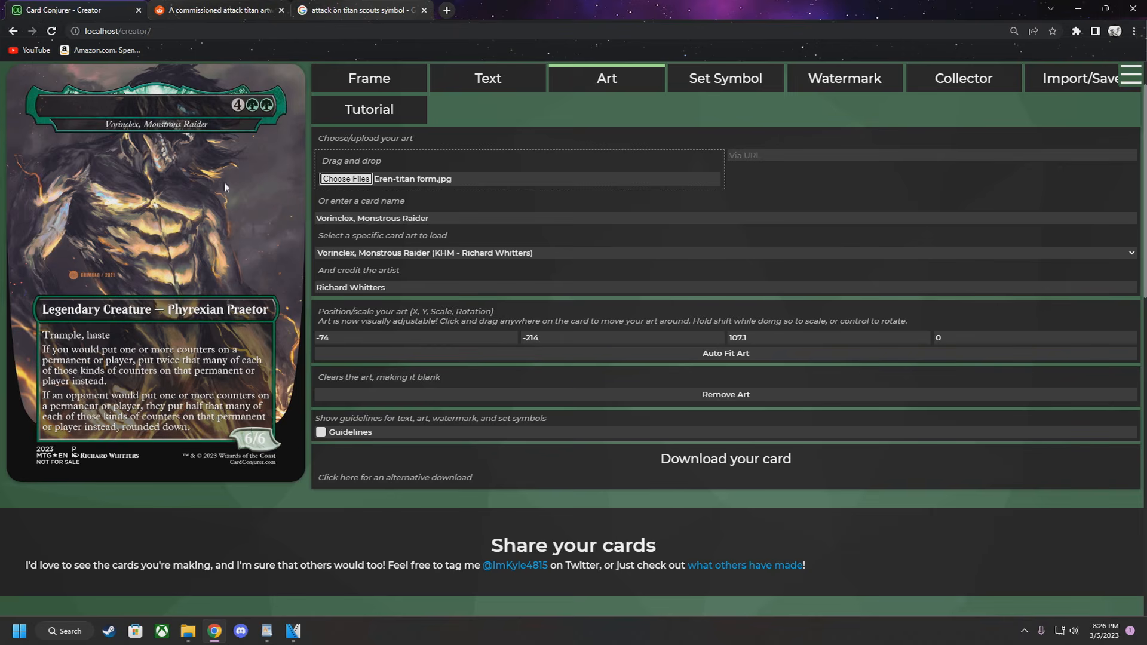
pyautogui.moveTo(213, 204); pyautogui.dragTo(187, 190)
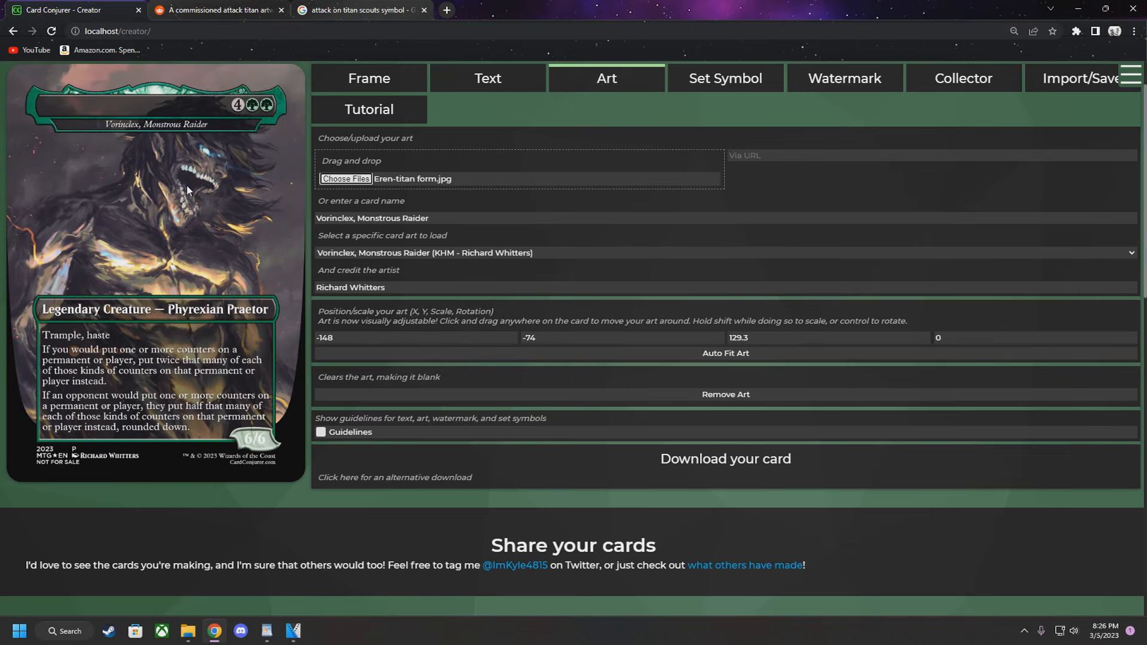
pyautogui.moveTo(187, 189); pyautogui.dragTo(203, 193)
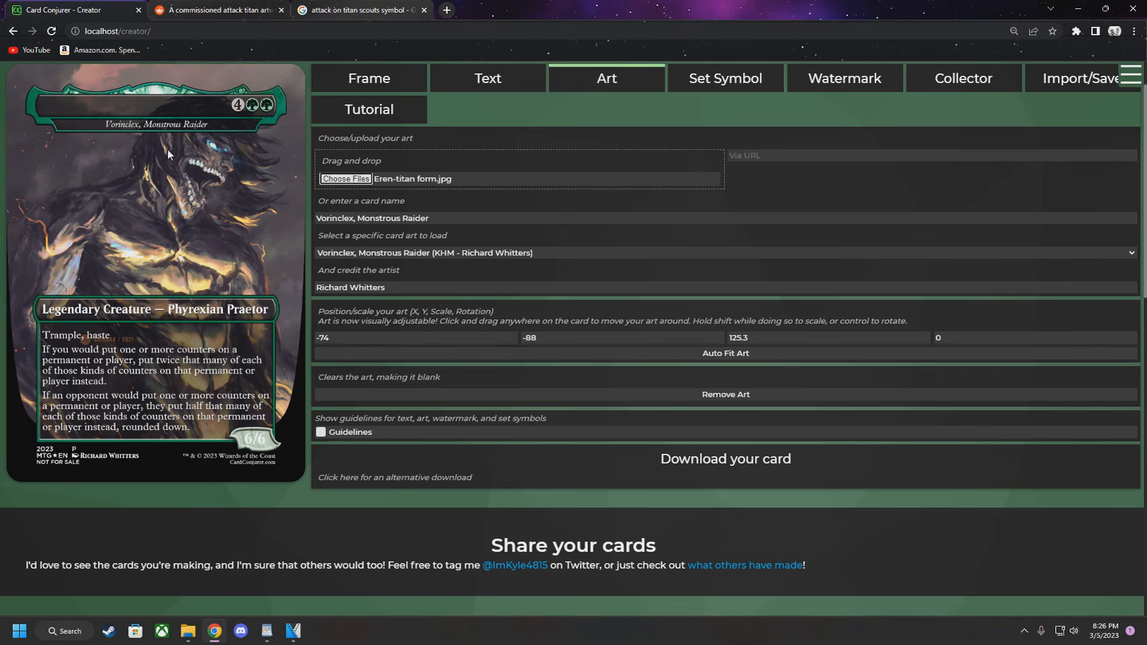
# Enter "Eren, Humanity's Hope" as the card's nickname
pyautogui.click(500, 87)
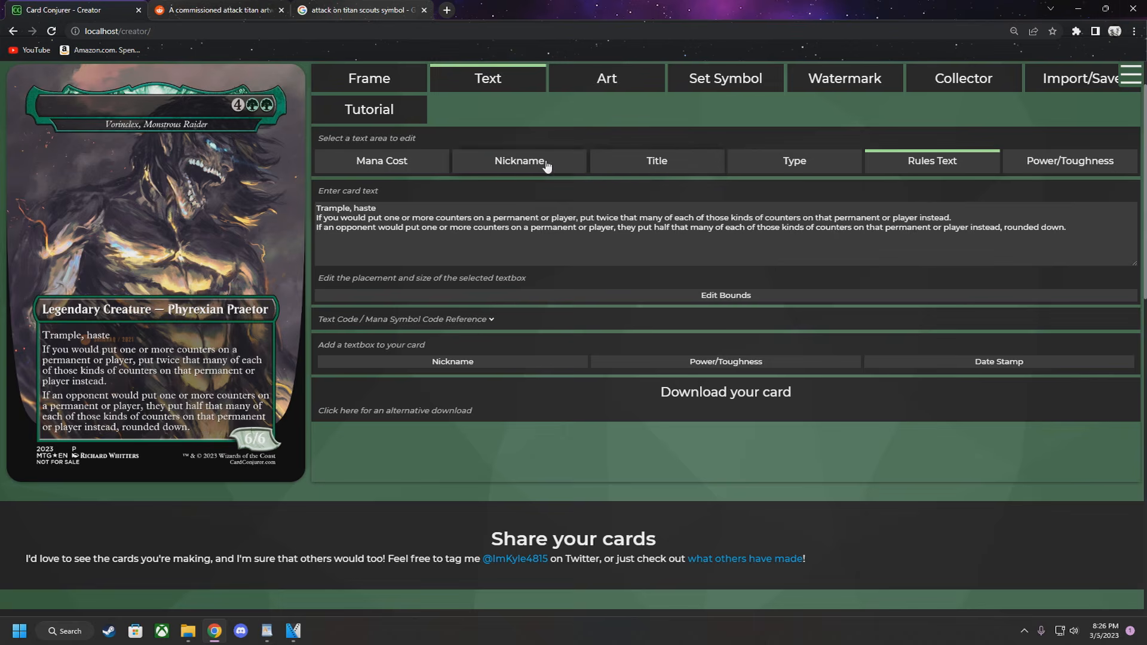
pyautogui.click(546, 167)
pyautogui.click(374, 230)
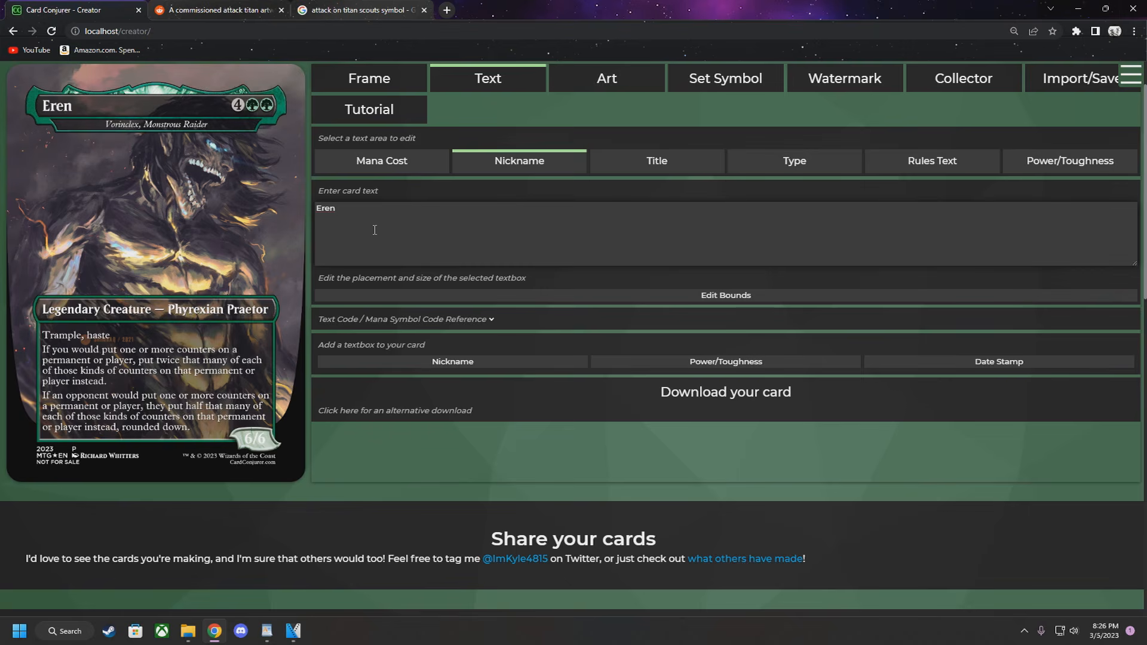
pyautogui.write('Eren, Humanity,')
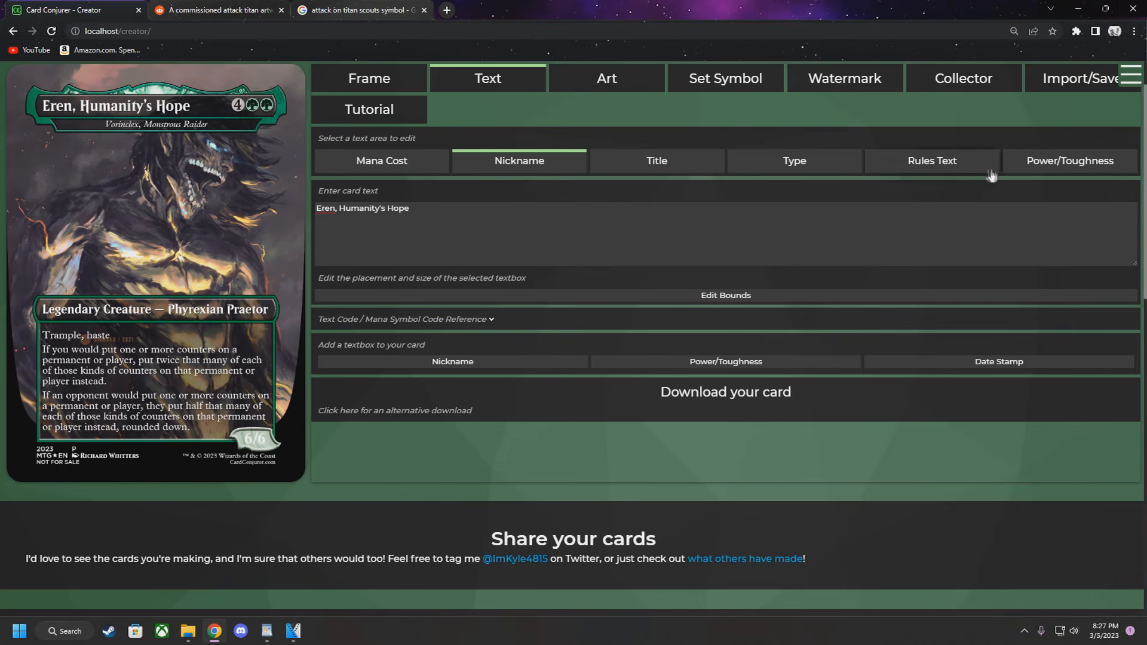
# Copy the {fontcolor___} code from the text code reference and insert it before 6/6 in the power/toughness text
pyautogui.click(1046, 167)
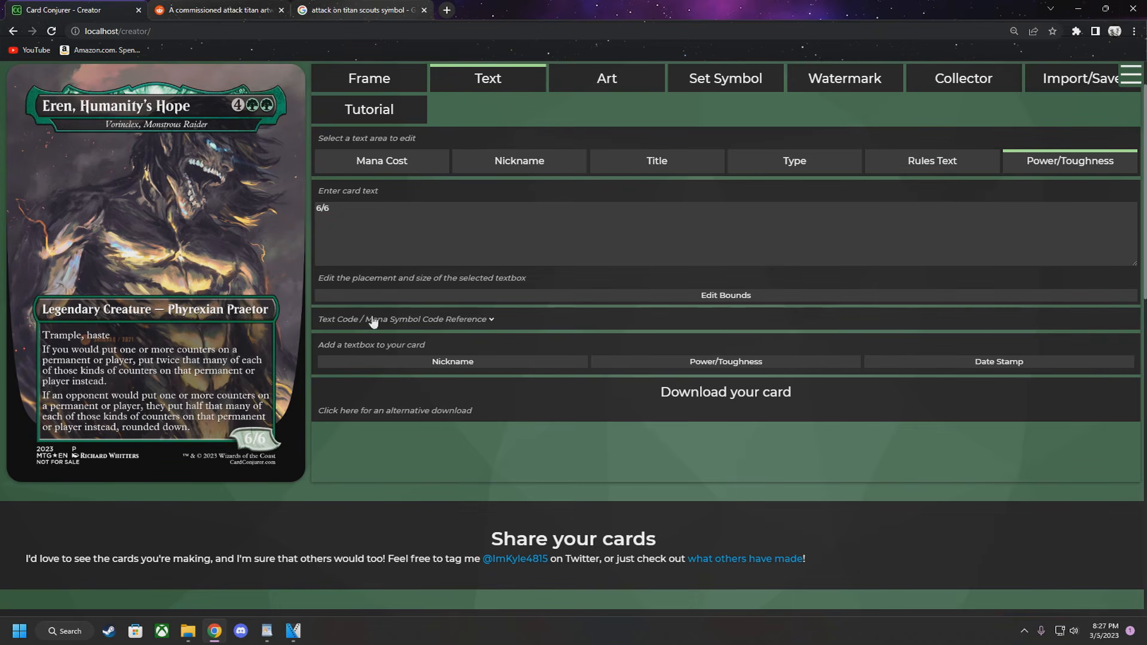
pyautogui.click(418, 322)
pyautogui.scroll(-1, 442, 334)
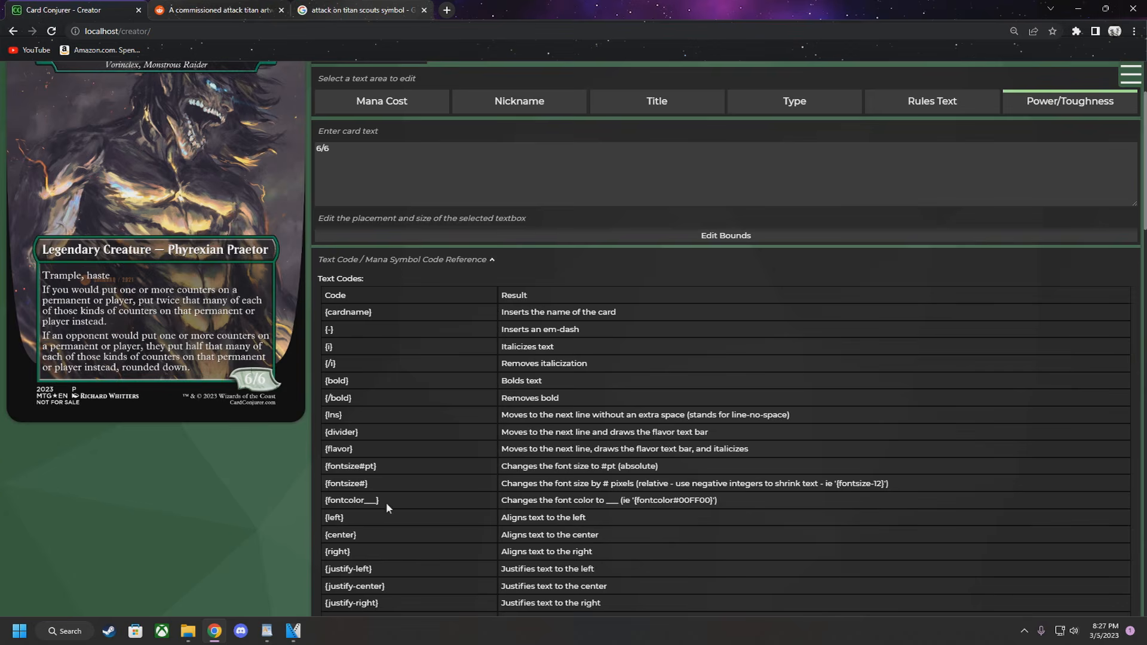
pyautogui.moveTo(382, 501); pyautogui.dragTo(326, 505)
pyautogui.hotkey('ctrl', 'c')
pyautogui.click(316, 149)
pyautogui.hotkey('ctrl', 'v')
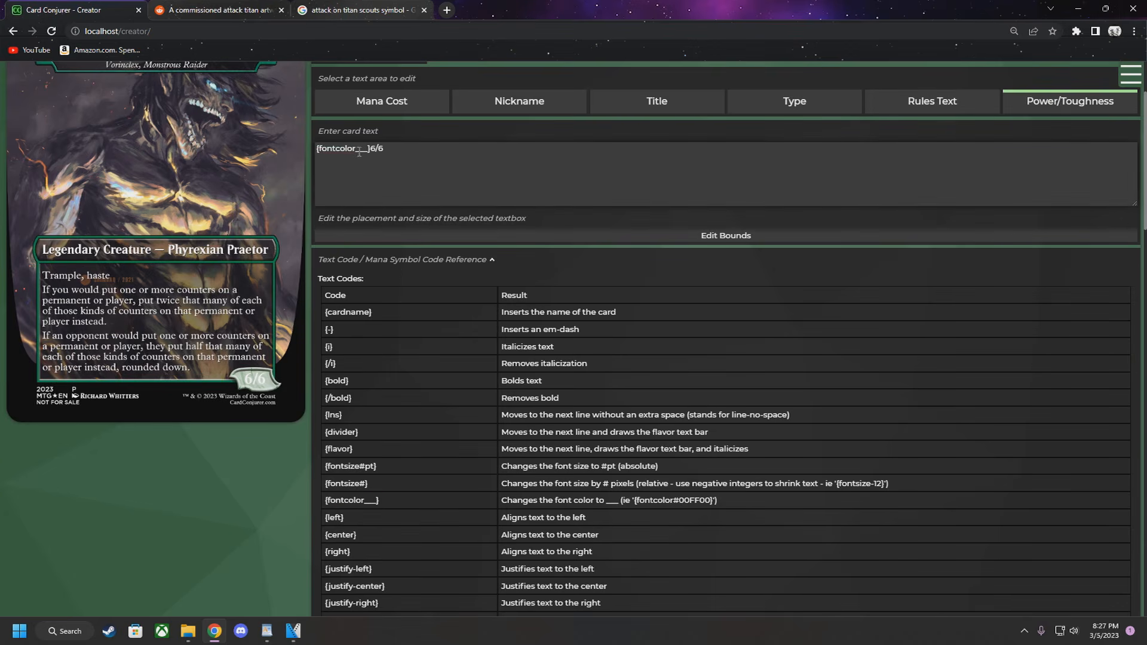
# Replace the font color code's placeholder with black so the power/toughness text reads {fontcolorblack}6/6
pyautogui.press('BackSpace')
pyautogui.press('BackSpace')
pyautogui.press('BackSpace')
pyautogui.write('blan')
pyautogui.write('ck')
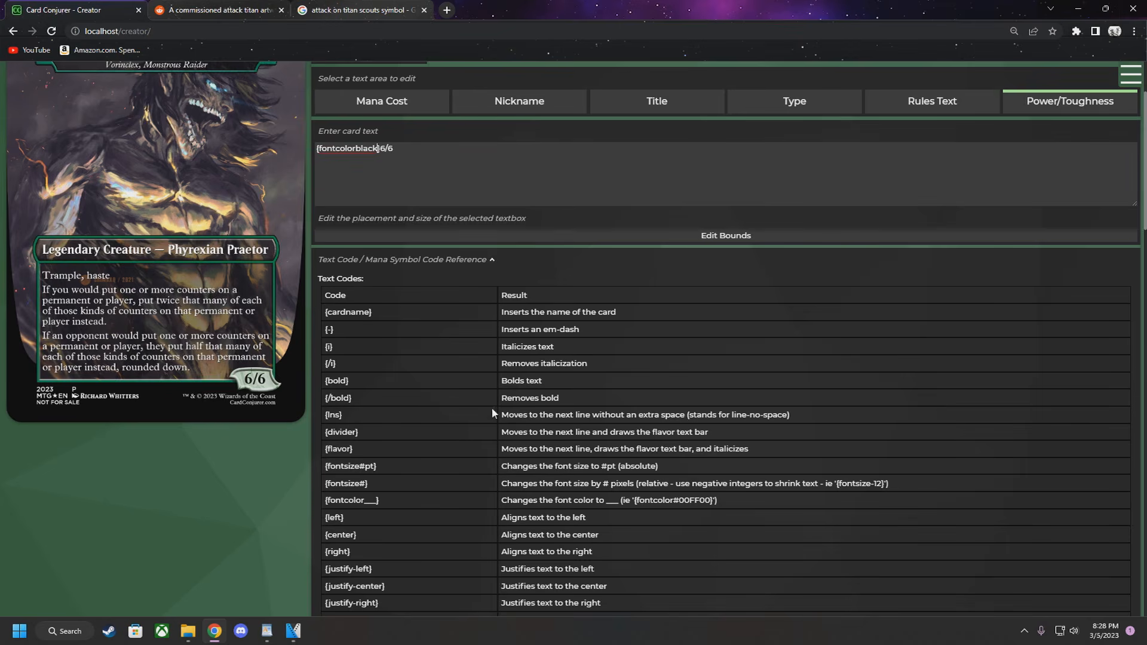
# Copy the {flavor} code from the reference and append it to the end of the rules text
pyautogui.scroll(2, 494, 412)
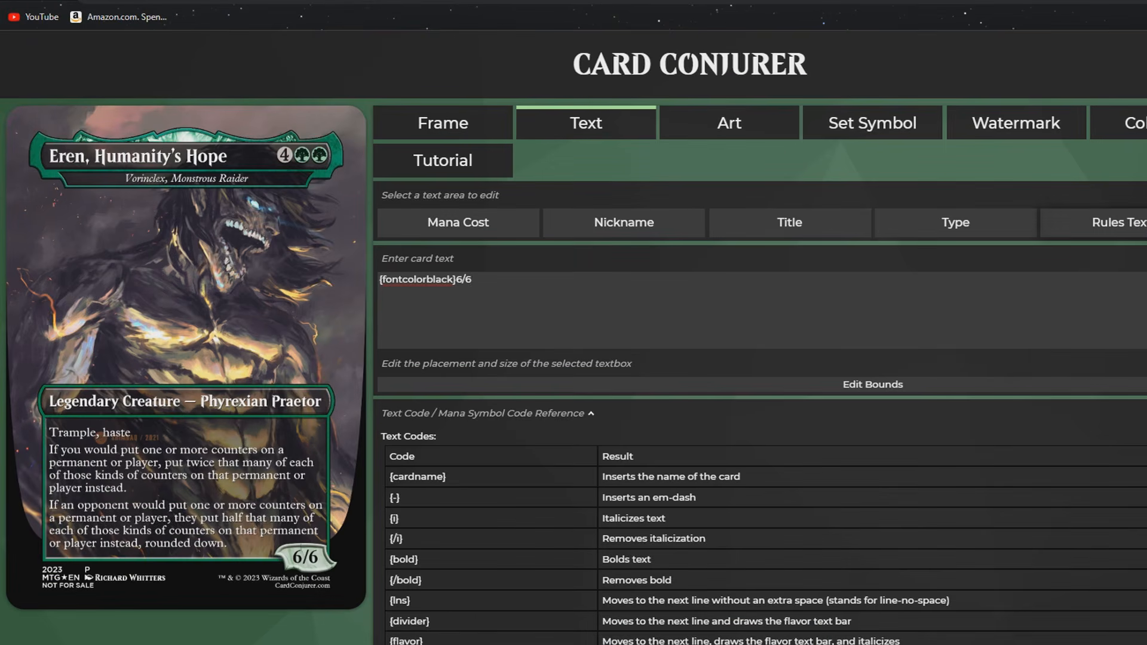
pyautogui.click(1143, 227)
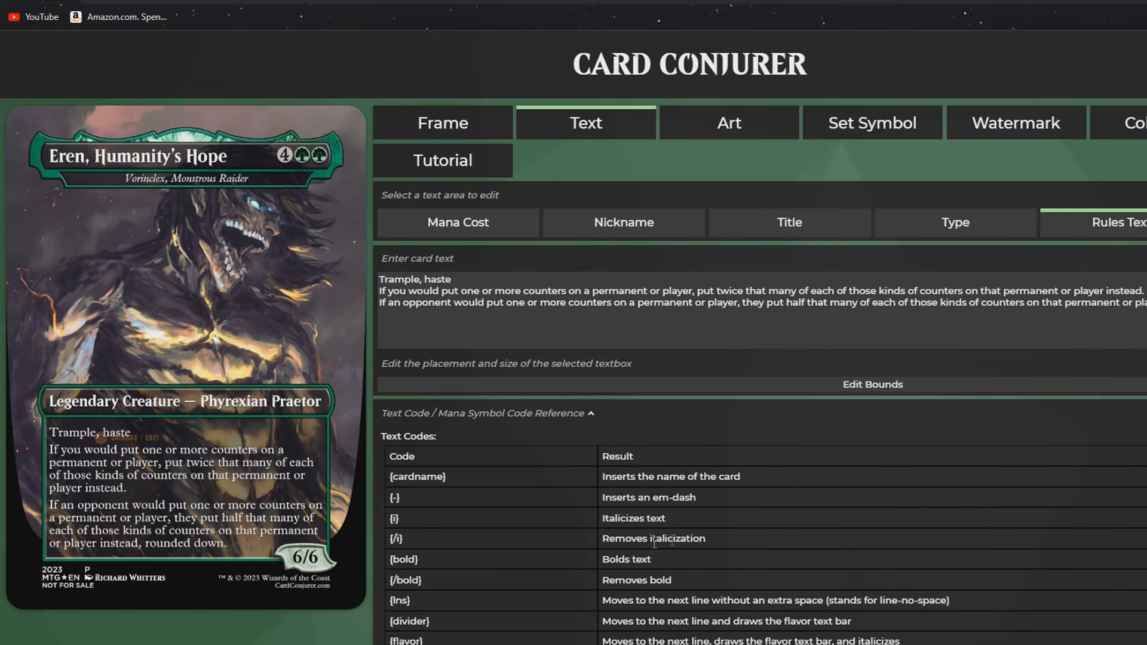
pyautogui.moveTo(423, 641); pyautogui.dragTo(387, 642)
pyautogui.hotkey('ctrl', 'c')
pyautogui.click(1138, 311)
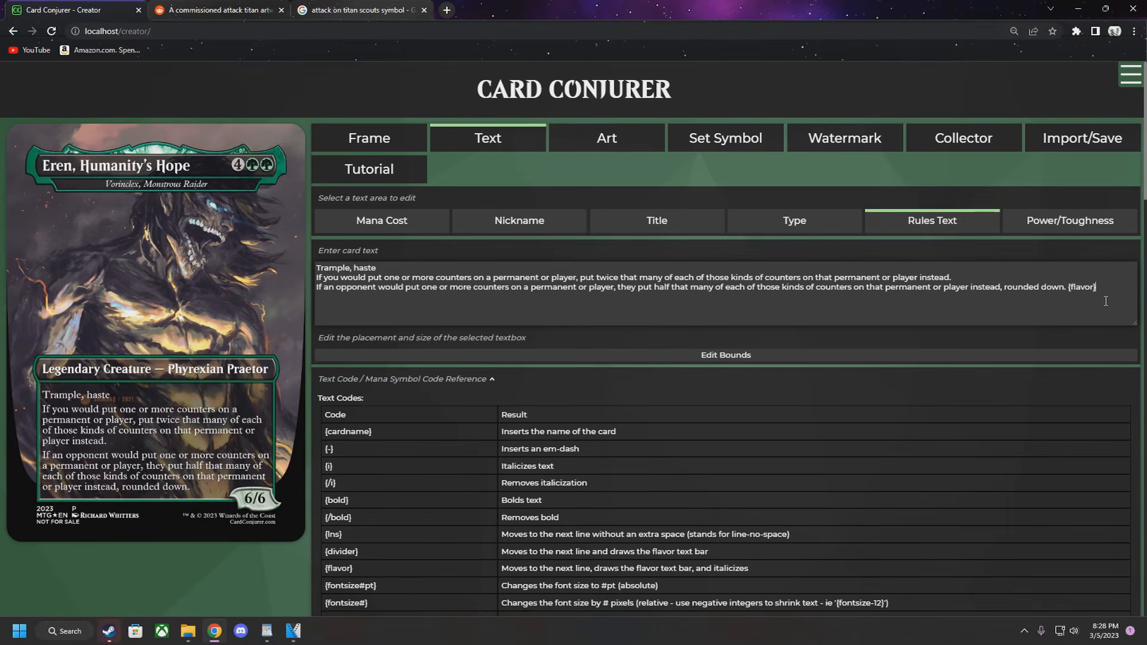
pyautogui.hotkey('ctrl', 'v')
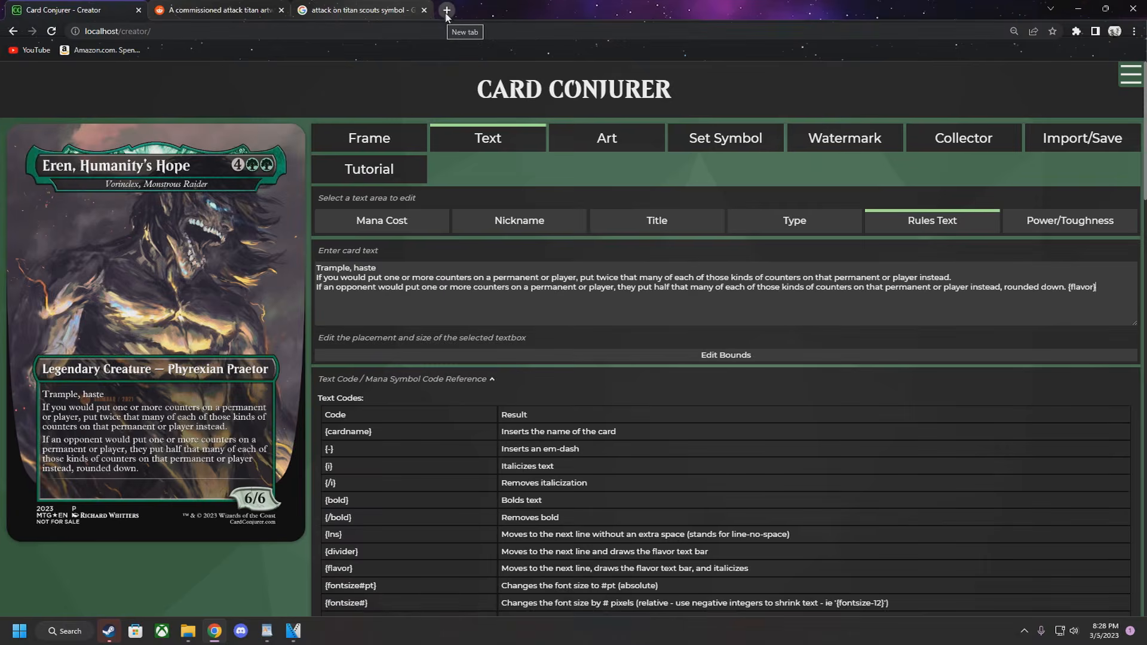
# Find eren AOT quotes online and paste "You Have The Freedom To Defend The World's Freedom And I Have The Freedom To Continue Moving Forward." as flavor text
pyautogui.click(447, 10)
pyautogui.write('e')
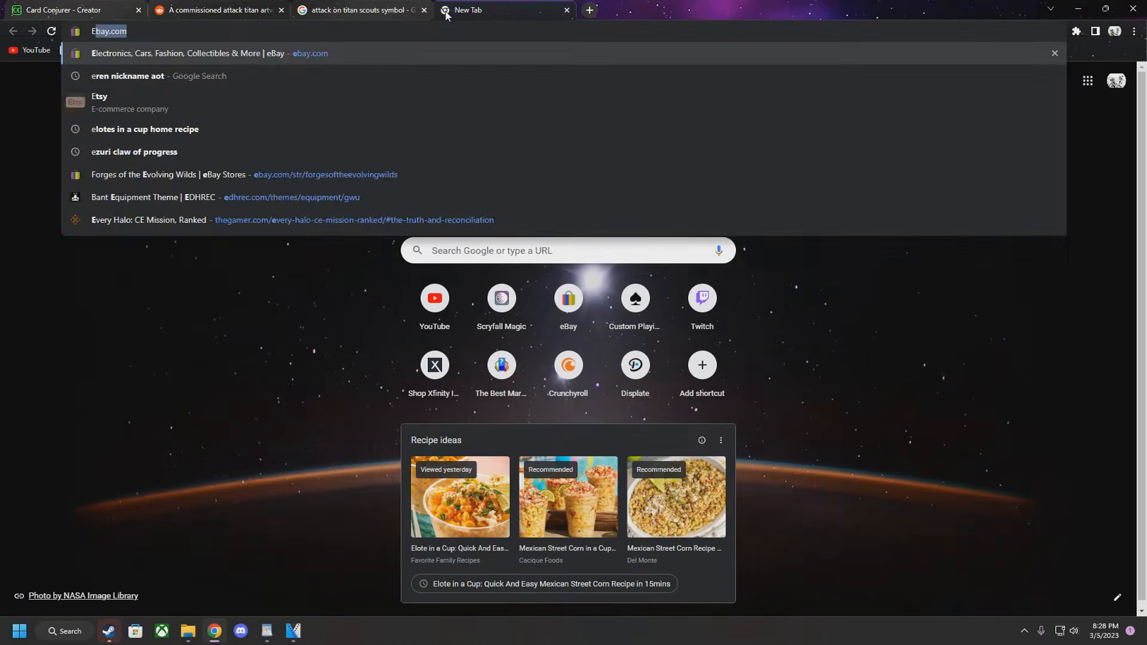
pyautogui.write('ren AOT quotes')
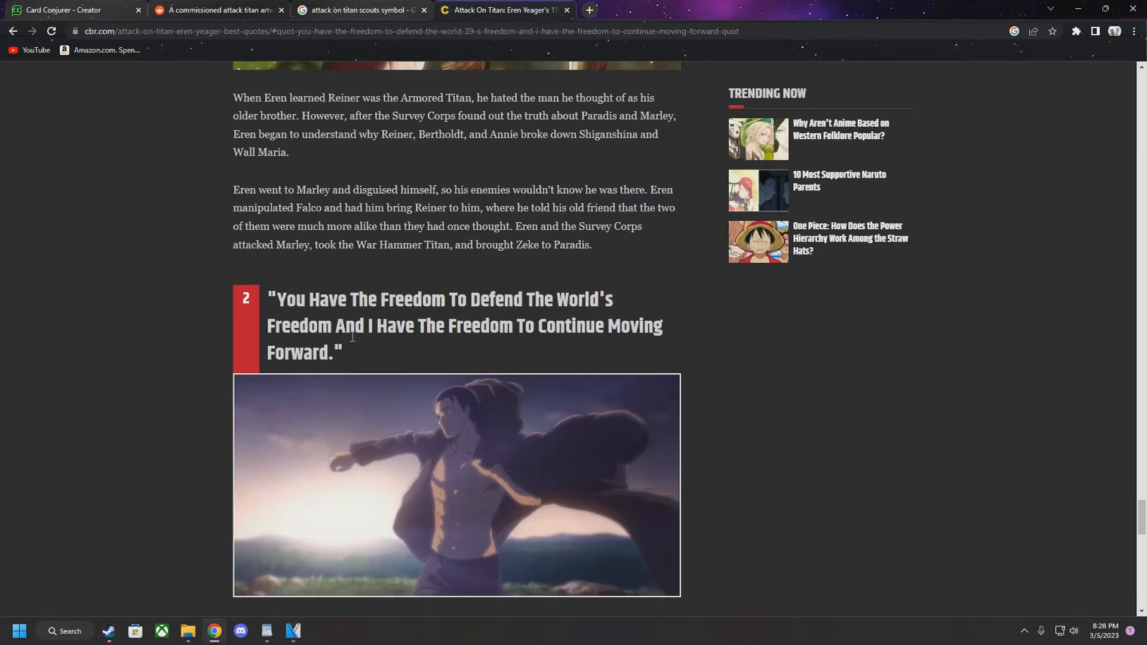
pyautogui.moveTo(343, 353); pyautogui.dragTo(270, 302)
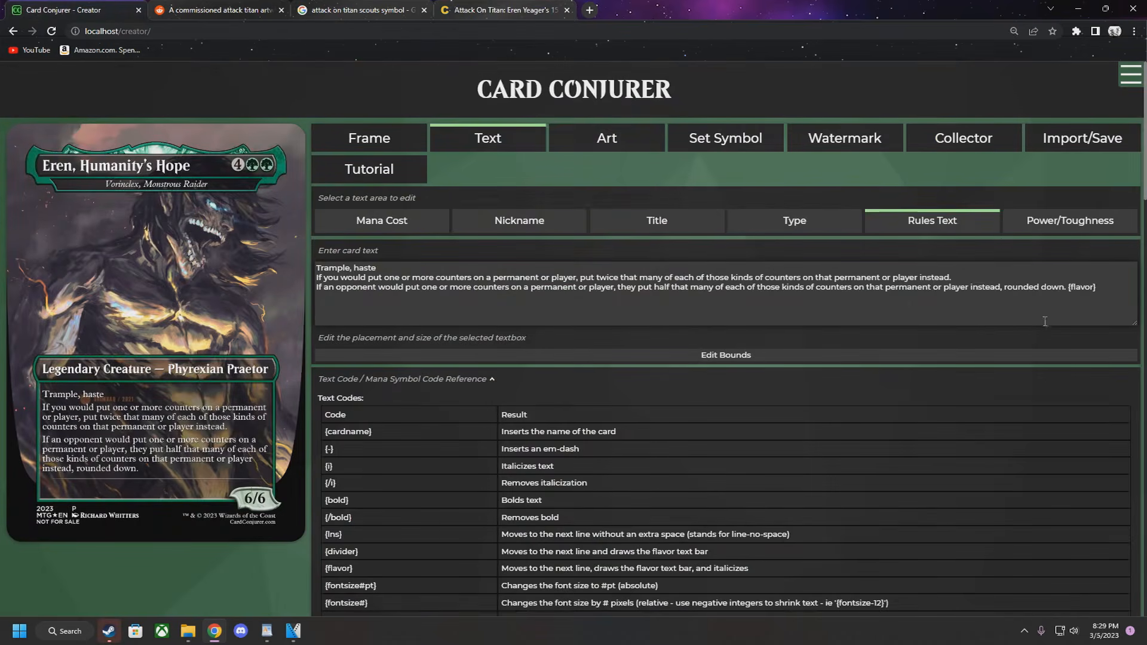
pyautogui.write('"You Have The Freedom To Defend The World\'s Freedom And I Have The Freedom To Continue Moving Forward."')
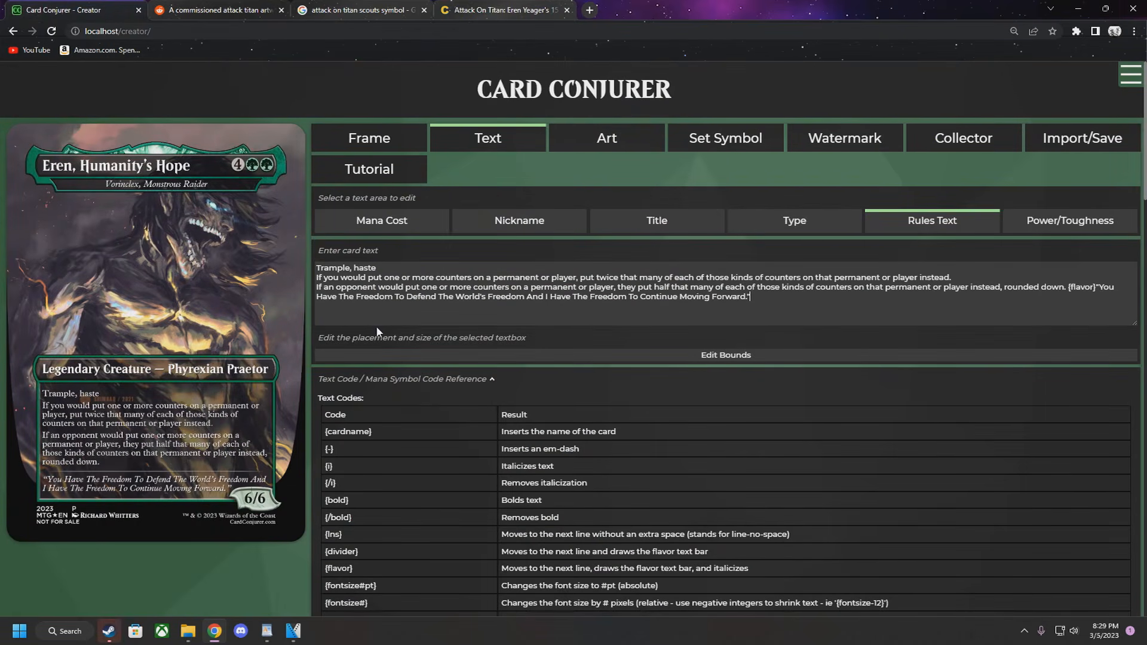
# Copy the {lns} line-break code from the reference and paste it after the flavor quote
pyautogui.doubleClick(333, 534)
pyautogui.hotkey('ctrl', 'c')
pyautogui.click(757, 297)
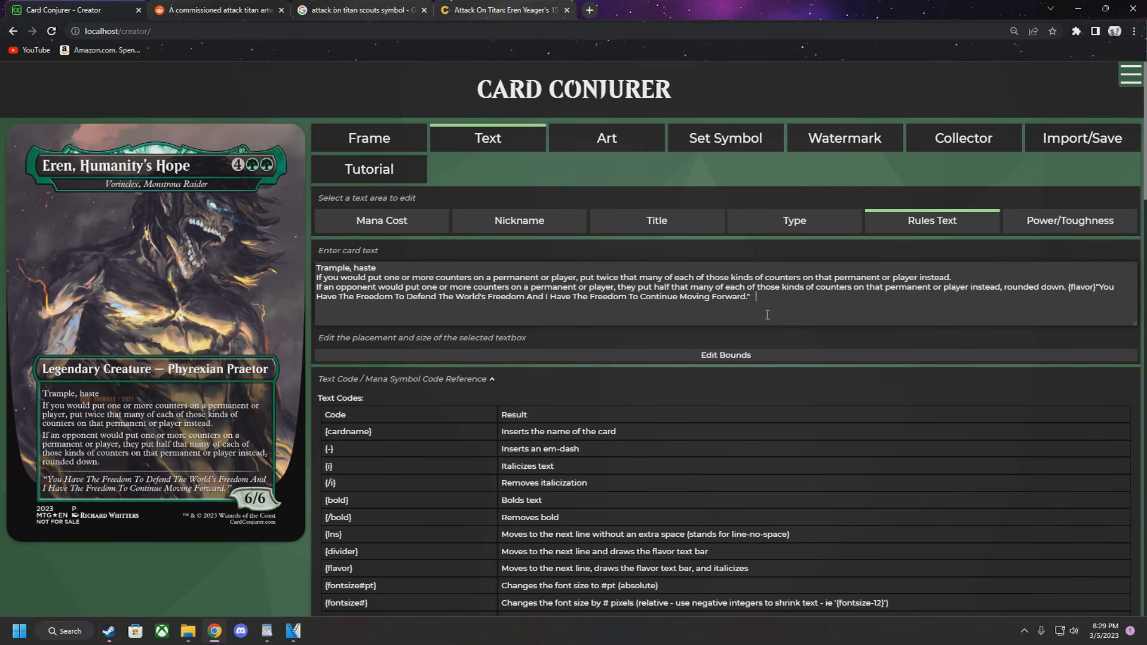
pyautogui.hotkey('ctrl', 'v')
# Copy the em dash from the type line and add the attribution "— Eren Yaeger" after the {lns} code
pyautogui.click(795, 220)
pyautogui.click(874, 224)
pyautogui.click(779, 296)
pyautogui.write('—')
pyautogui.click(771, 298)
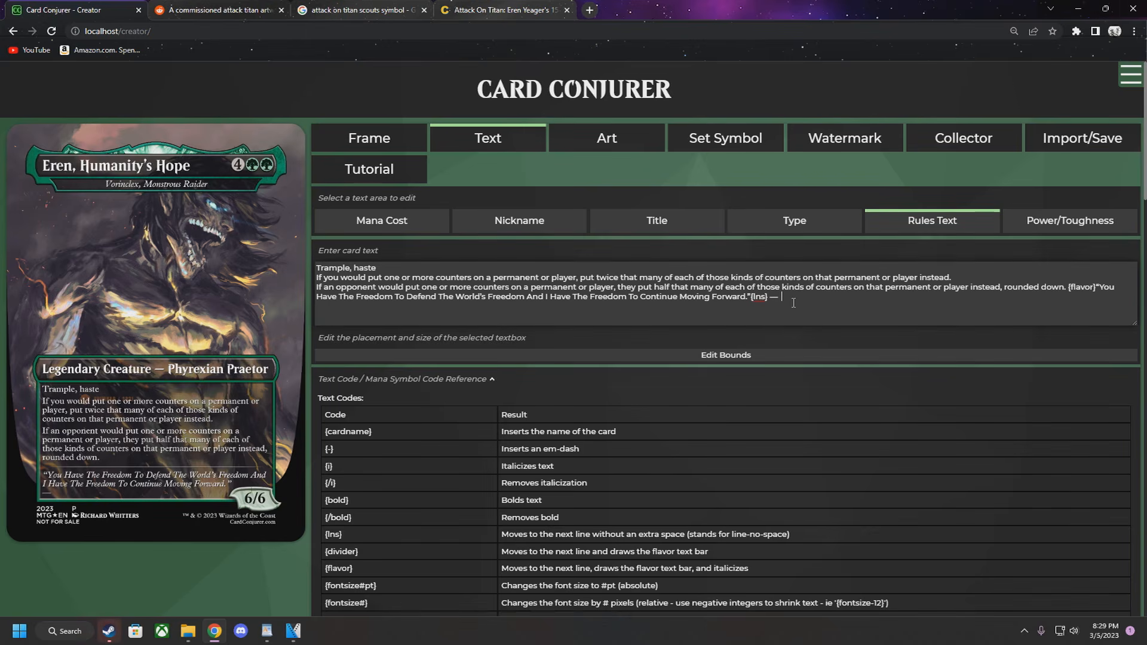
pyautogui.write('Yaeger')
# Check the character's surname on the quotes page and correct the attribution's spelling to Eren Yeager
pyautogui.click(509, 6)
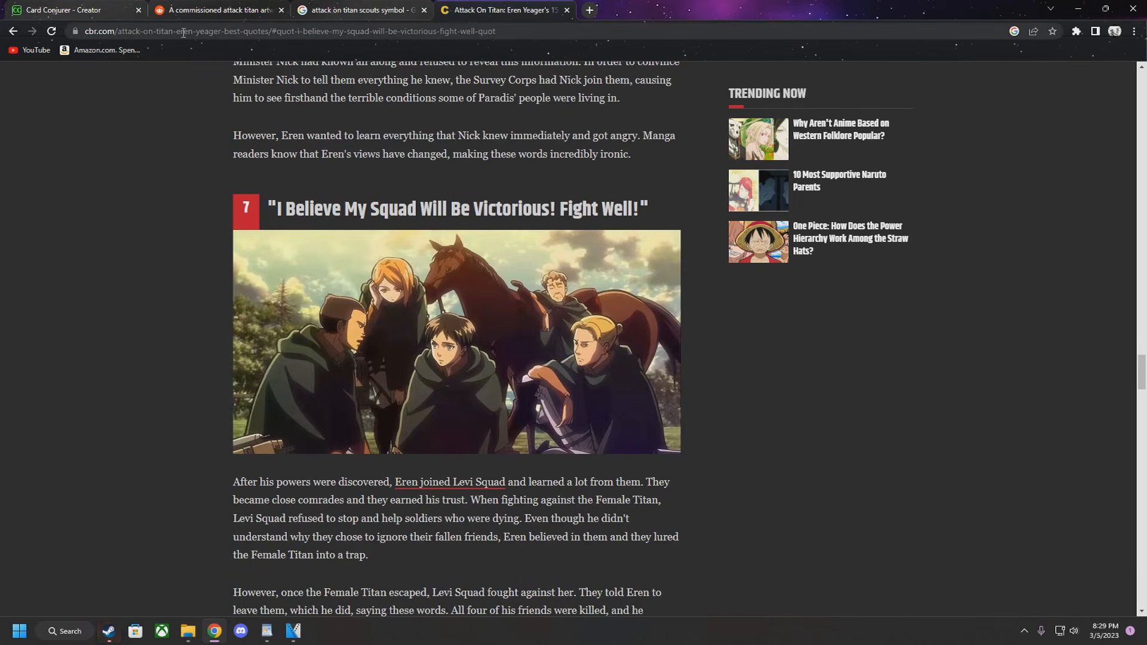
pyautogui.click(102, 10)
pyautogui.click(816, 296)
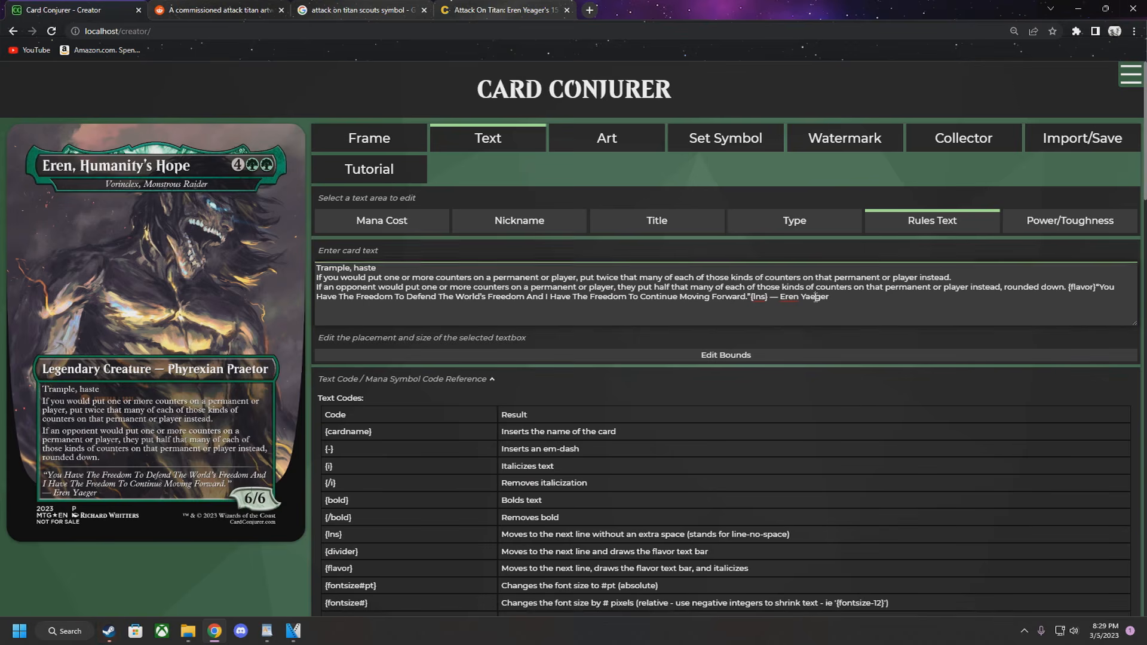
pyautogui.press('BackSpace')
pyautogui.press('BackSpace')
pyautogui.write('ea')
pyautogui.click(829, 299)
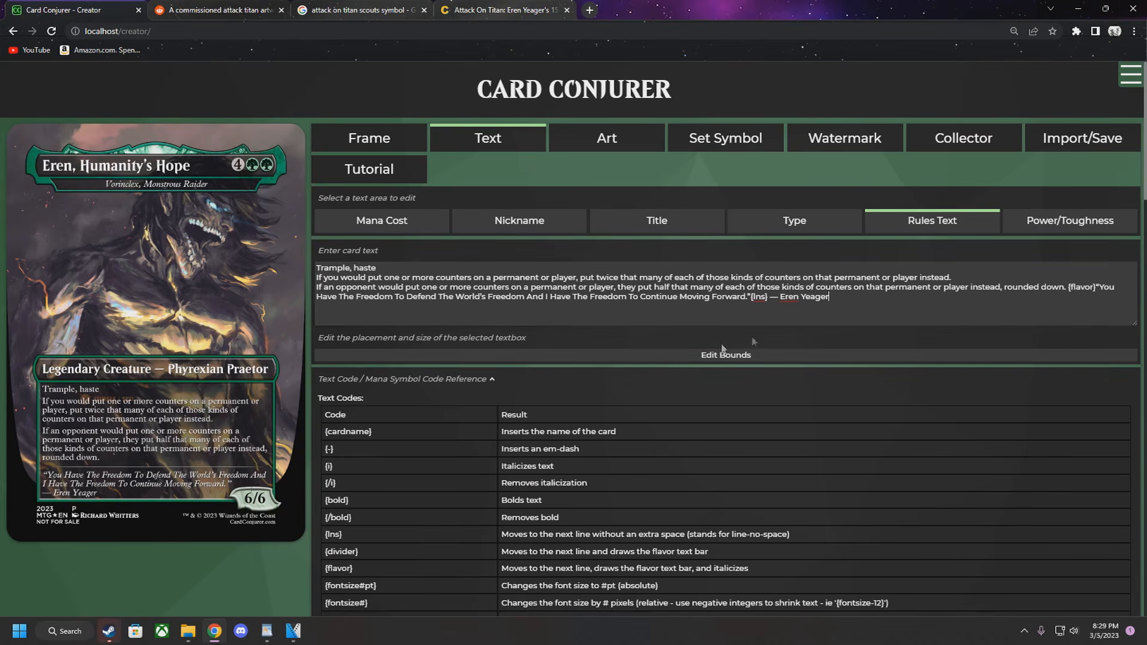
# Remove the space between the em dash and Eren Yeager in the flavor text attribution
pyautogui.click(781, 299)
pyautogui.press('BackSpace')
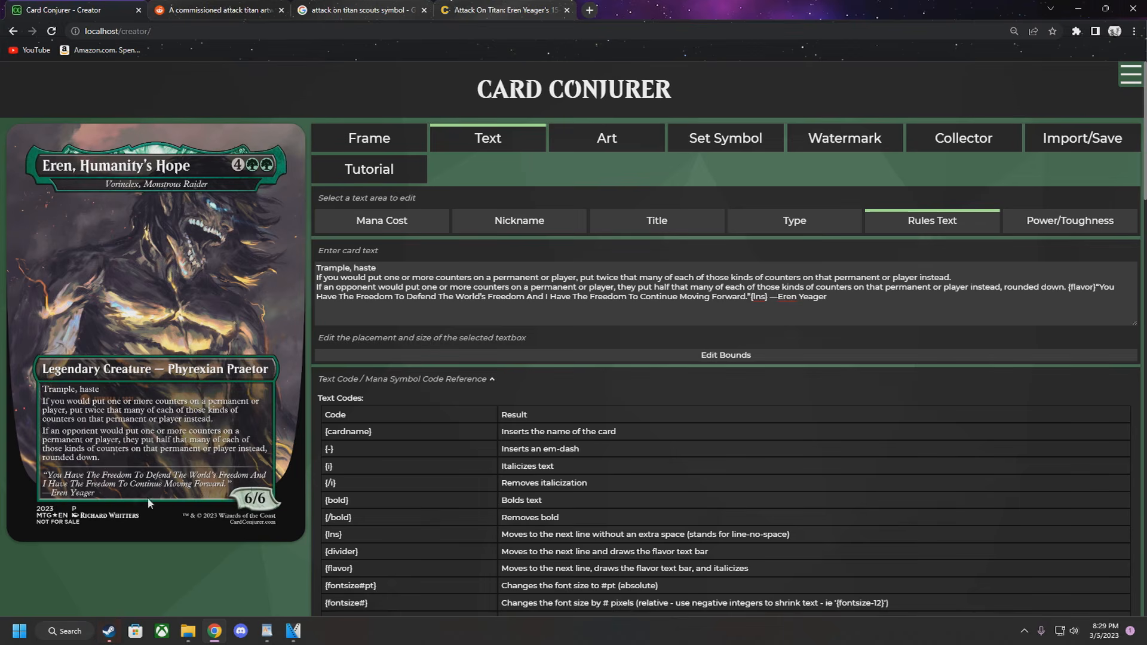
pyautogui.click(856, 320)
# Narrow the bounds of the type line's text box to a width of 1205
pyautogui.click(771, 226)
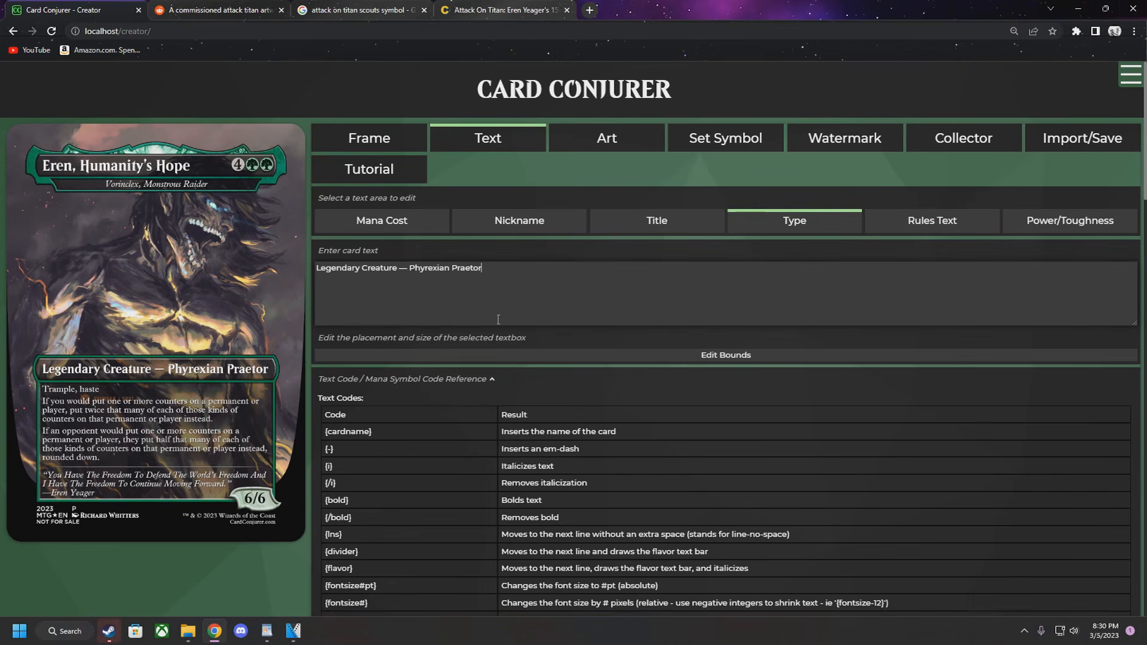
pyautogui.click(568, 356)
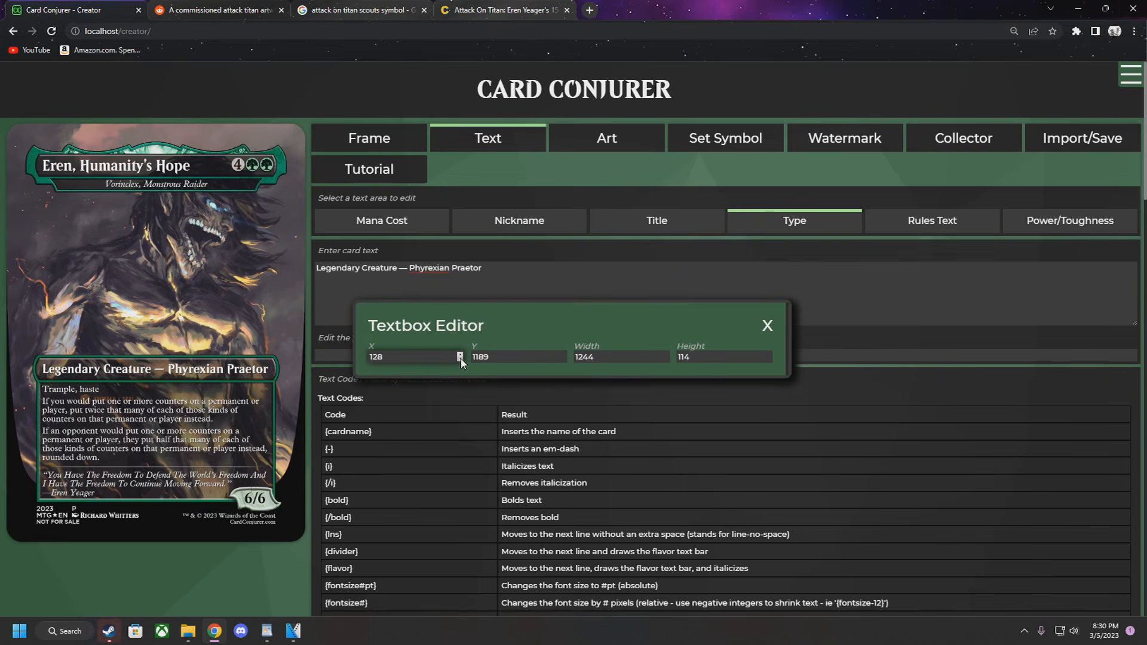
pyautogui.click(768, 325)
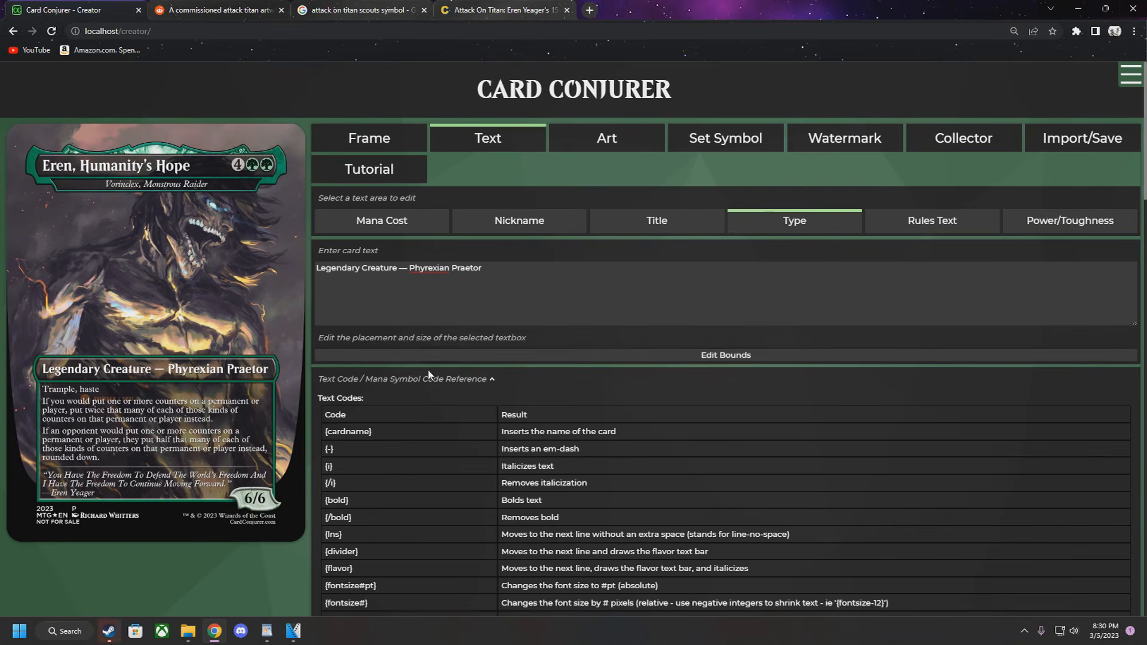
pyautogui.click(722, 356)
pyautogui.click(665, 359)
pyautogui.click(666, 359)
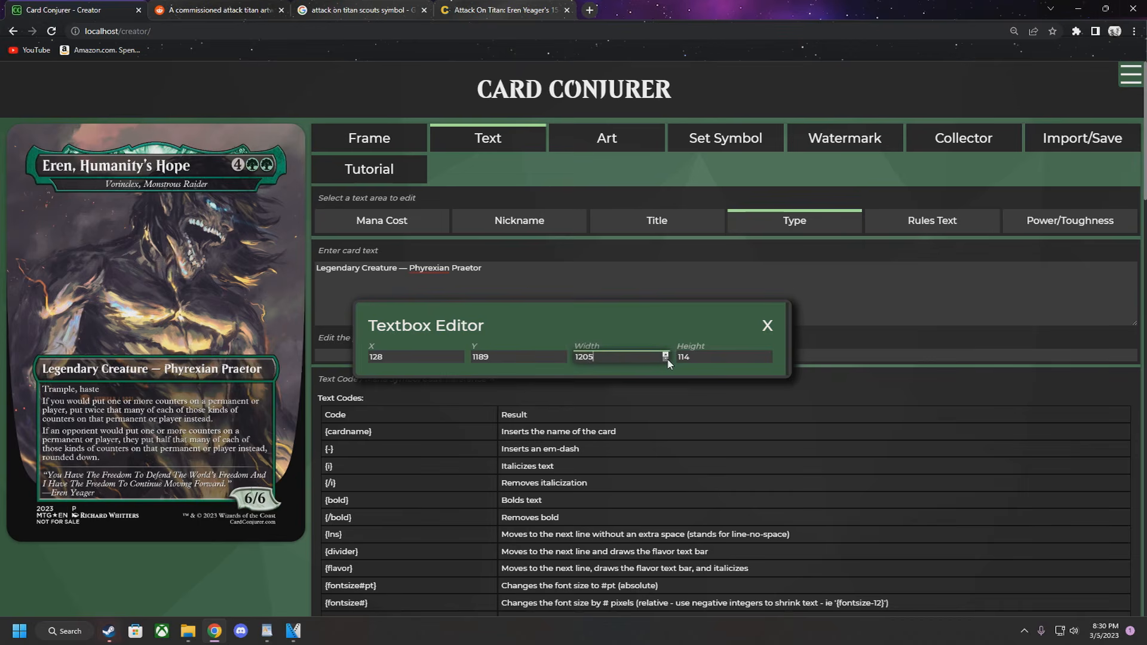
# Set the type line's text box bounds to a width of 1170 and a height of 103
pyautogui.click(768, 360)
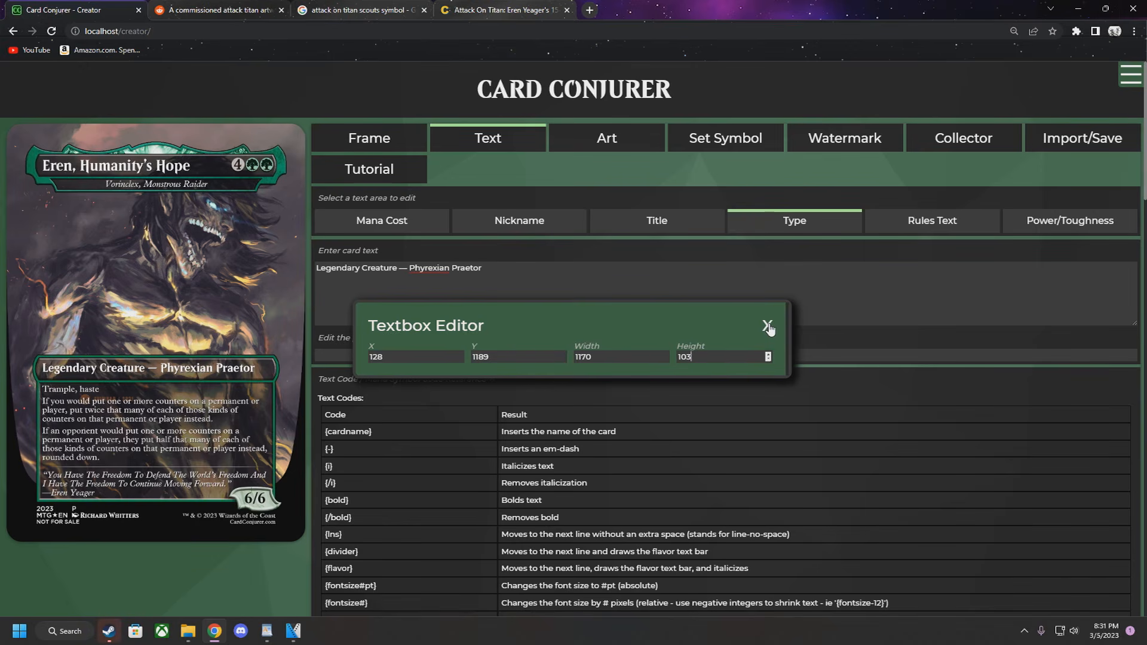
pyautogui.click(767, 327)
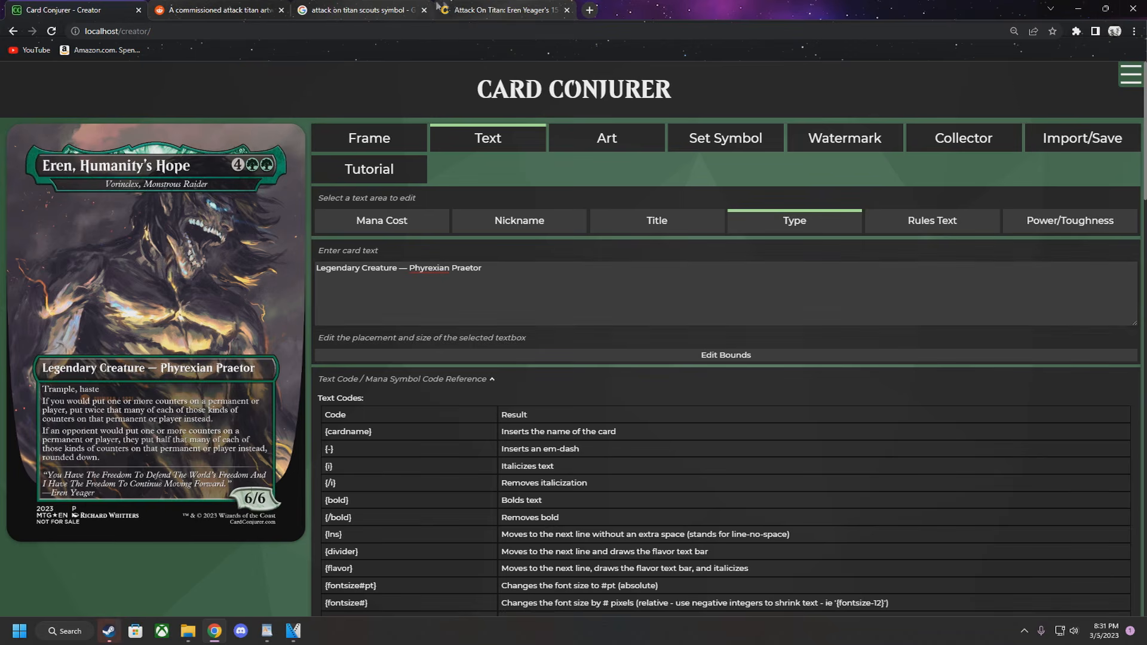
# Search Google Images for "attack on titan scouts symbol transparent"
pyautogui.click(382, 9)
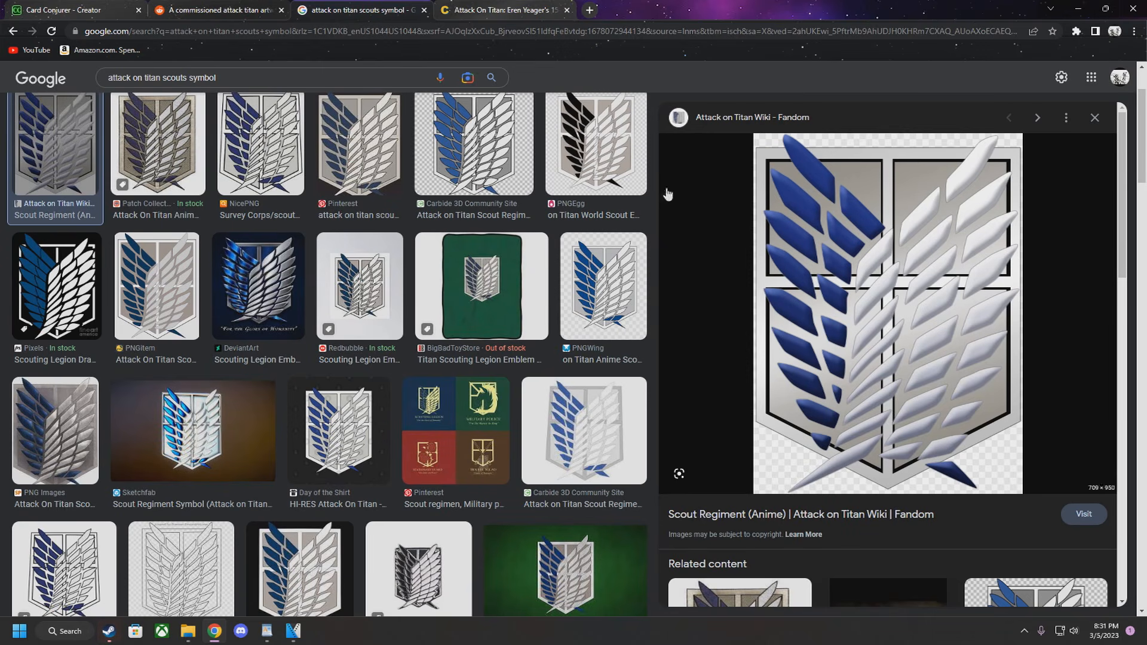
pyautogui.click(242, 79)
pyautogui.write('transpraent')
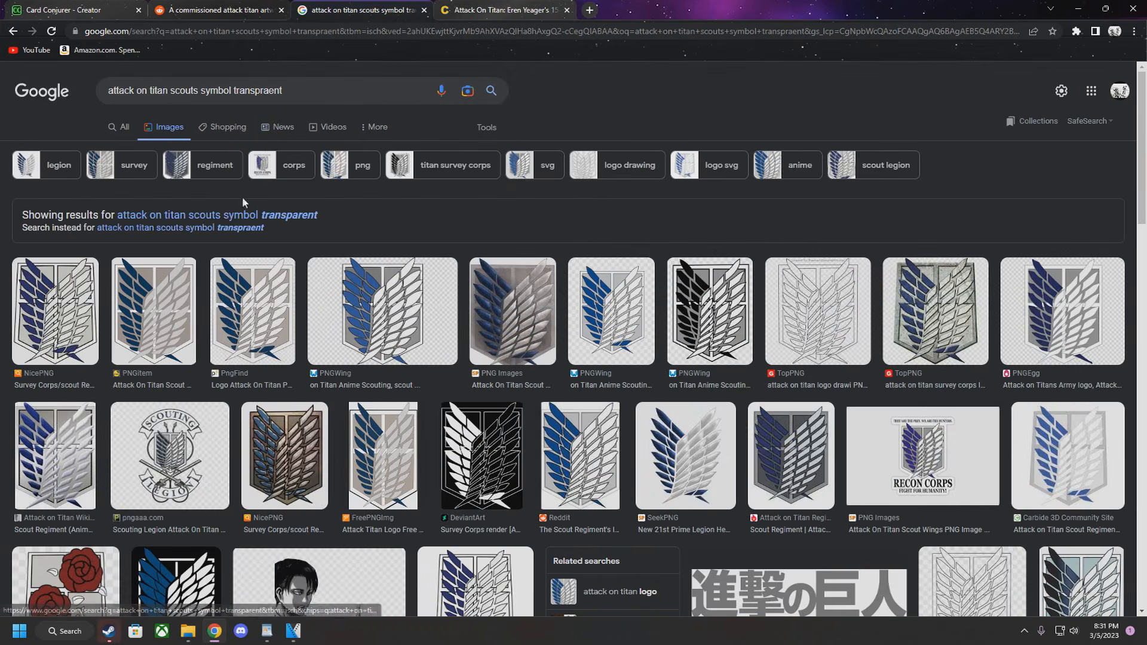
pyautogui.click(242, 214)
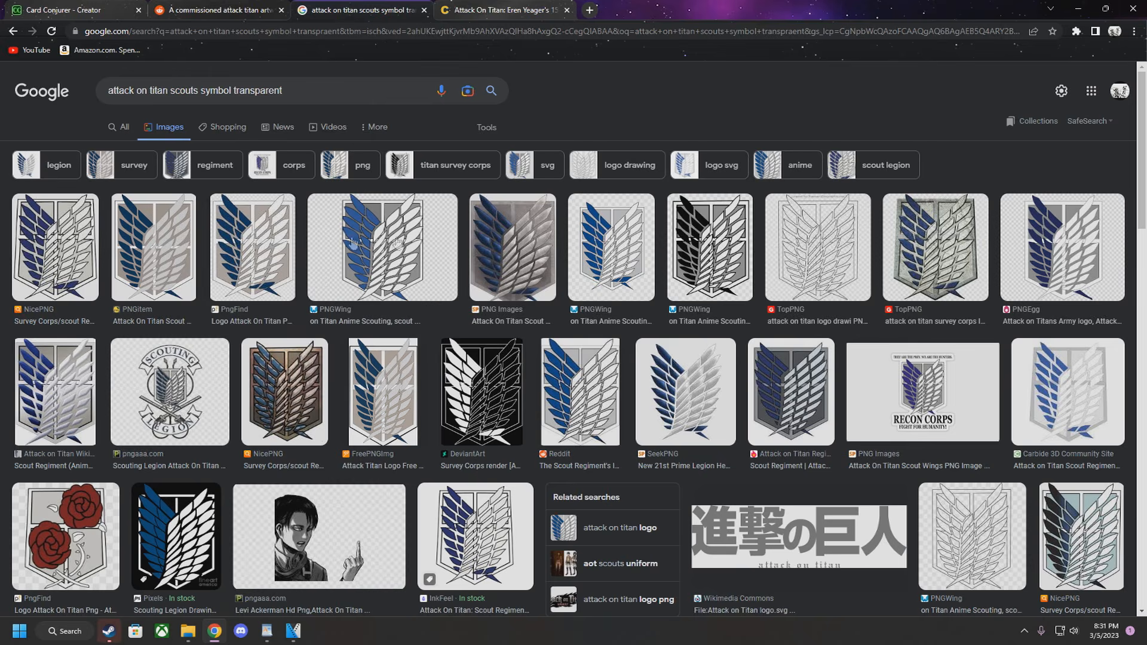
# Save the NicePNG Survey Corps logo as a PNG in the "commander duo video files" folder on the Desktop
pyautogui.click(77, 239)
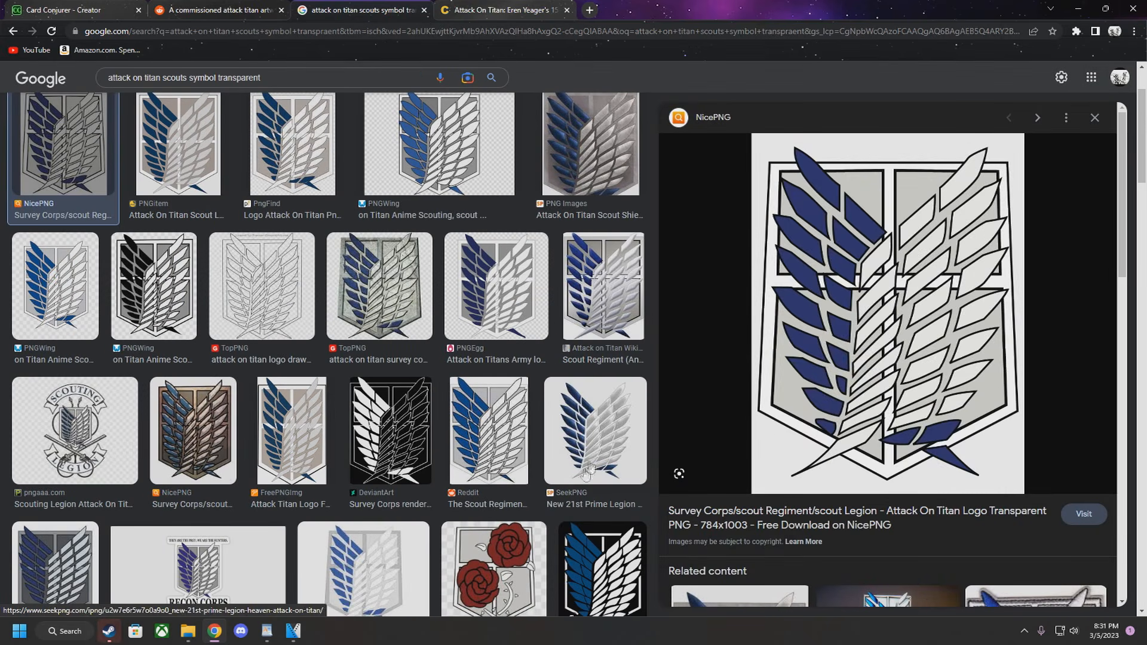
pyautogui.rightClick(818, 245)
pyautogui.click(866, 373)
pyautogui.click(50, 117)
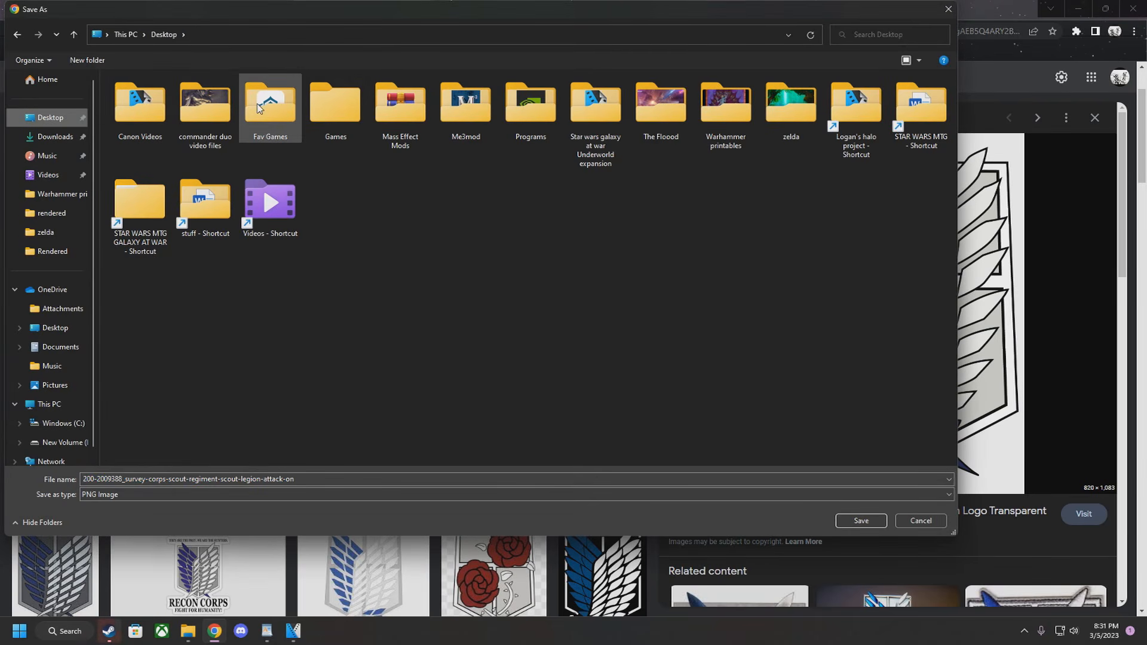
pyautogui.doubleClick(209, 105)
pyautogui.click(852, 518)
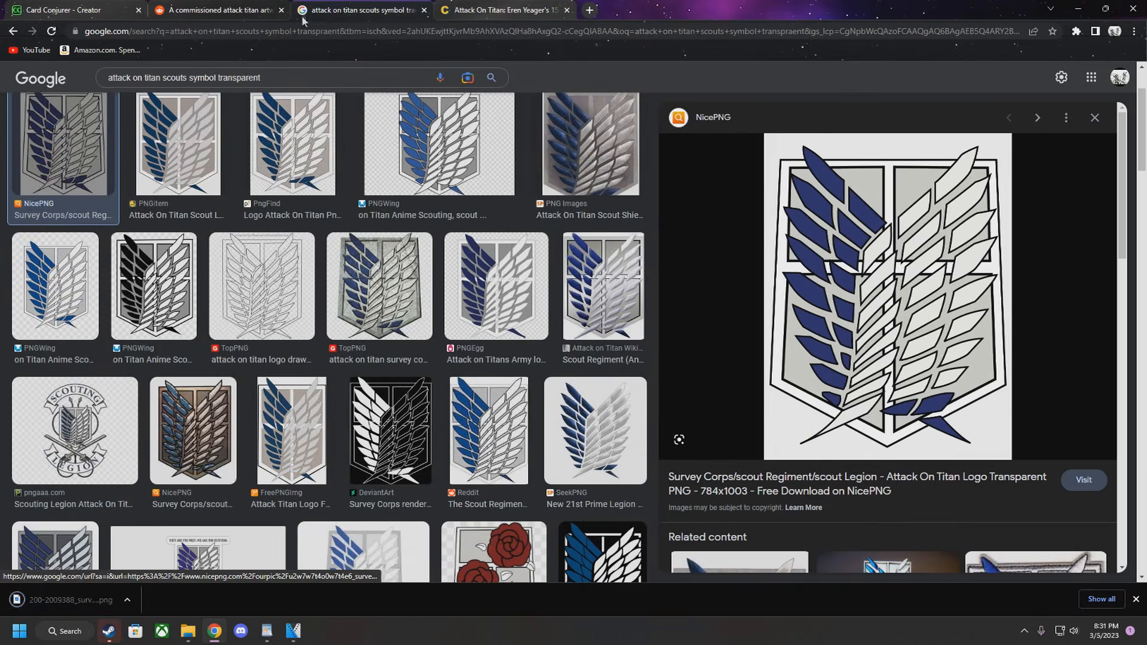
pyautogui.click(125, 13)
pyautogui.click(726, 139)
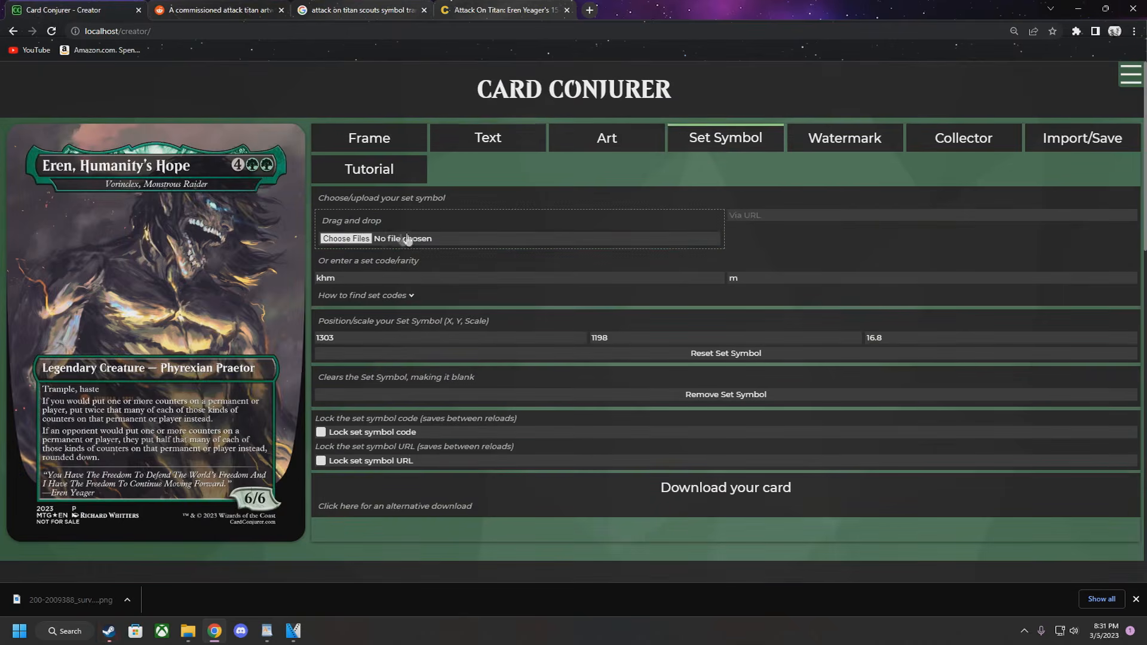
pyautogui.click(360, 239)
pyautogui.click(141, 116)
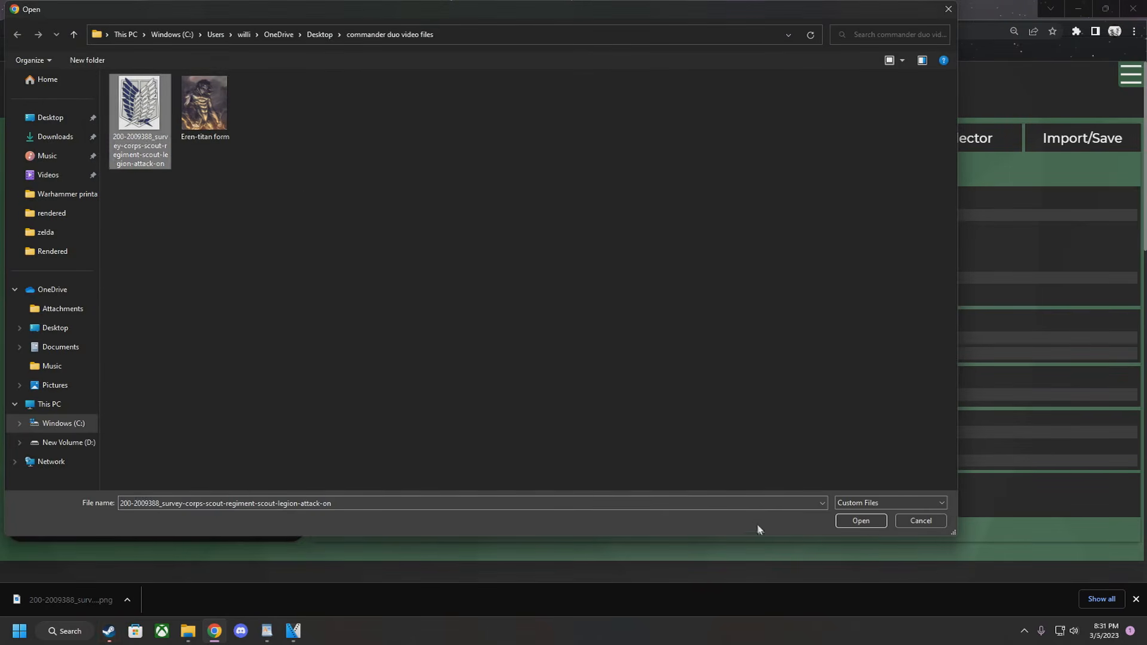
pyautogui.click(842, 522)
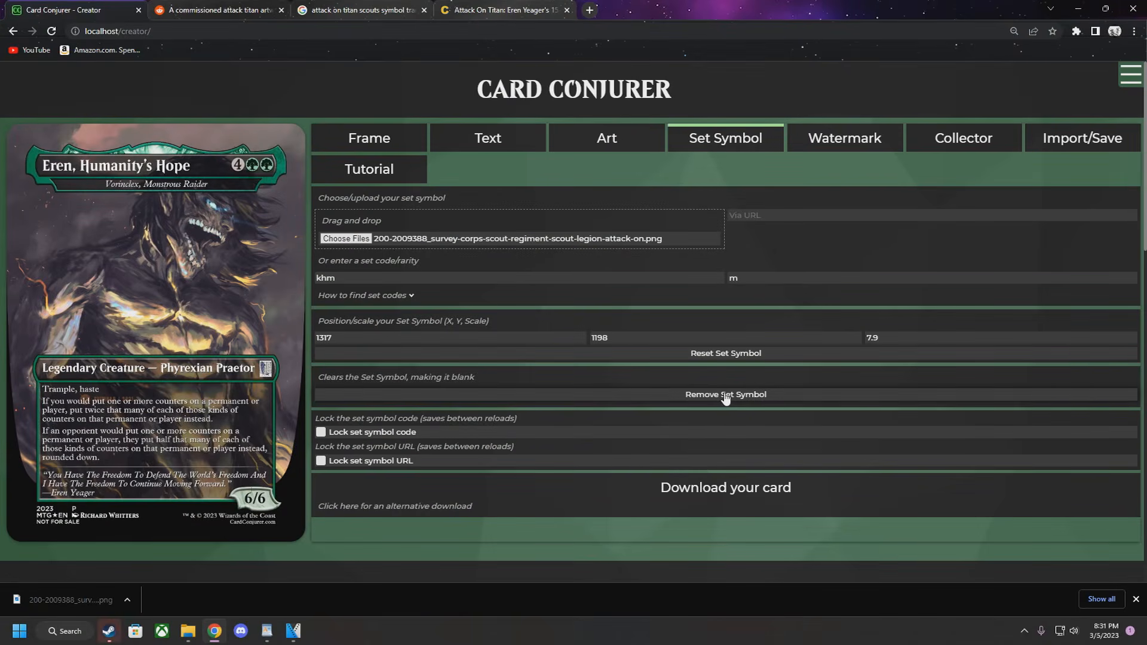
pyautogui.click(725, 399)
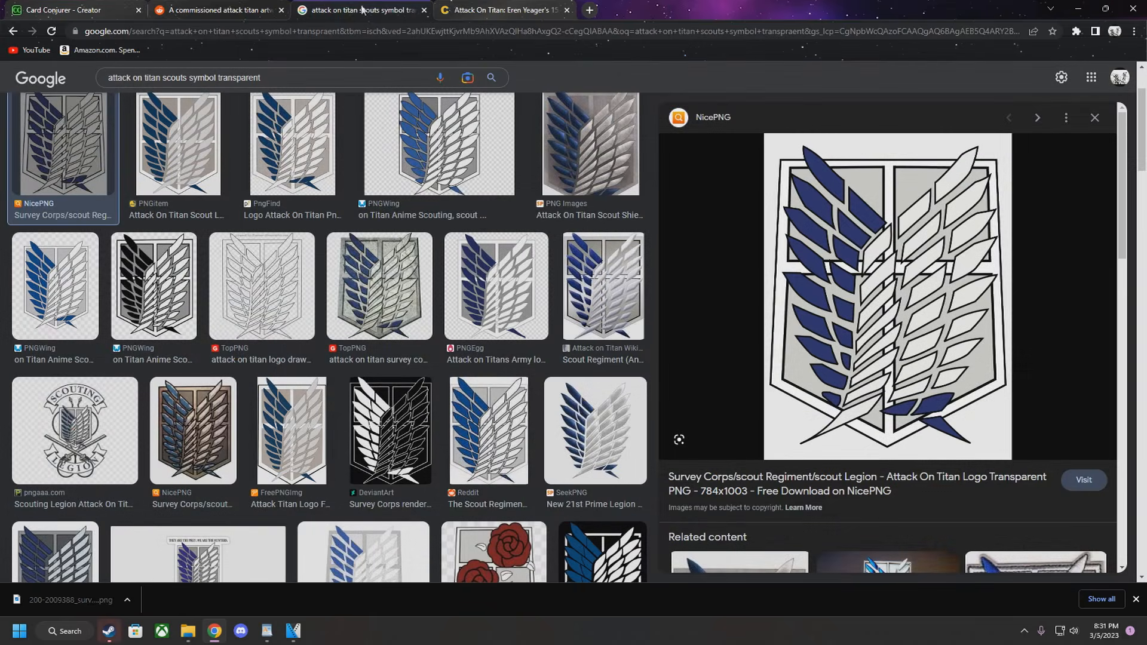
# Save the PNGWing Wings of Freedom emblem from the image results as a PNG in the "commander duo video files" folder
pyautogui.click(361, 10)
pyautogui.click(1095, 117)
pyautogui.scroll(3, 378, 251)
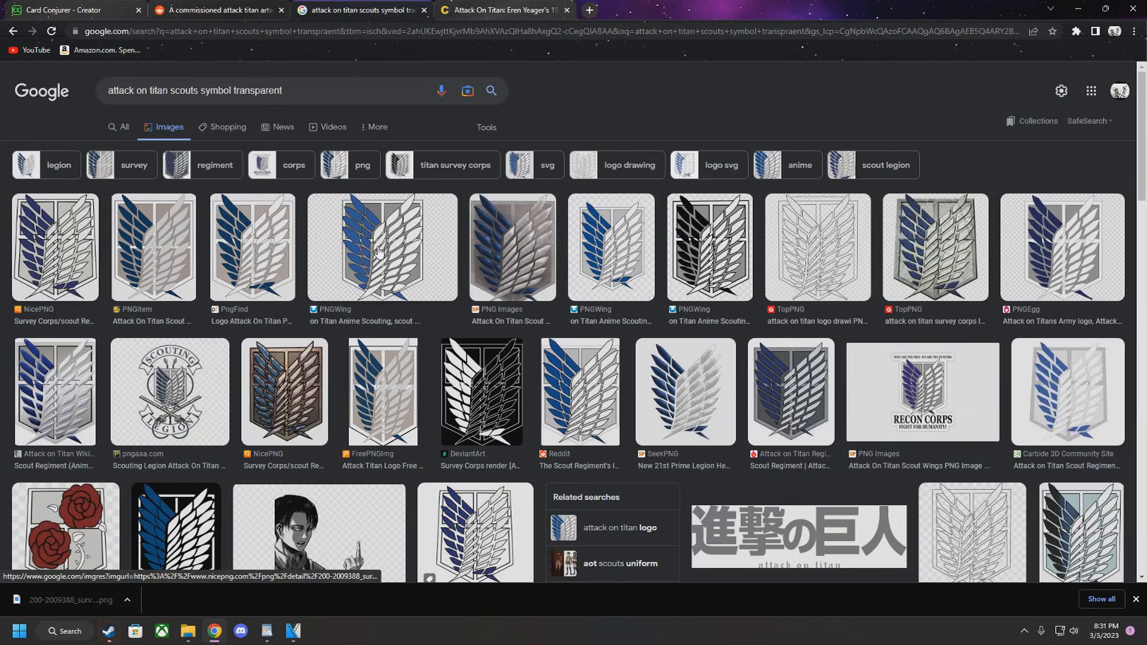
pyautogui.click(379, 251)
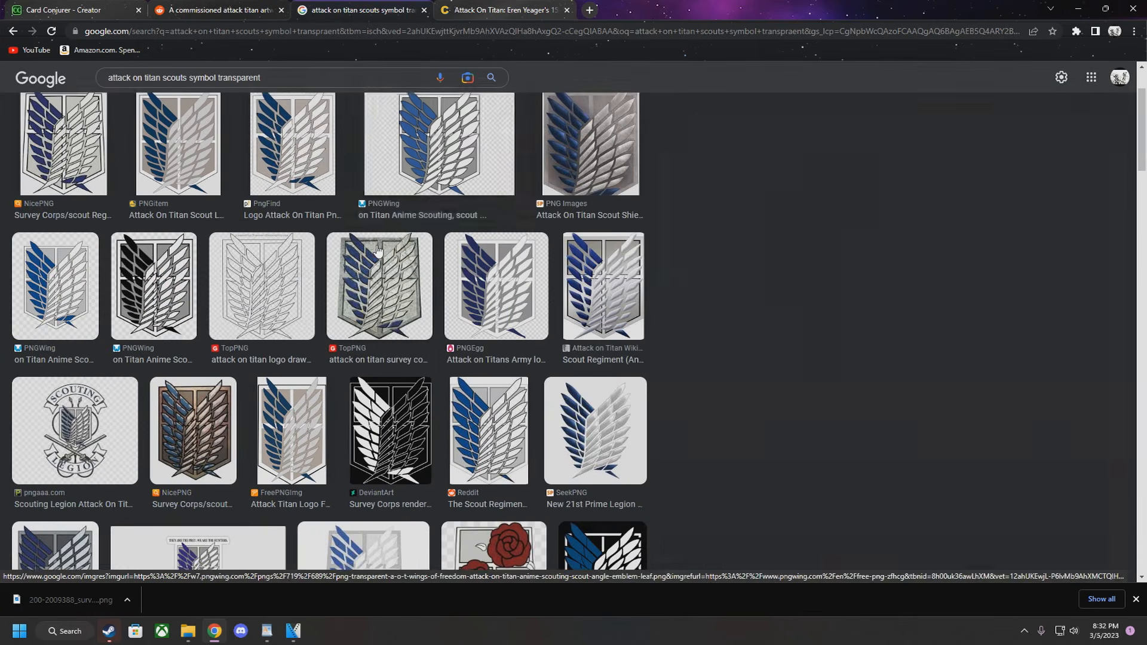
pyautogui.rightClick(817, 287)
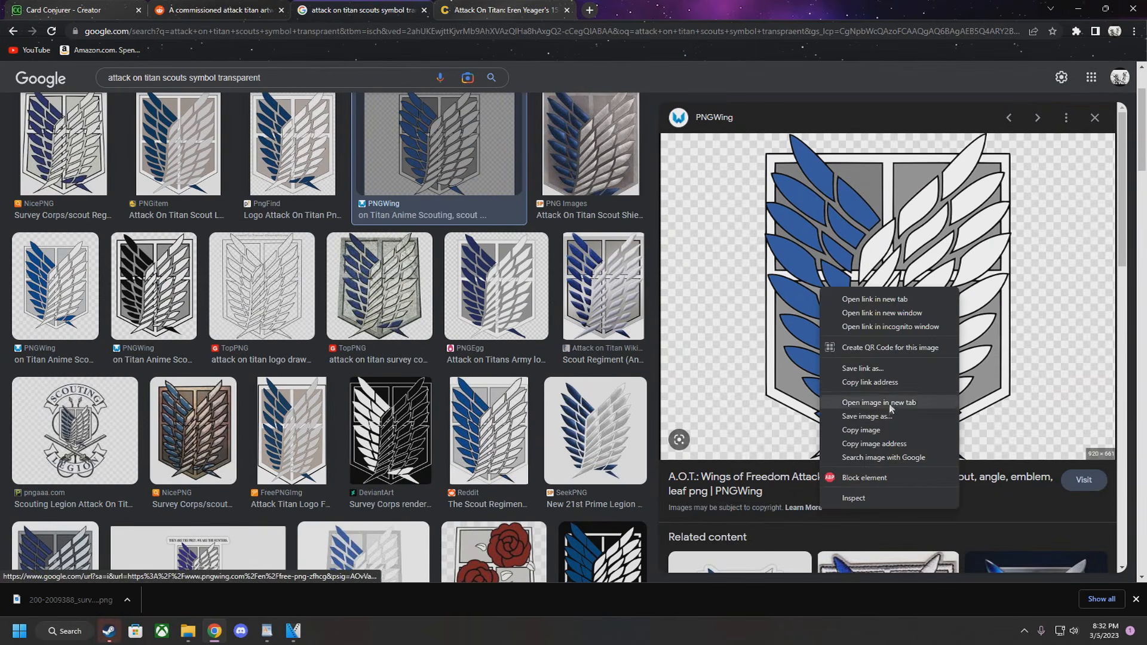
pyautogui.click(880, 409)
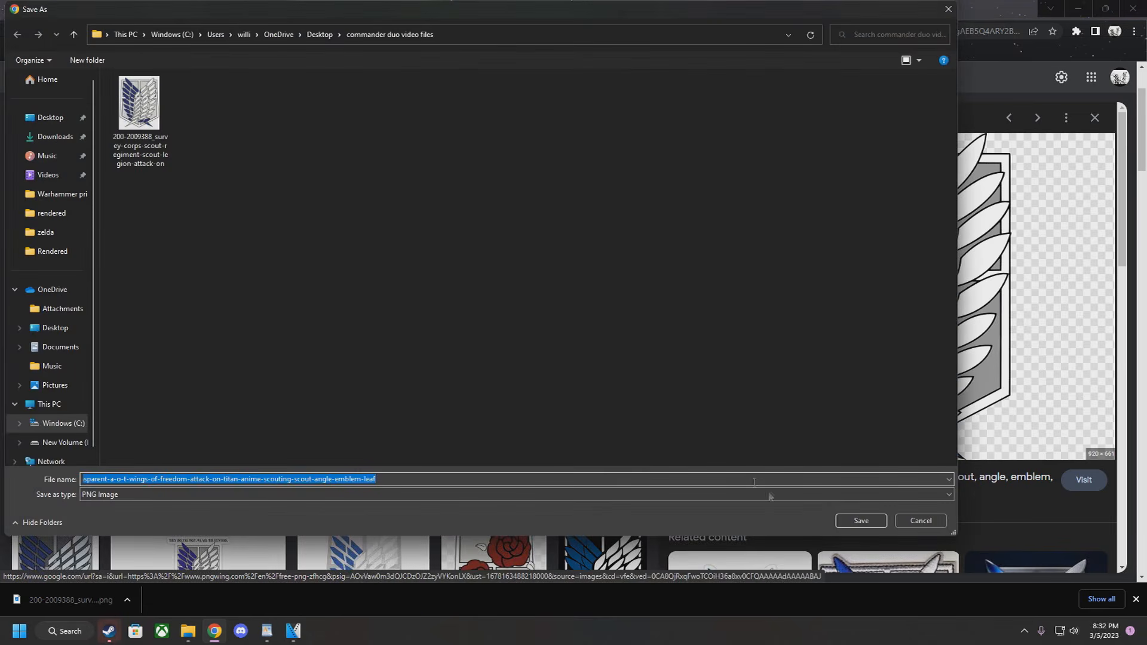
pyautogui.click(866, 523)
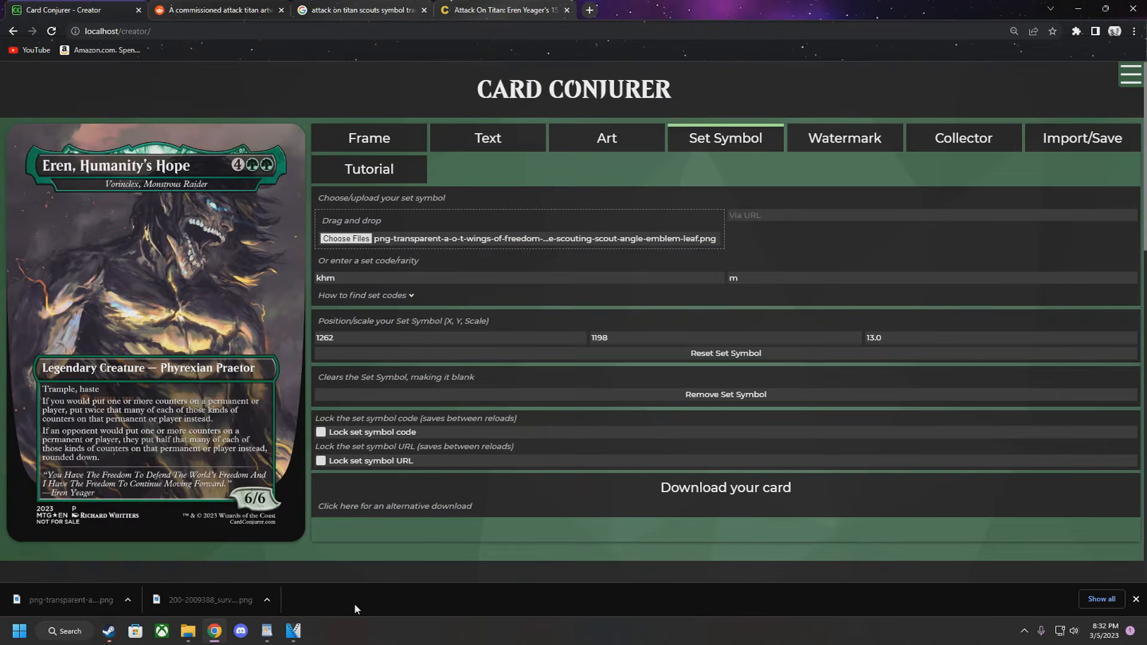
# Find and launch GIMP 2.10.32 from the Windows search
pyautogui.click(187, 636)
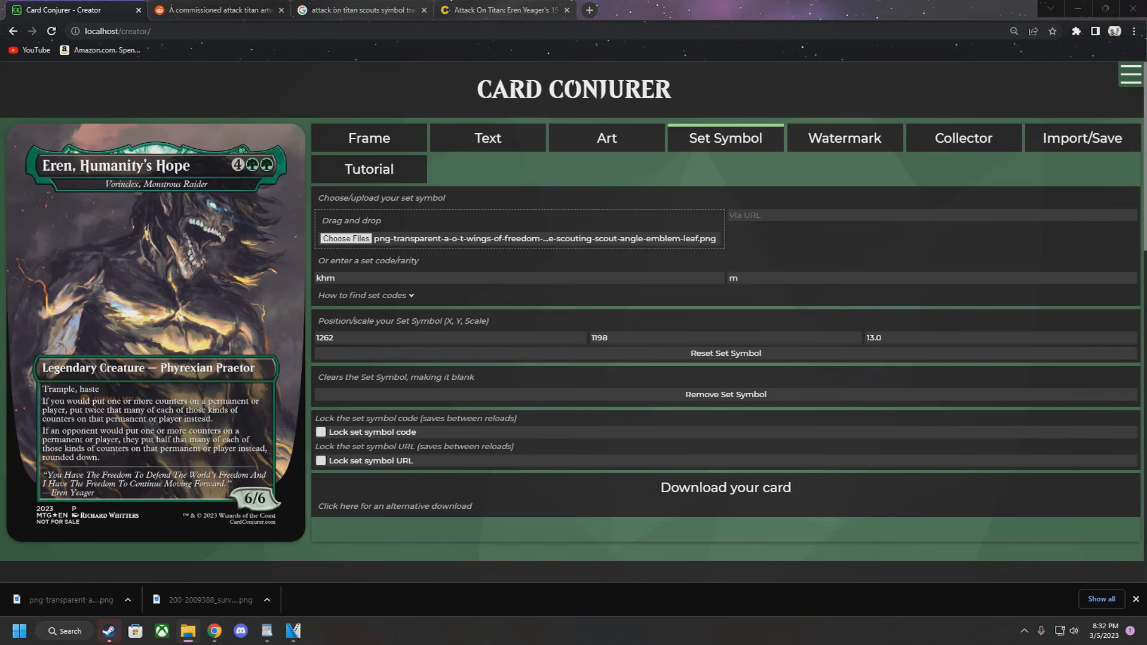
pyautogui.click(86, 626)
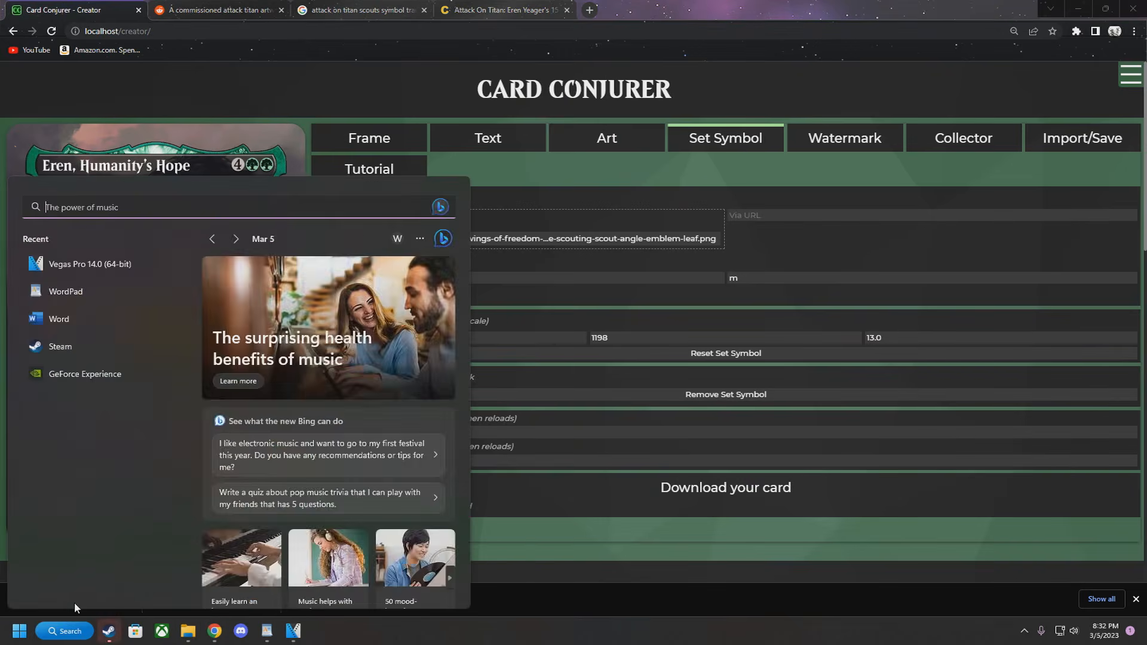
pyautogui.write('gimp')
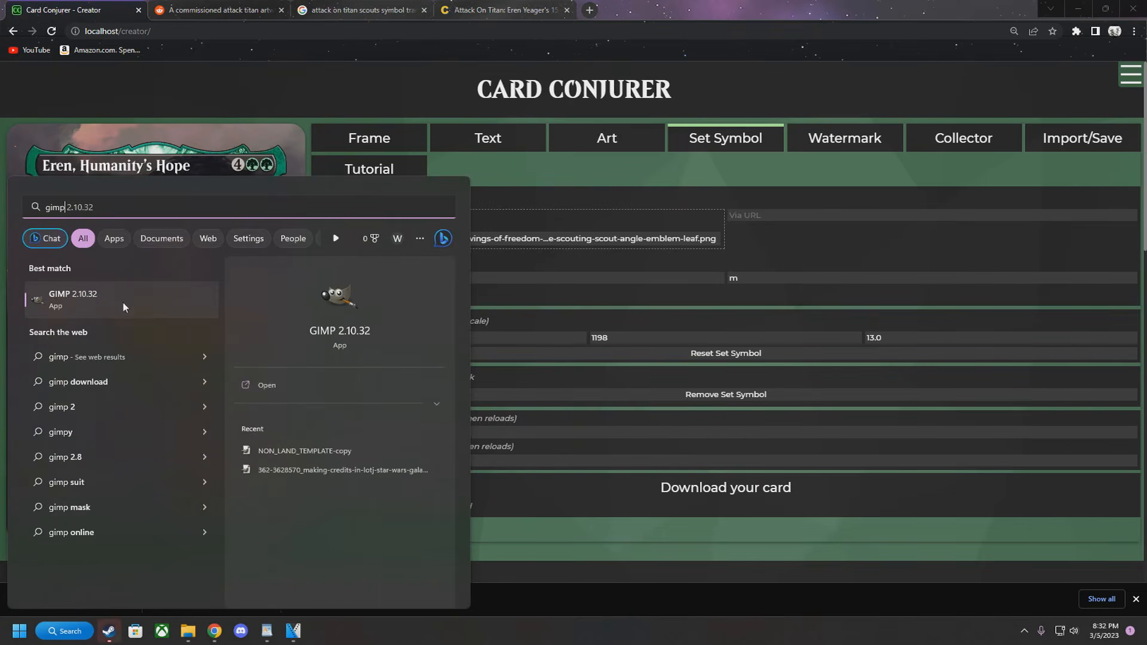
pyautogui.click(124, 307)
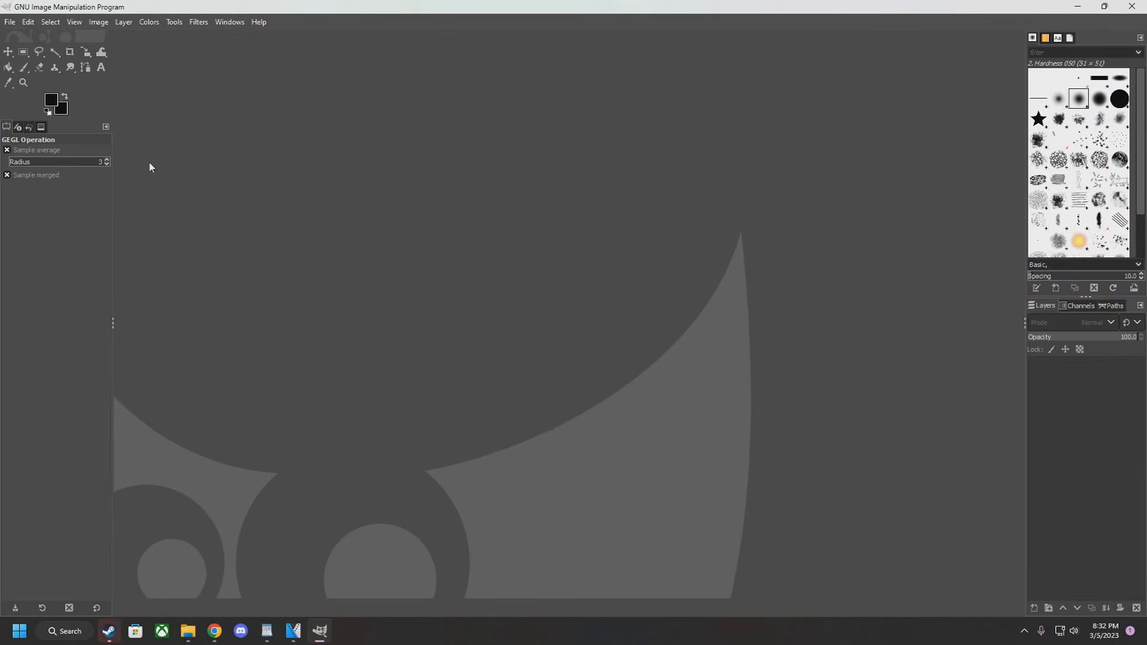
# Check the pixel dimensions of the png-transparent emblem file in its file properties
pyautogui.click(188, 631)
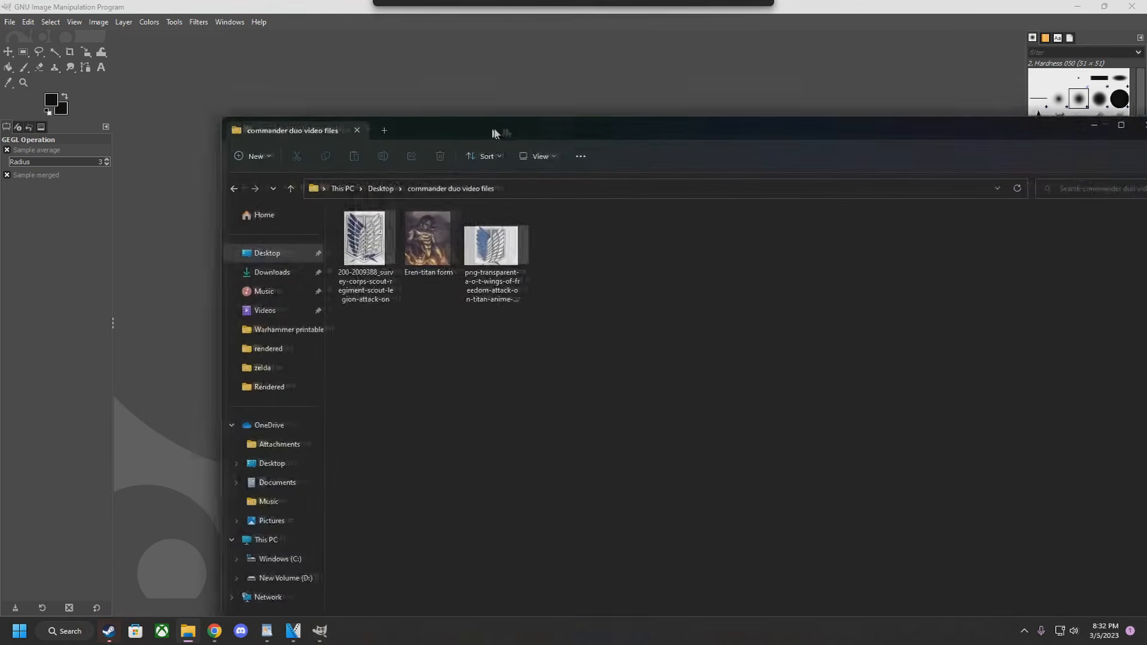
pyautogui.moveTo(210, 77); pyautogui.dragTo(555, 295)
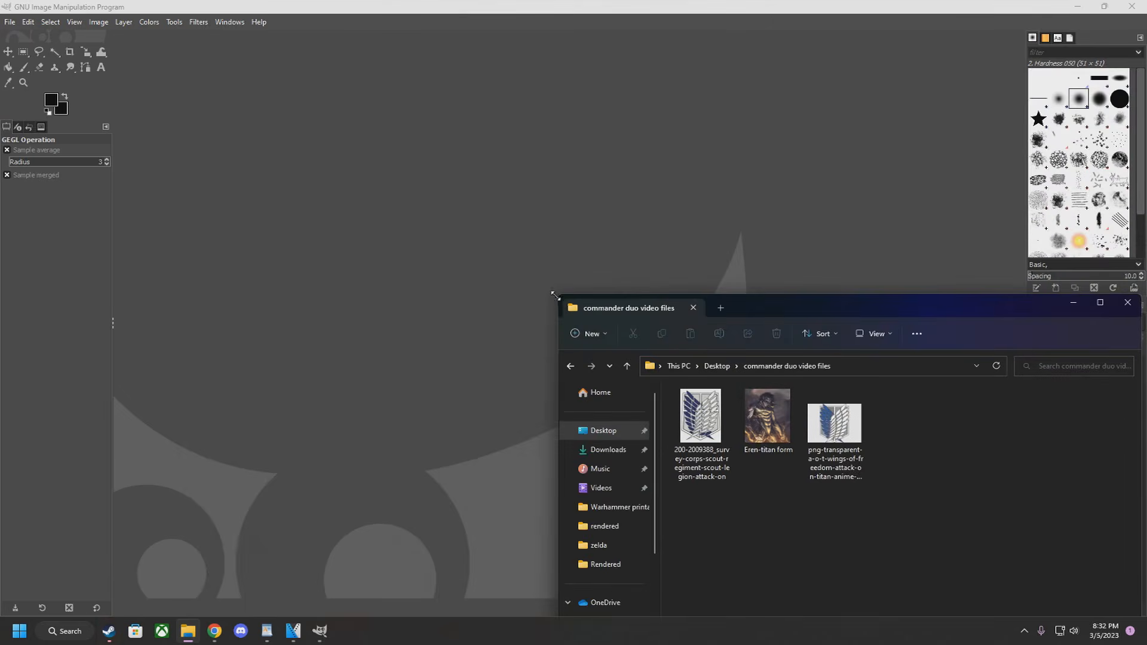
pyautogui.moveTo(766, 306); pyautogui.dragTo(443, 146)
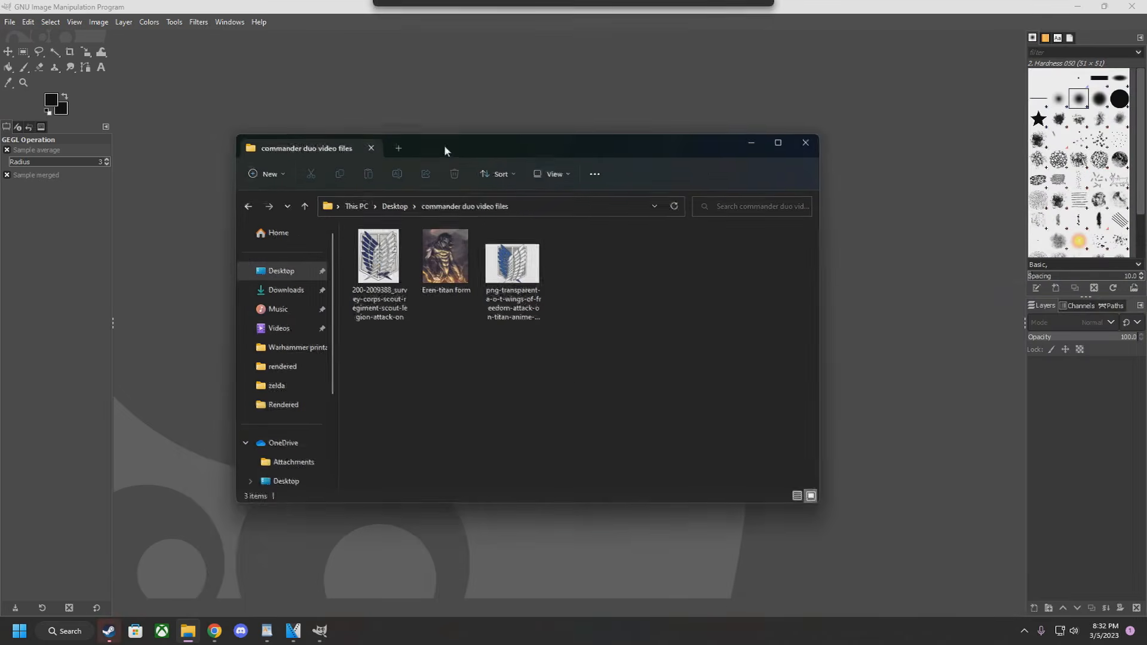
pyautogui.click(510, 273)
pyautogui.rightClick(509, 264)
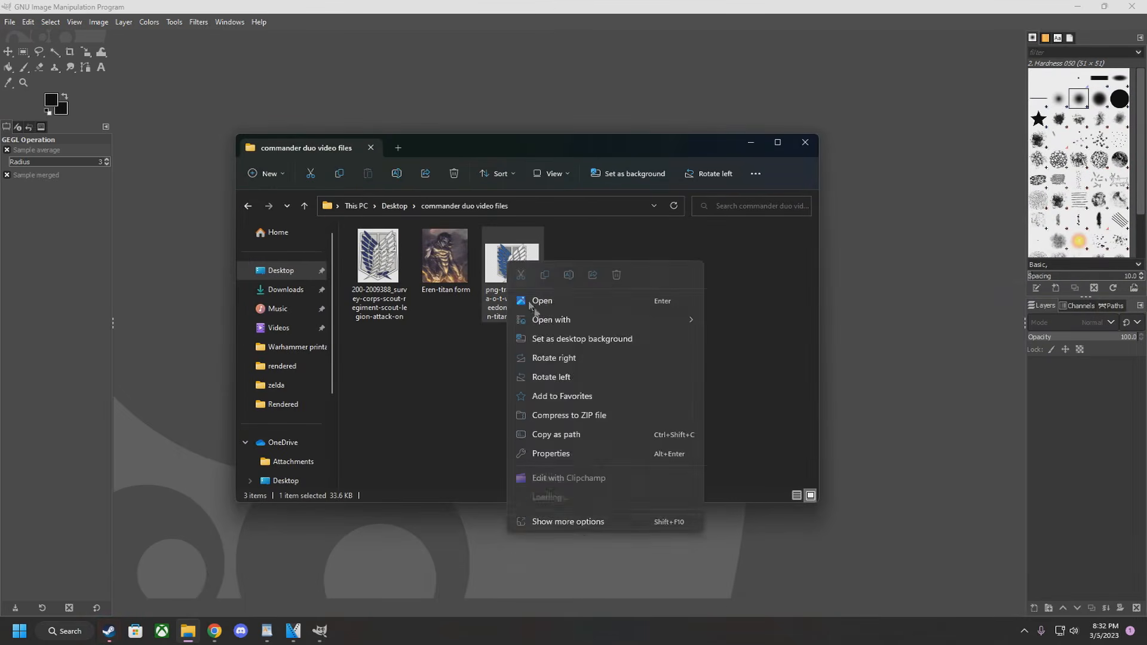
pyautogui.click(580, 527)
pyautogui.click(628, 509)
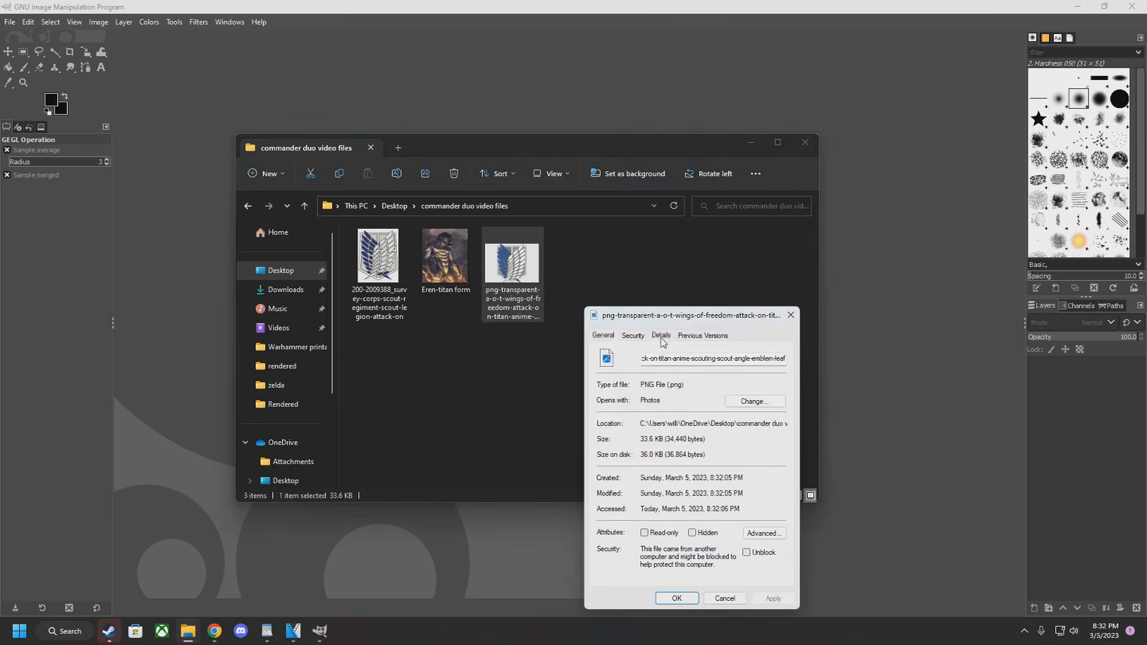
pyautogui.click(660, 335)
pyautogui.moveTo(644, 316); pyautogui.dragTo(492, 208)
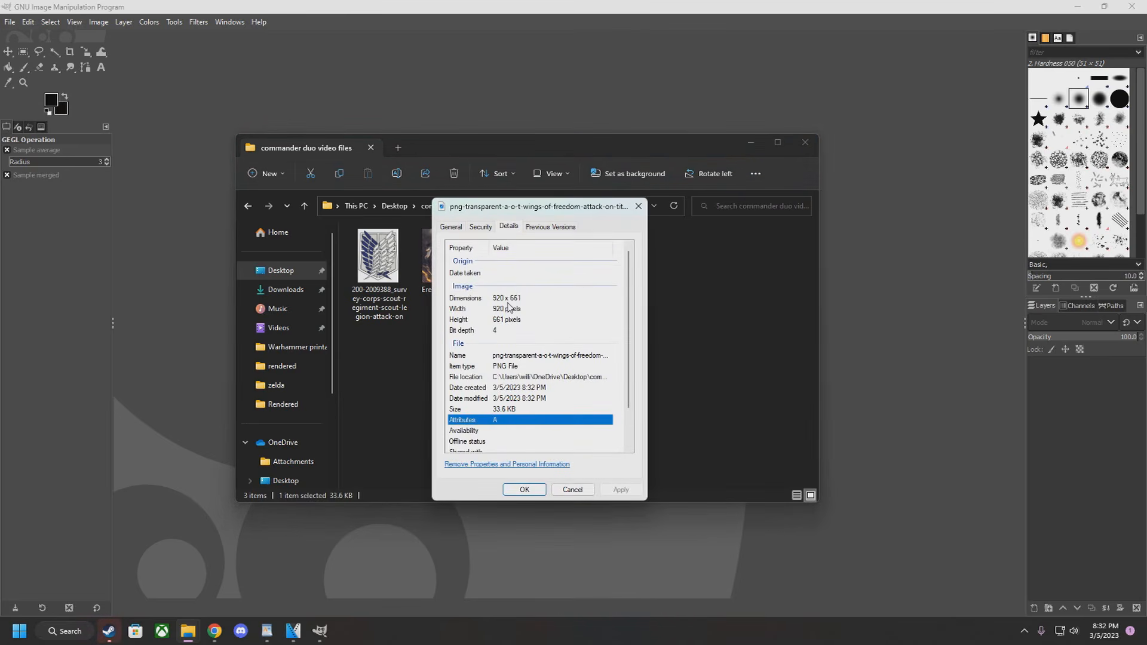
pyautogui.click(638, 206)
pyautogui.click(750, 142)
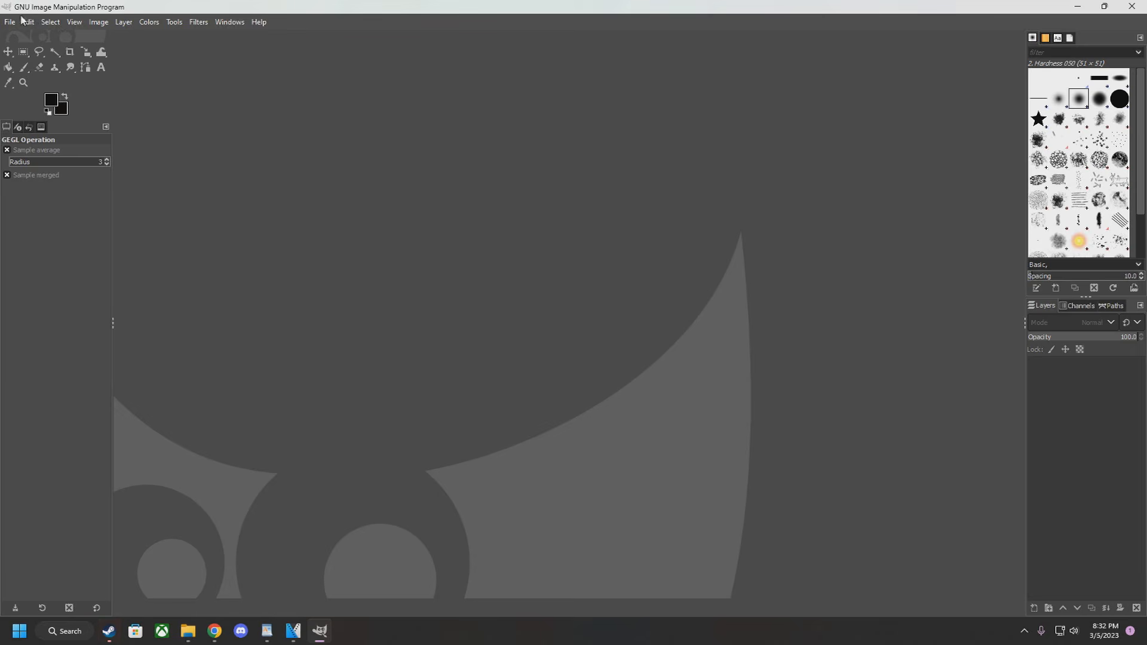
# Create a new GIMP image 920 px wide and 661 px high
pyautogui.click(11, 22)
pyautogui.click(27, 39)
pyautogui.moveTo(50, 66); pyautogui.dragTo(10, 76)
pyautogui.press('Tab')
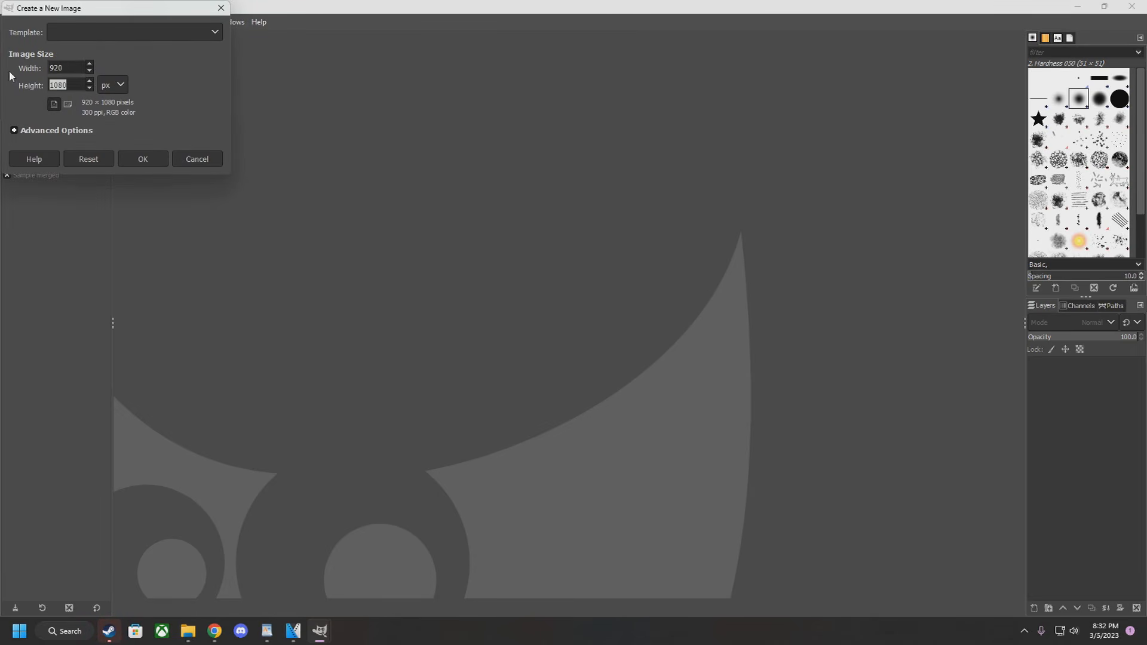
pyautogui.write('661')
pyautogui.click(144, 158)
# Create a second 920 × 661 px image with its background filled with transparency
pyautogui.hotkey('ctrl', 'n')
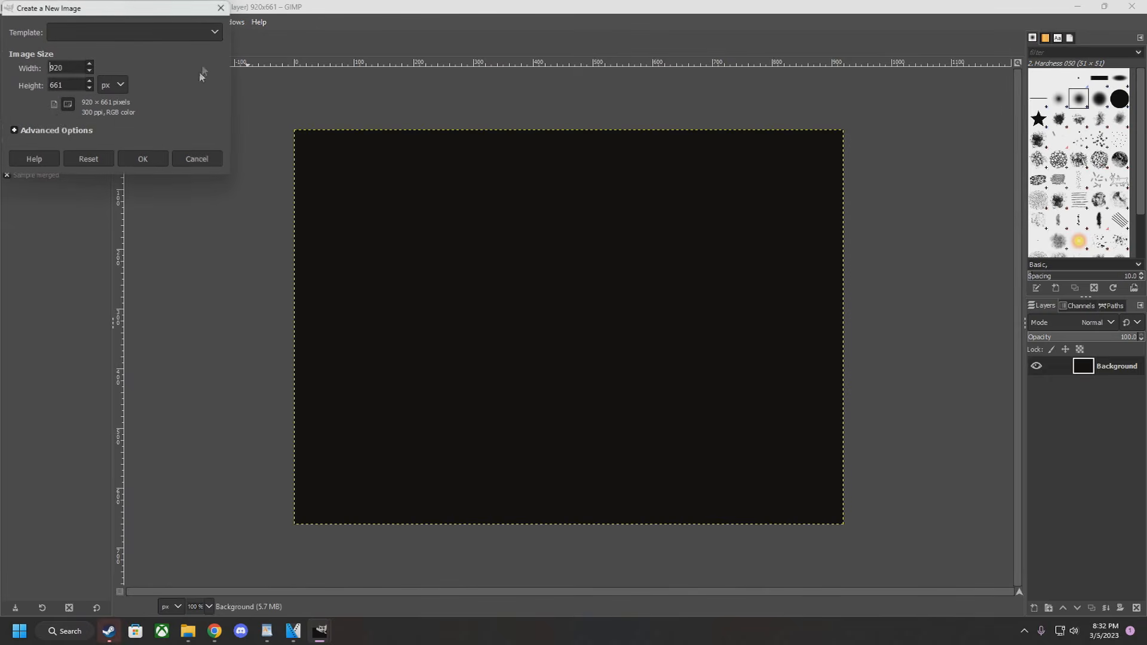
pyautogui.click(14, 131)
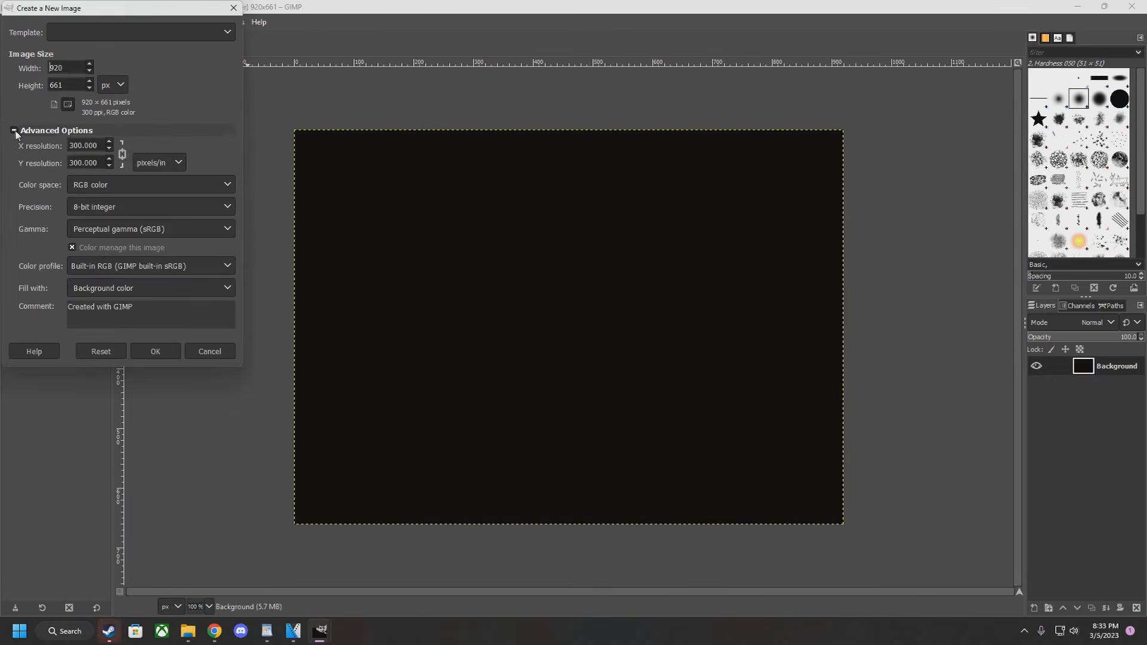
pyautogui.click(112, 290)
pyautogui.click(110, 352)
pyautogui.click(157, 352)
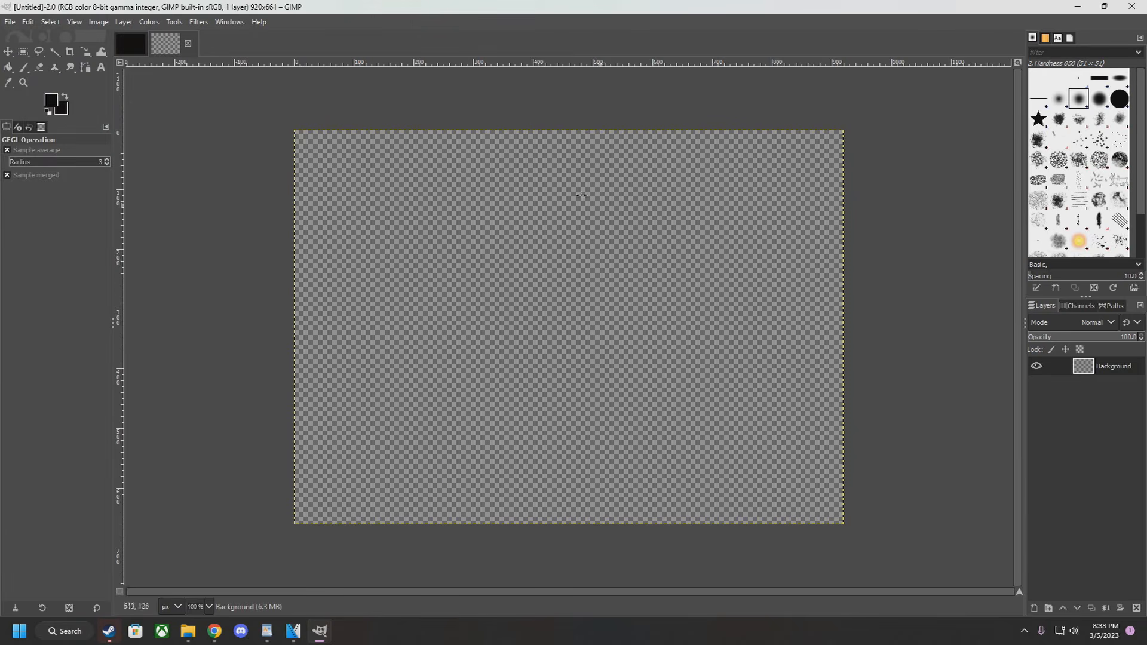
# Add the png-transparent Wings of Freedom emblem file as a new layer in the black 920 × 661 image
pyautogui.click(130, 43)
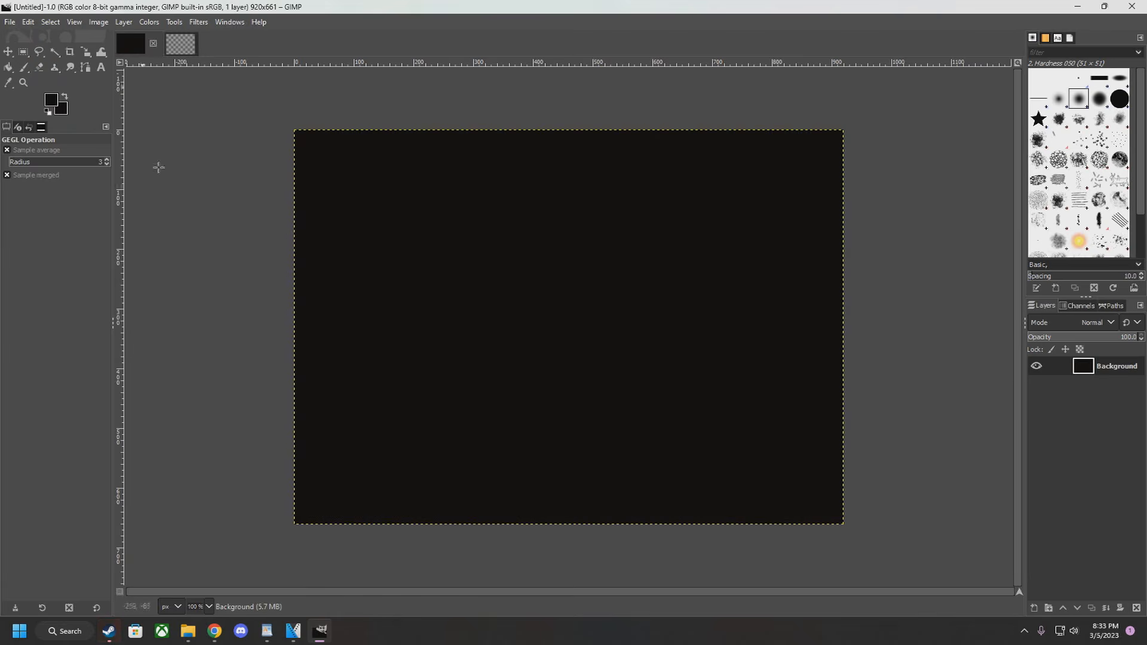
pyautogui.click(188, 631)
pyautogui.moveTo(540, 154); pyautogui.dragTo(615, 315)
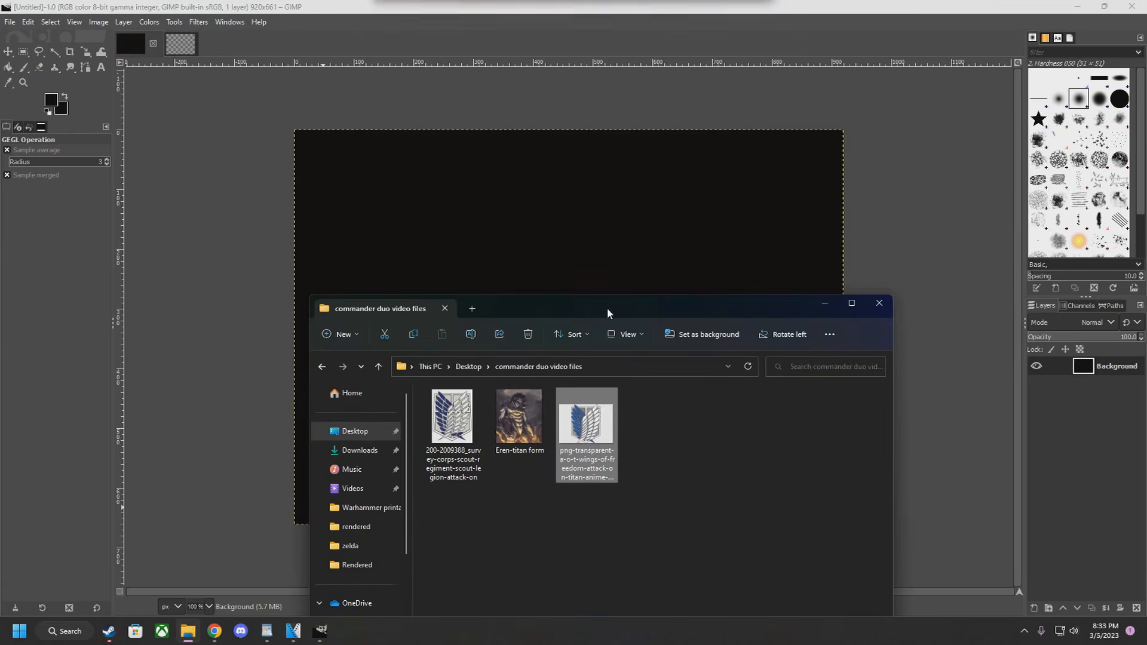
pyautogui.moveTo(567, 272); pyautogui.dragTo(825, 303)
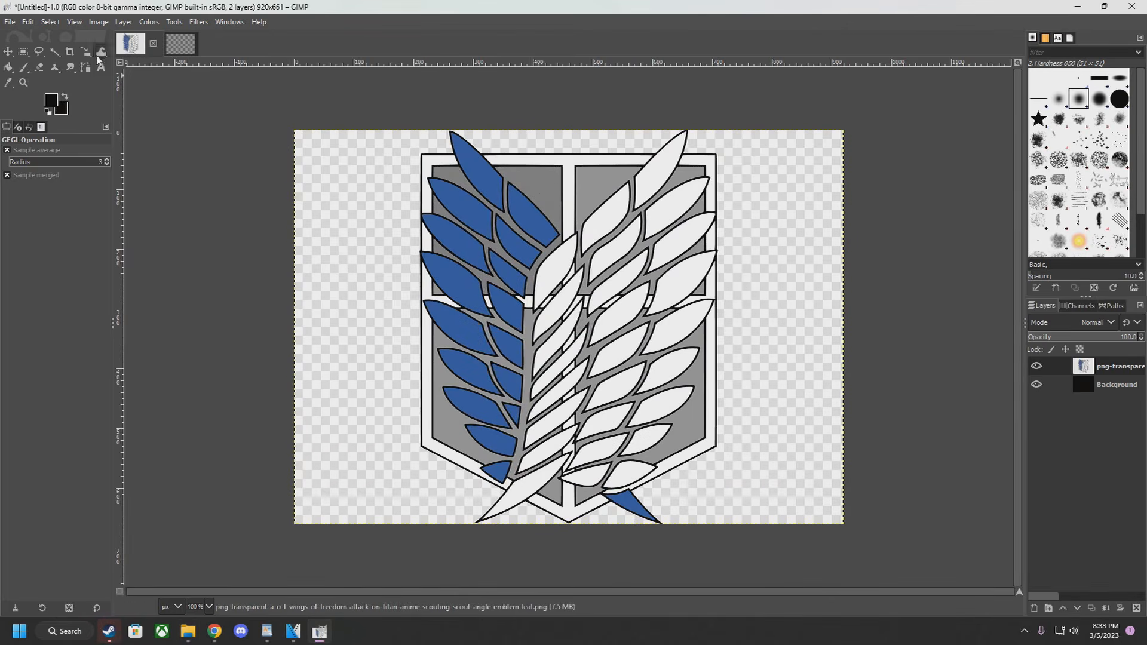
# Begin a Free Select outline around the emblem, tracing from the blue wing tip along the shield's top edge and around the white wing tip
pyautogui.click(40, 55)
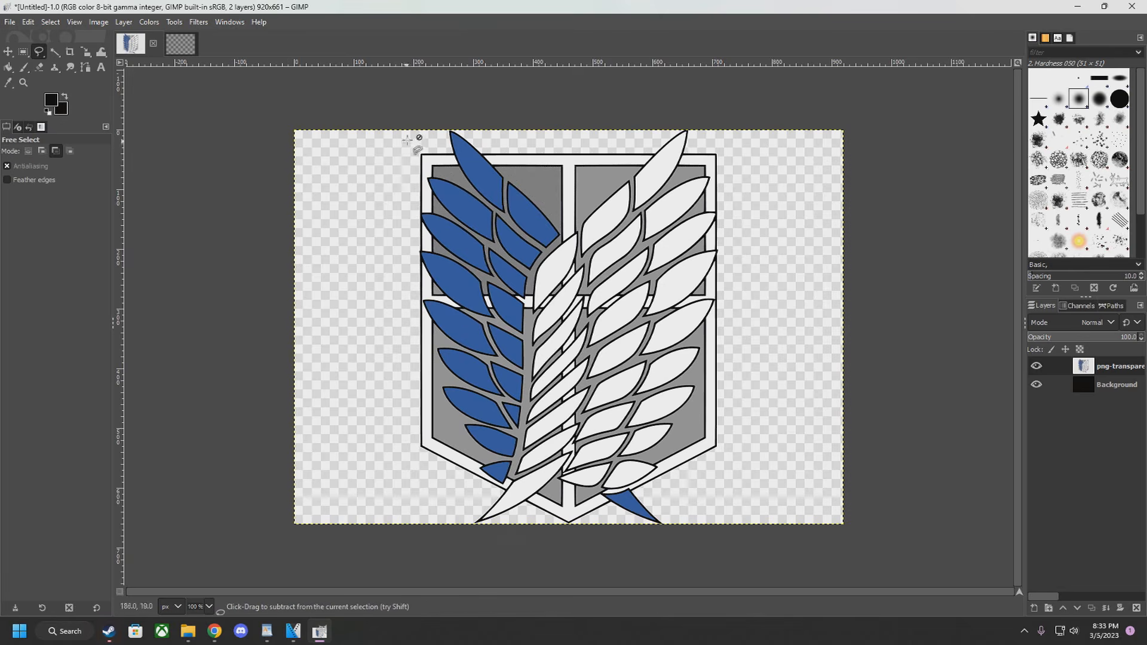
pyautogui.scroll(2, 424, 141)
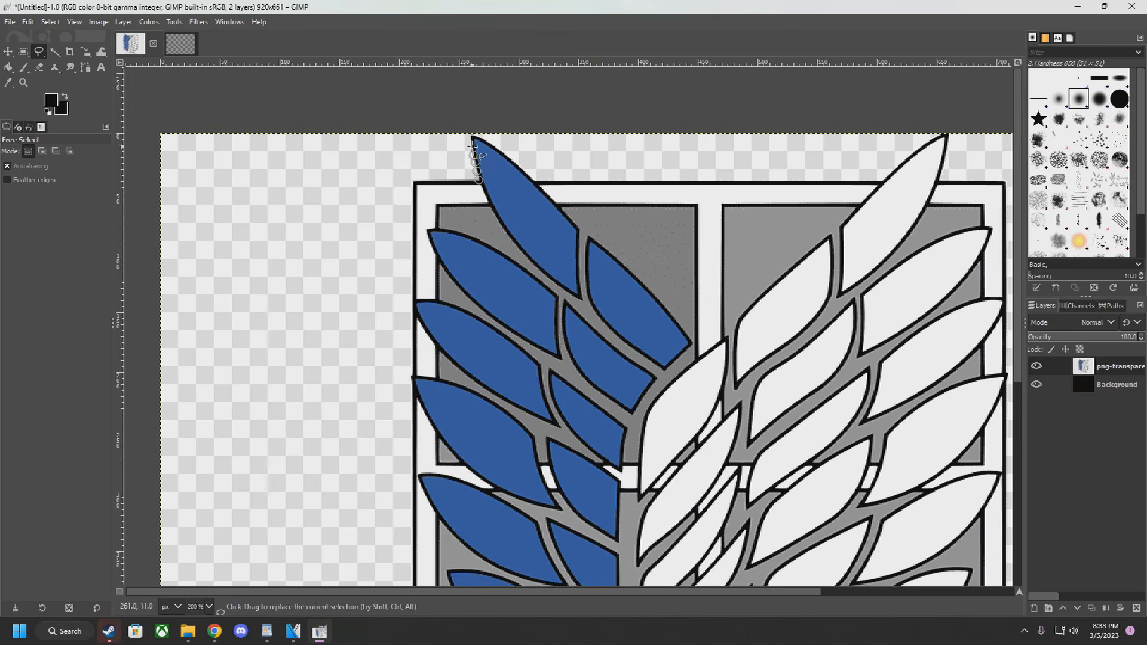
pyautogui.click(477, 137)
pyautogui.click(503, 152)
pyautogui.click(514, 160)
pyautogui.click(535, 180)
pyautogui.click(882, 181)
pyautogui.click(914, 152)
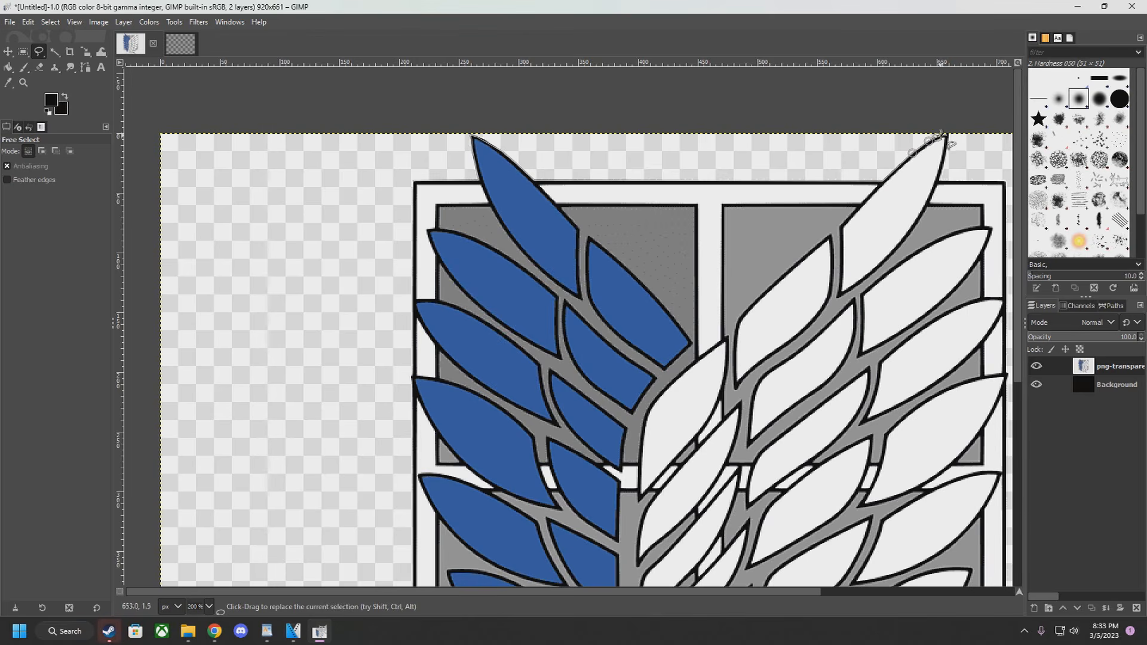
pyautogui.click(944, 136)
pyautogui.click(951, 136)
pyautogui.click(946, 161)
pyautogui.click(944, 173)
pyautogui.click(939, 180)
# Continue the Free Select outline down the shield's side, around the lower feather tips and back up to close around the emblem
pyautogui.moveTo(442, 596); pyautogui.dragTo(614, 596)
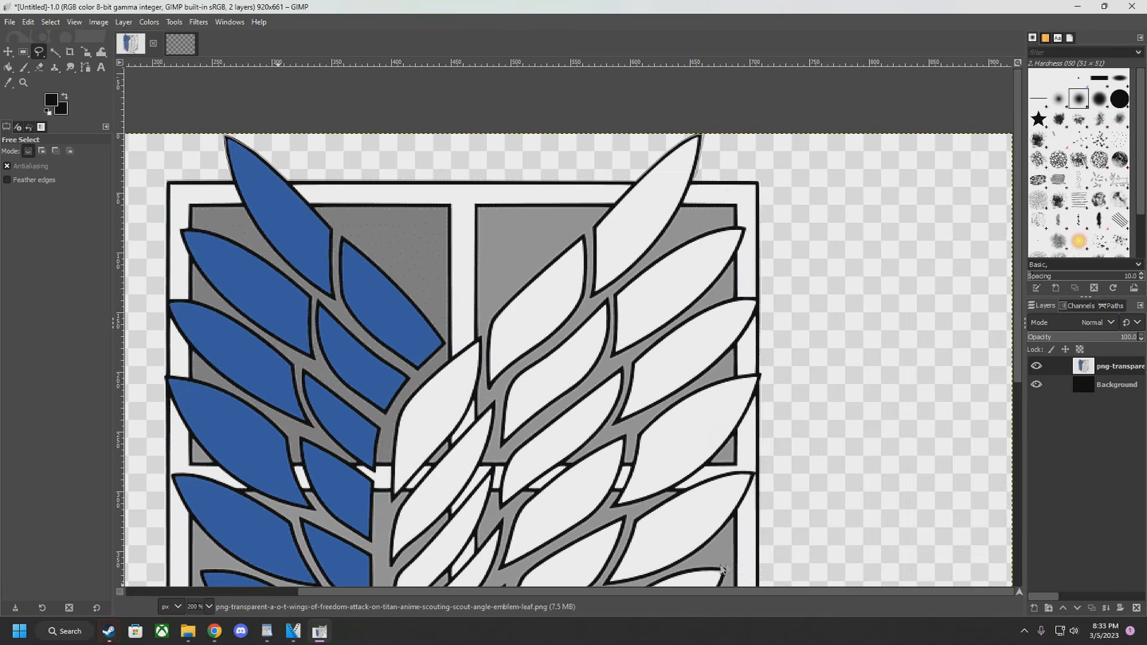
pyautogui.scroll(-5, 700, 181)
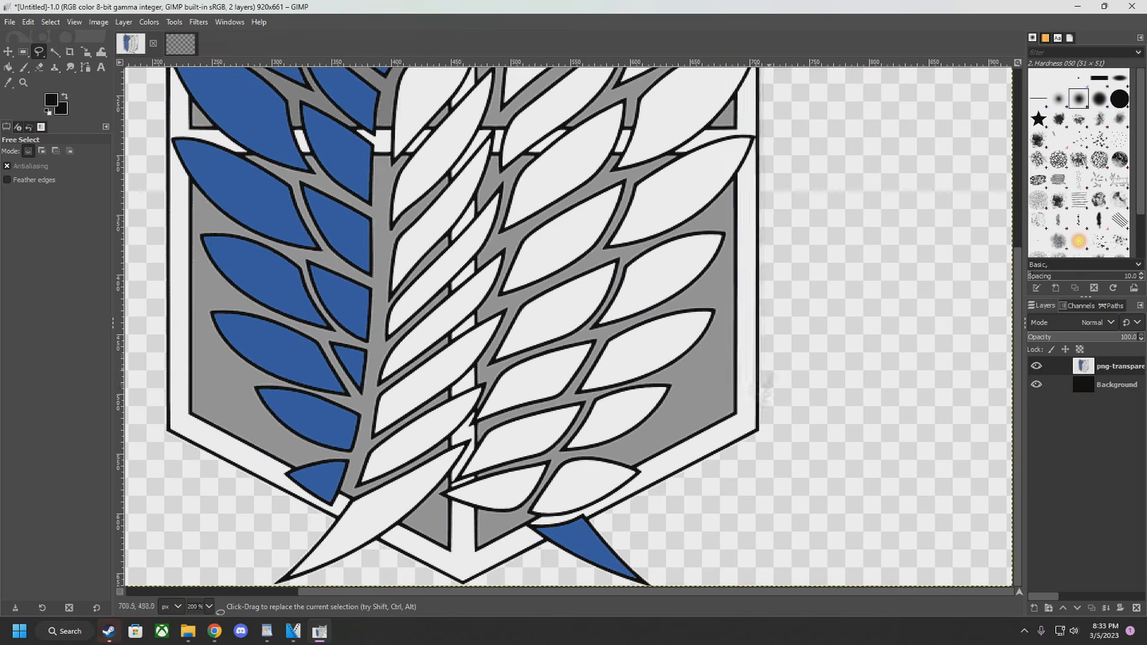
pyautogui.keyDown('ctrl'); pyautogui.scroll(1, 598, 541); pyautogui.keyUp('ctrl')
pyautogui.click(600, 540)
pyautogui.click(619, 559)
pyautogui.click(636, 574)
pyautogui.click(648, 585)
pyautogui.click(613, 578)
pyautogui.click(571, 564)
pyautogui.click(538, 550)
pyautogui.click(498, 525)
pyautogui.scroll(-1, 372, 582)
pyautogui.click(370, 582)
pyautogui.click(243, 518)
pyautogui.moveTo(456, 594); pyautogui.dragTo(315, 593)
pyautogui.click(465, 542)
pyautogui.click(353, 581)
pyautogui.click(447, 483)
pyautogui.scroll(10, 197, 361)
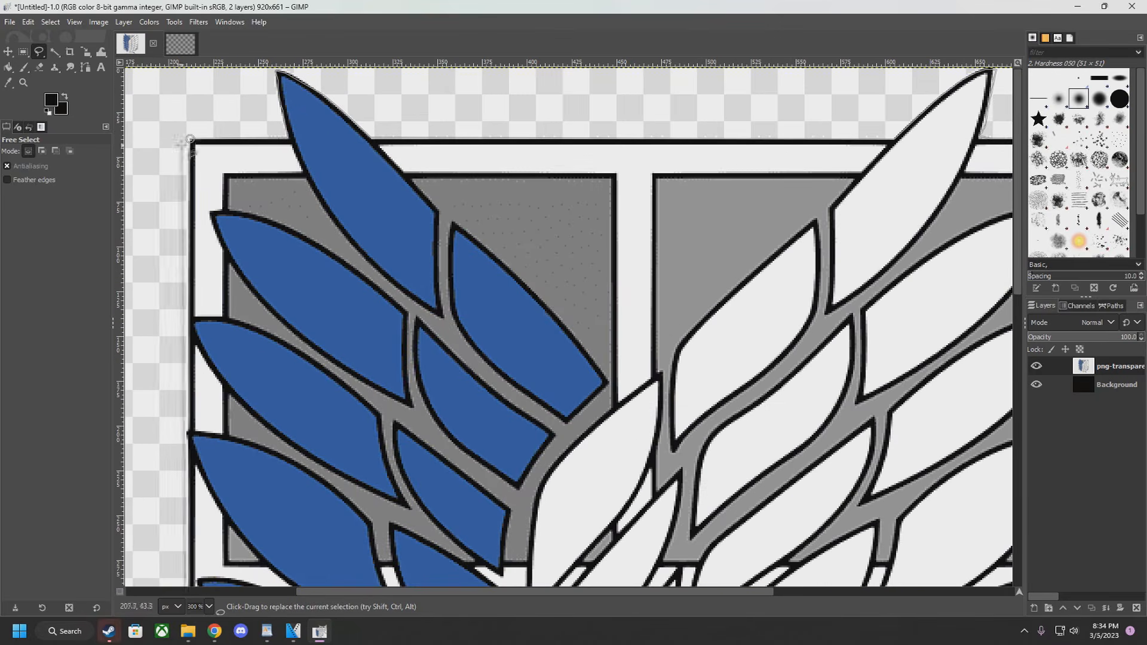
# Copy the selected emblem and paste it into the transparent 920 × 661 image
pyautogui.hotkey('ctrl', 'c')
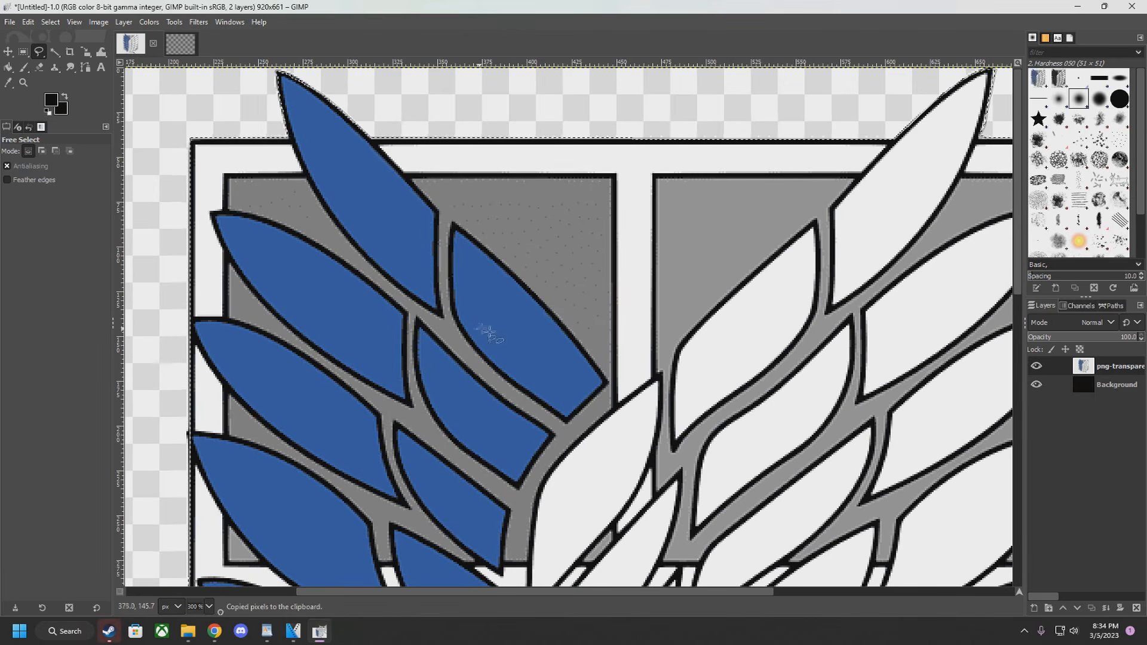
pyautogui.scroll(-2, 478, 329)
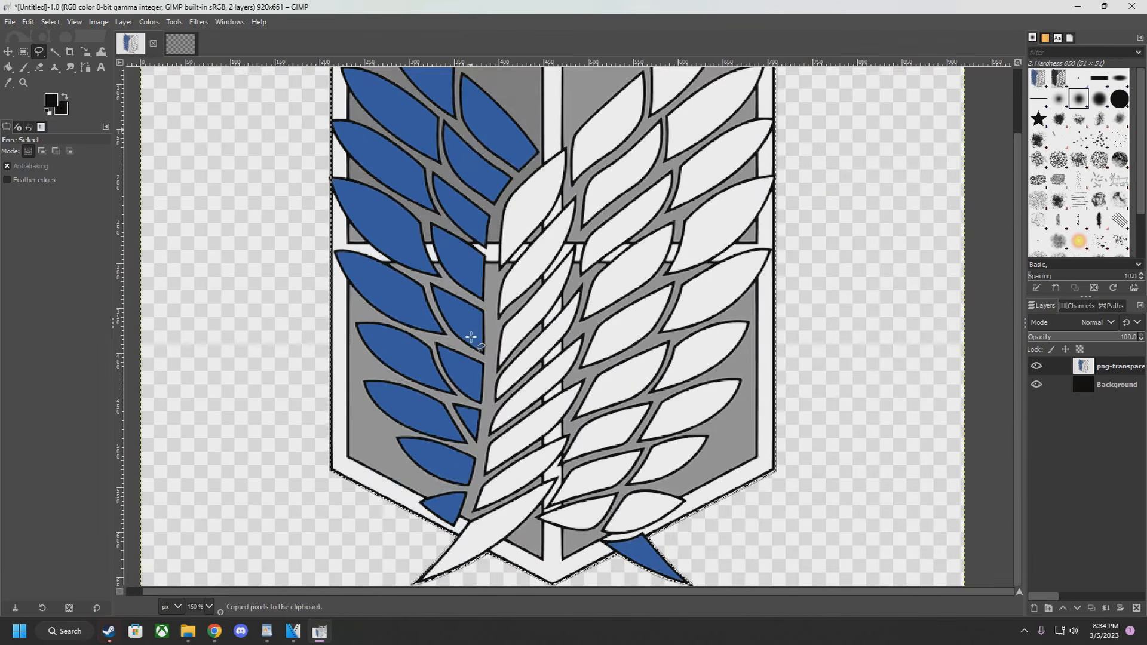
pyautogui.hotkey('ctrl', 'shift', 'v')
pyautogui.hotkey('ctrl', 'v')
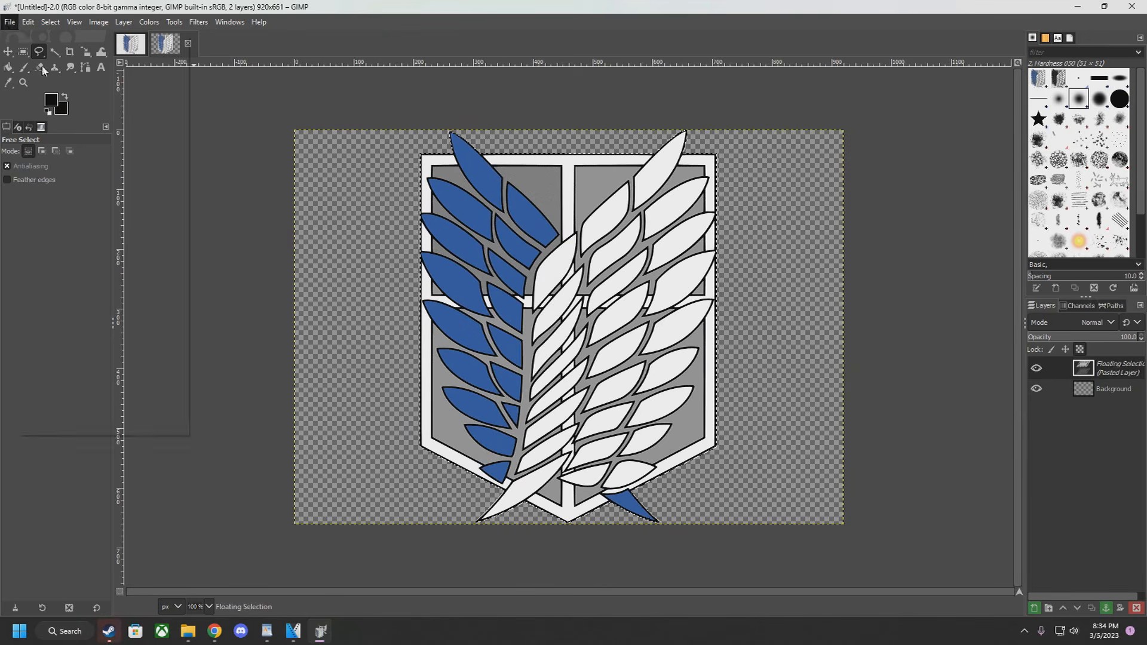
# Export the transparent emblem image as "aot set.png" in the Desktop folder "commander duo video files"
pyautogui.click(28, 22)
pyautogui.moveTo(11, 22)
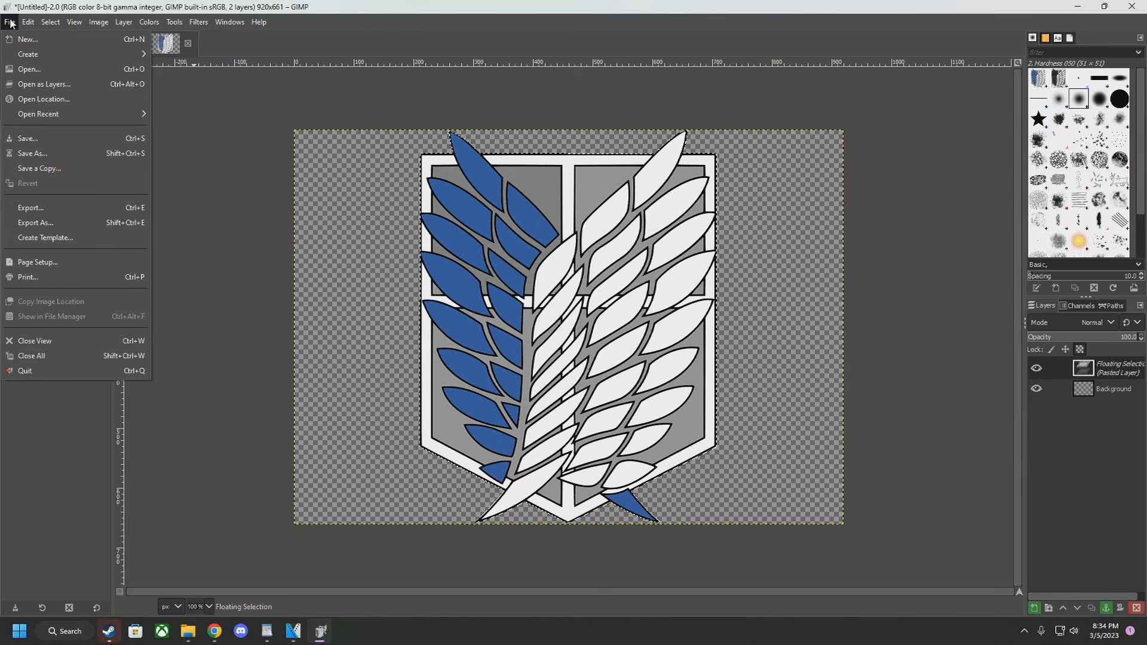
pyautogui.click(50, 209)
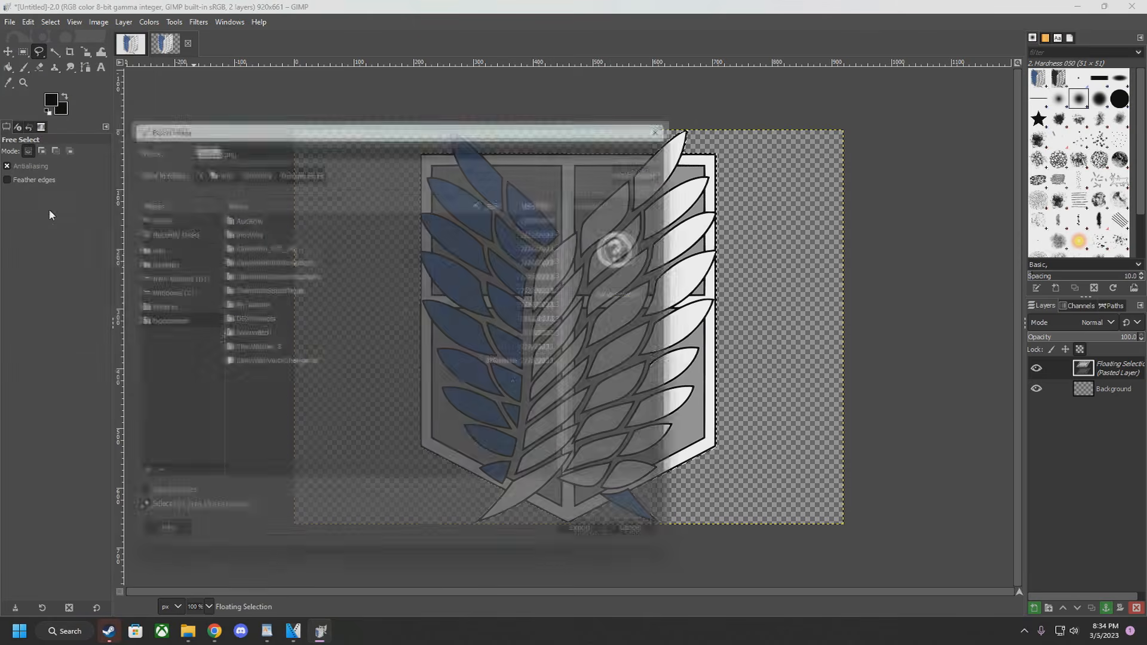
pyautogui.click(160, 263)
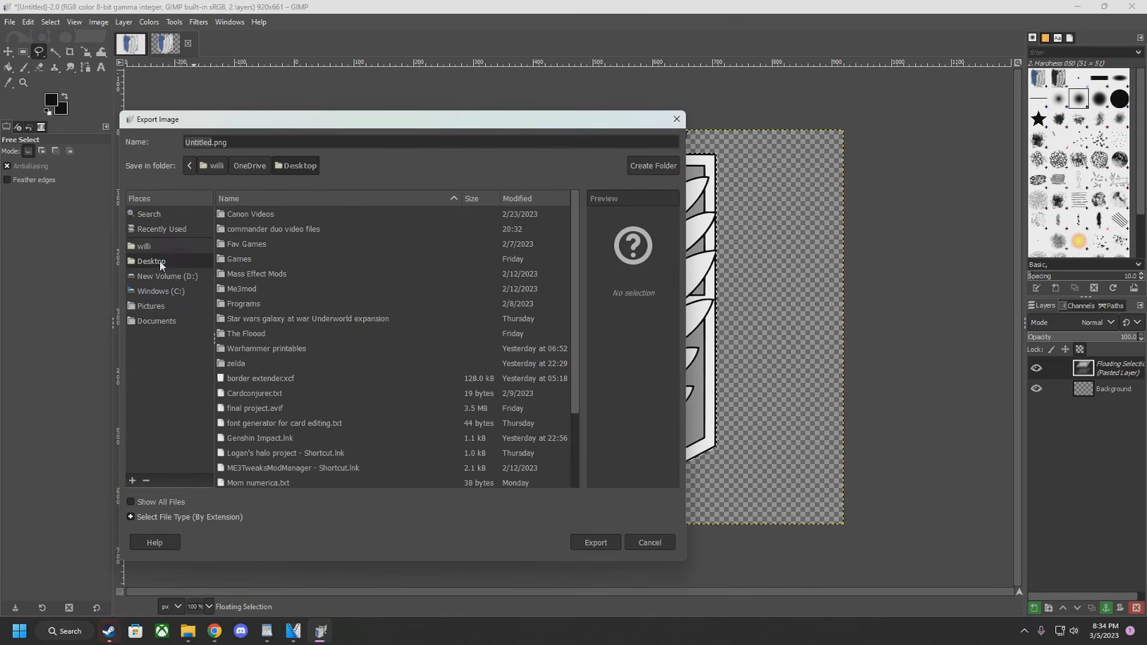
pyautogui.doubleClick(282, 233)
pyautogui.click(199, 143)
pyautogui.write('aot set')
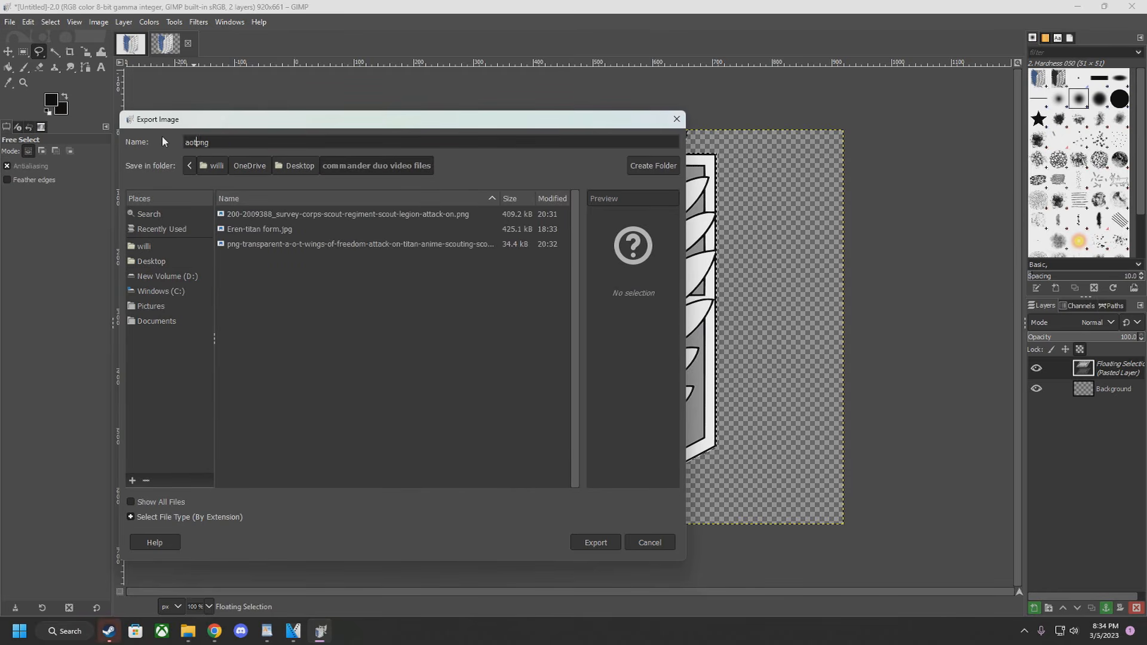
pyautogui.click(596, 544)
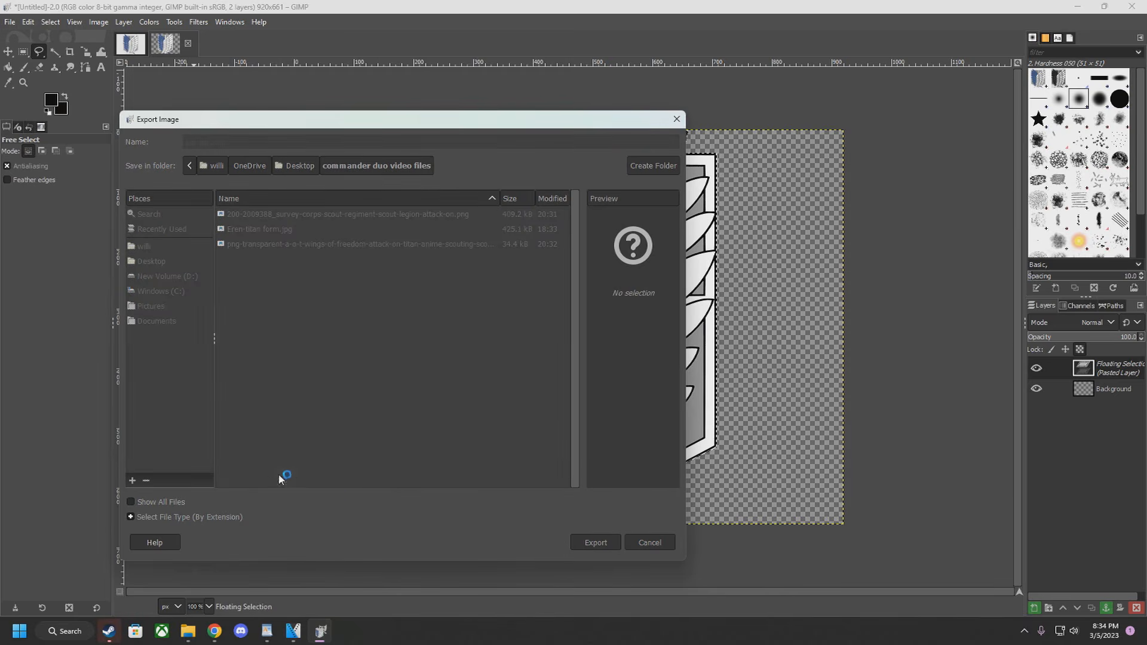
pyautogui.click(578, 466)
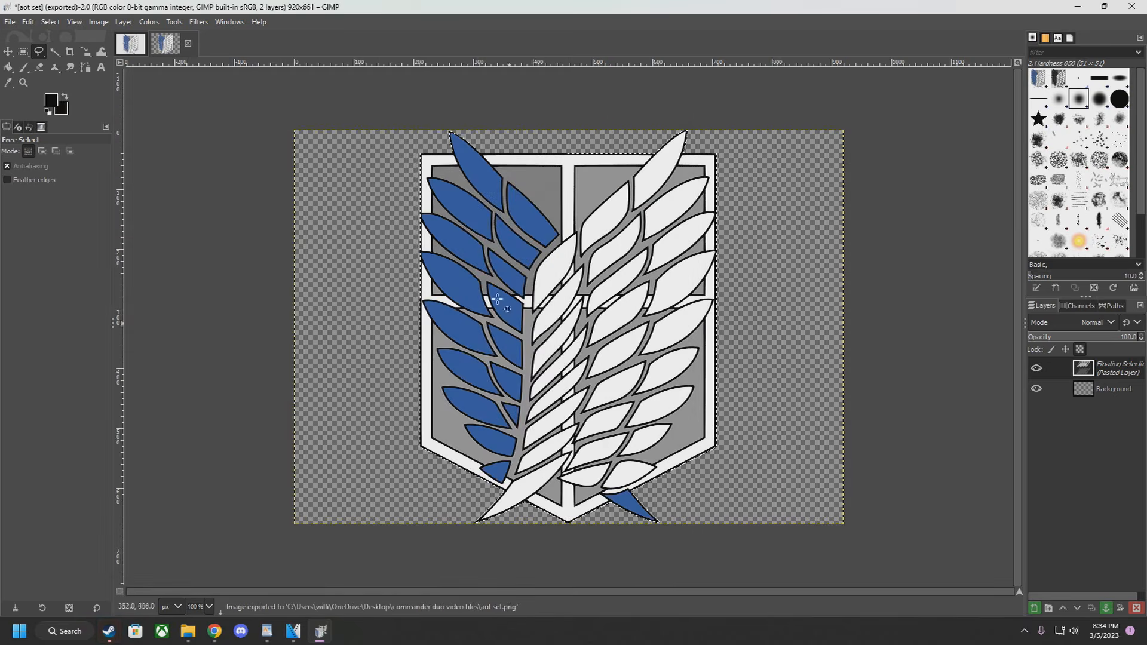
# Switch to Card Conjurer in Chrome and upload "aot set.png" as the card's set symbol
pyautogui.click(1084, 8)
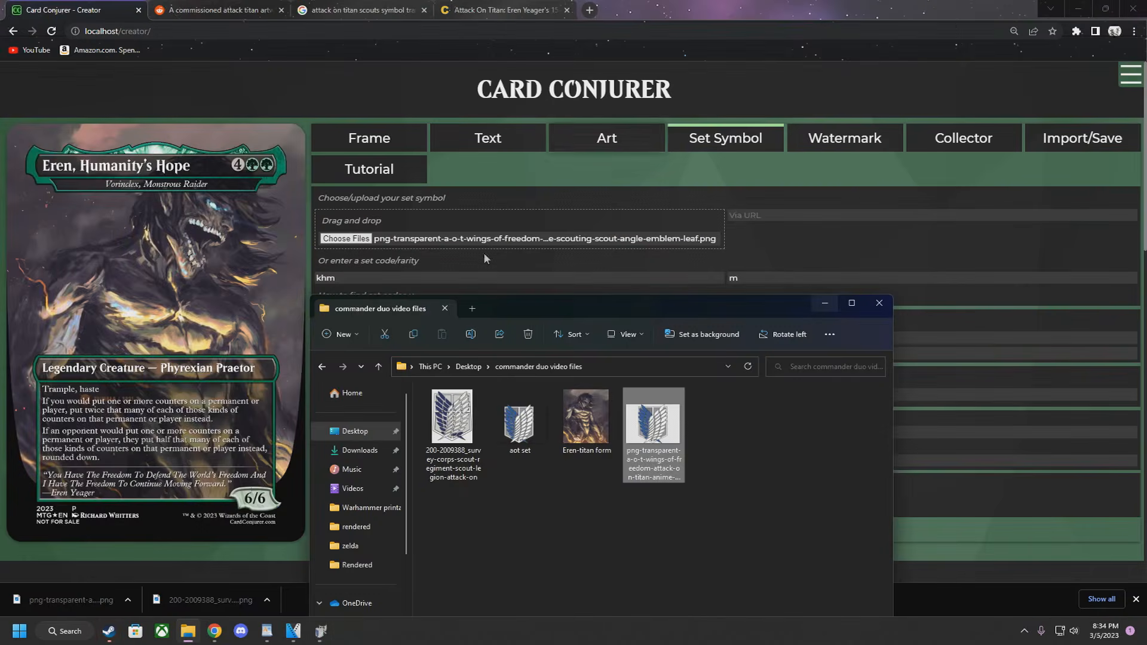
pyautogui.click(703, 200)
pyautogui.click(345, 239)
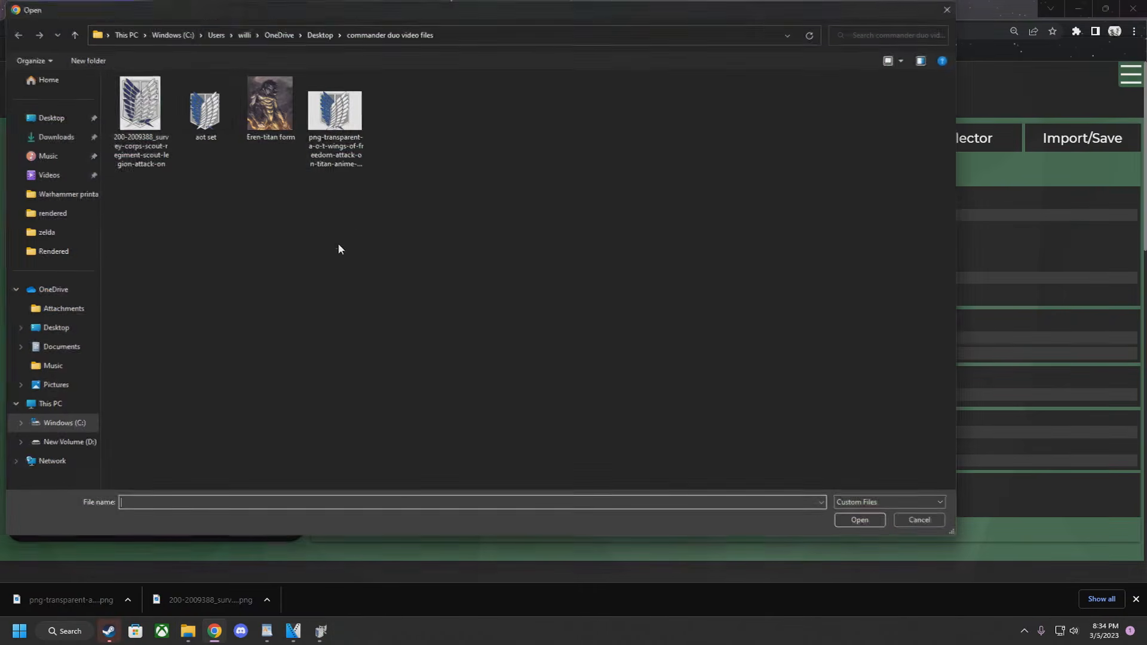
pyautogui.click(216, 110)
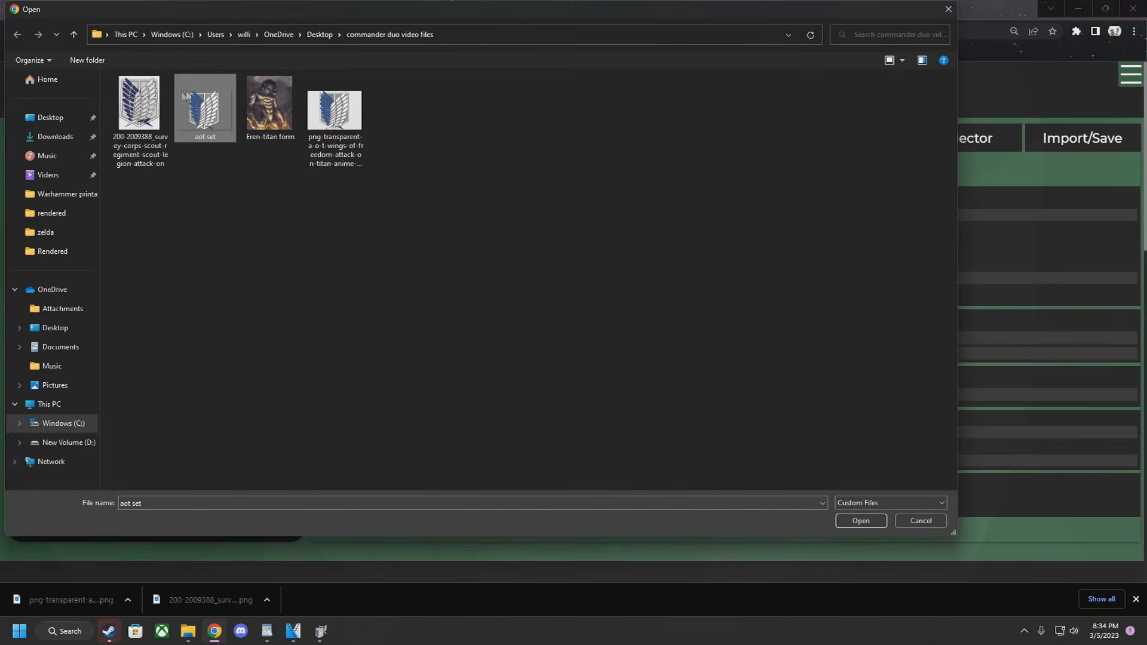
pyautogui.click(877, 524)
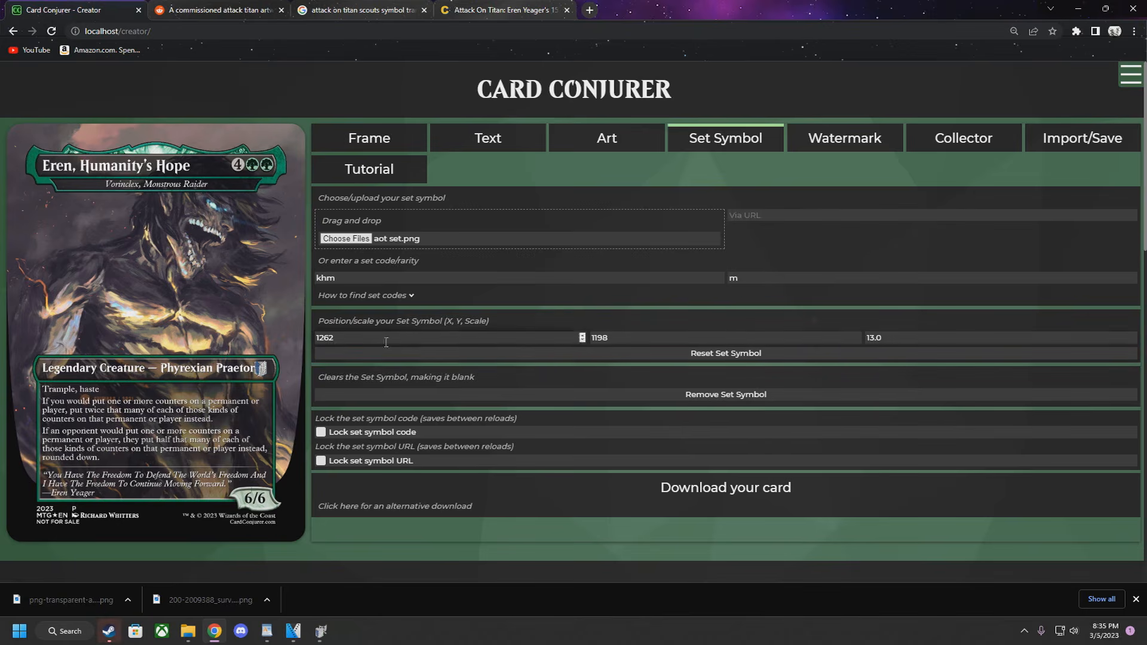
# Set the set symbol's position to X 1268 and Y 1193 and its scale to 15.2
pyautogui.click(582, 336)
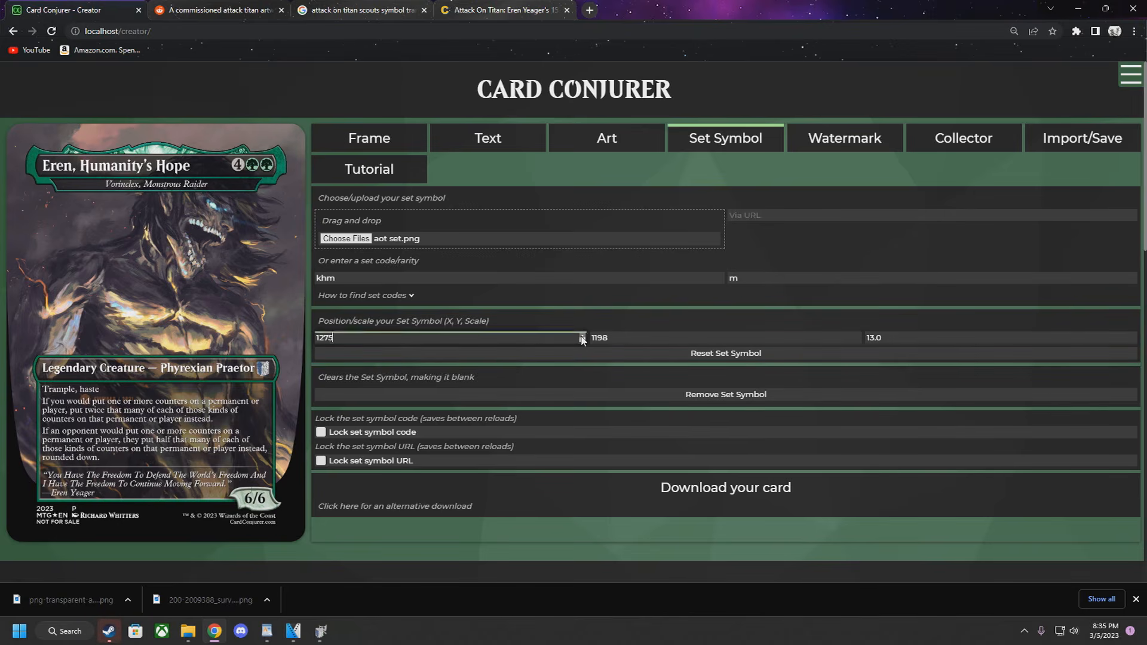
pyautogui.click(1132, 338)
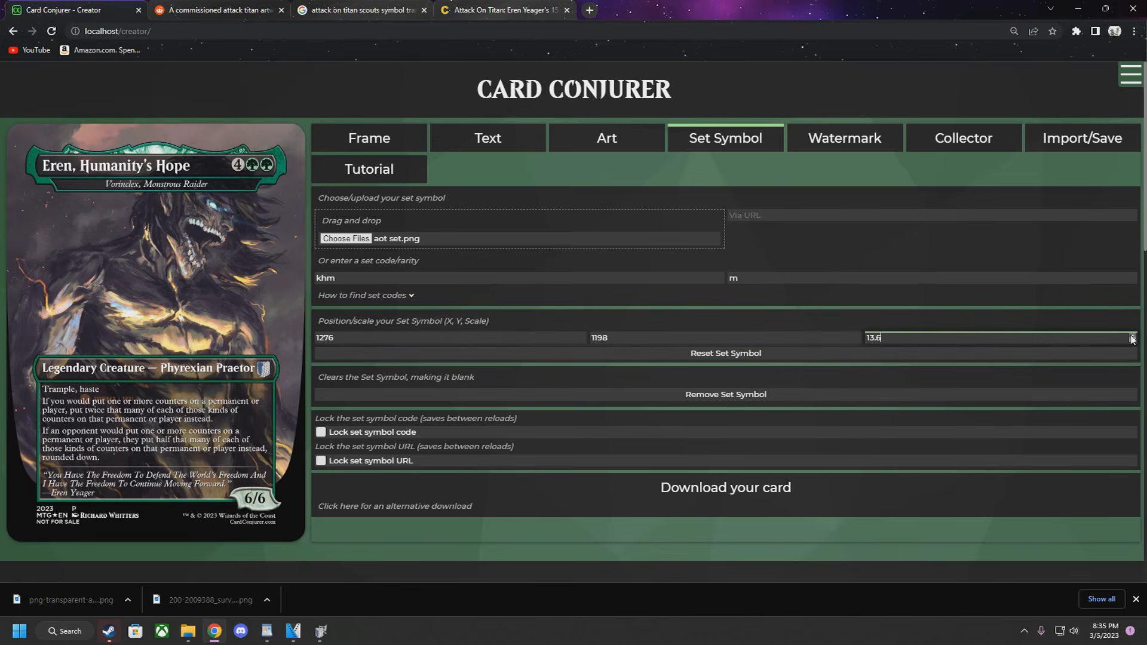
pyautogui.click(857, 341)
pyautogui.click(857, 340)
pyautogui.click(857, 341)
pyautogui.click(582, 341)
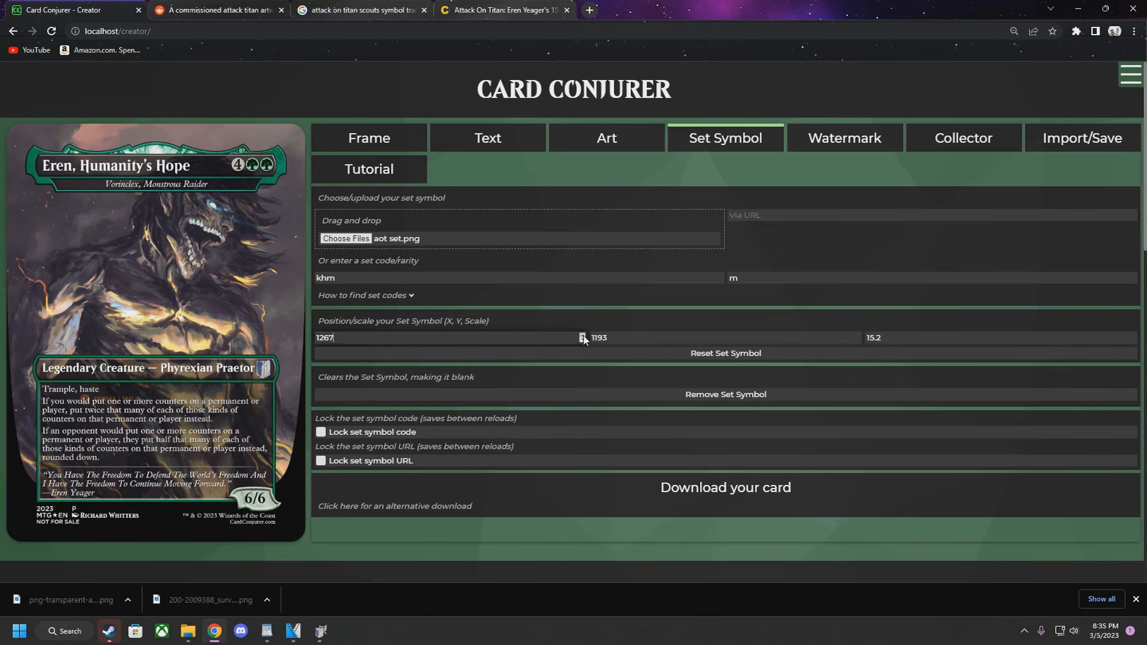
pyautogui.click(582, 336)
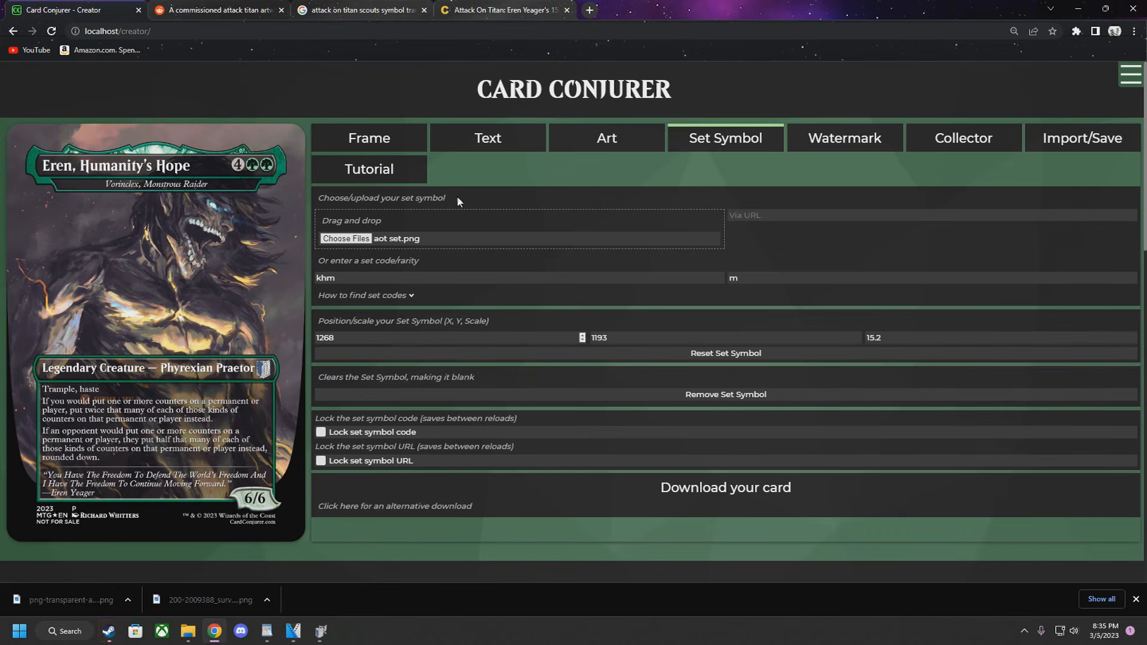
# Look up the artwork's poster on the Reddit page and replace the card's artist credit with that artist's name
pyautogui.click(597, 141)
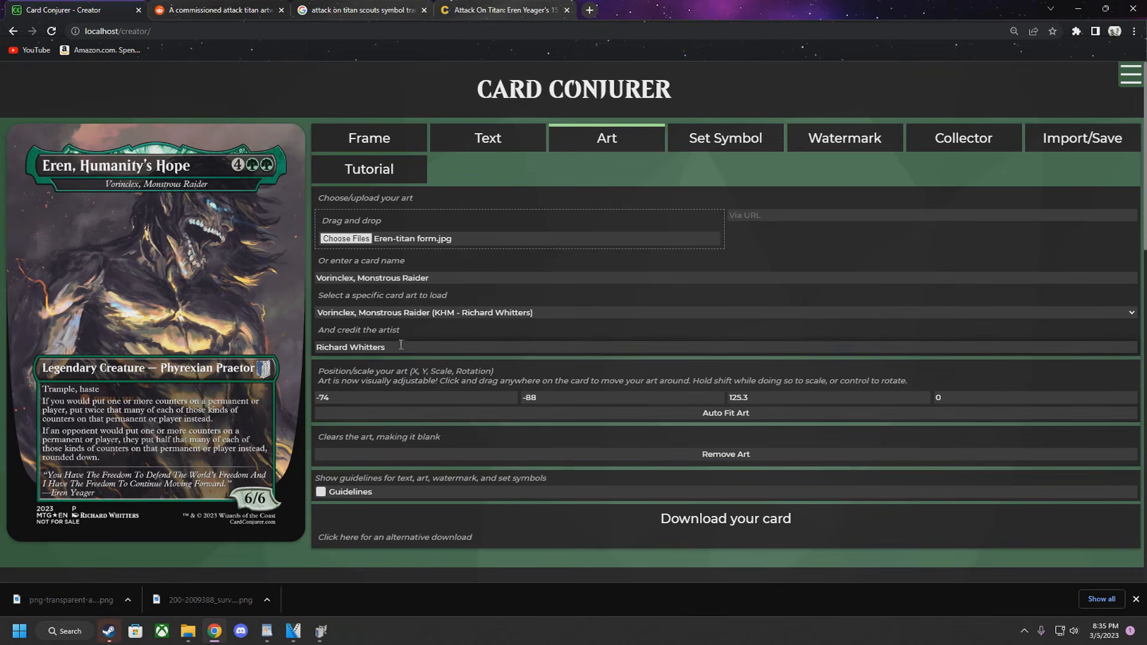
pyautogui.moveTo(405, 345)
pyautogui.mouseDown()
pyautogui.moveTo(312, 346)
pyautogui.moveTo(418, 347)
pyautogui.mouseUp()
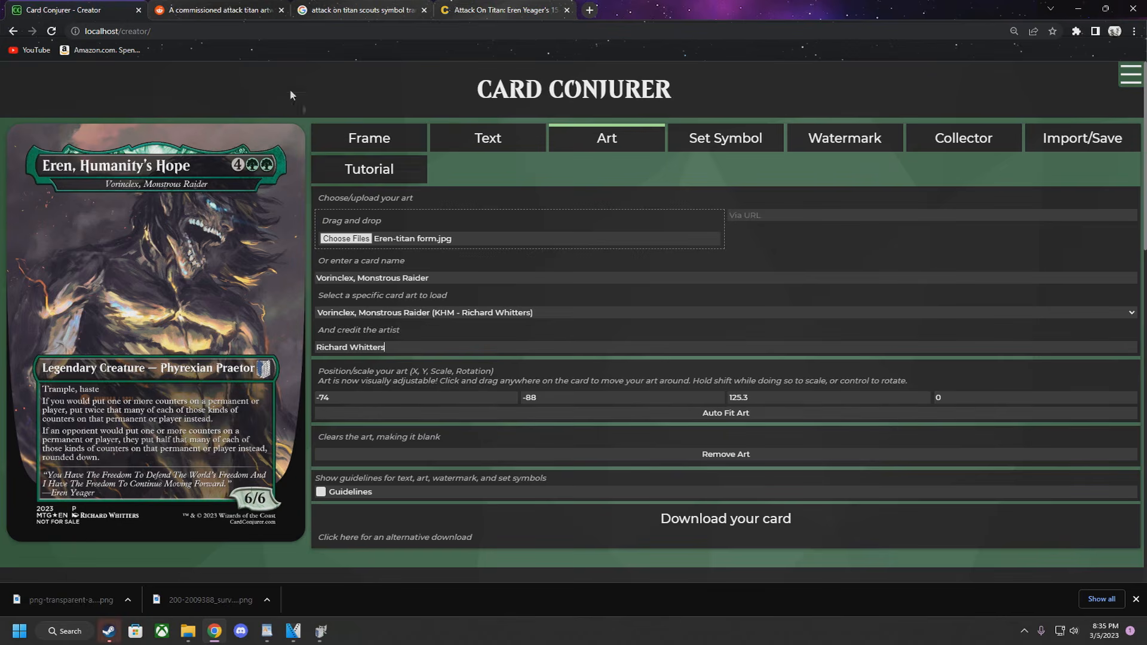
pyautogui.click(240, 9)
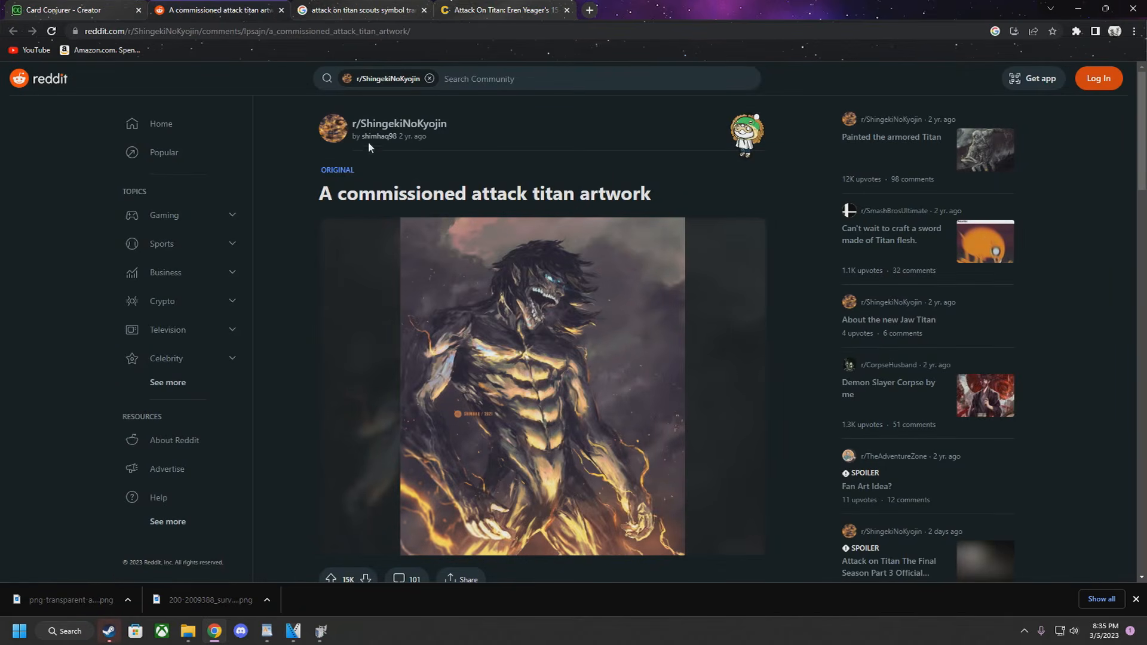
pyautogui.moveTo(369, 140)
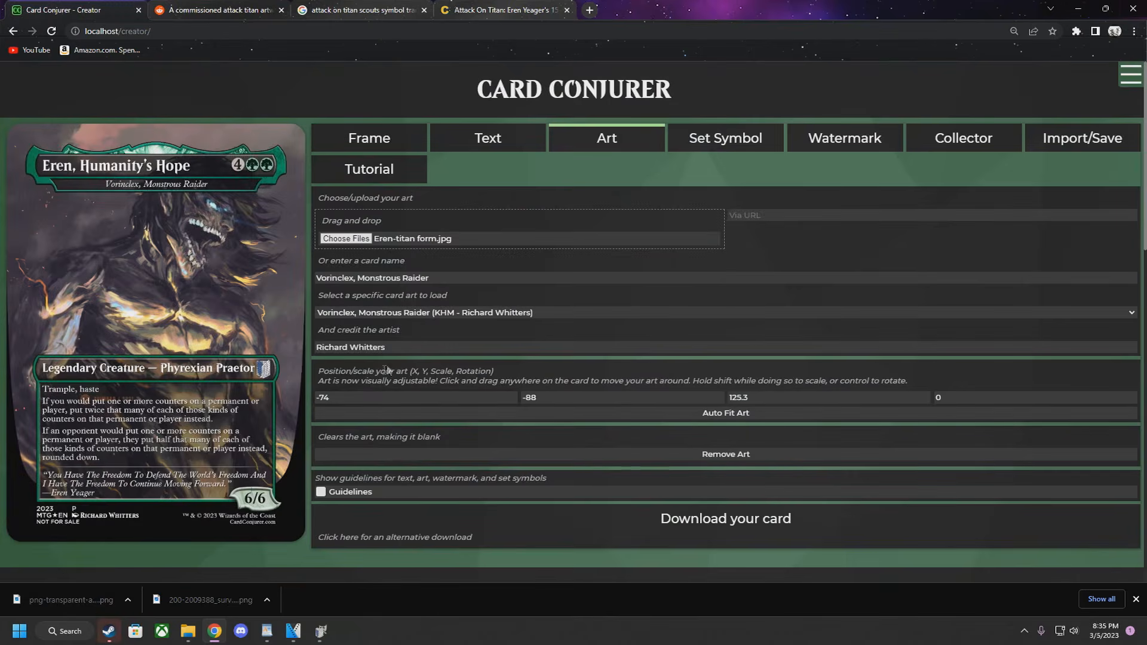
pyautogui.moveTo(389, 347); pyautogui.dragTo(270, 345)
pyautogui.write('Shimhaq')
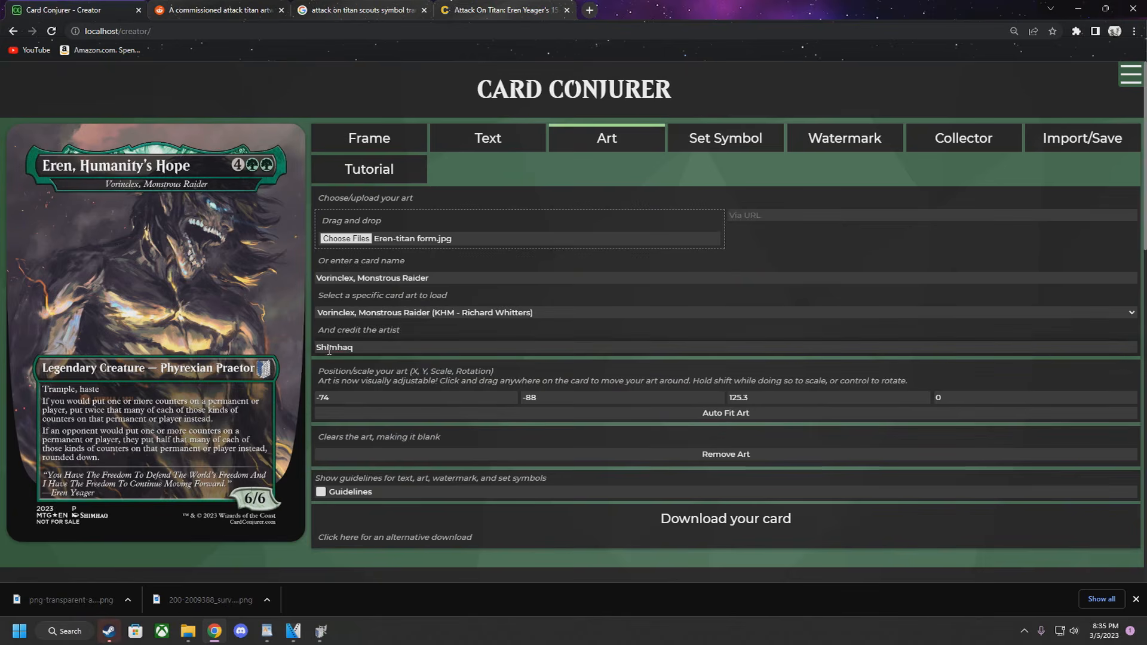
# Download the finished card and open the downloaded PNG from the Downloads folder in Paint
pyautogui.click(703, 520)
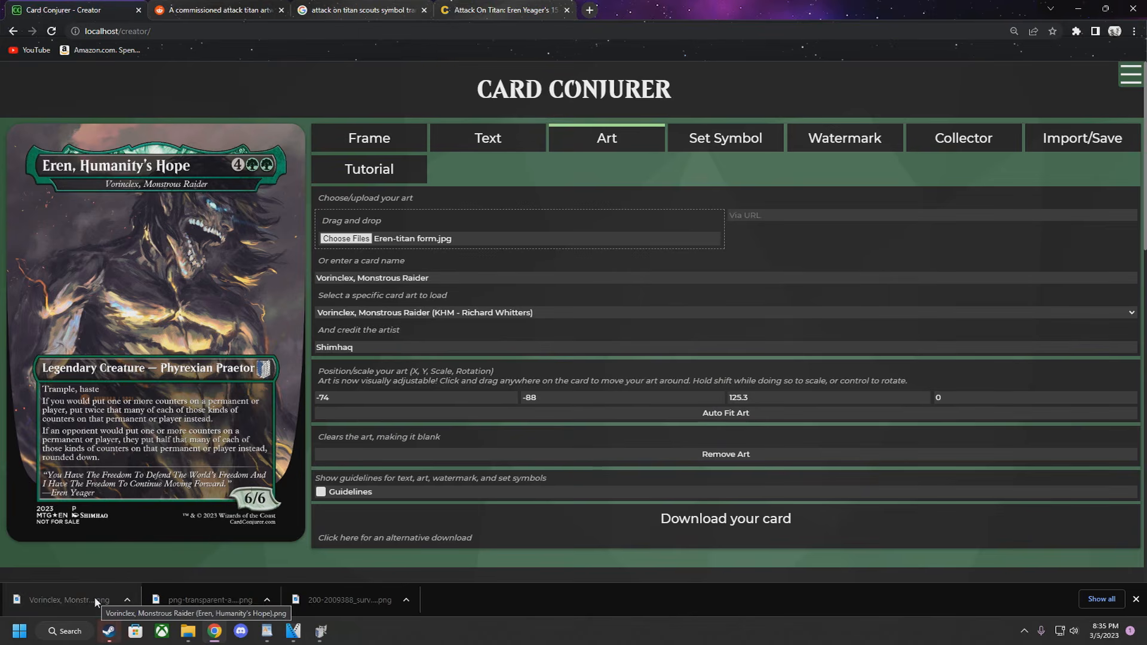
pyautogui.click(128, 600)
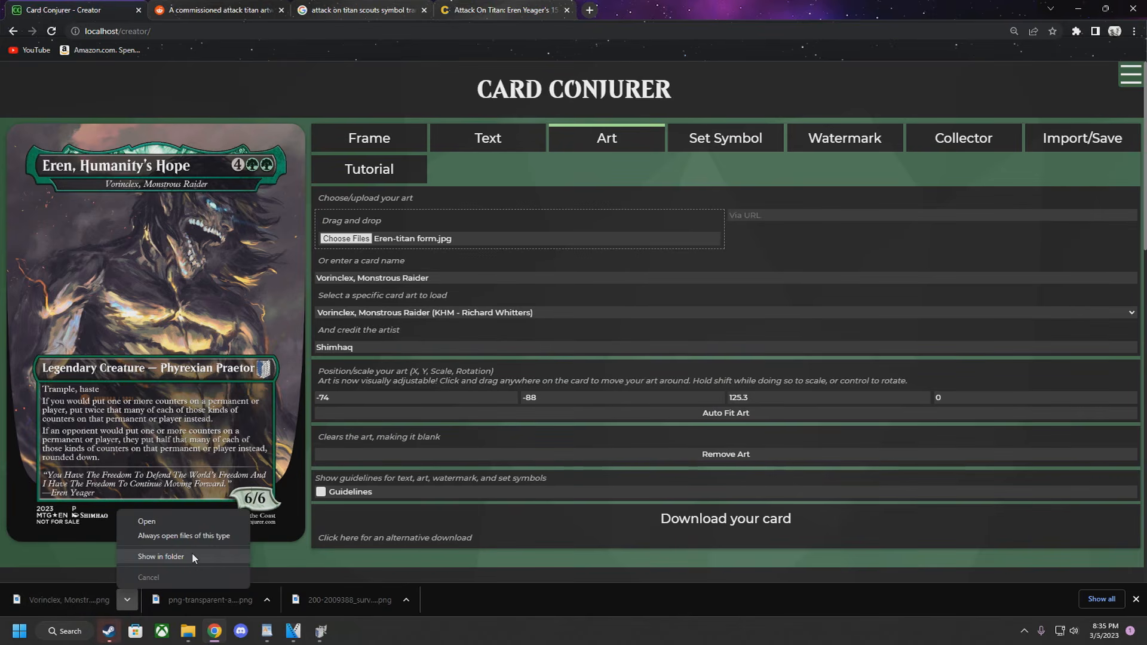
pyautogui.click(160, 557)
pyautogui.rightClick(518, 135)
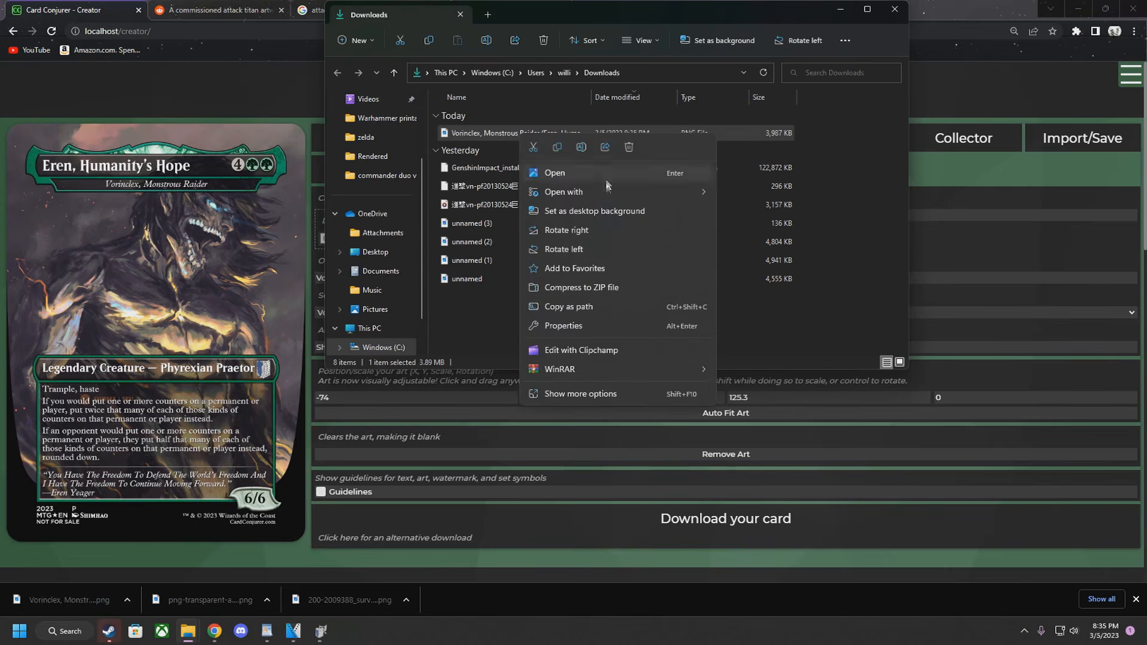
pyautogui.moveTo(607, 188)
pyautogui.click(750, 210)
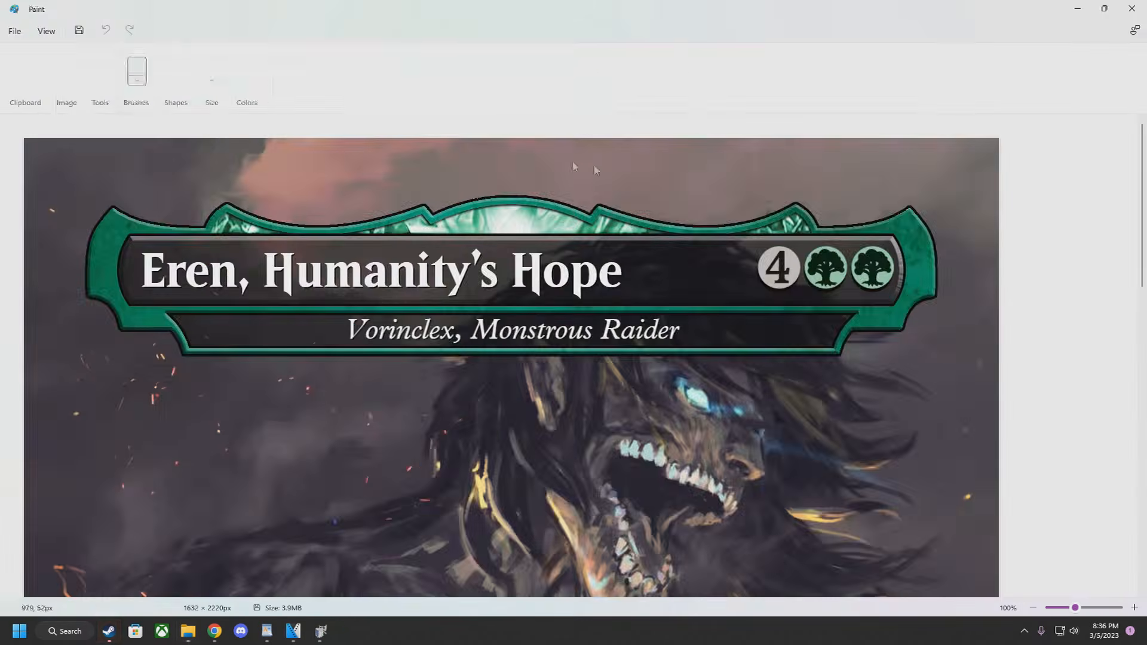
# Delete the "2023 P" and "NOT FOR SALE" lines and the Wizards of the Coast and CardConjurer.com text from the card's bottom border
pyautogui.scroll(-12, 376, 302)
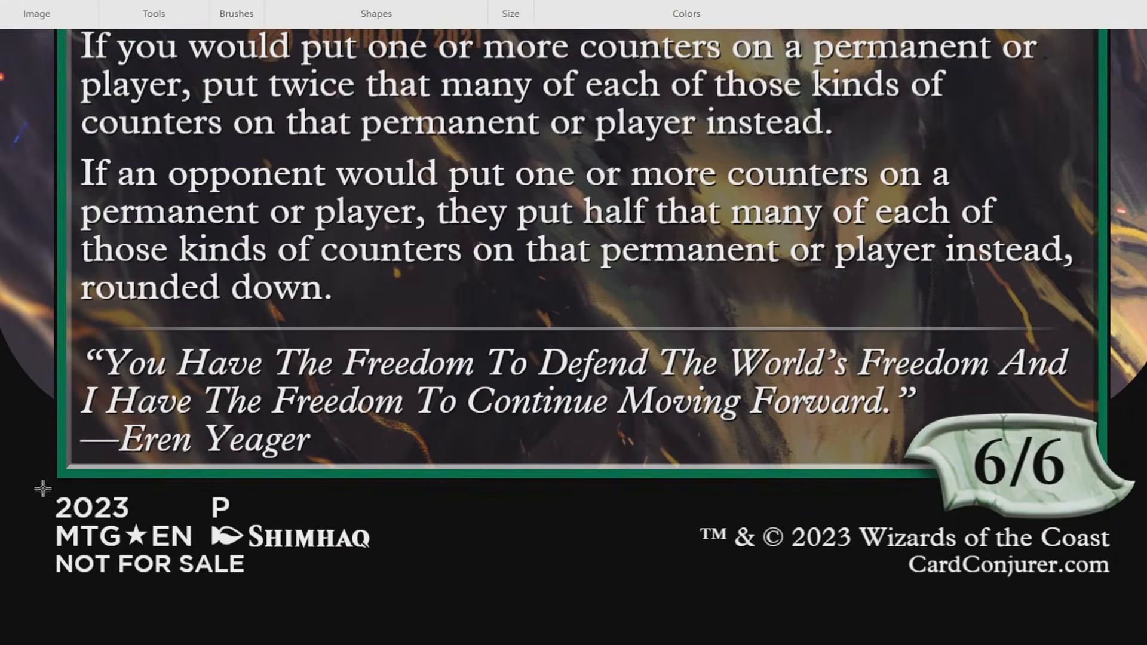
pyautogui.moveTo(46, 486); pyautogui.dragTo(267, 521)
pyautogui.press('Delete')
pyautogui.moveTo(49, 556); pyautogui.dragTo(269, 578)
pyautogui.press('Delete')
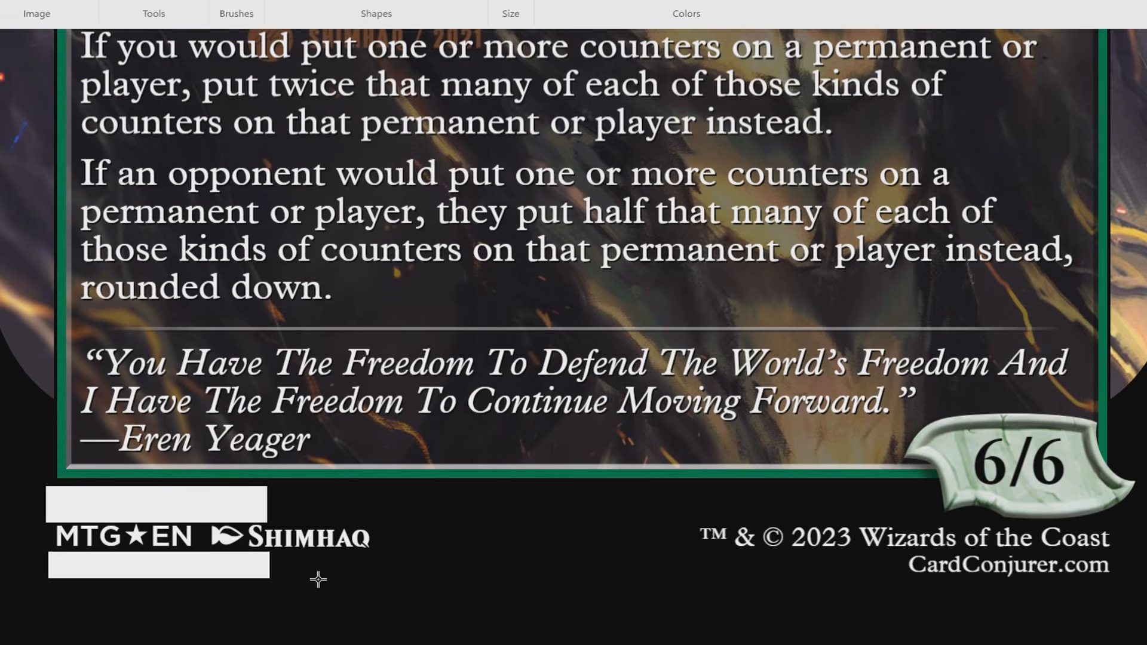
pyautogui.moveTo(690, 517); pyautogui.dragTo(1138, 581)
pyautogui.press('Delete')
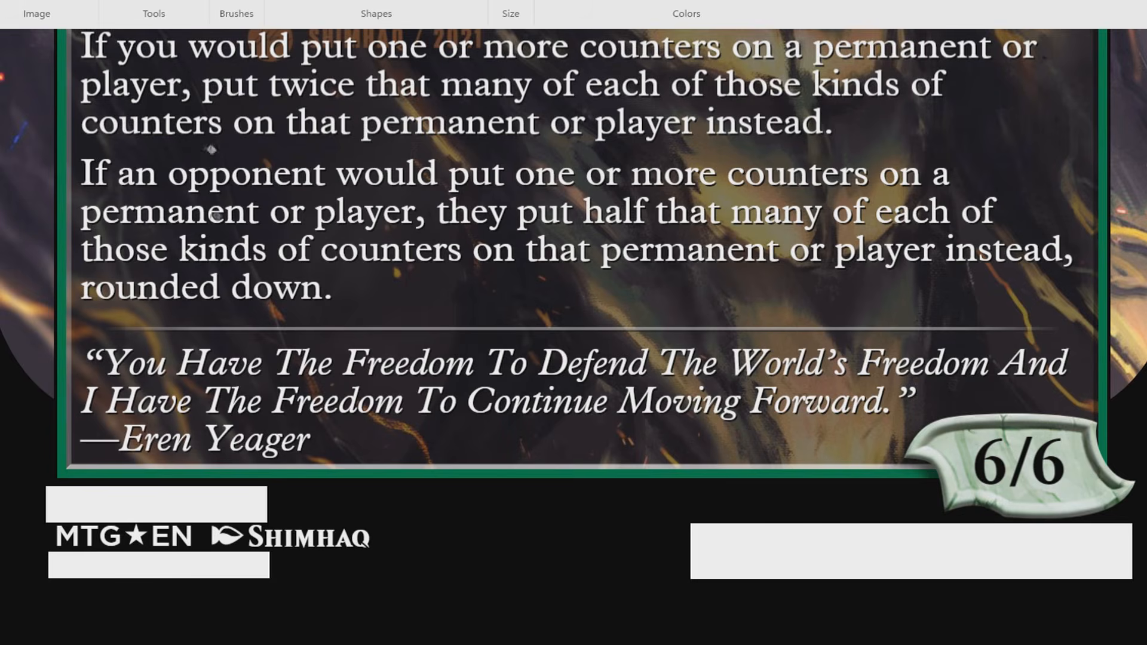
# Fill the three white patches left in the card's bottom border with the border's black
pyautogui.click(145, 500)
pyautogui.click(167, 569)
pyautogui.click(798, 567)
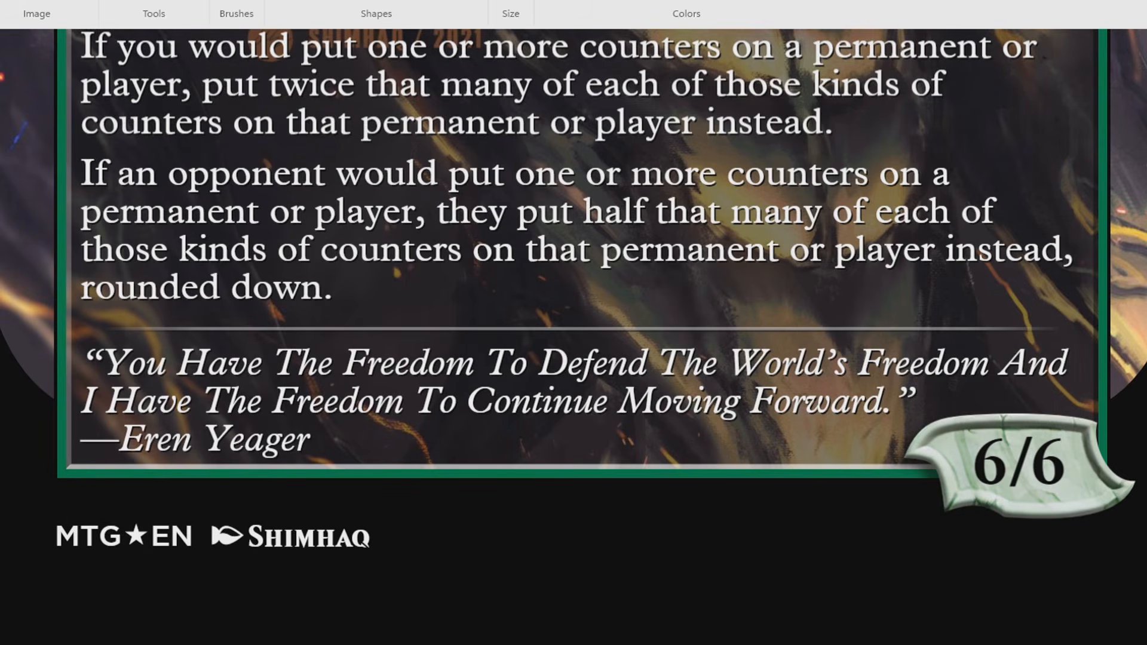
# Move the MTG★EN and artist credit line up directly beneath the text box frame and fill the white gap it leaves with black
pyautogui.moveTo(51, 521); pyautogui.dragTo(346, 502)
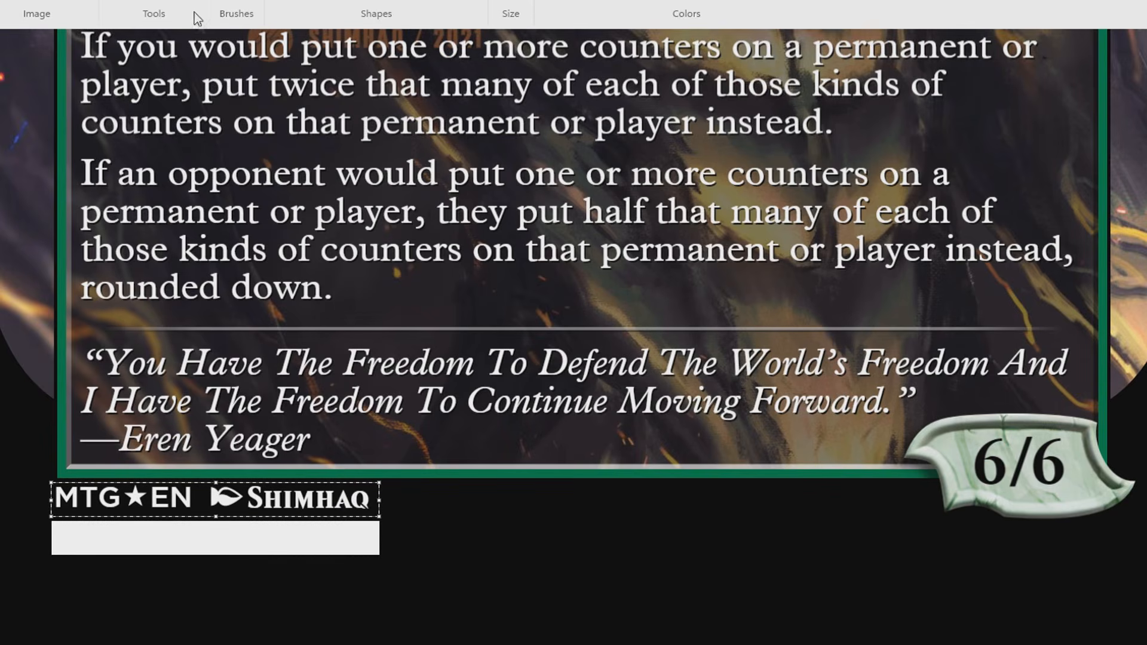
pyautogui.click(153, 0)
pyautogui.click(238, 540)
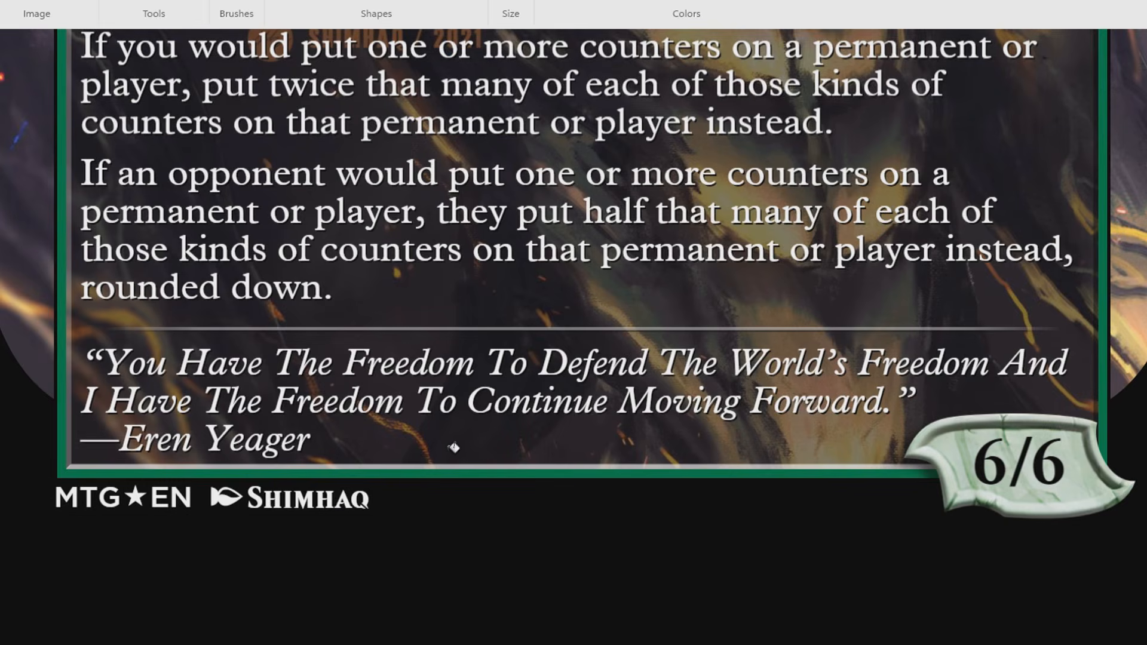
pyautogui.scroll(-1, 456, 451)
pyautogui.scroll(3, 447, 470)
pyautogui.scroll(-1, 447, 469)
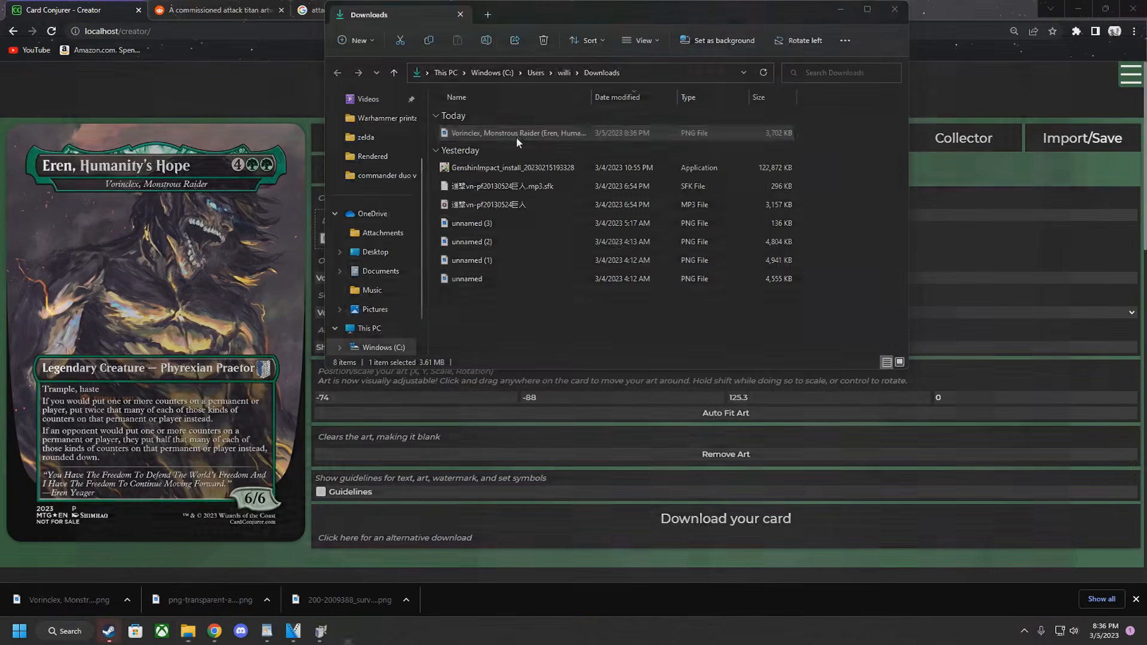
# Open the edited Vorinclex card PNG from the Downloads folder to check it, and return to the Card Conjurer creator
pyautogui.doubleClick(538, 131)
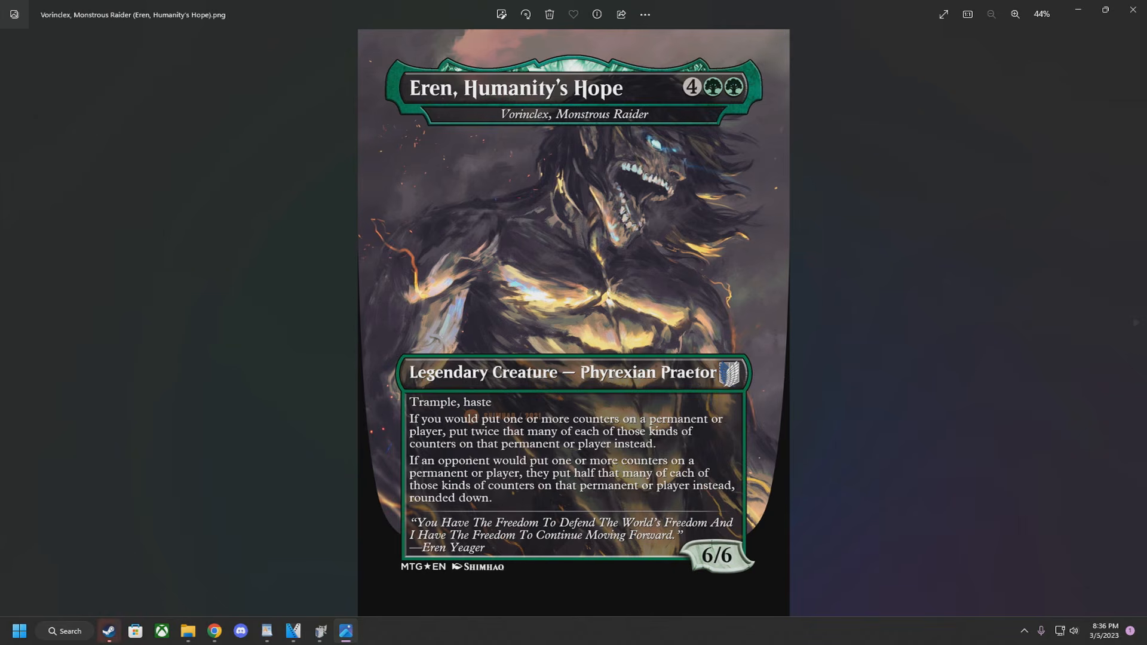
pyautogui.click(1135, 10)
pyautogui.click(102, 8)
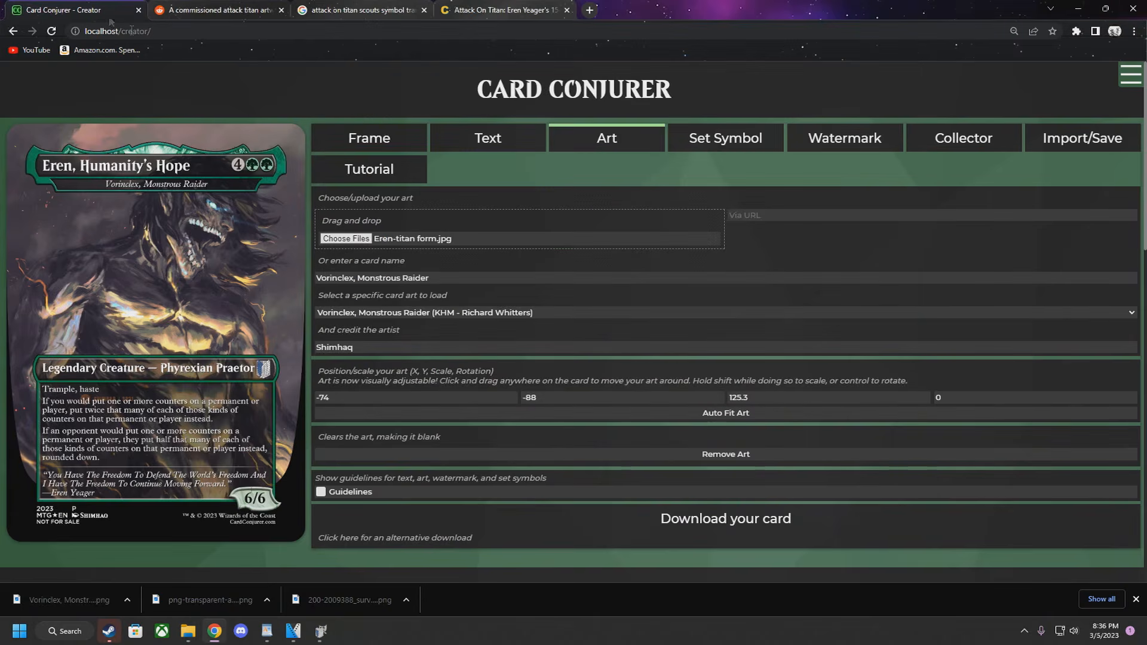
# Remove all frame layers from the card: Green Power/Toughness, Borderless Extension, Green Inner Crown, Green Crown and Green Frame
pyautogui.click(362, 138)
pyautogui.scroll(-2, 541, 377)
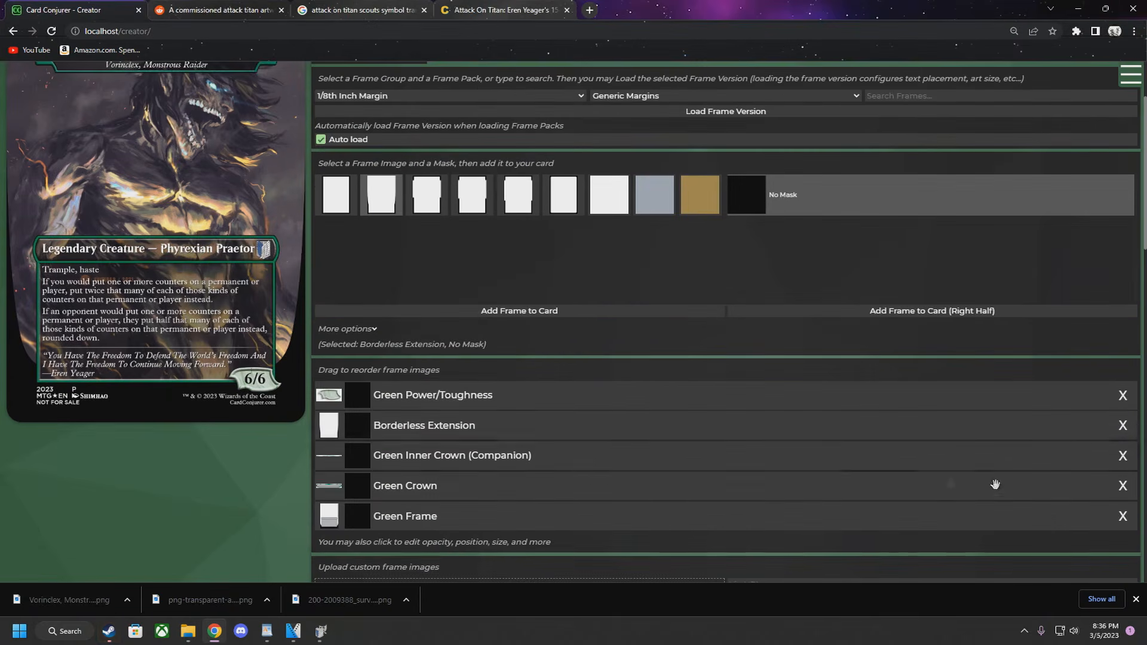
pyautogui.click(1122, 397)
pyautogui.click(1122, 397)
pyautogui.click(1123, 397)
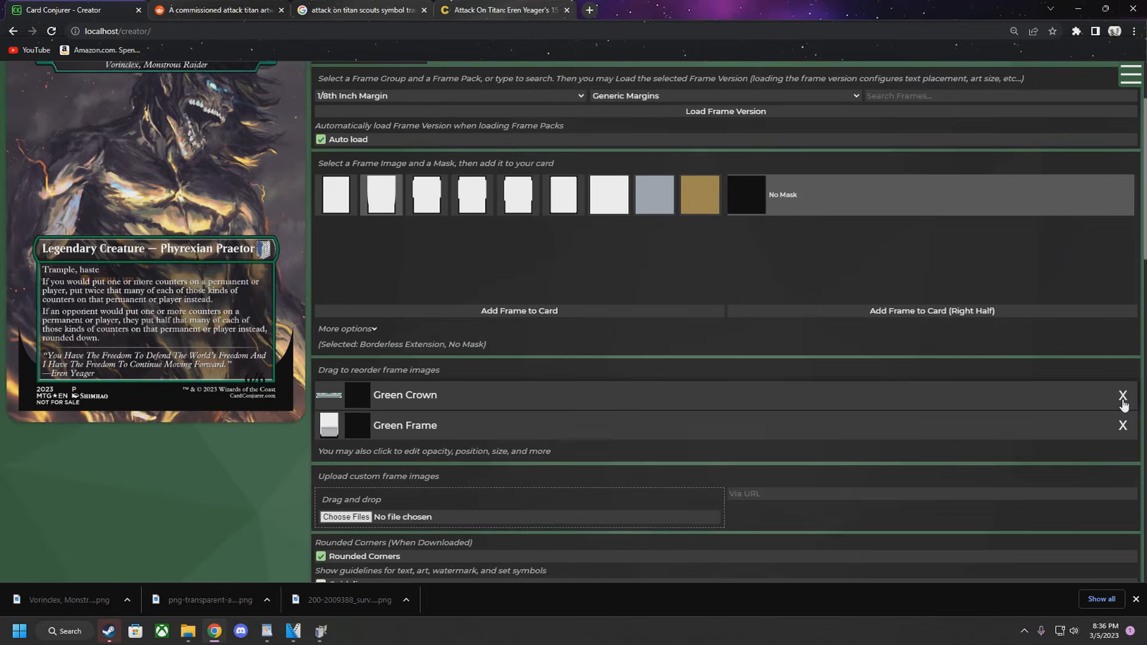
pyautogui.click(1123, 397)
pyautogui.click(1123, 397)
# Clear the card's mana cost, nickname and title text, and download the frameless card image
pyautogui.scroll(2, 665, 272)
pyautogui.click(488, 138)
pyautogui.click(421, 221)
pyautogui.click(520, 222)
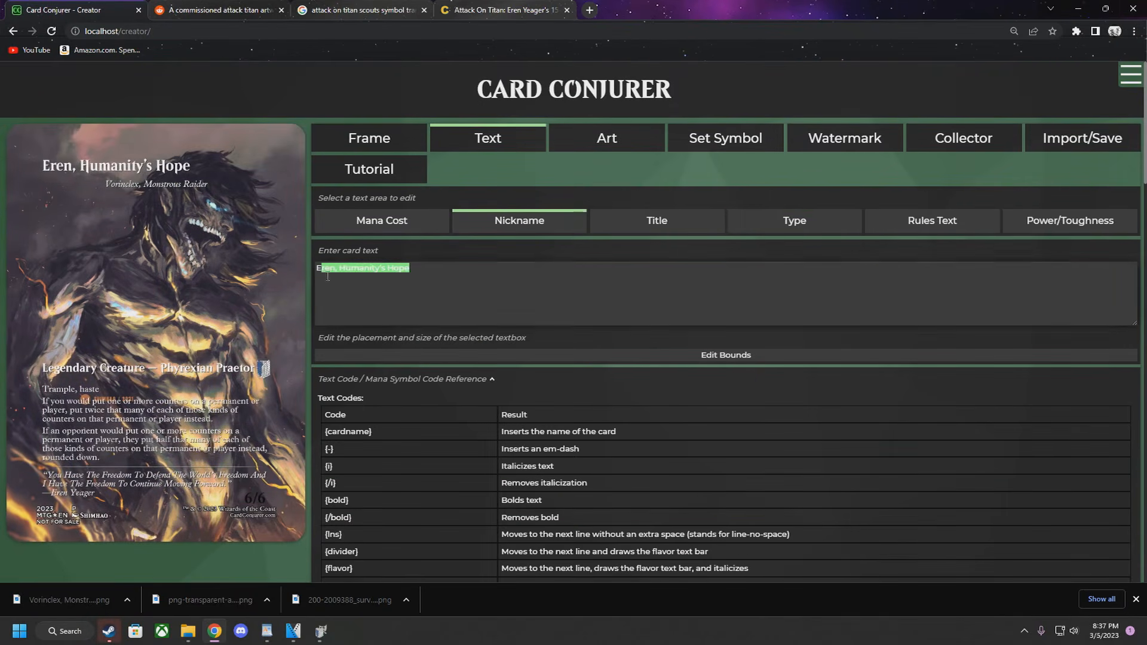
pyautogui.click(621, 226)
pyautogui.click(800, 225)
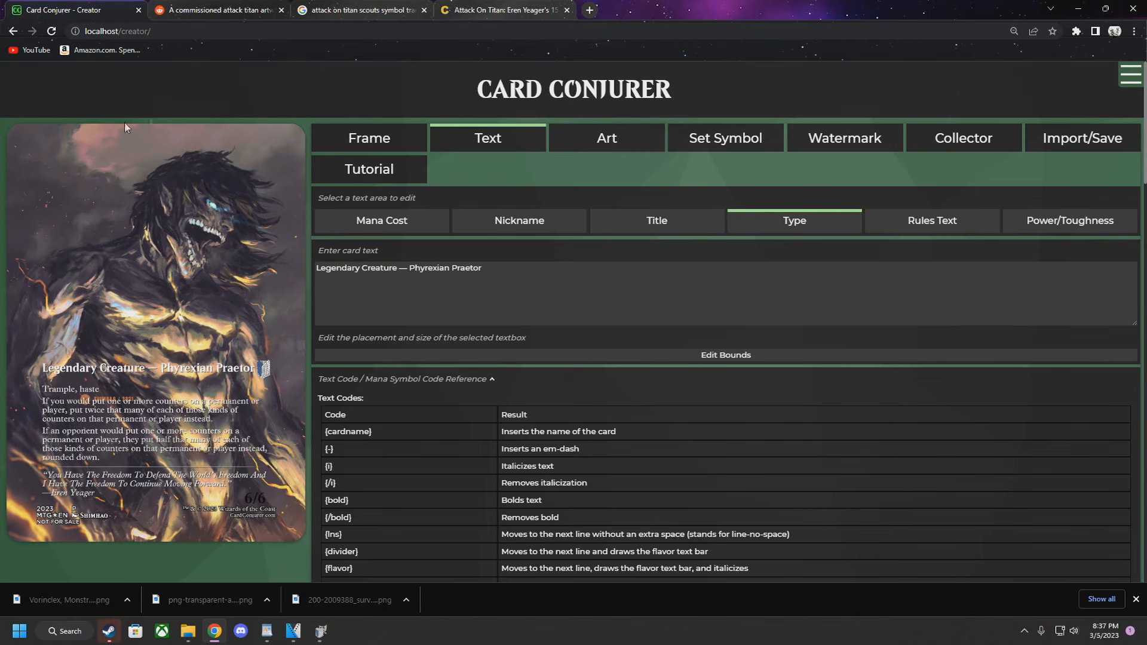
pyautogui.click(609, 148)
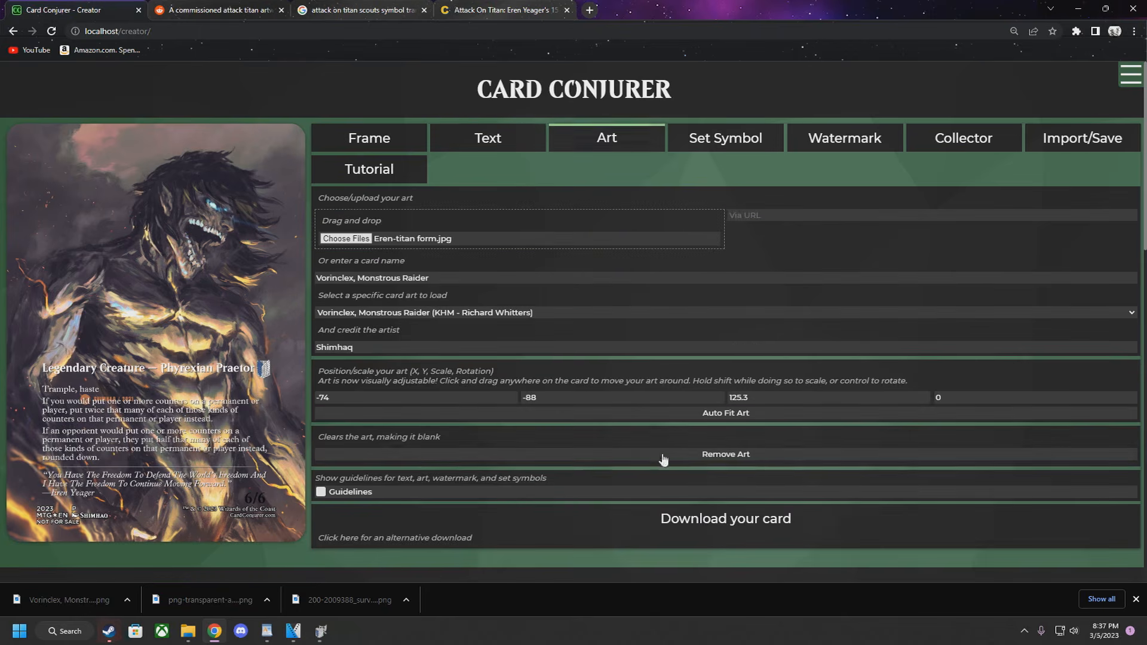
pyautogui.click(697, 520)
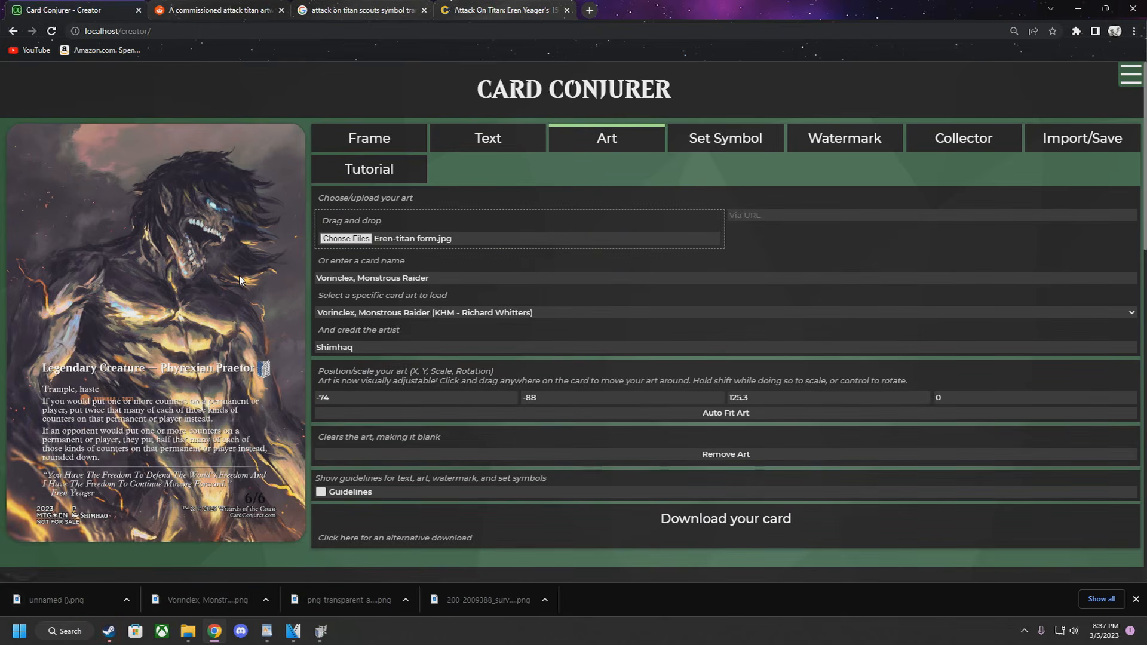
# Switch to GIMP and close both open set symbol images, discarding their changes
pyautogui.click(321, 633)
pyautogui.click(188, 44)
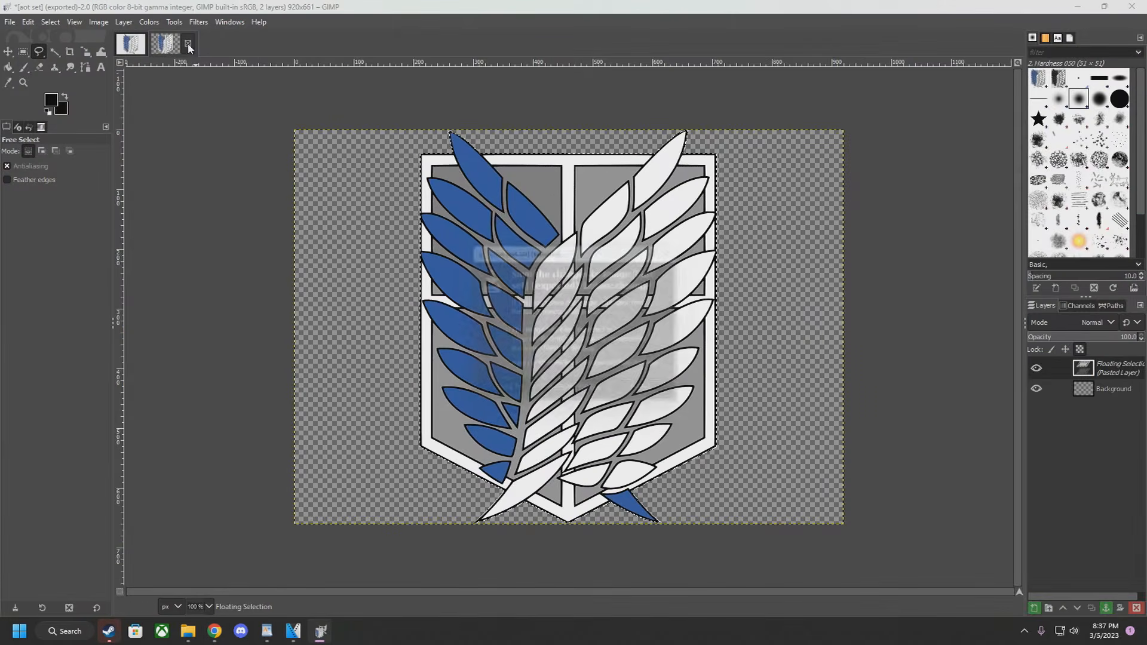
pyautogui.click(576, 396)
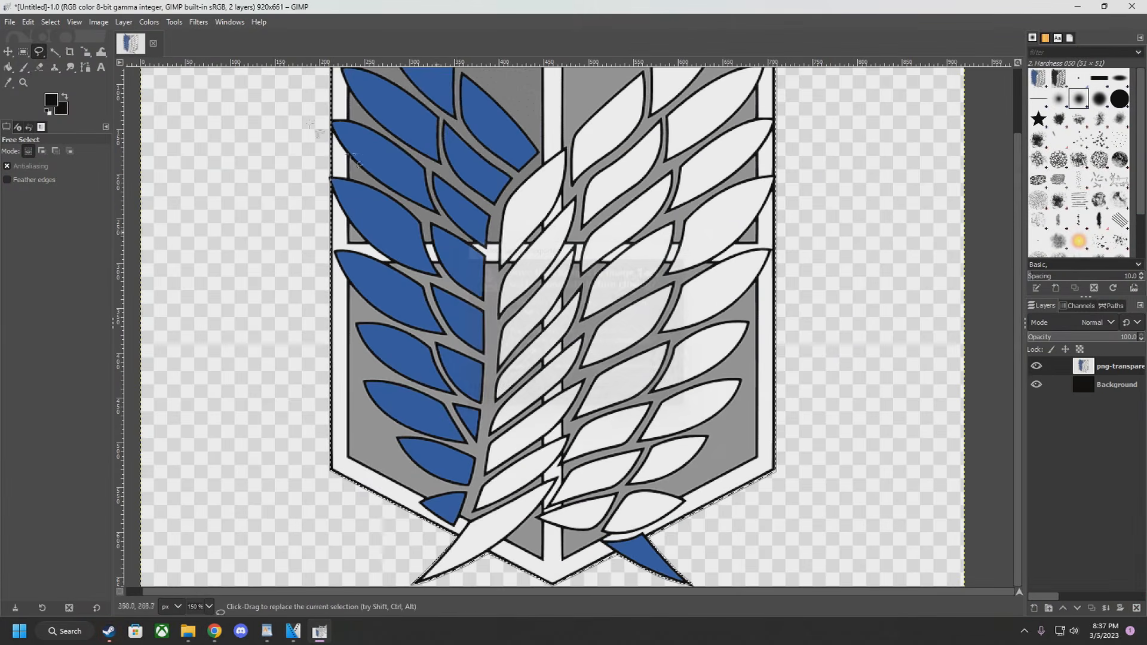
pyautogui.click(154, 43)
pyautogui.click(577, 376)
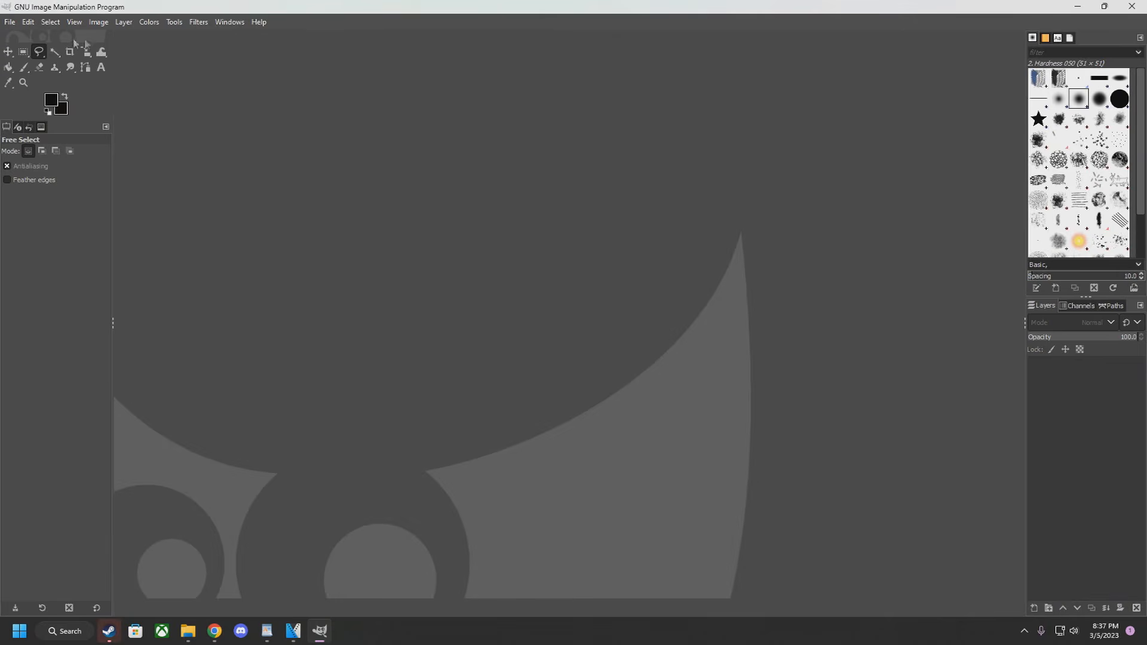
# Create a new image 1632 px wide and 2220 px high
pyautogui.click(10, 22)
pyautogui.click(24, 38)
pyautogui.hotkey('ctrl', 'a')
pyautogui.write('1632')
pyautogui.press('Tab')
pyautogui.write('2220')
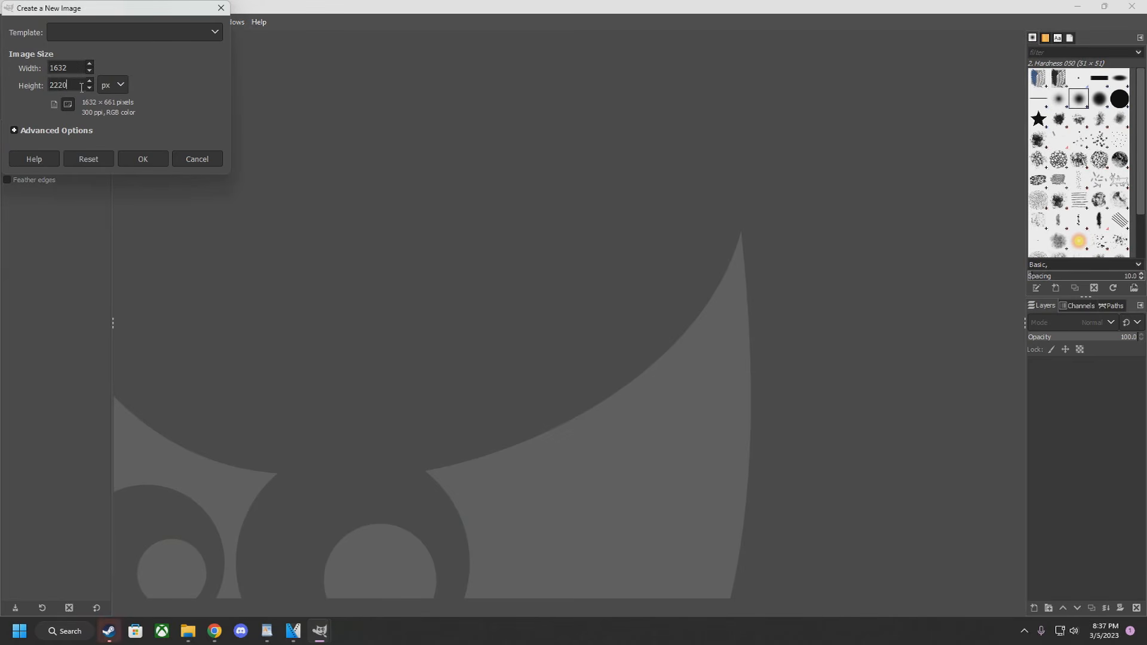
pyautogui.click(153, 160)
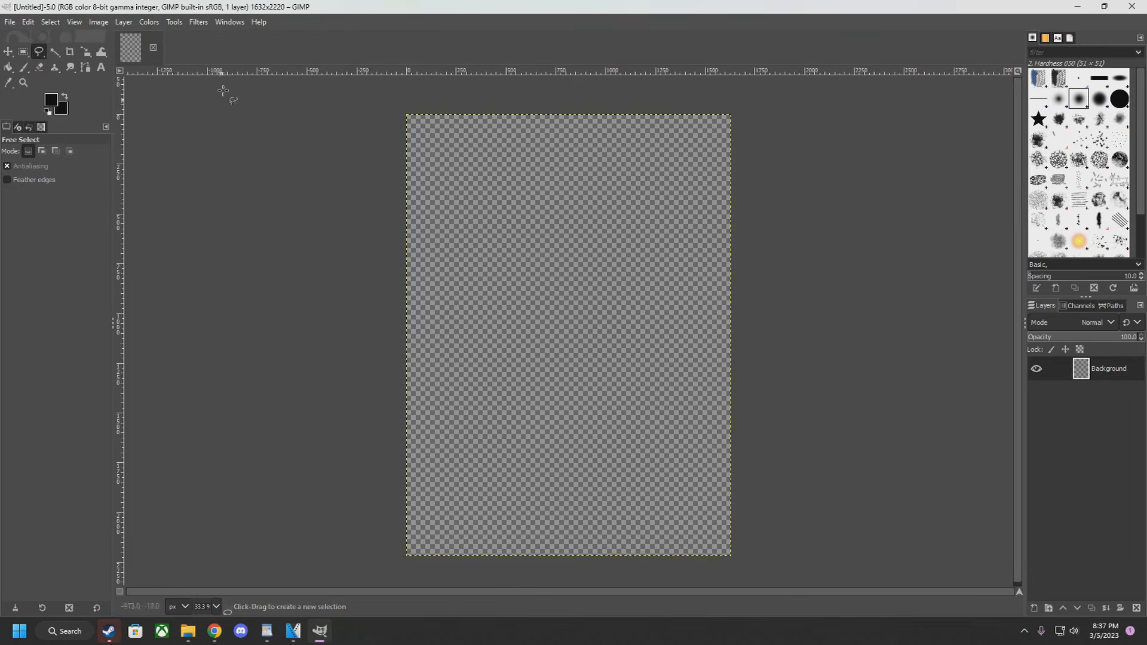
# Close the transparent image and create two 1632 × 2220 px images filled with the black foreground color
pyautogui.click(153, 47)
pyautogui.click(10, 23)
pyautogui.click(23, 36)
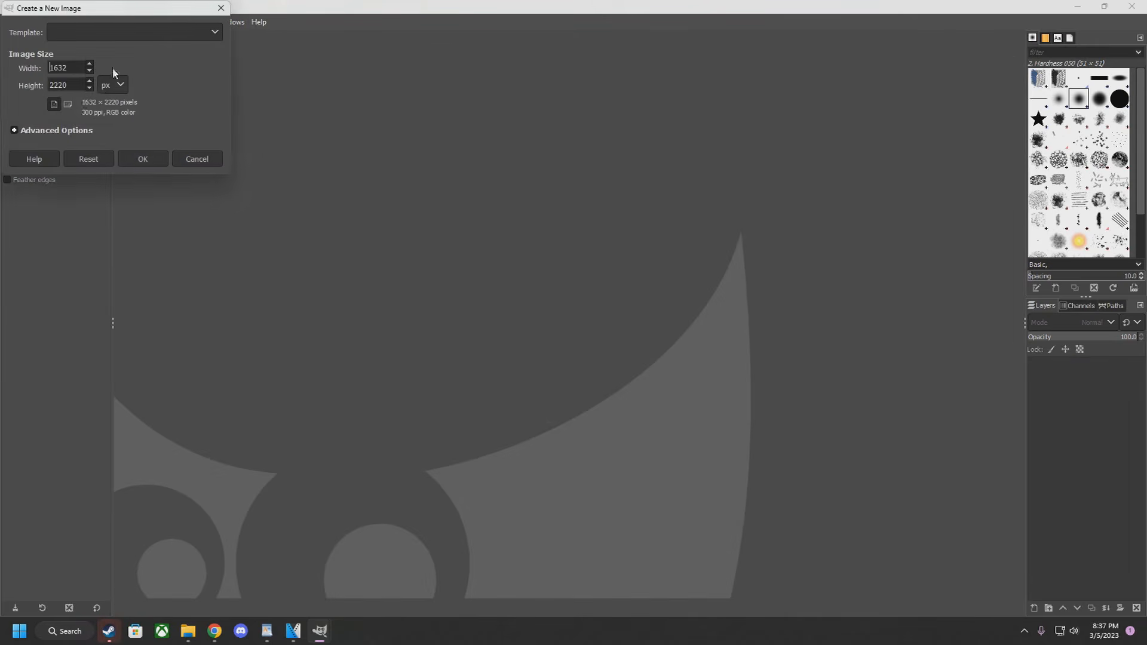
pyautogui.click(24, 130)
pyautogui.click(103, 288)
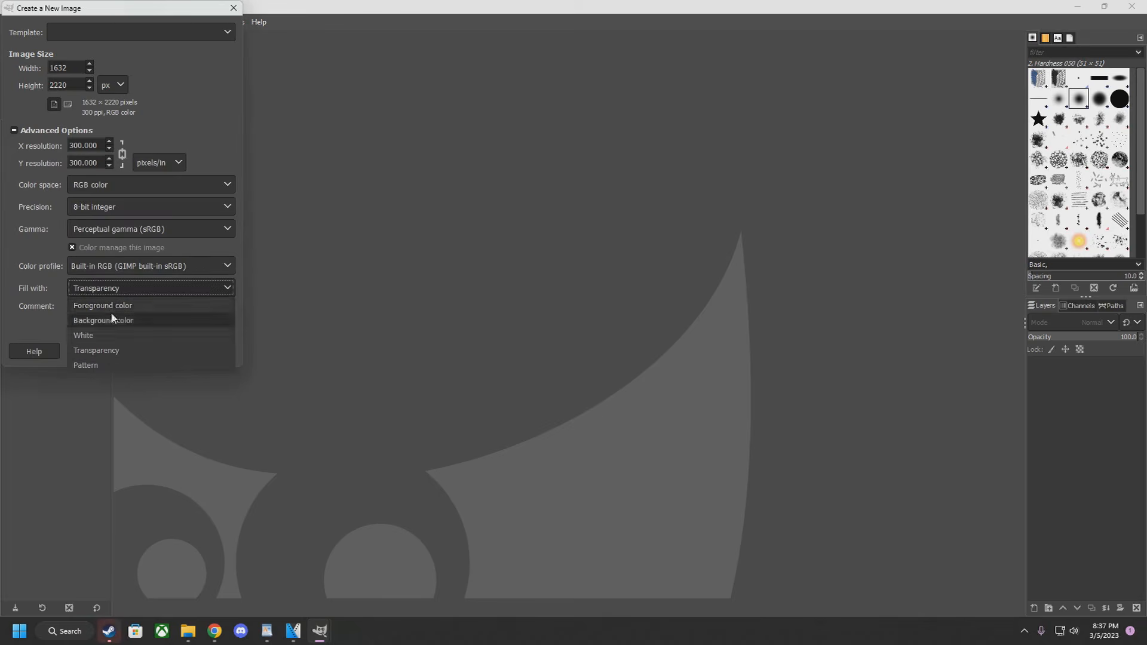
pyautogui.click(130, 305)
pyautogui.click(157, 351)
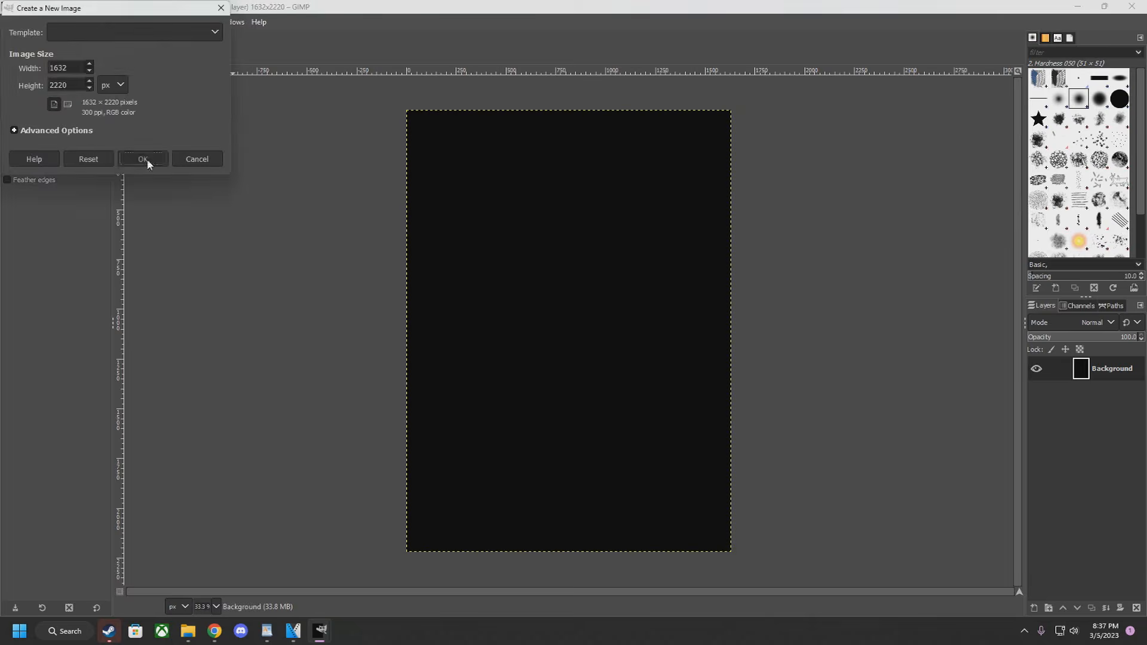
pyautogui.click(140, 154)
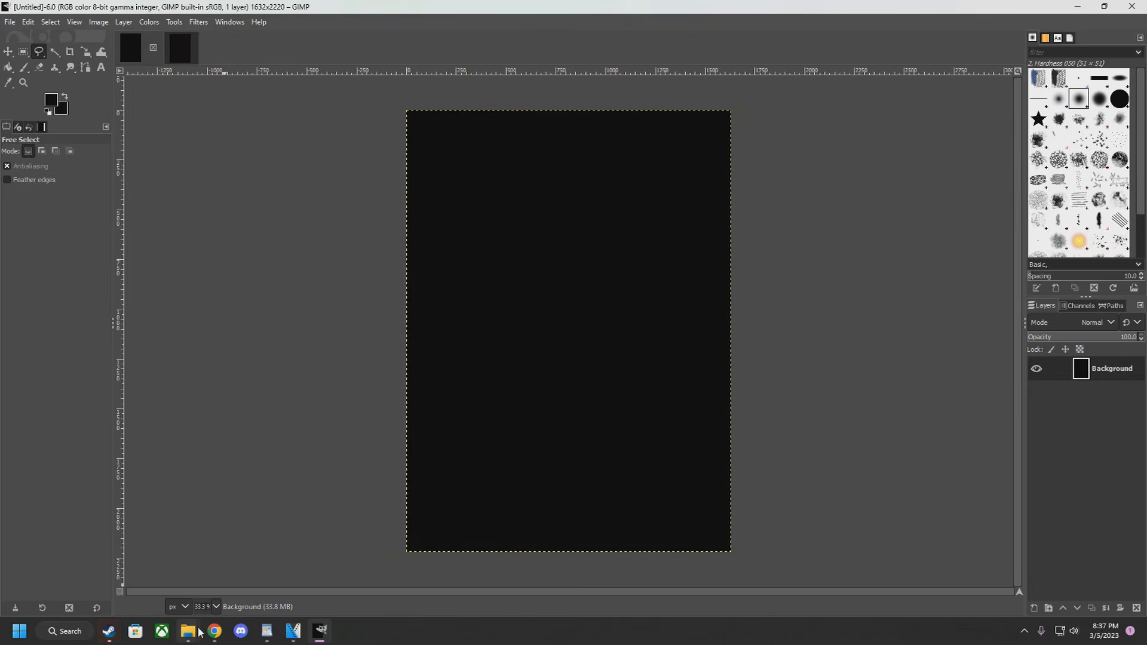
# Add the finished Vorinclex card PNG as a layer in the first black image and the frameless unnamed ().png in the second
pyautogui.moveTo(188, 631)
pyautogui.click(241, 582)
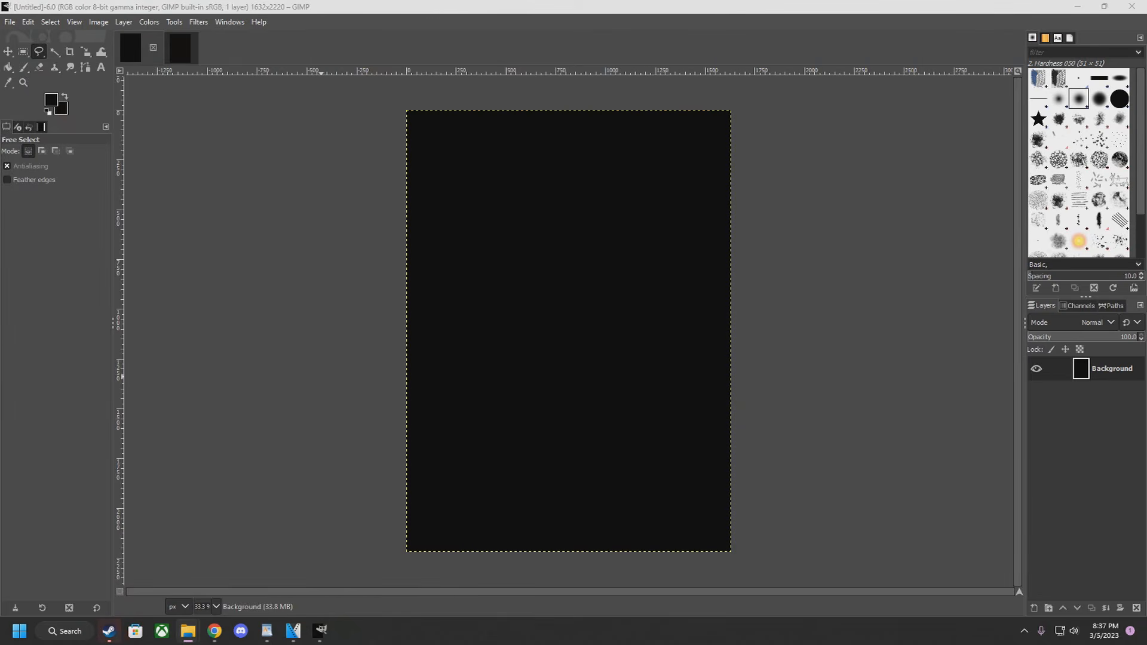
pyautogui.moveTo(562, 349); pyautogui.dragTo(560, 343)
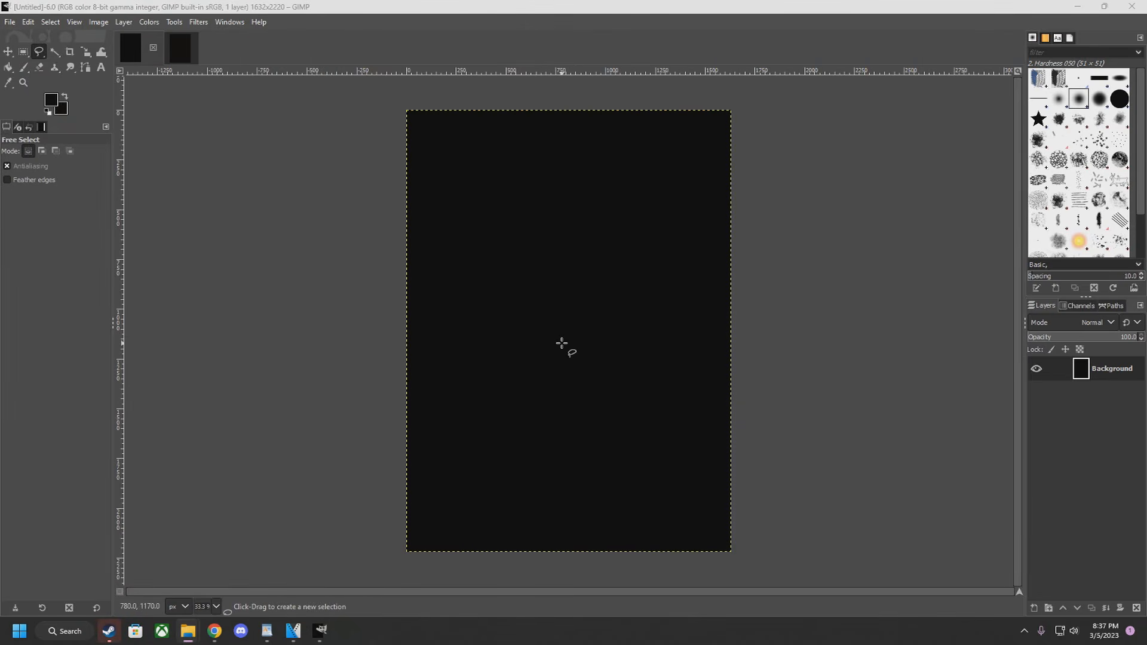
pyautogui.click(180, 48)
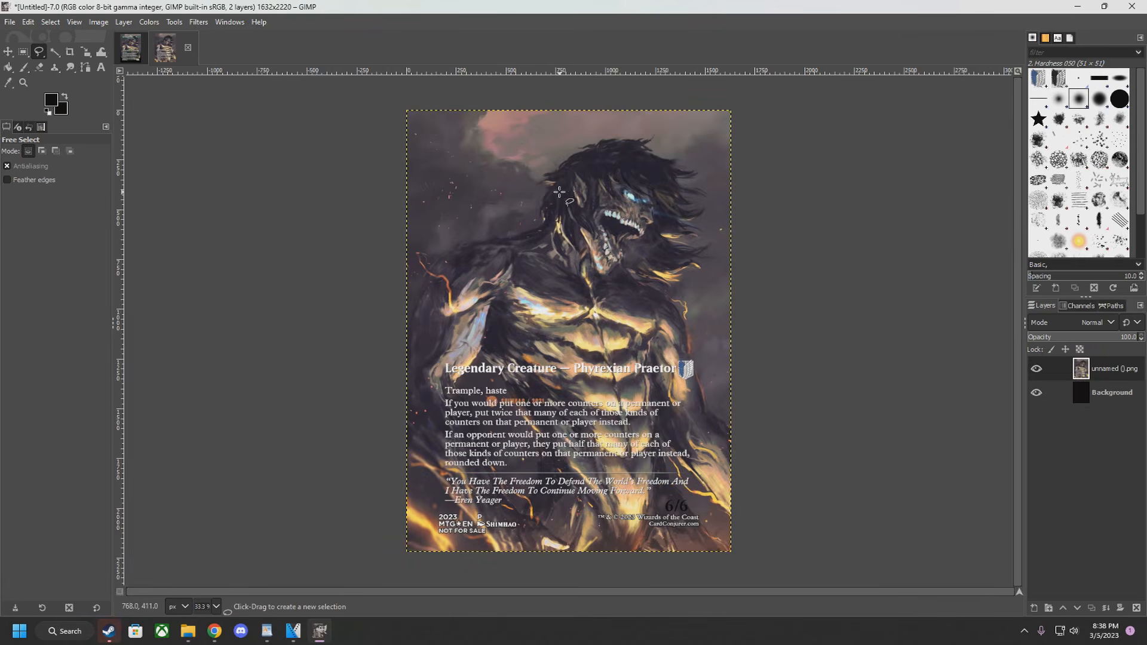
# Start a free selection on the frameless art with a straight line from below the eye to the hair's left edge, tracing upward from there
pyautogui.scroll(4, 559, 176)
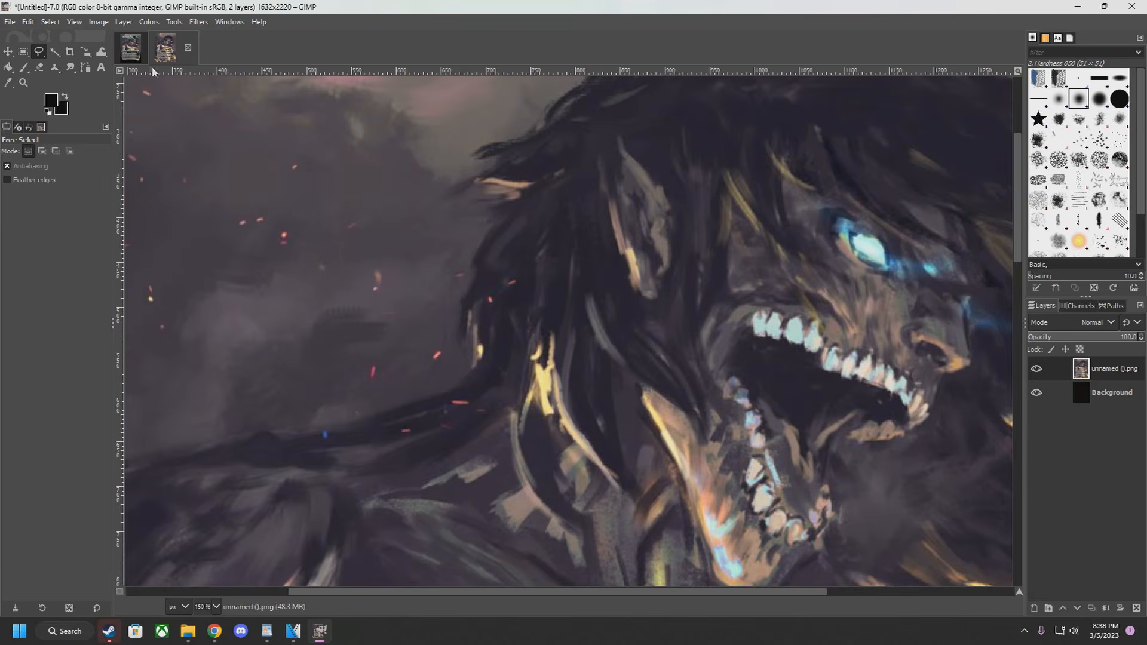
pyautogui.click(130, 48)
pyautogui.scroll(3, 467, 207)
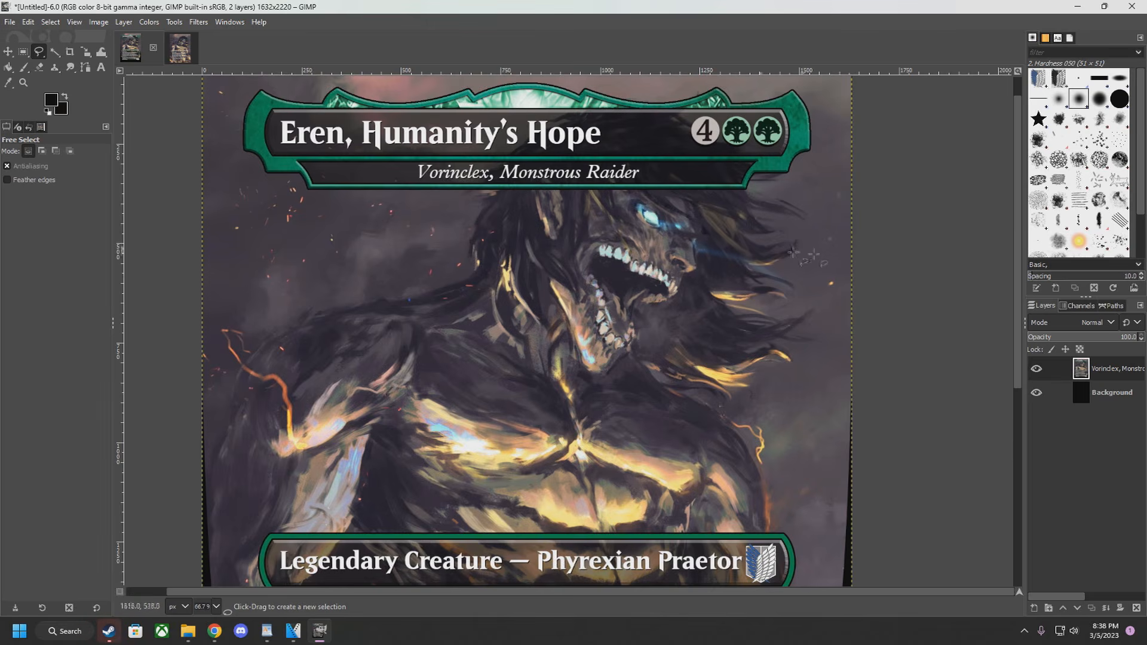
pyautogui.click(180, 48)
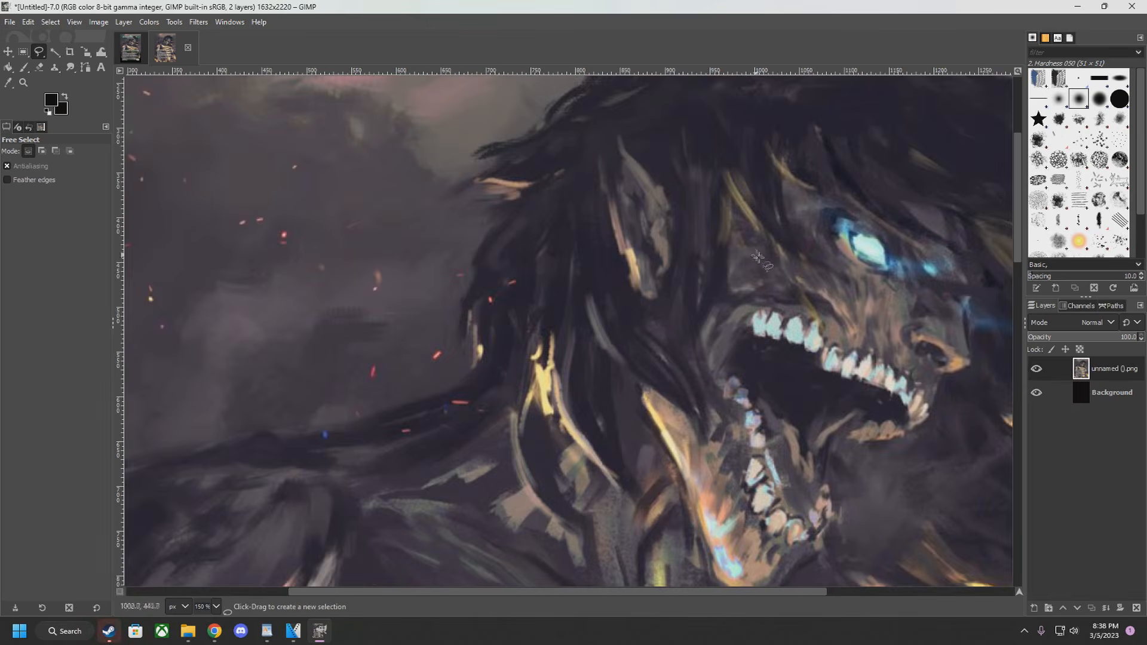
pyautogui.click(888, 271)
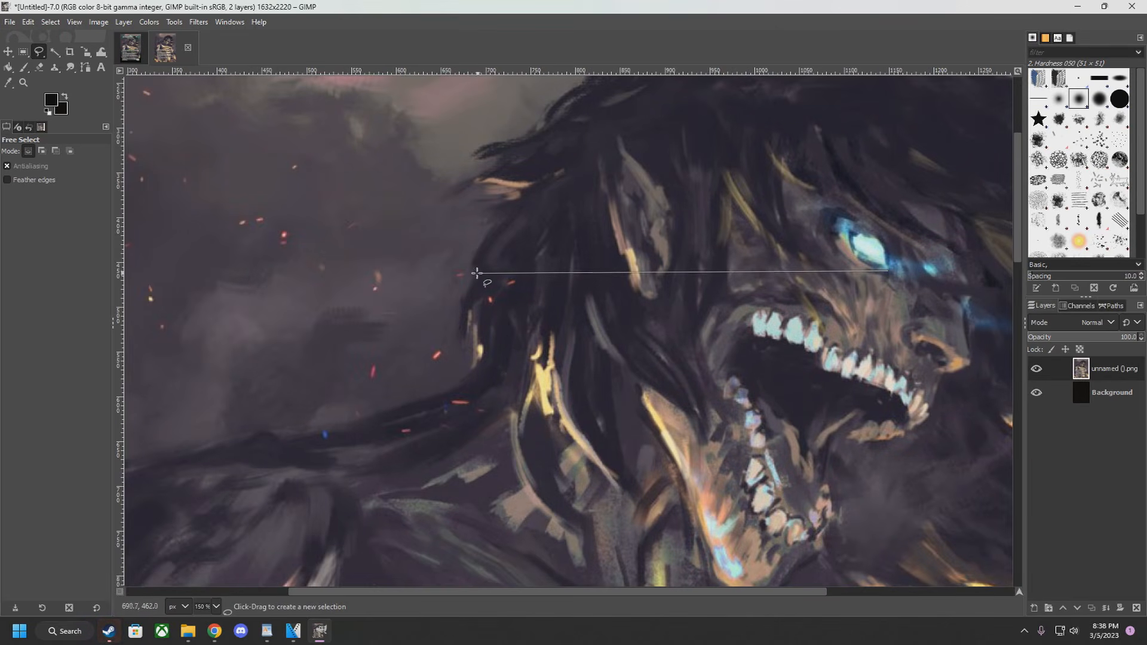
pyautogui.scroll(2, 475, 273)
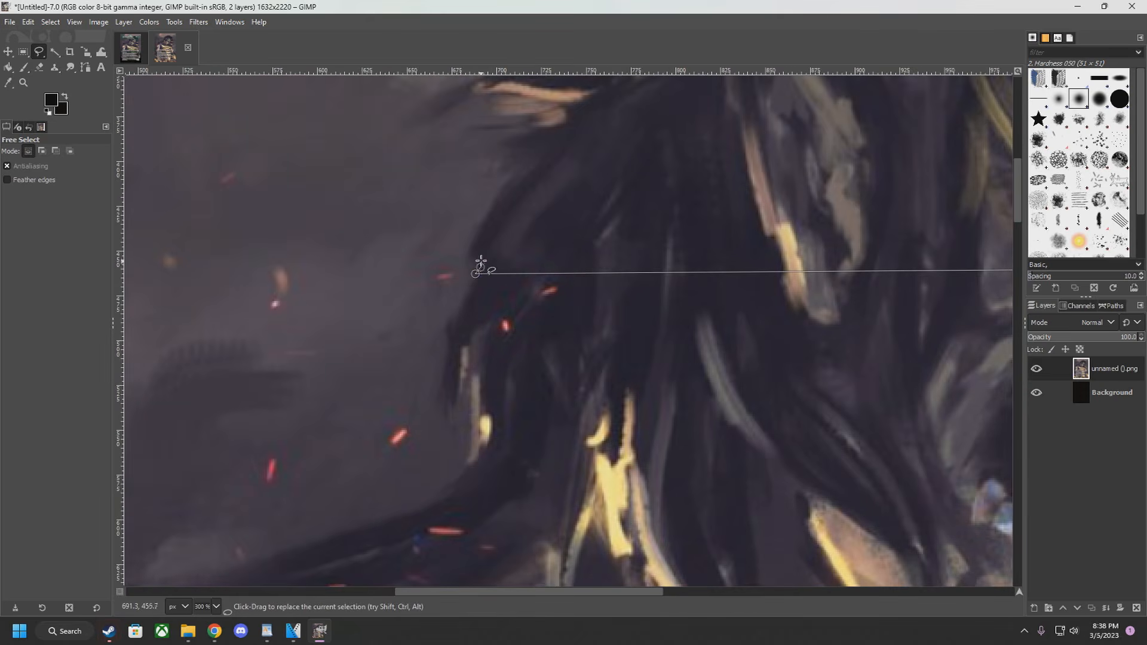
pyautogui.moveTo(477, 234)
pyautogui.mouseDown()
pyautogui.moveTo(523, 157)
pyautogui.moveTo(493, 142)
pyautogui.moveTo(532, 122)
pyautogui.moveTo(530, 111)
pyautogui.moveTo(483, 107)
pyautogui.moveTo(487, 96)
pyautogui.moveTo(469, 93)
pyautogui.moveTo(413, 113)
pyautogui.moveTo(469, 80)
pyautogui.moveTo(496, 136)
pyautogui.mouseUp()
pyautogui.scroll(2, 457, 86)
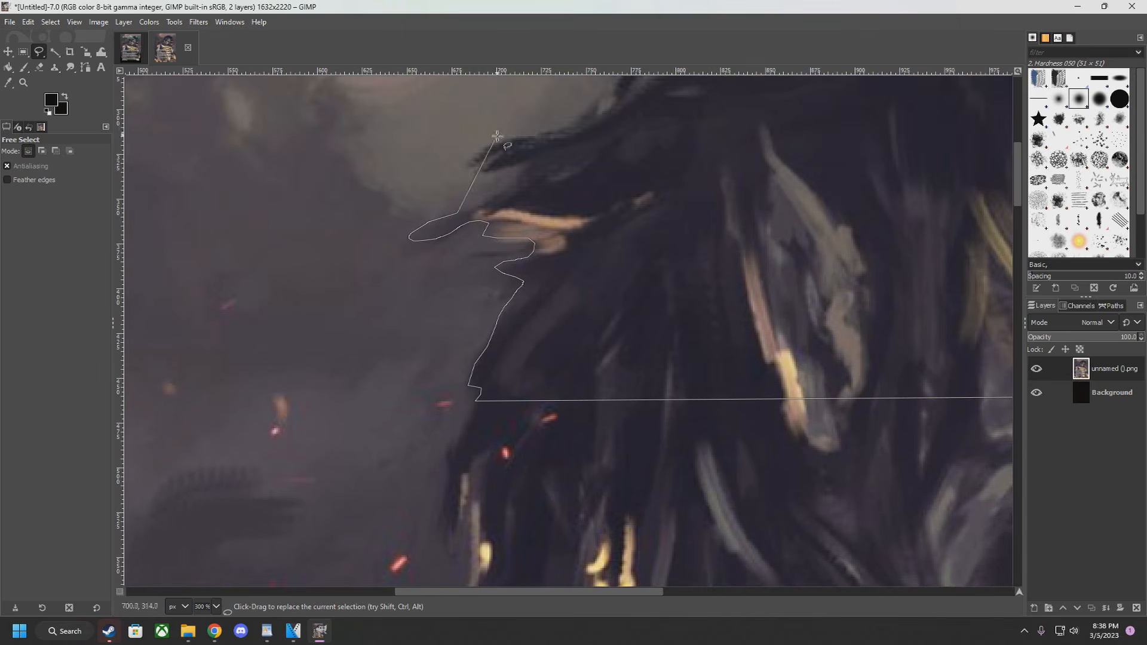
# Remove the last free selection segments and retrace the outline along the hair's upper-left edge
pyautogui.press('BackSpace')
pyautogui.press('BackSpace')
pyautogui.press('BackSpace')
pyautogui.press('BackSpace')
pyautogui.press('BackSpace')
pyautogui.press('BackSpace')
pyautogui.press('BackSpace')
pyautogui.press('BackSpace')
pyautogui.press('BackSpace')
pyautogui.press('BackSpace')
pyautogui.click(531, 162)
pyautogui.moveTo(483, 169)
pyautogui.mouseDown()
pyautogui.moveTo(557, 125)
pyautogui.moveTo(601, 94)
pyautogui.moveTo(661, 132)
pyautogui.moveTo(665, 258)
pyautogui.mouseUp()
pyautogui.scroll(5, 595, 104)
pyautogui.moveTo(618, 323)
pyautogui.mouseDown()
pyautogui.moveTo(733, 230)
pyautogui.moveTo(887, 174)
pyautogui.moveTo(873, 162)
pyautogui.moveTo(834, 175)
pyautogui.moveTo(776, 162)
pyautogui.moveTo(801, 174)
pyautogui.moveTo(914, 130)
pyautogui.moveTo(965, 127)
pyautogui.mouseUp()
# Continue the free selection outline along the top of the hair toward the strands on its right side
pyautogui.moveTo(596, 591); pyautogui.dragTo(805, 592)
pyautogui.moveTo(1017, 141); pyautogui.dragTo(1017, 109)
pyautogui.moveTo(272, 378)
pyautogui.mouseDown()
pyautogui.moveTo(294, 348)
pyautogui.moveTo(412, 334)
pyautogui.moveTo(435, 350)
pyautogui.moveTo(692, 334)
pyautogui.moveTo(668, 363)
pyautogui.moveTo(750, 338)
pyautogui.moveTo(778, 301)
pyautogui.moveTo(739, 362)
pyautogui.moveTo(689, 391)
pyautogui.moveTo(737, 416)
pyautogui.moveTo(763, 451)
pyautogui.moveTo(715, 444)
pyautogui.moveTo(825, 495)
pyautogui.moveTo(863, 516)
pyautogui.mouseUp()
pyautogui.moveTo(835, 591); pyautogui.dragTo(953, 592)
pyautogui.moveTo(1017, 126); pyautogui.dragTo(1017, 158)
# Trace the right-hand hair strands back to the selection's starting point below the eye, and copy the selected hair
pyautogui.moveTo(514, 263)
pyautogui.mouseDown()
pyautogui.moveTo(625, 267)
pyautogui.moveTo(580, 310)
pyautogui.moveTo(527, 313)
pyautogui.moveTo(585, 347)
pyautogui.moveTo(674, 372)
pyautogui.moveTo(763, 374)
pyautogui.moveTo(604, 418)
pyautogui.moveTo(734, 435)
pyautogui.moveTo(602, 438)
pyautogui.moveTo(610, 465)
pyautogui.mouseUp()
pyautogui.scroll(-5, 610, 466)
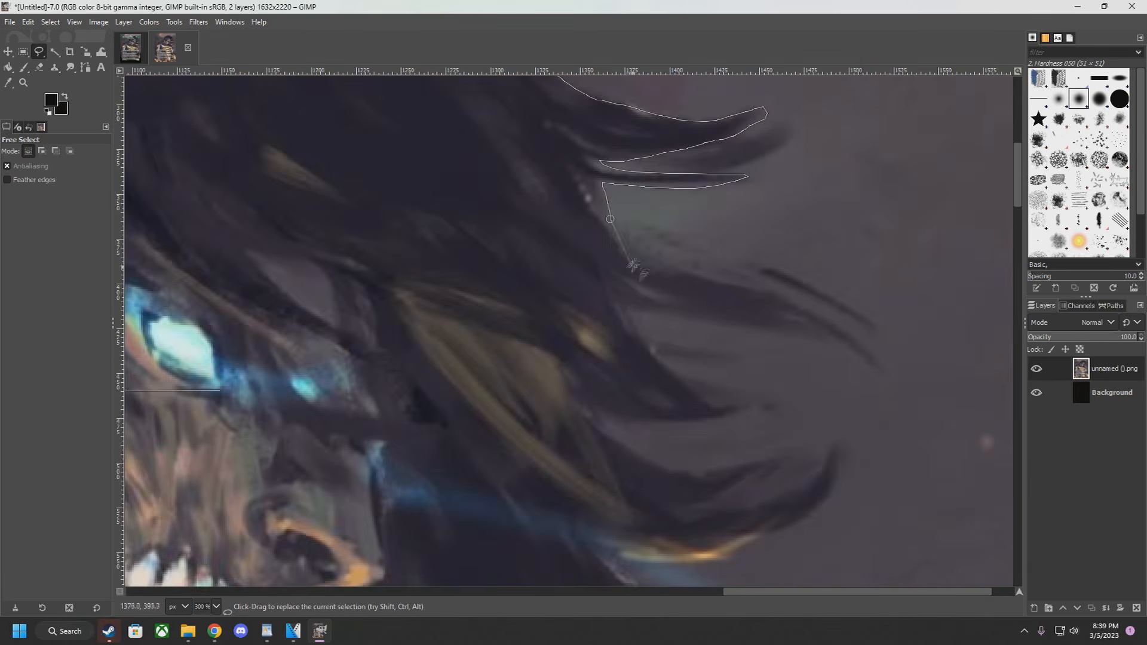
pyautogui.moveTo(610, 236)
pyautogui.mouseDown()
pyautogui.moveTo(722, 278)
pyautogui.moveTo(843, 332)
pyautogui.moveTo(882, 378)
pyautogui.moveTo(789, 335)
pyautogui.moveTo(636, 309)
pyautogui.moveTo(633, 328)
pyautogui.moveTo(677, 378)
pyautogui.moveTo(738, 410)
pyautogui.moveTo(681, 422)
pyautogui.moveTo(219, 390)
pyautogui.mouseUp()
pyautogui.press('Return')
pyautogui.press('1')
pyautogui.hotkey('ctrl', 'c')
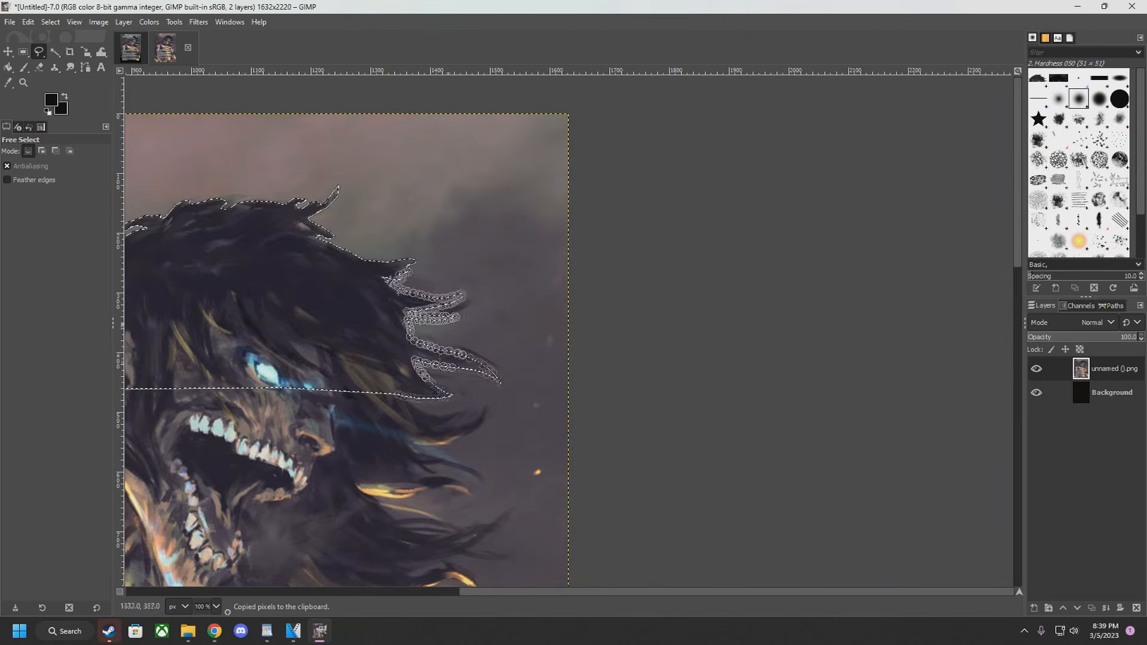
# Paste the copied hair into the framed card image and move it up over the title frame, near the titan's head
pyautogui.click(135, 49)
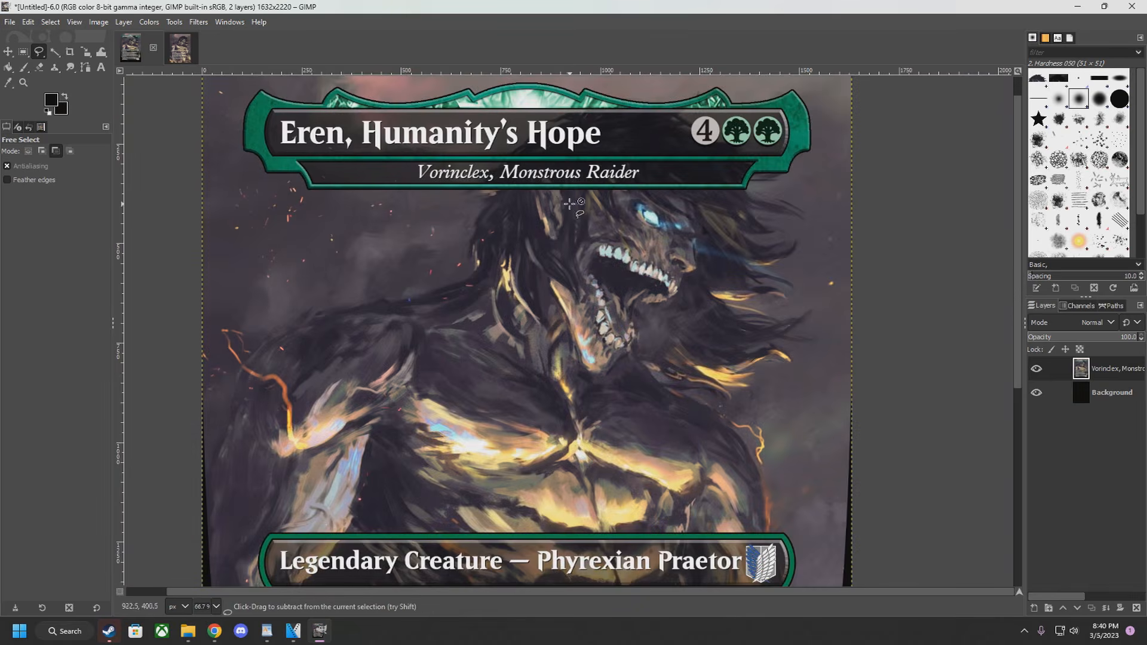
pyautogui.press('1')
pyautogui.scroll(3, 575, 199)
pyautogui.hotkey('ctrl', 'v')
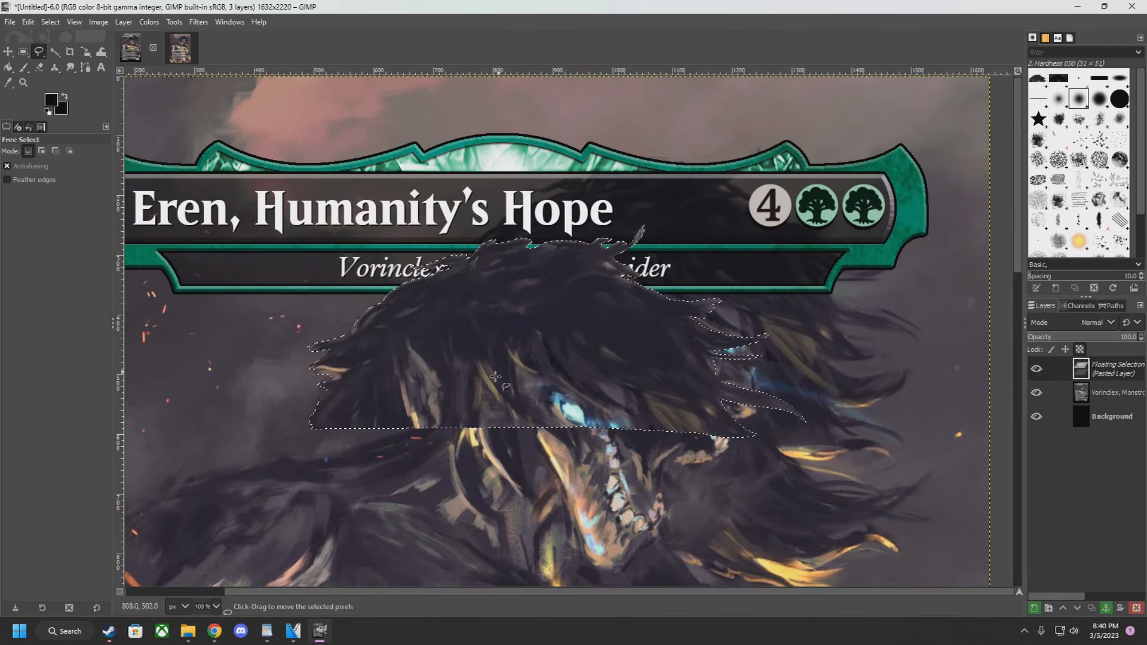
pyautogui.moveTo(452, 376); pyautogui.dragTo(581, 285)
# Align the pasted hair precisely with the glowing eye of the underlying art and anchor it to the card layer
pyautogui.keyDown('ctrl'); pyautogui.scroll(4, 657, 370); pyautogui.keyUp('ctrl')
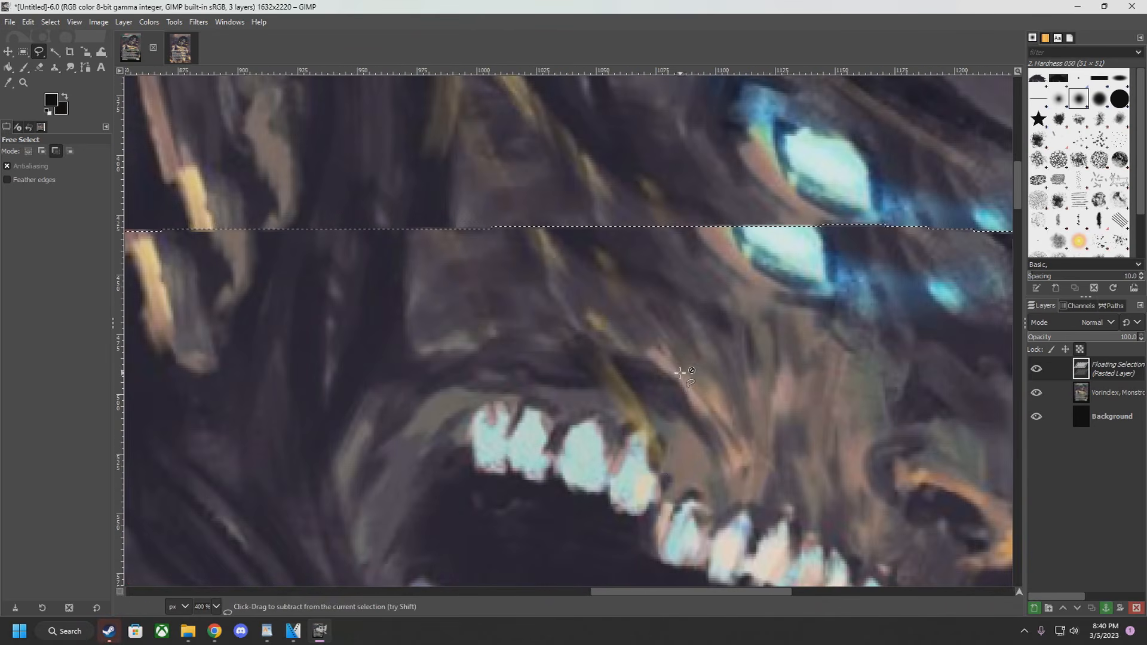
pyautogui.hscroll(6, 675, 292)
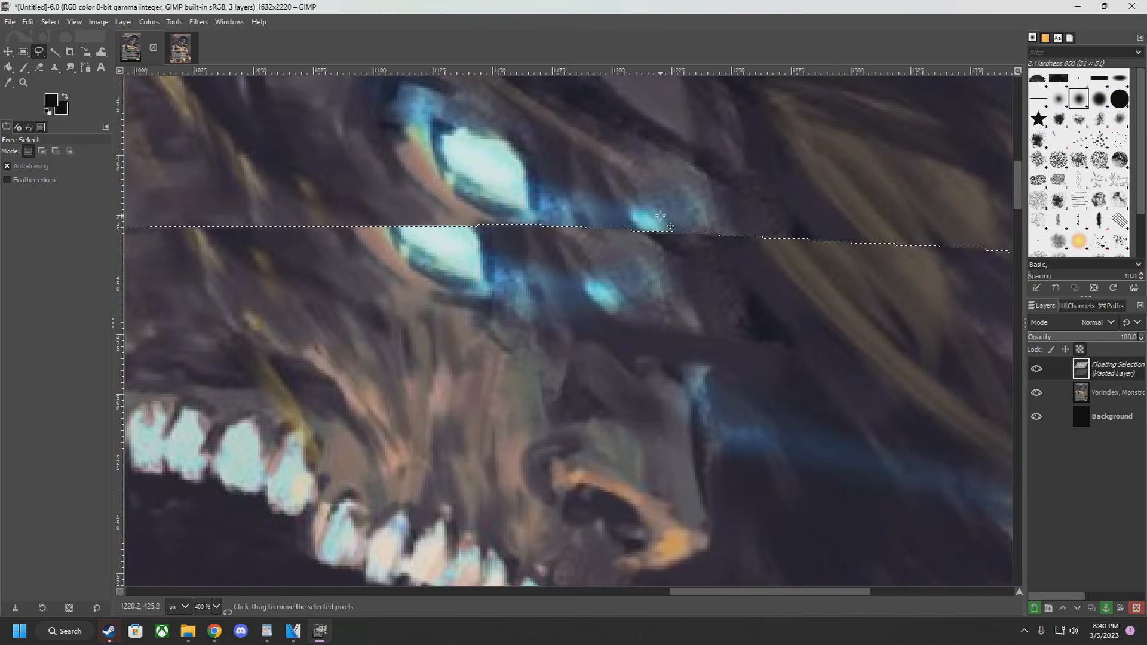
pyautogui.moveTo(660, 215); pyautogui.dragTo(606, 301)
pyautogui.scroll(-4, 609, 331)
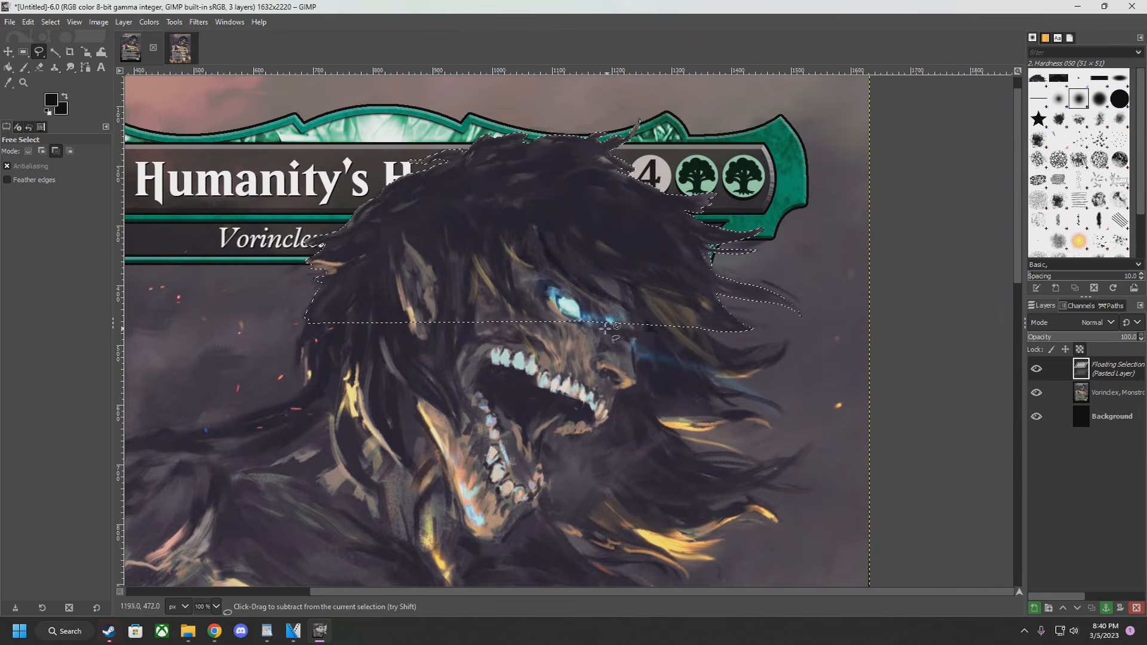
pyautogui.rightClick(1098, 371)
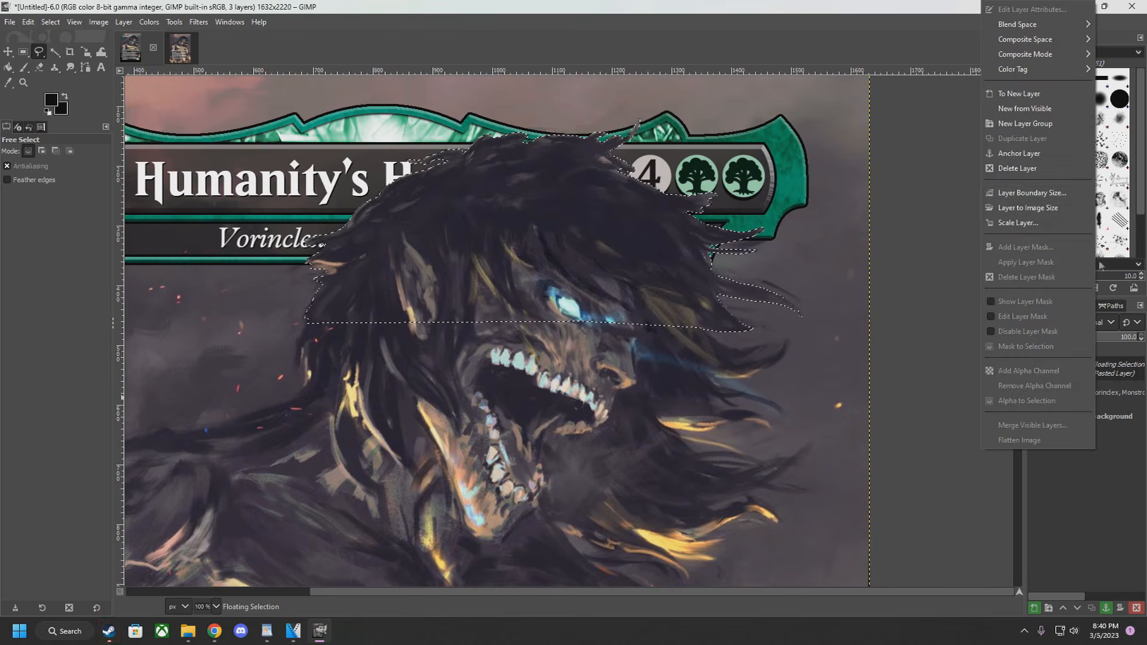
pyautogui.click(1041, 152)
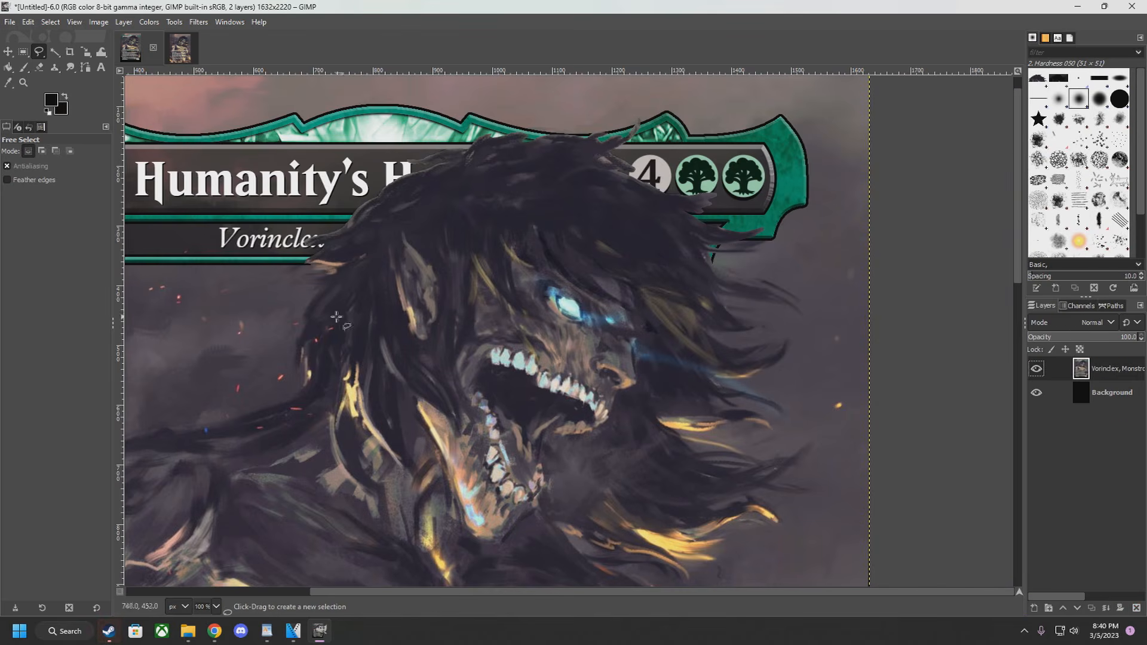
# Examine the whole card, checking the hair over the title frame, the rules text box and the bottom credits
pyautogui.scroll(-3, 343, 338)
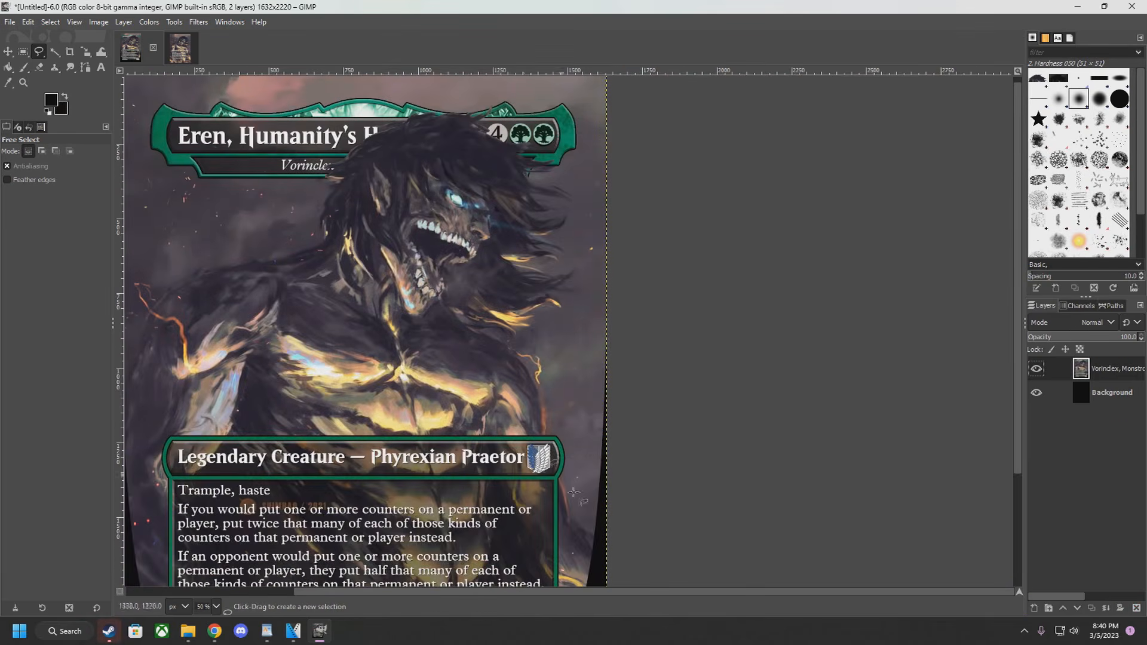
pyautogui.hscroll(-3, 530, 319)
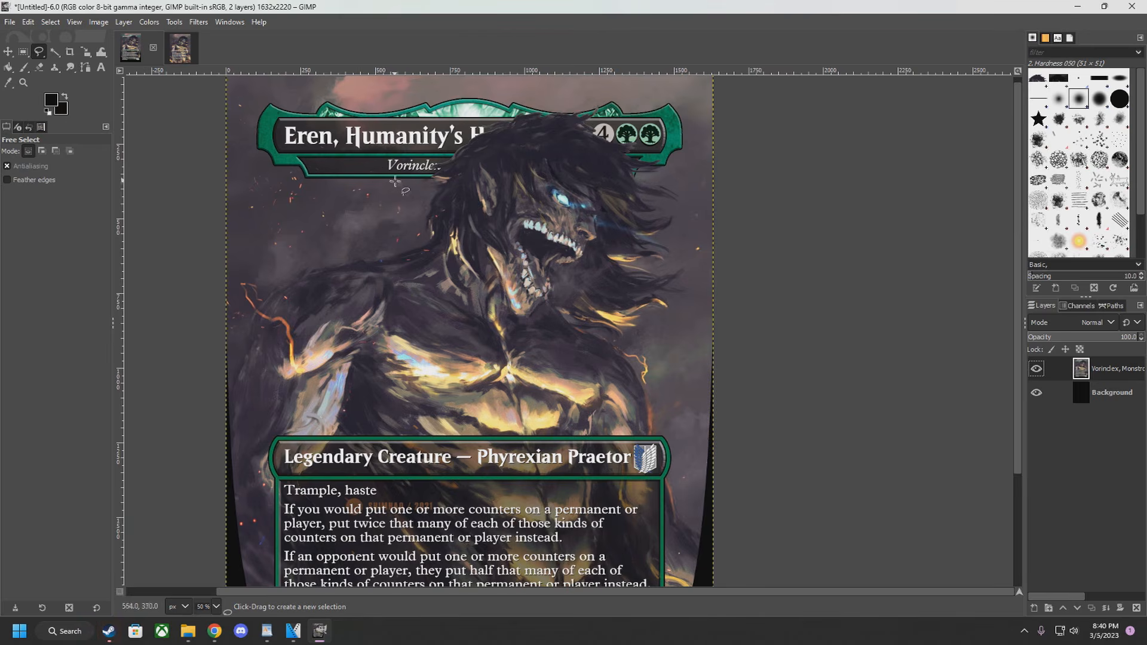
pyautogui.scroll(-5, 569, 312)
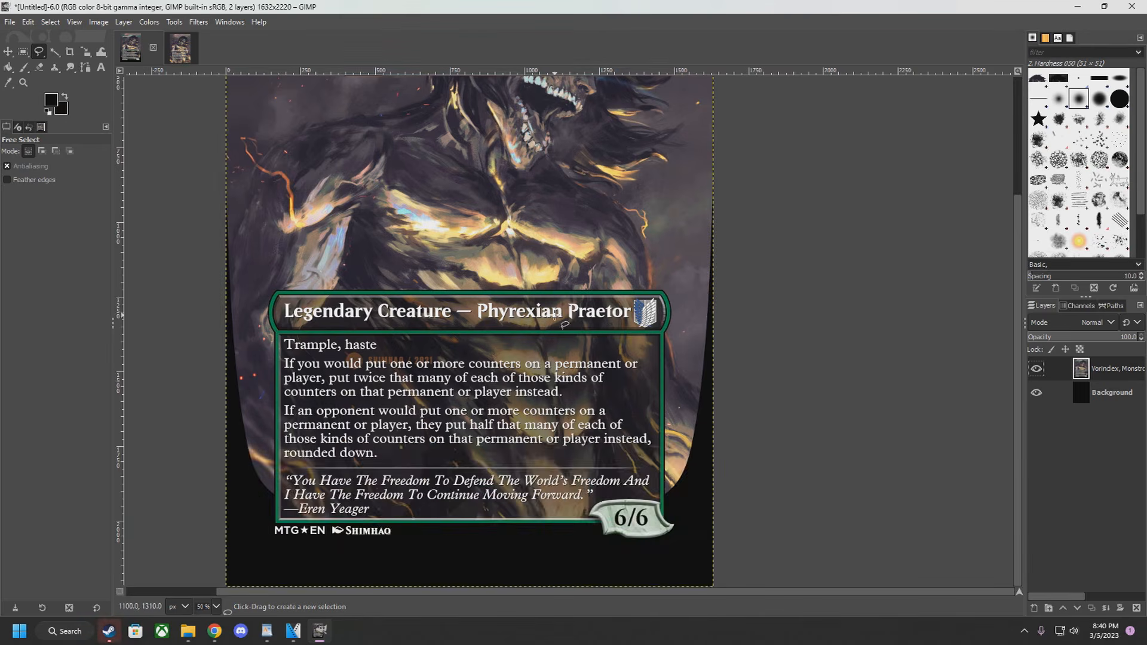
pyautogui.scroll(5, 545, 327)
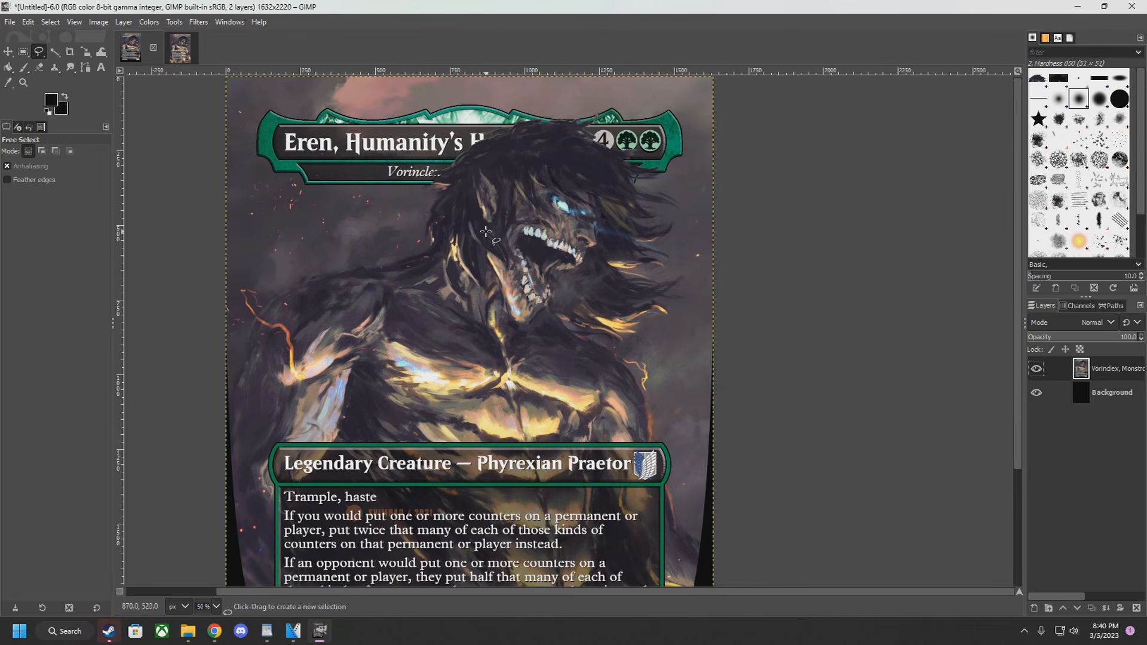
pyautogui.scroll(-5, 501, 242)
pyautogui.scroll(5, 523, 255)
pyautogui.scroll(-1, 523, 256)
pyautogui.scroll(-1, 562, 268)
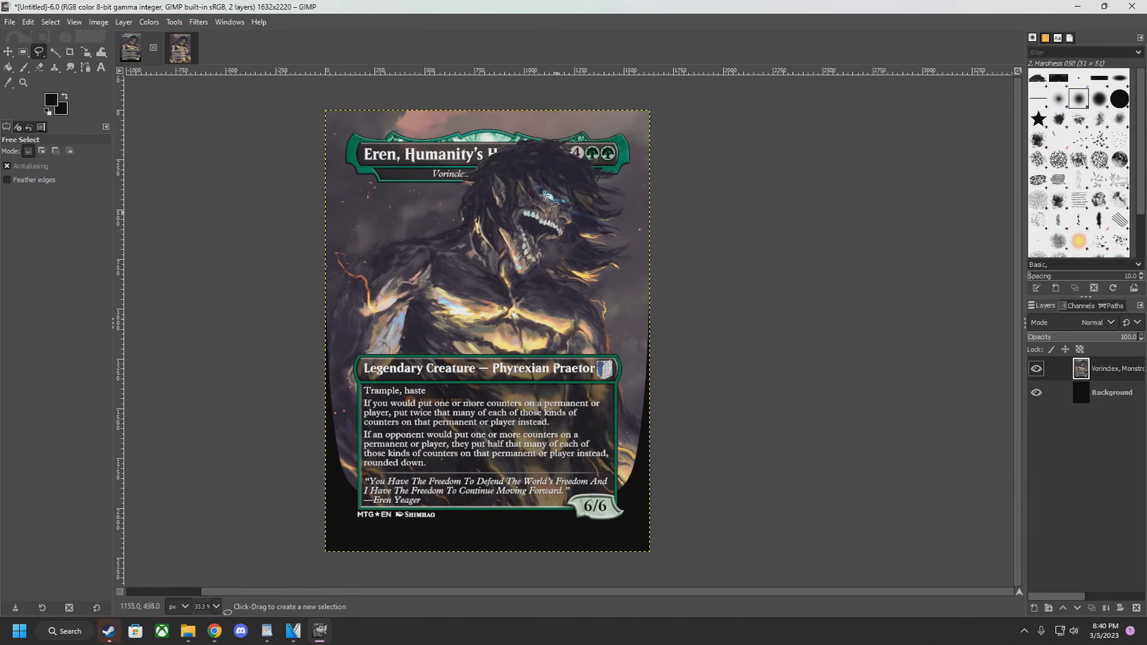
# Increase the card layer's saturation moderately with the Saturation adjustment, trying stronger amounts before settling on a lower scale
pyautogui.click(149, 22)
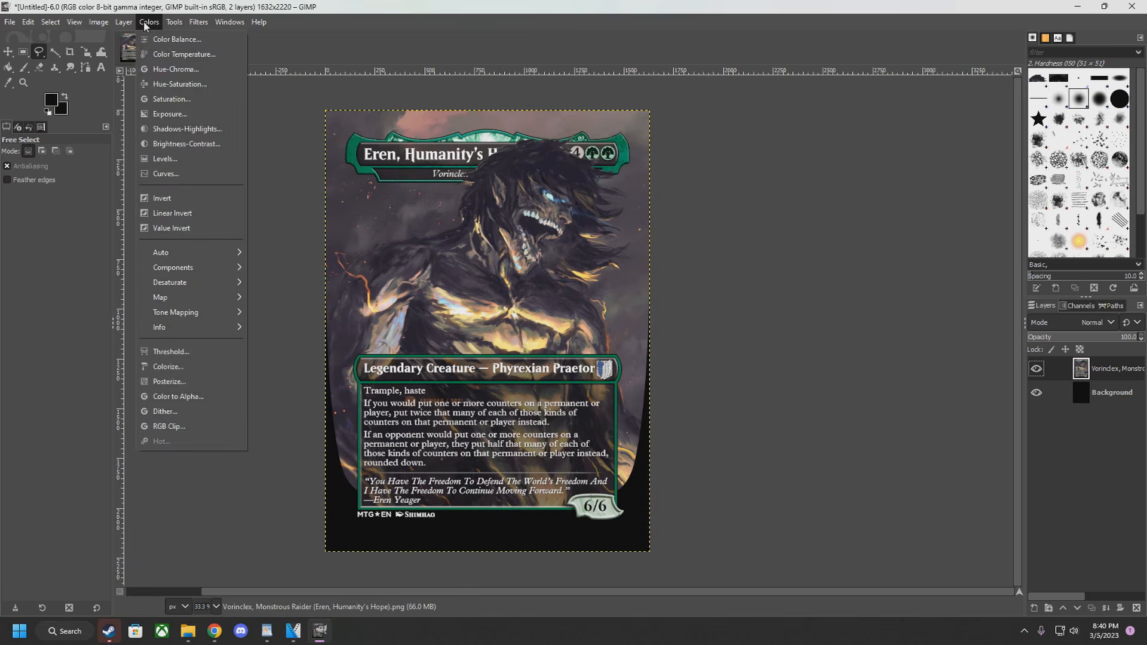
pyautogui.click(177, 103)
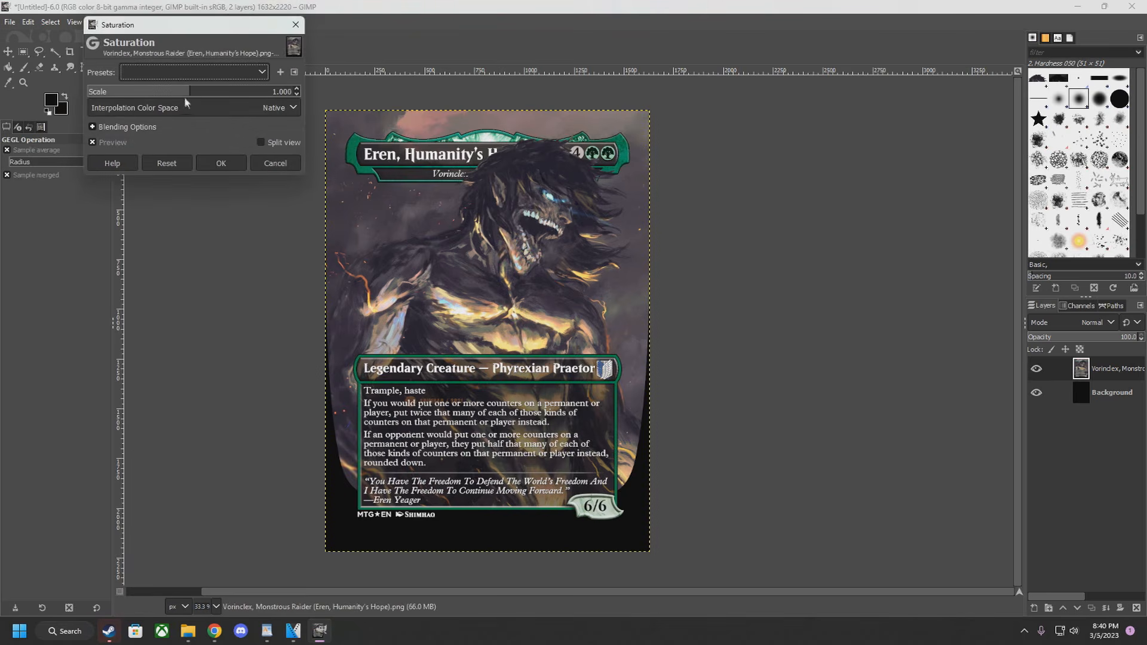
pyautogui.moveTo(188, 93); pyautogui.dragTo(191, 93)
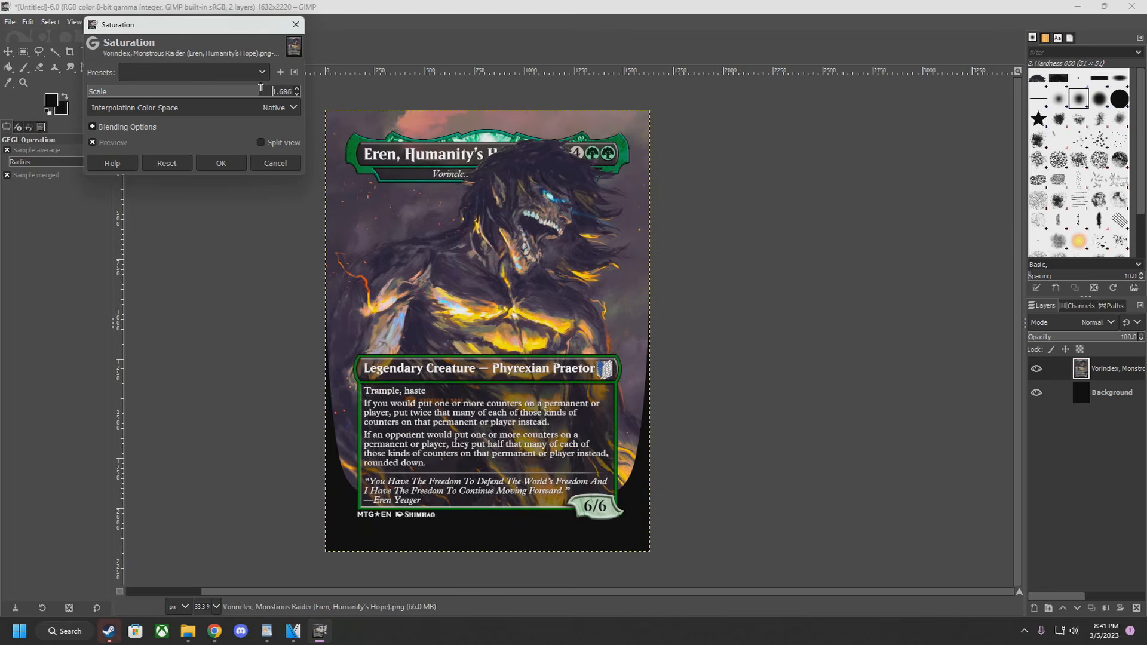
pyautogui.moveTo(277, 86); pyautogui.dragTo(297, 84)
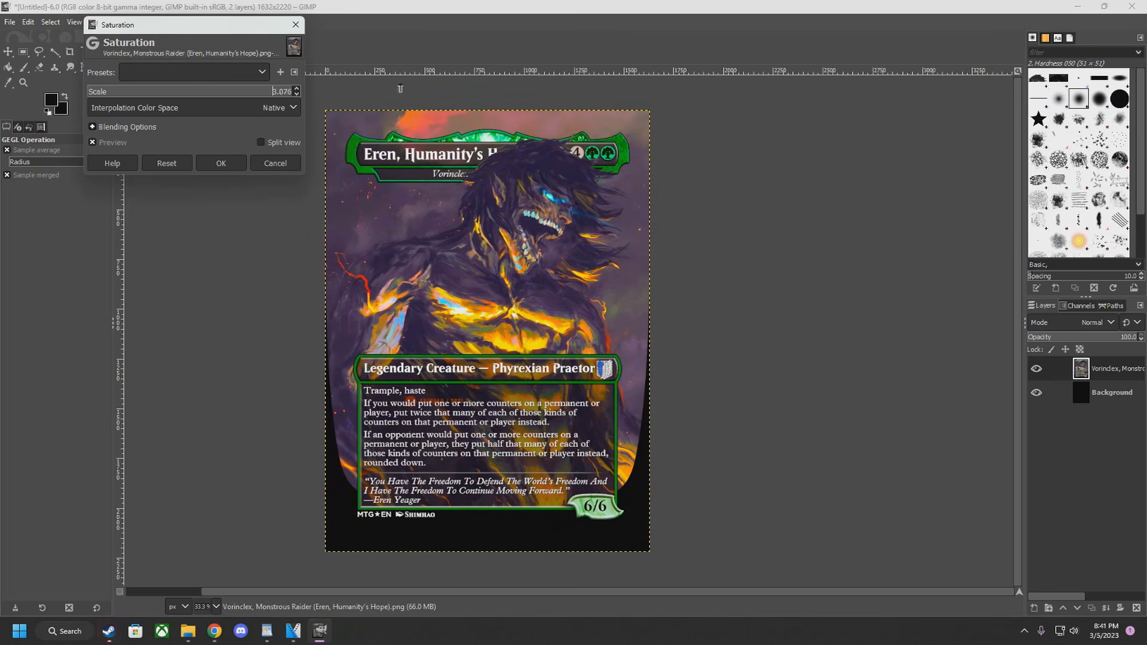
pyautogui.moveTo(351, 83); pyautogui.dragTo(253, 86)
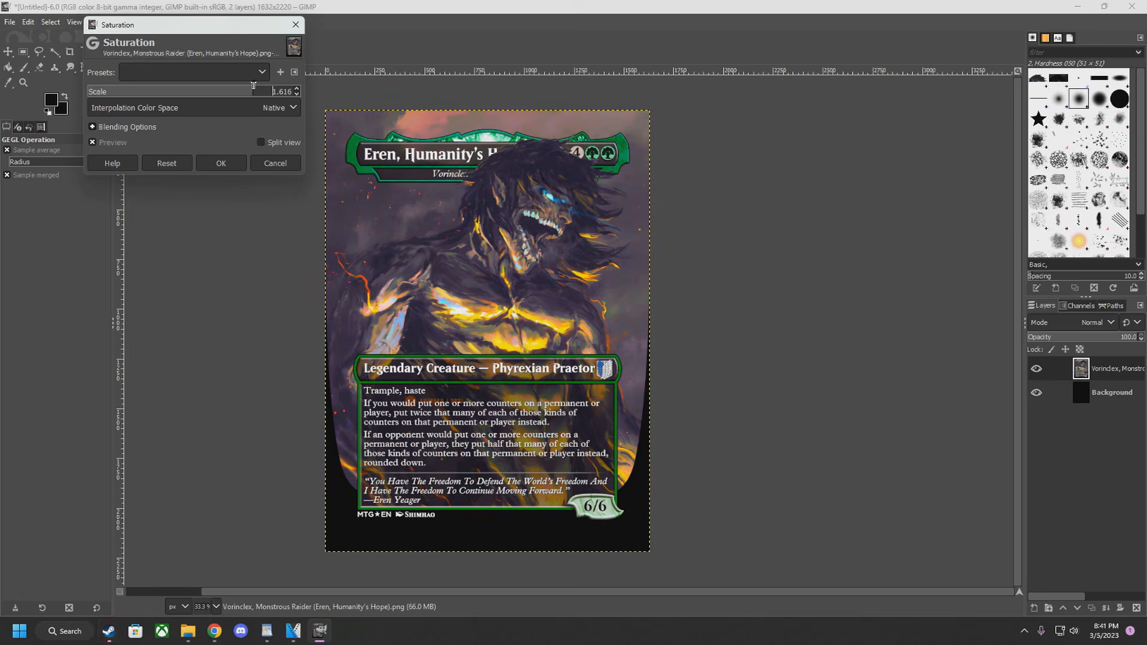
pyautogui.moveTo(244, 85); pyautogui.dragTo(242, 85)
pyautogui.click(221, 163)
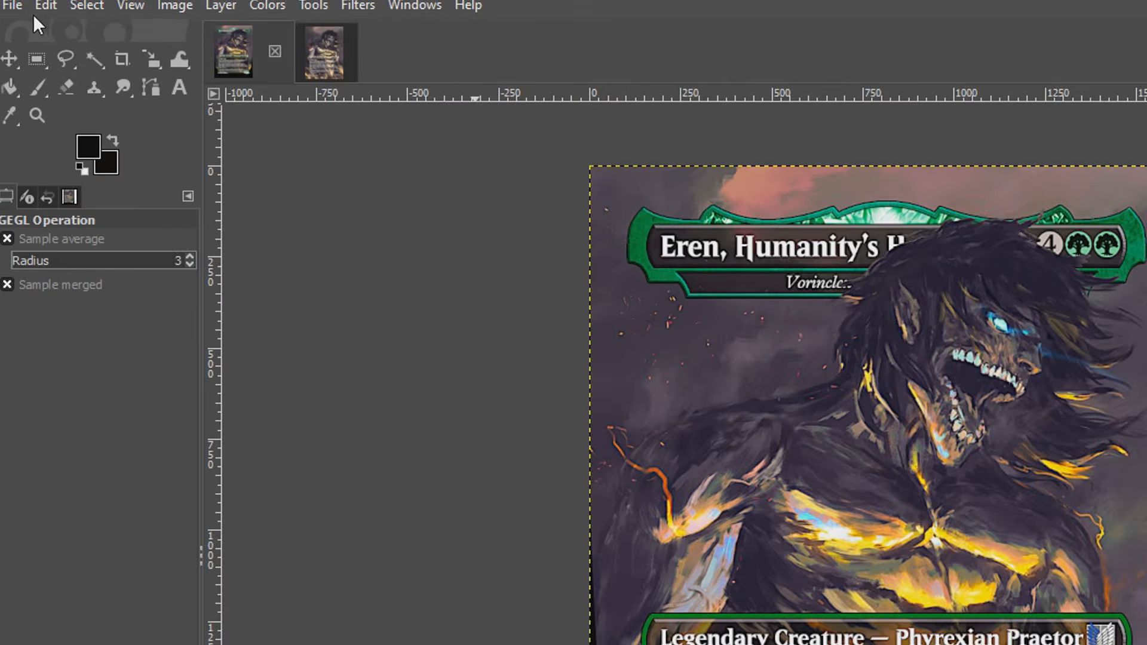
# Export the card as eren.png to the "commander duo video files" folder with the default PNG options
pyautogui.click(23, 12)
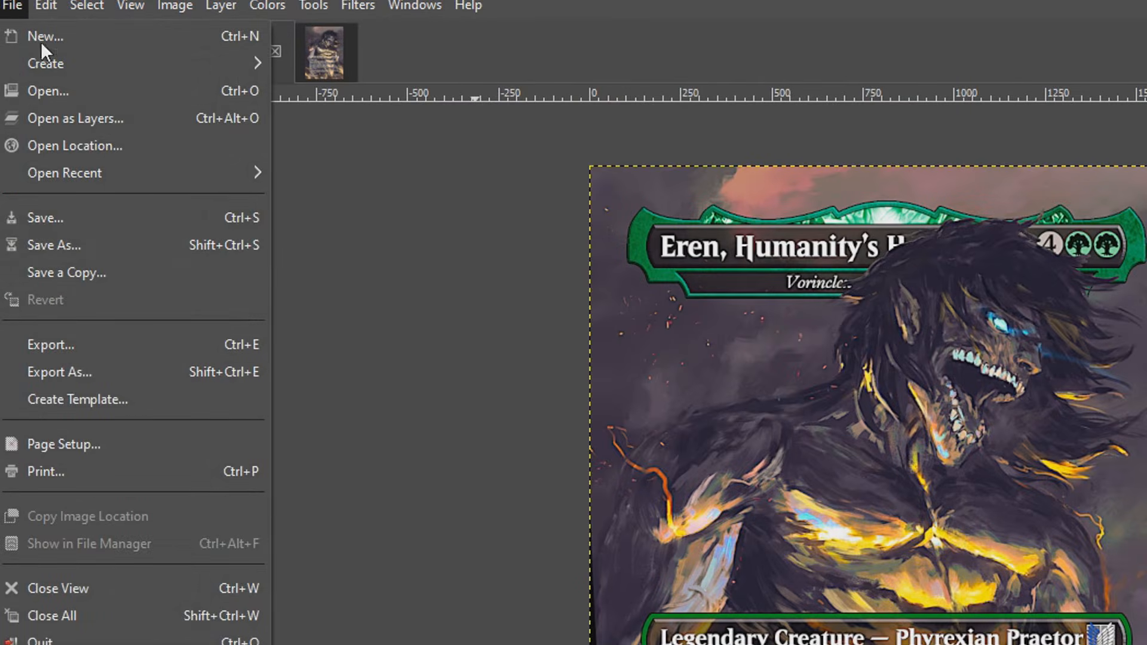
pyautogui.click(88, 346)
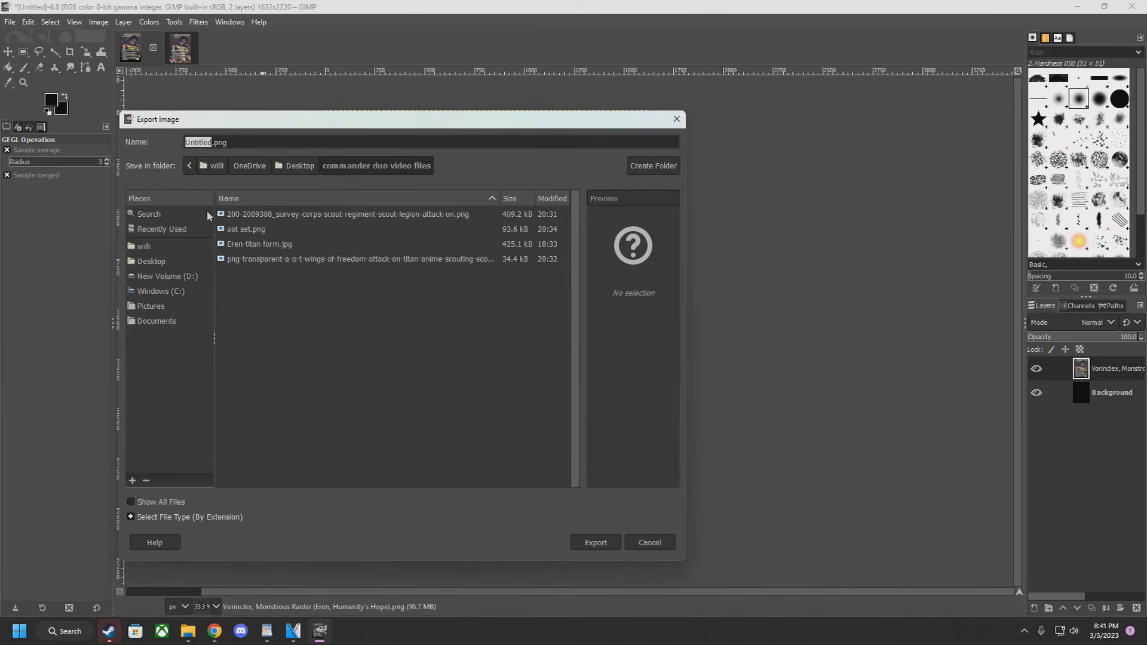
pyautogui.click(211, 143)
pyautogui.write('eren')
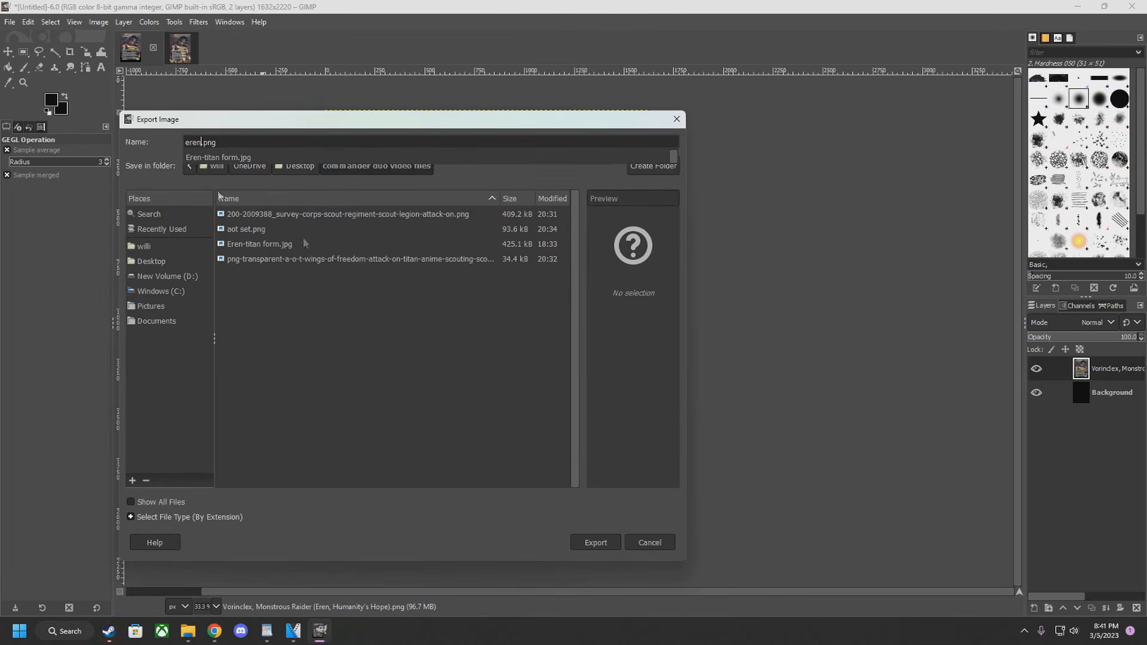
pyautogui.click(597, 546)
pyautogui.click(598, 541)
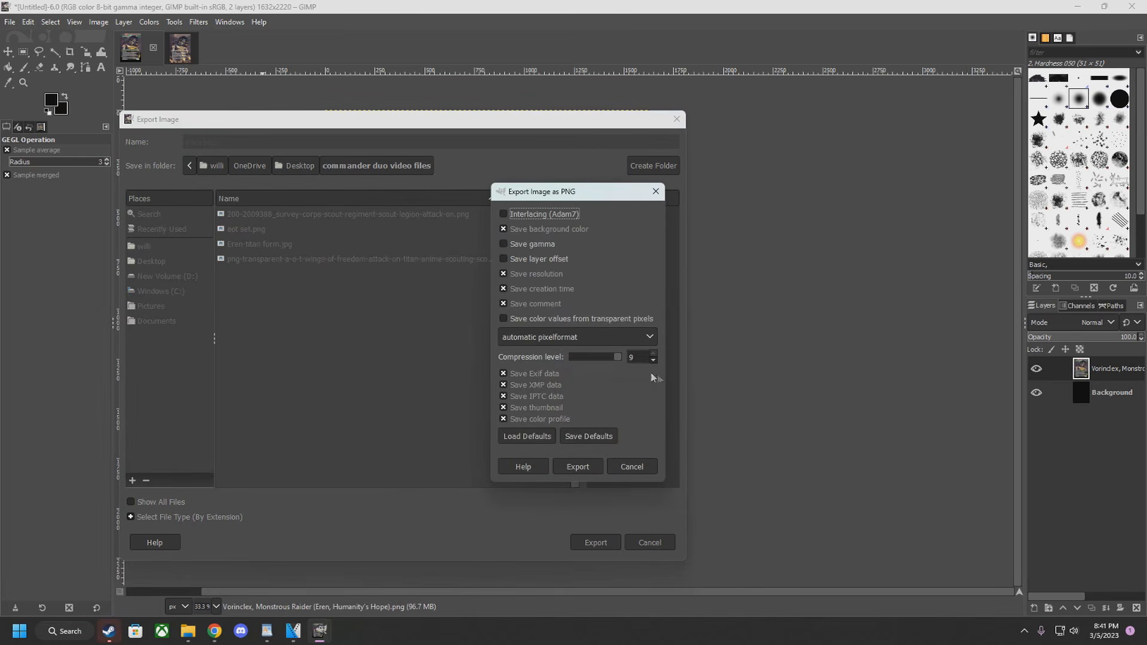
pyautogui.click(585, 466)
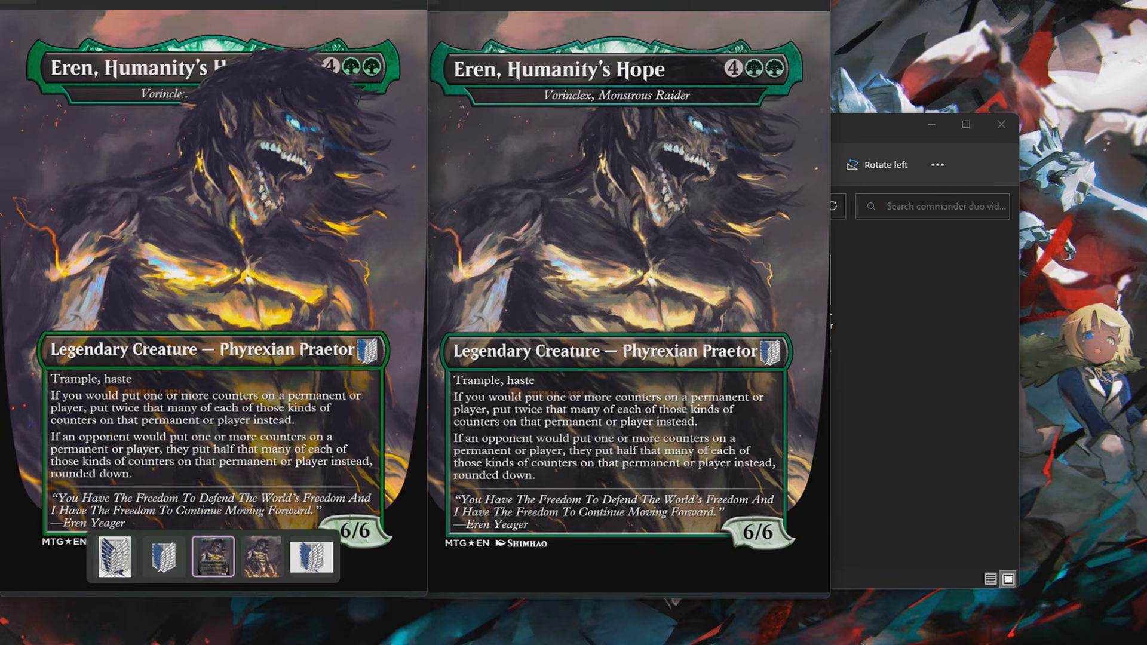
pyautogui.moveTo(203, 2); pyautogui.dragTo(200, 0)
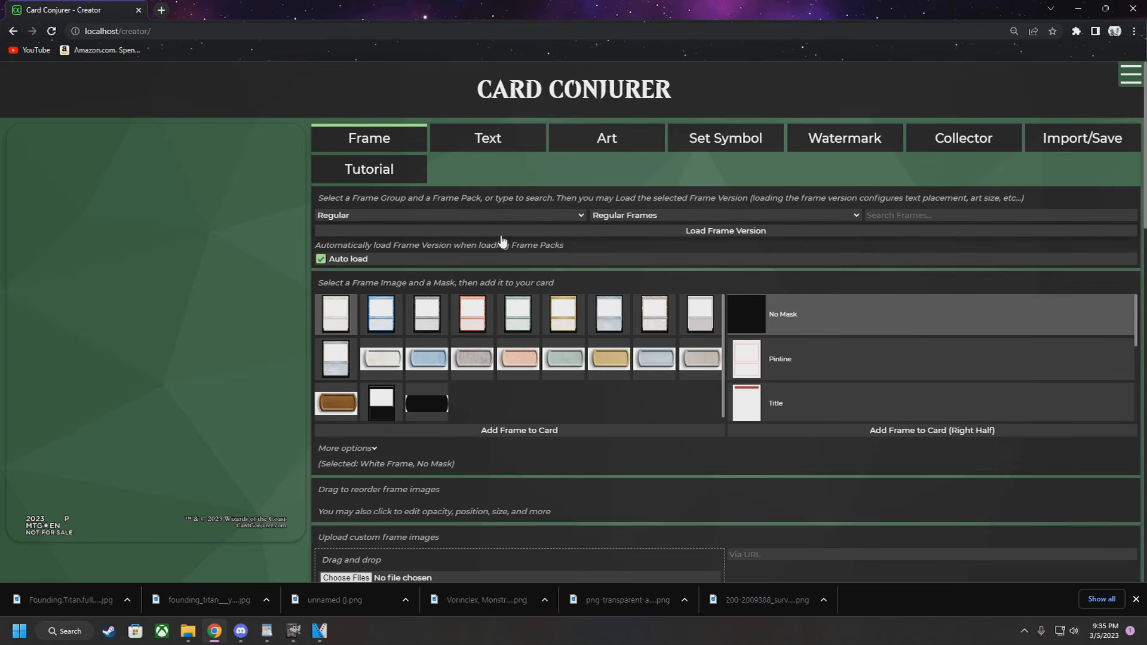
# In Card Conjurer, add the Multicolored Frame from the Borderless Frames pack in the Promos (Tall Art) group to the blank card
pyautogui.click(389, 219)
pyautogui.click(366, 230)
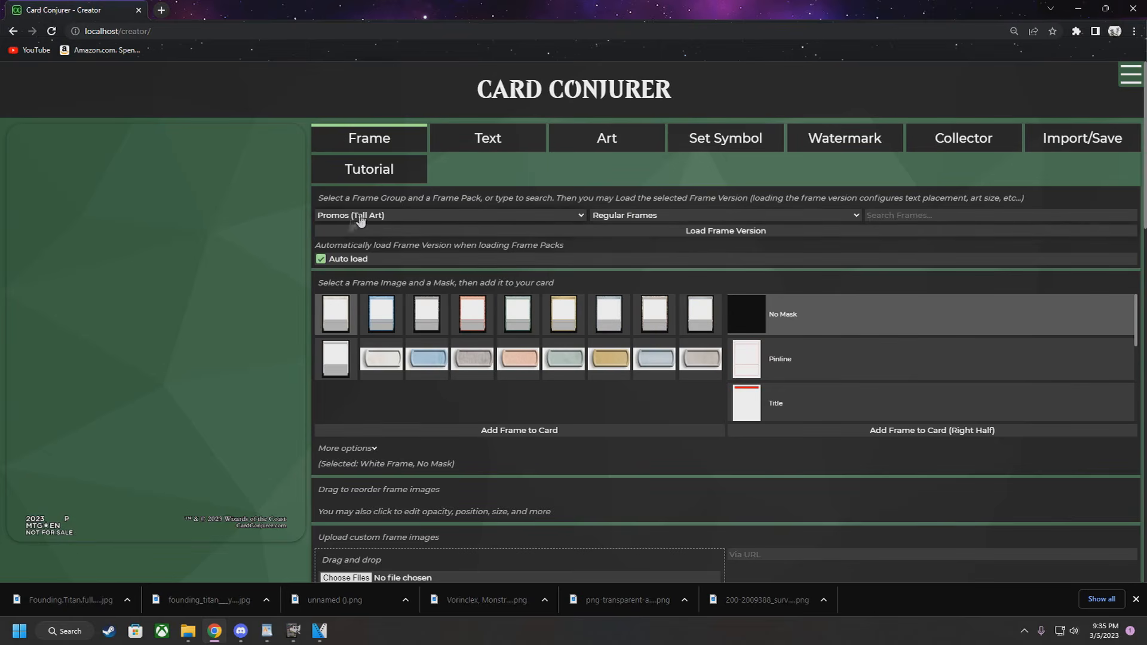
pyautogui.click(616, 216)
pyautogui.click(638, 236)
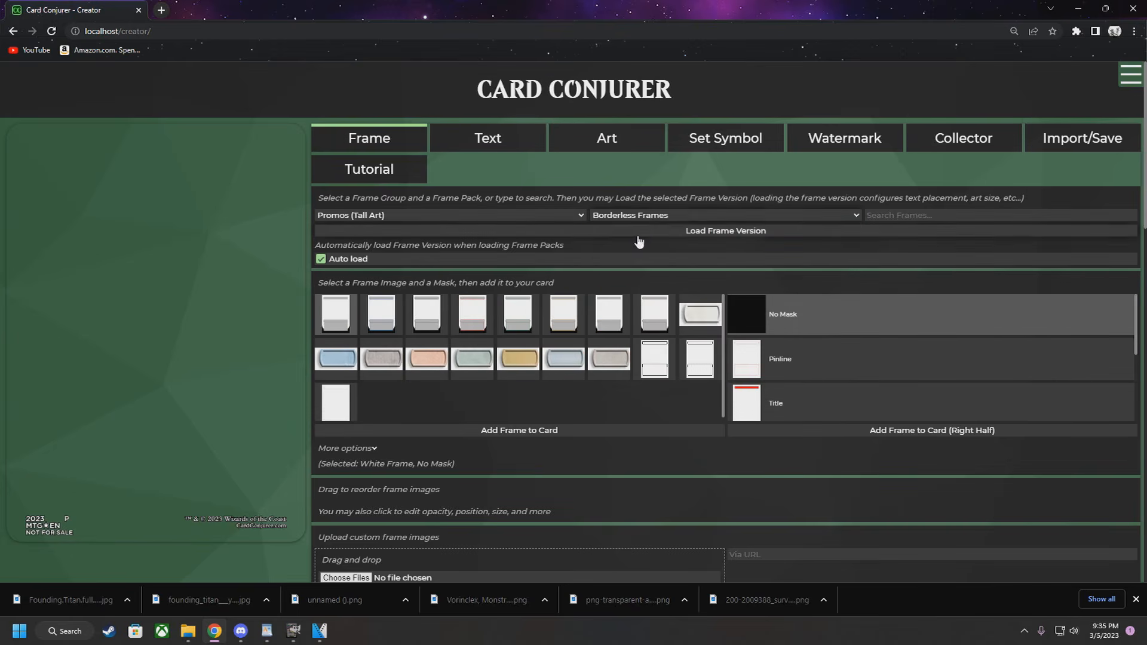
pyautogui.click(564, 313)
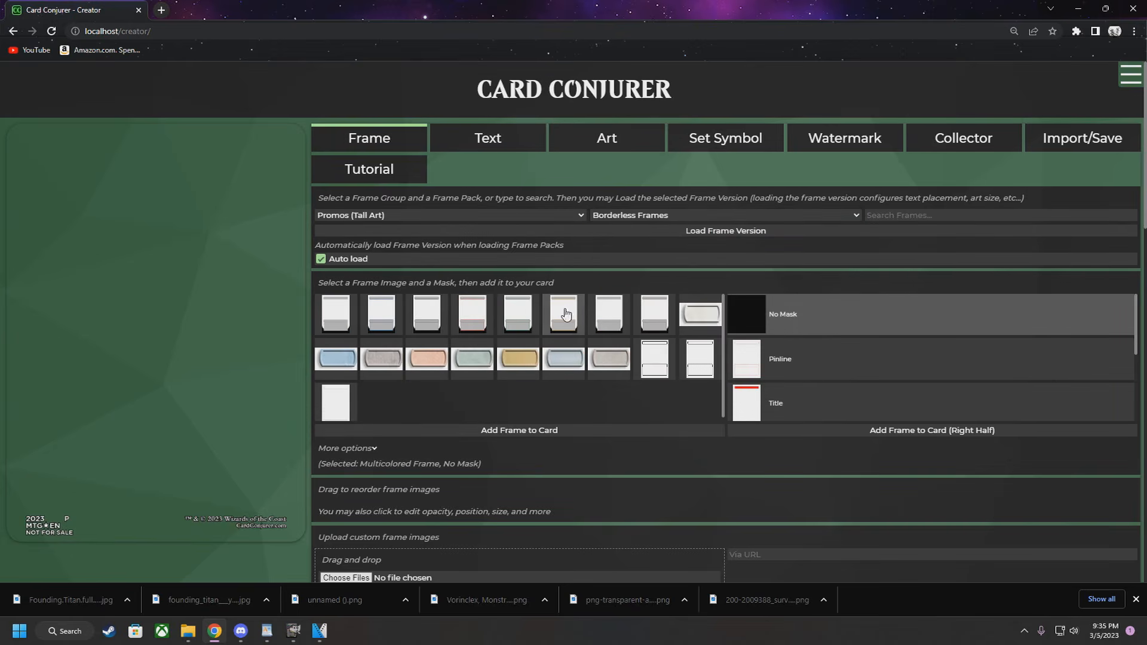
pyautogui.click(505, 435)
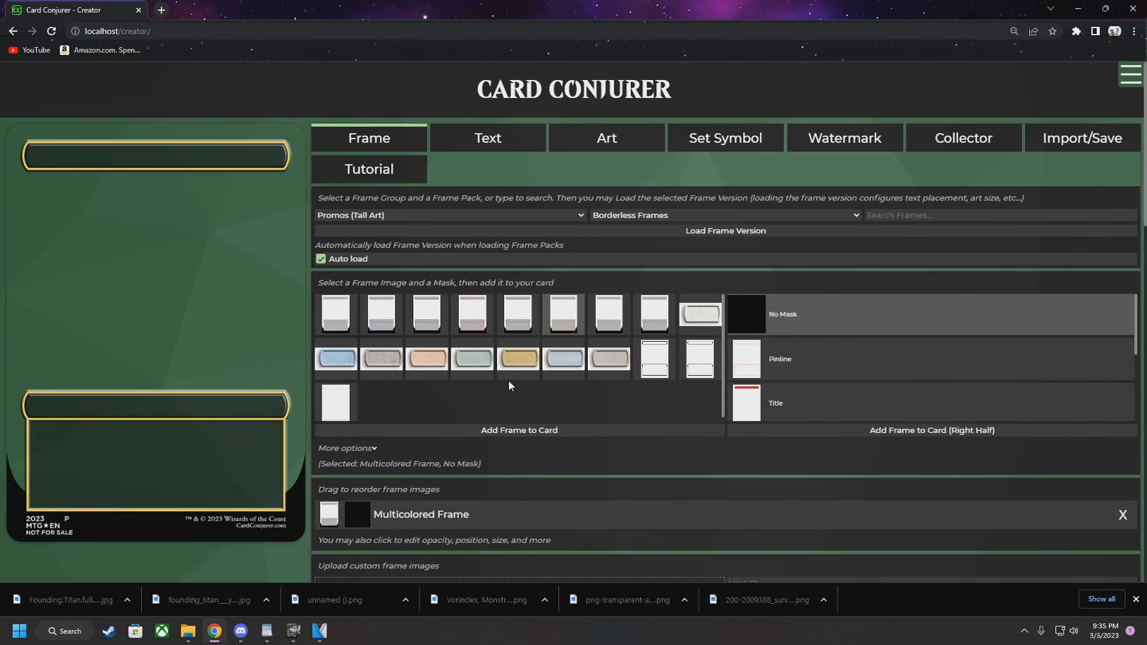
# Import the real card "Vishgraz, the Doomhive" in English by searching for "Vishgraz,"
pyautogui.click(1070, 141)
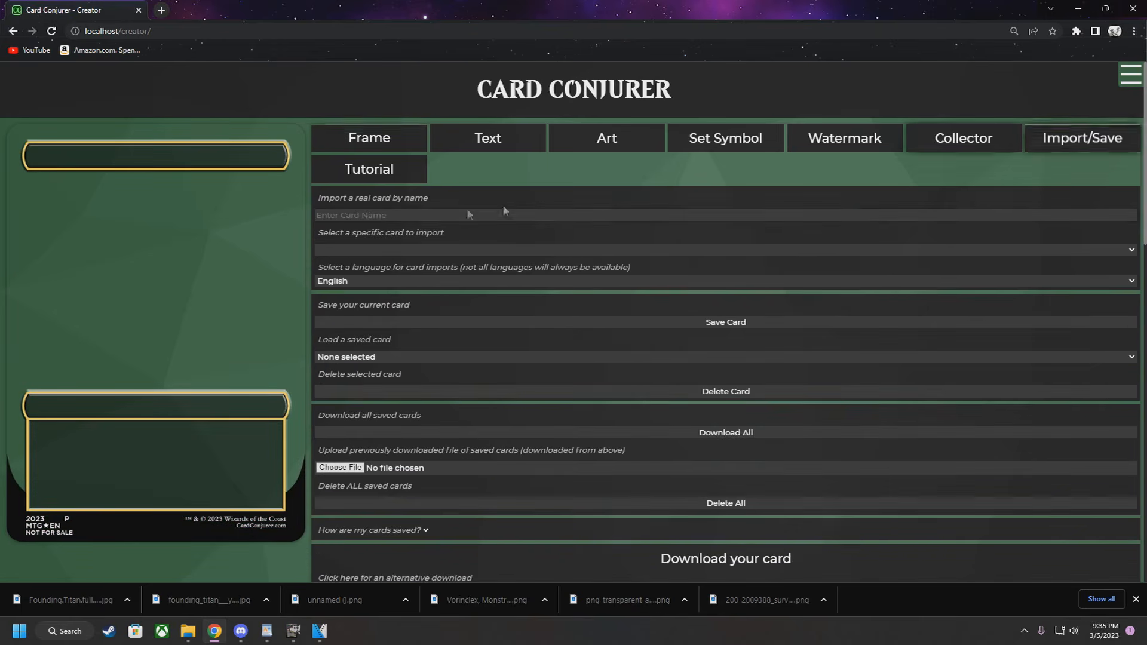
pyautogui.write('Vishgraz,')
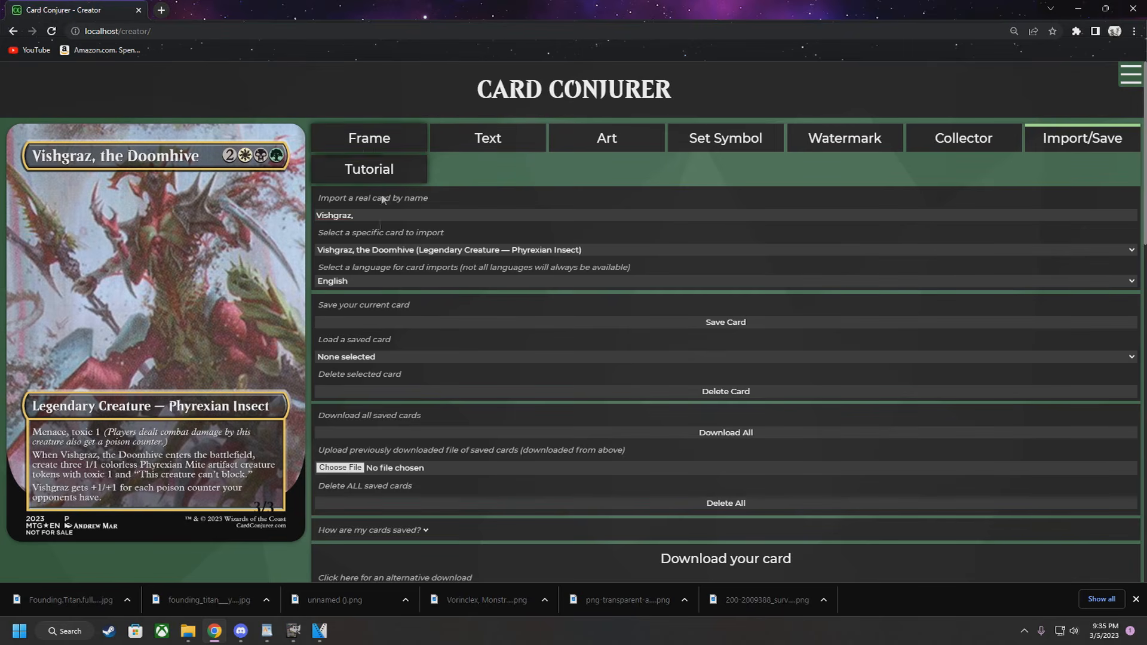
# Add the Multicolored Power/Toughness box from the Borderless Frames pack to the card
pyautogui.click(370, 140)
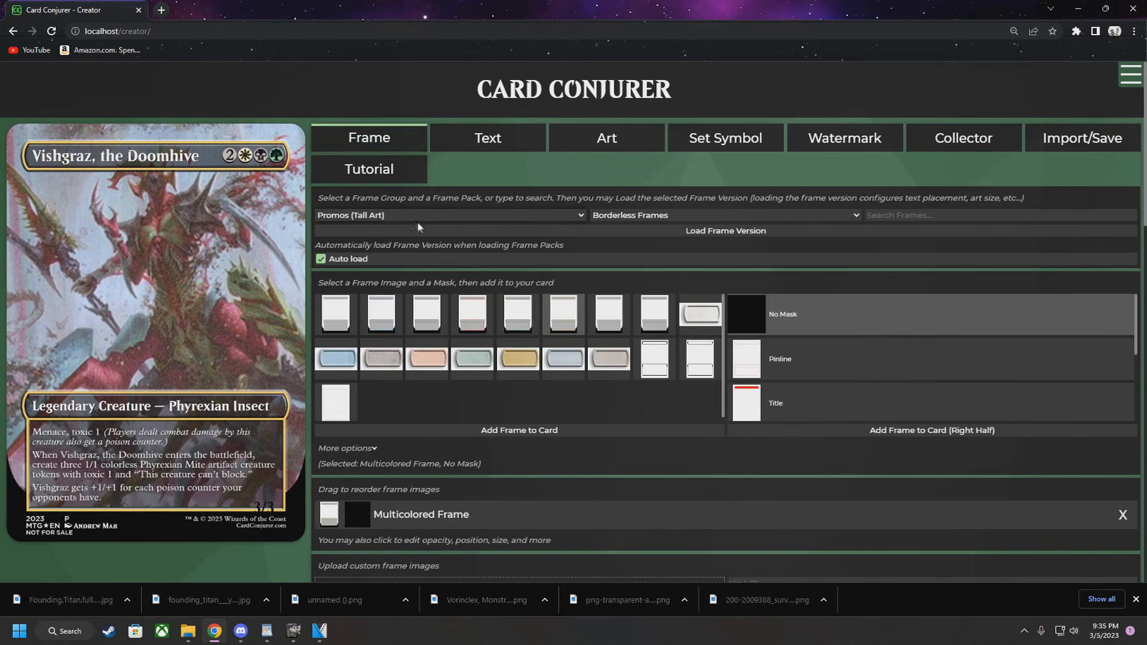
pyautogui.click(660, 216)
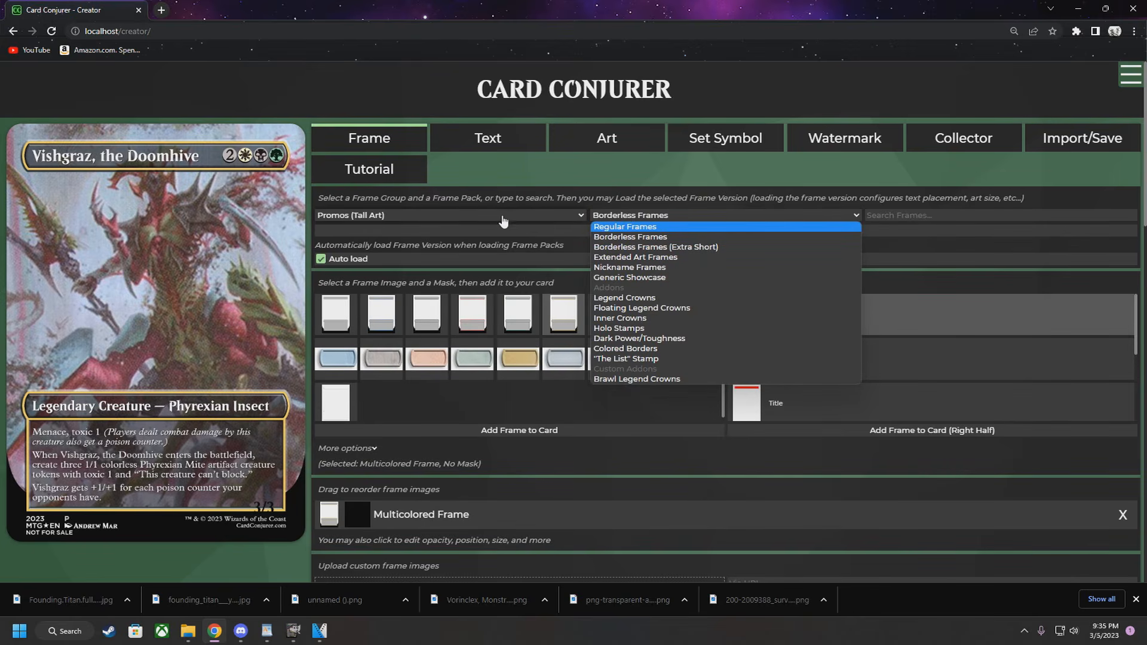
pyautogui.click(511, 186)
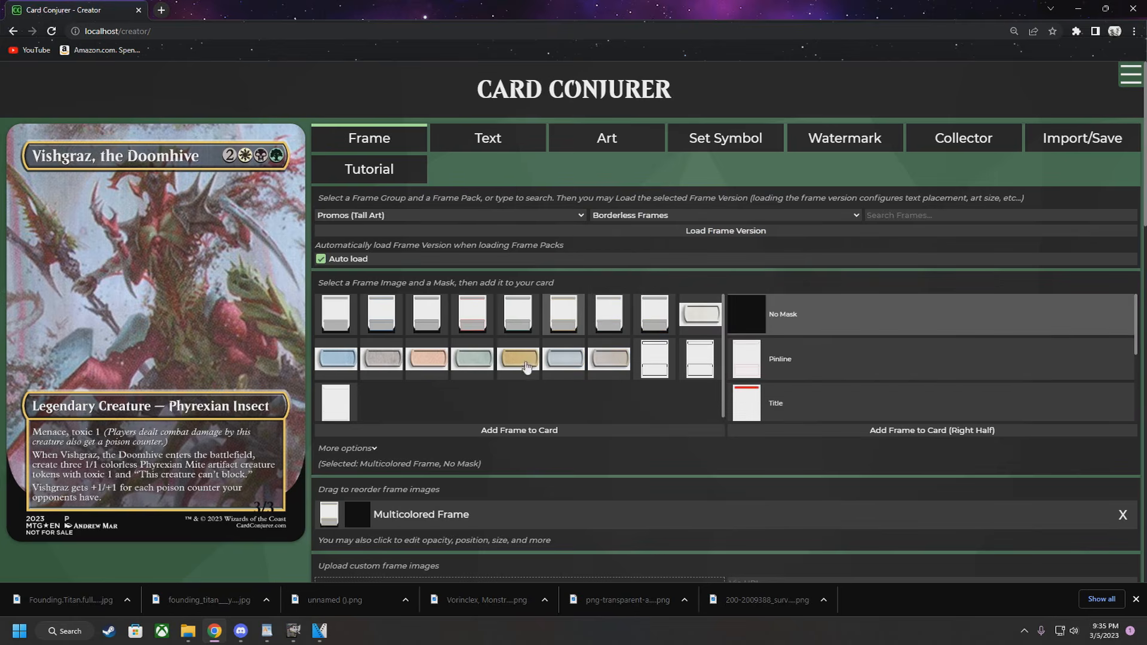
pyautogui.click(525, 362)
pyautogui.click(519, 430)
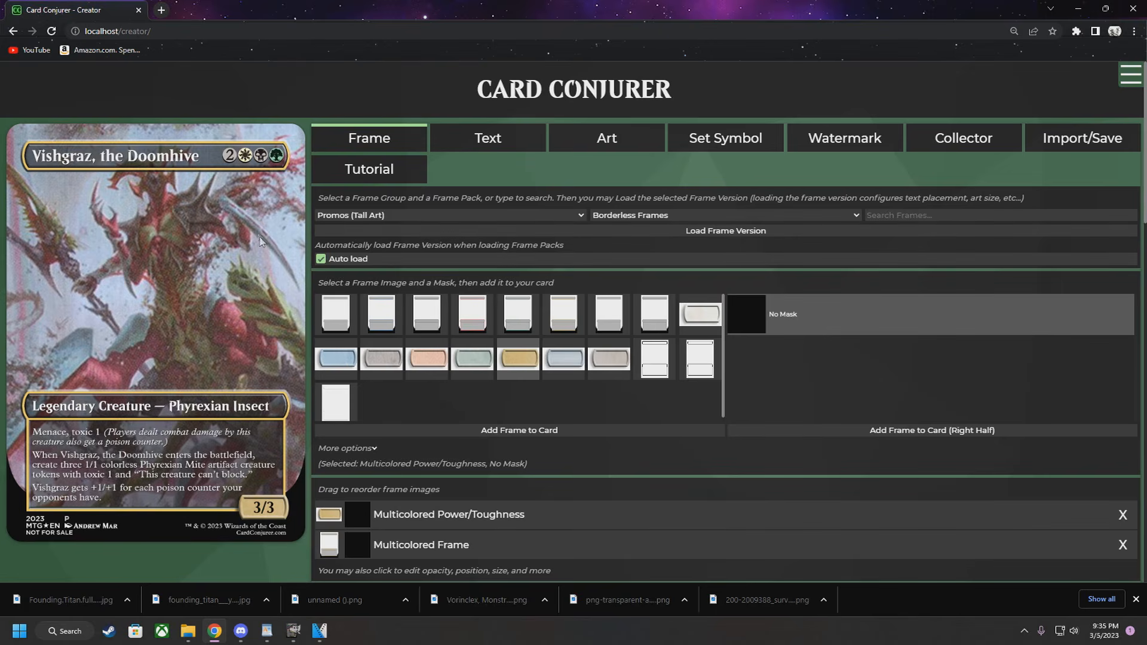
# Turn off automatic loading of frame versions and switch the frame group to Showcase Frames
pyautogui.click(321, 260)
pyautogui.click(352, 215)
pyautogui.click(355, 303)
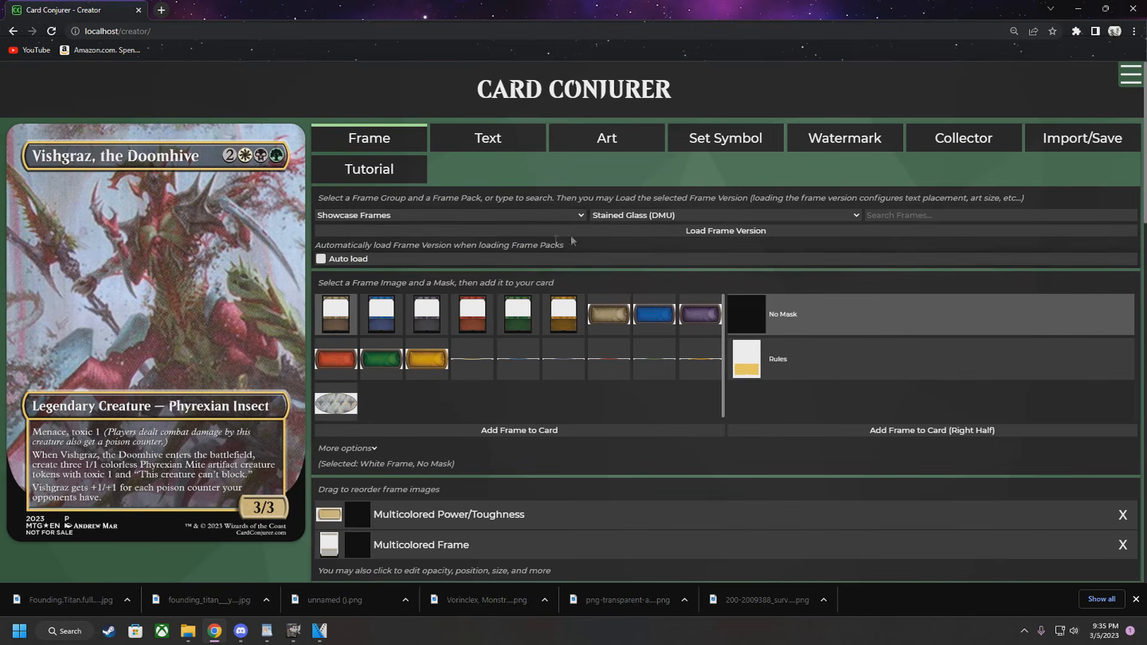
# Try the Black Power/Toughness box from the Stained Glass (DMU) pack on the card, and remove it again
pyautogui.click(699, 313)
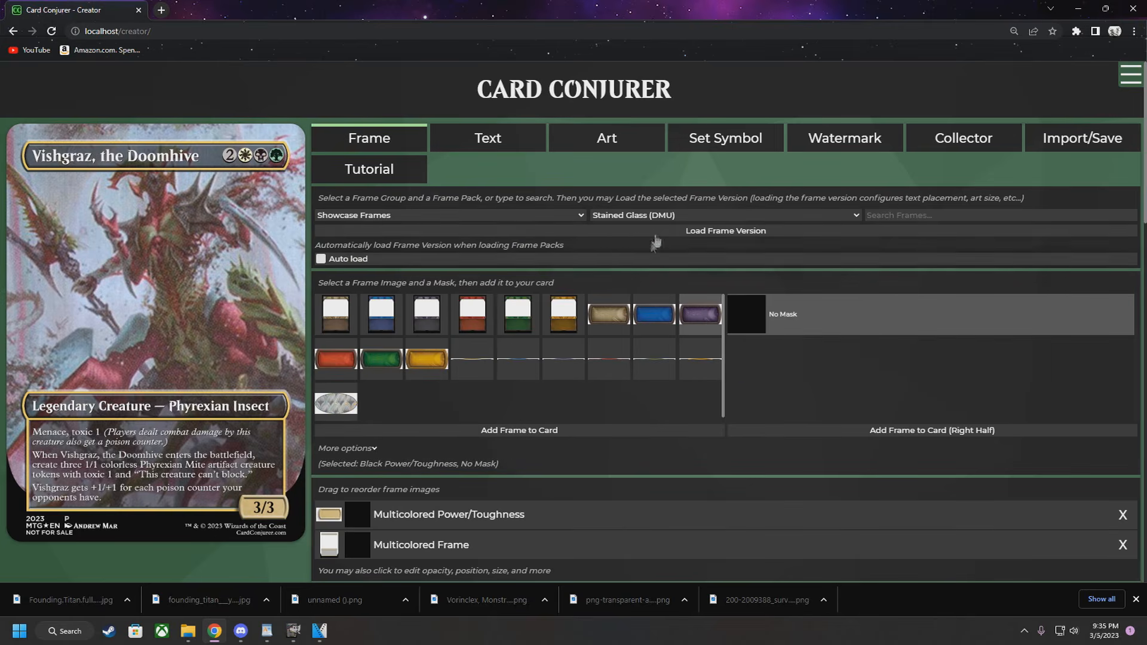
pyautogui.click(484, 430)
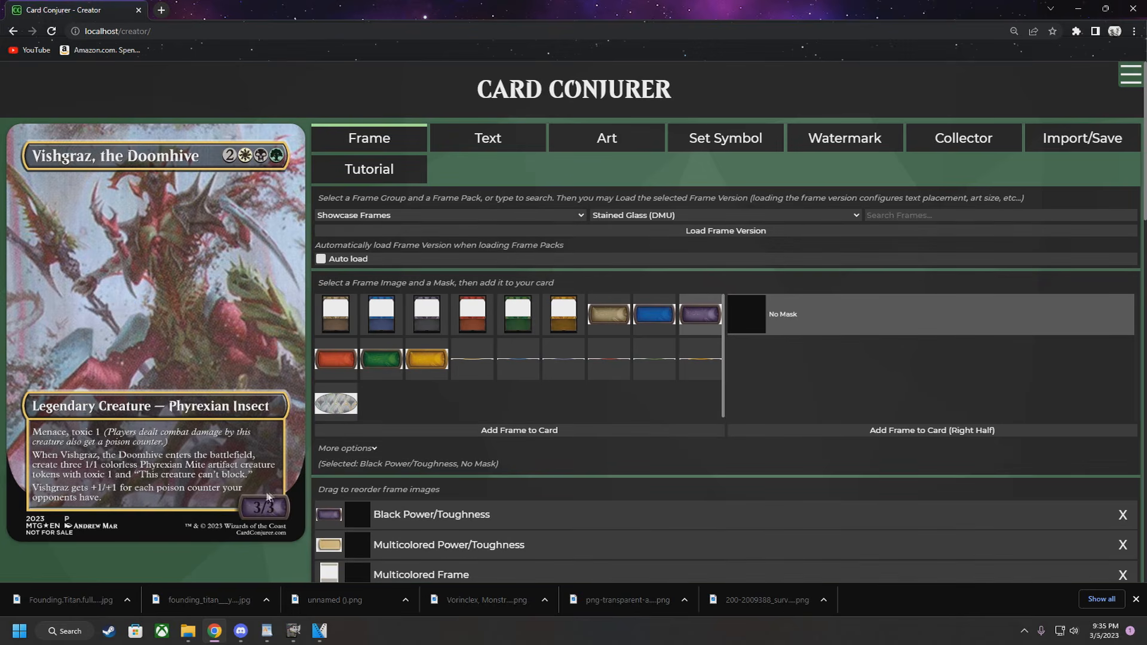
pyautogui.click(1122, 515)
# Try the Black Power/Toughness box from the Art Deco (SNC) pack on the card, and remove it again
pyautogui.click(605, 217)
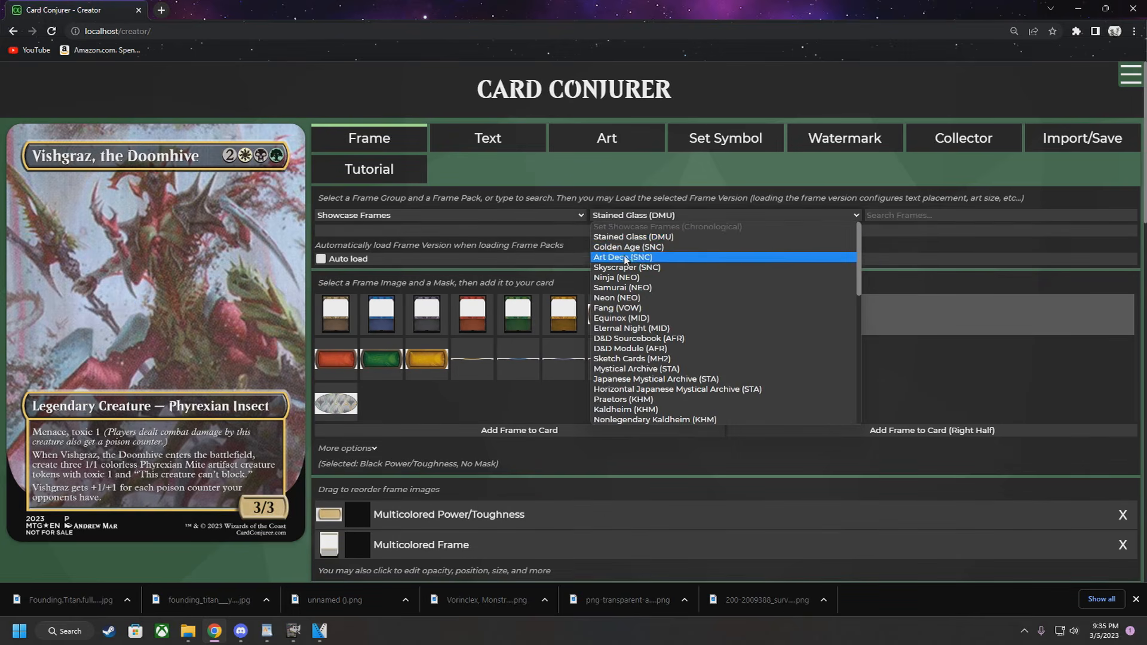
pyautogui.click(624, 257)
pyautogui.click(349, 361)
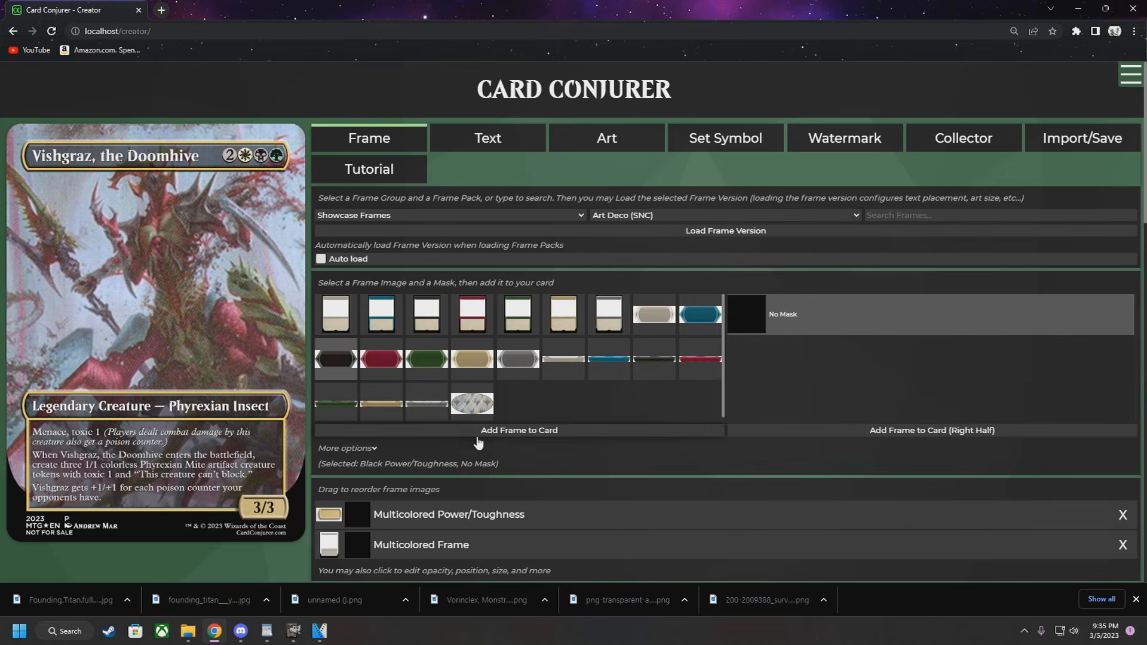
pyautogui.click(480, 431)
pyautogui.click(1123, 515)
# Try the Green Power/Toughness box from the Fang (VOW) pack on the card, and remove it again
pyautogui.click(681, 216)
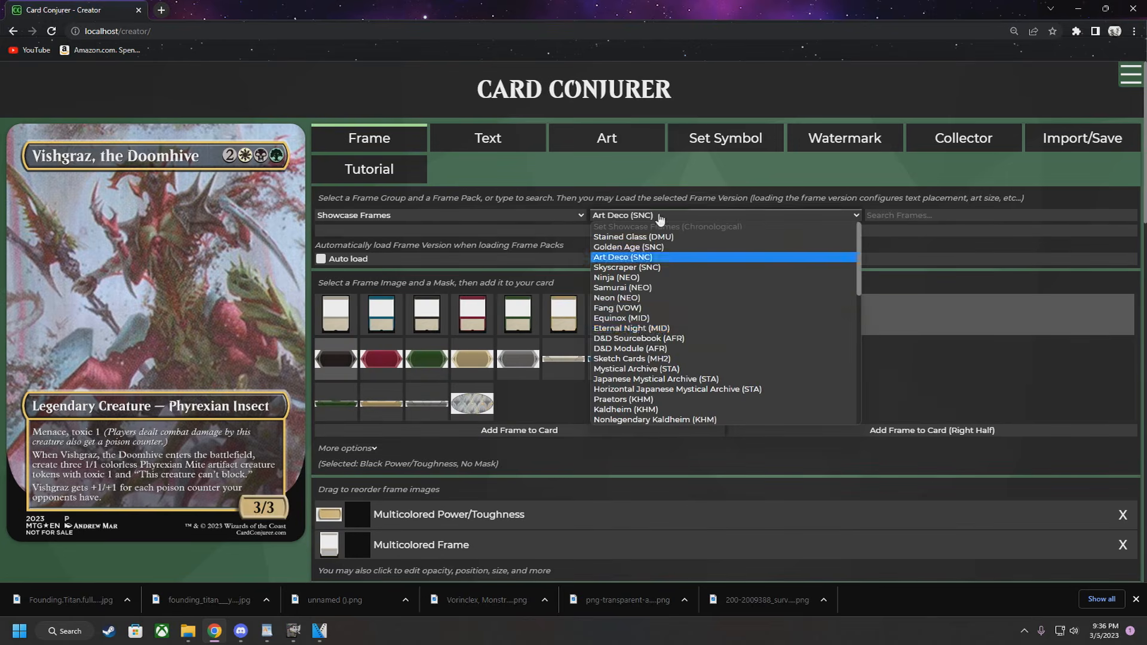
pyautogui.click(658, 308)
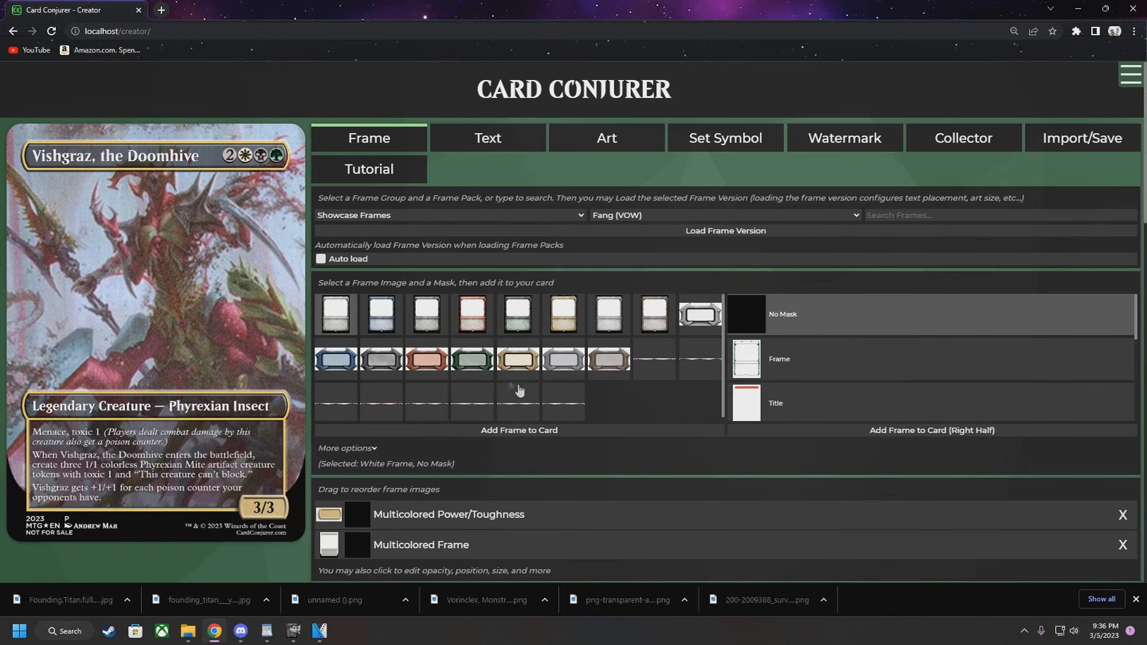
pyautogui.click(469, 365)
pyautogui.click(496, 431)
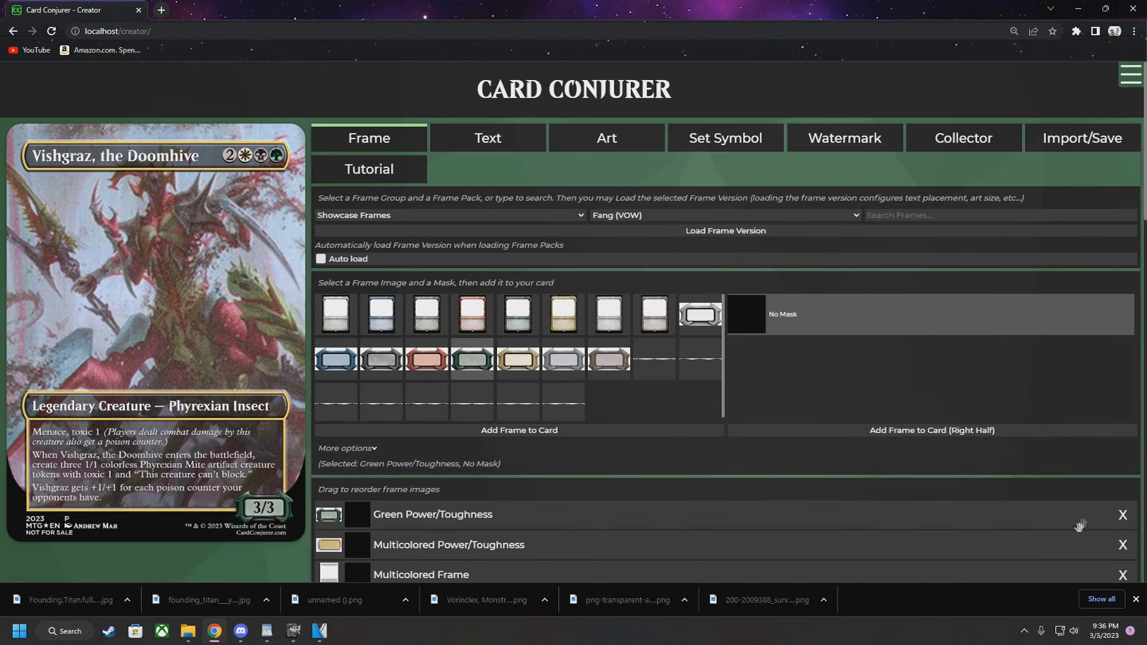
pyautogui.click(1122, 515)
# Try the Multicolored Power/Toughness (Front) box from the Equinox (MID) pack on the card, and remove it again
pyautogui.click(693, 215)
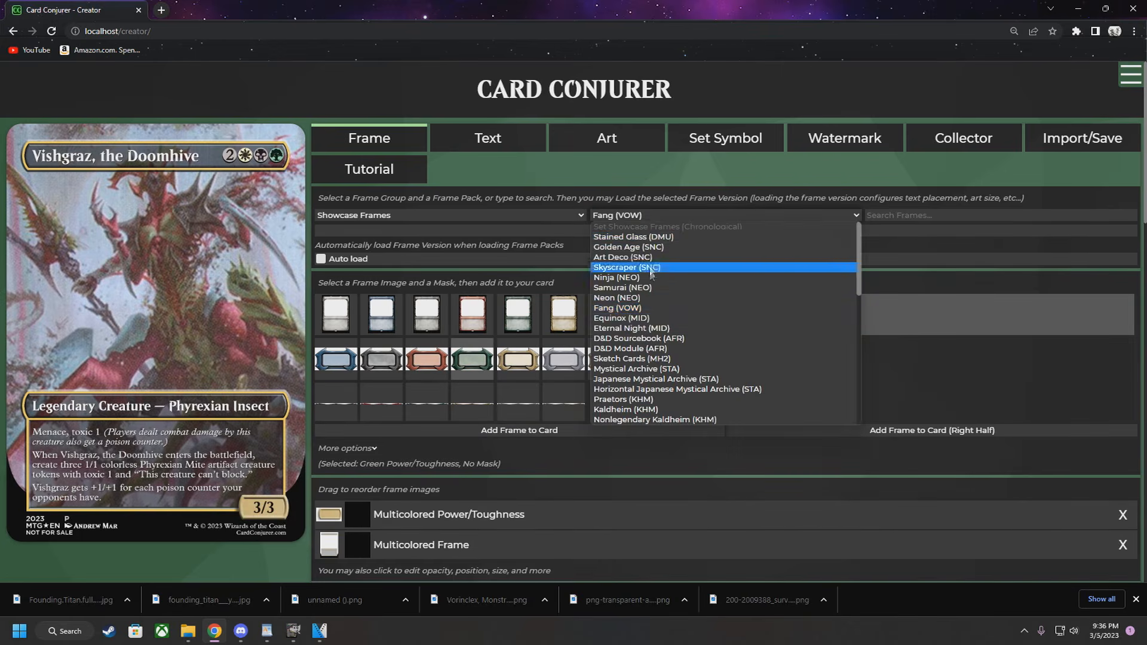
pyautogui.click(622, 318)
pyautogui.click(517, 361)
pyautogui.click(513, 431)
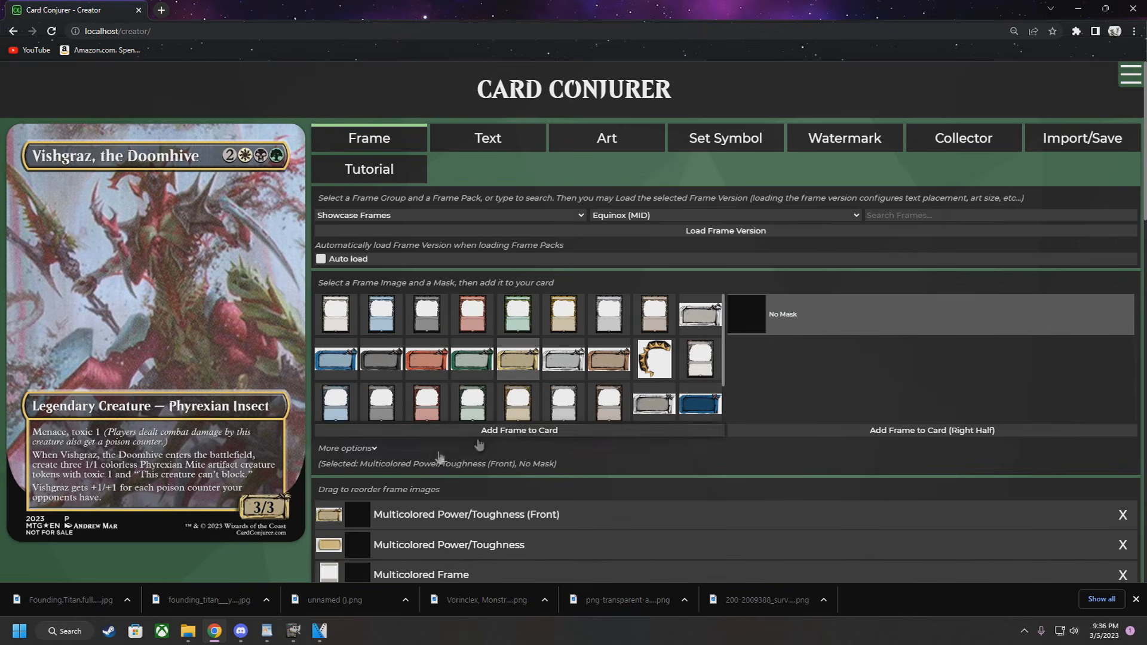
pyautogui.click(1123, 515)
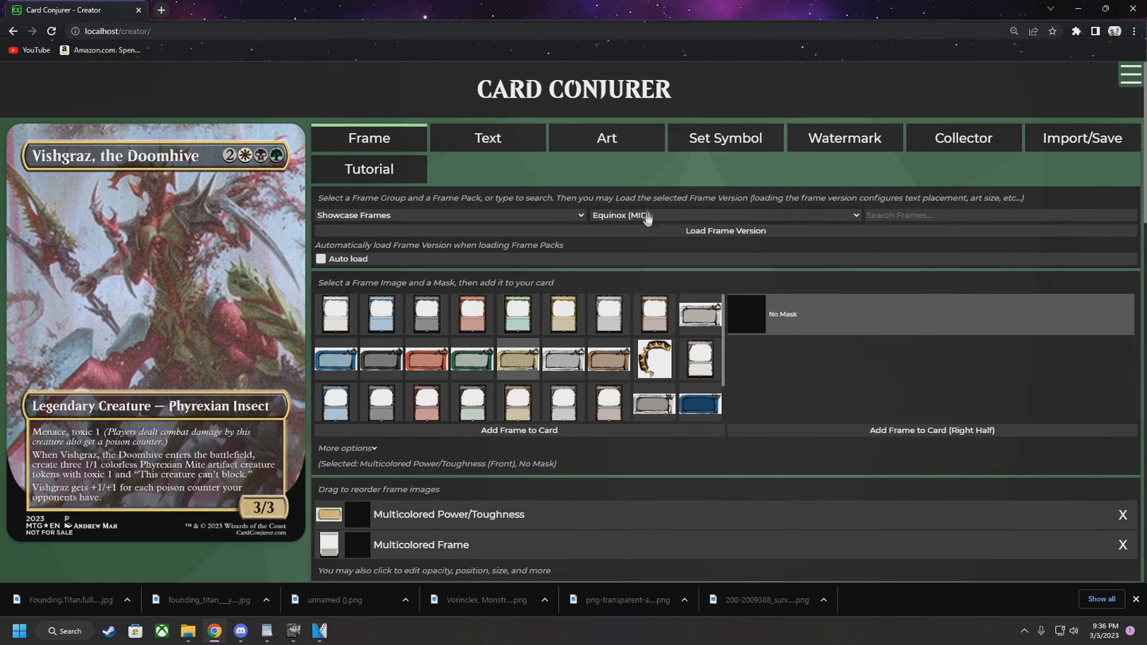
# Try replacing the card's borderless power/toughness box with the Multicolored Power/Toughness box from the Praetors (KHM) pack
pyautogui.click(643, 216)
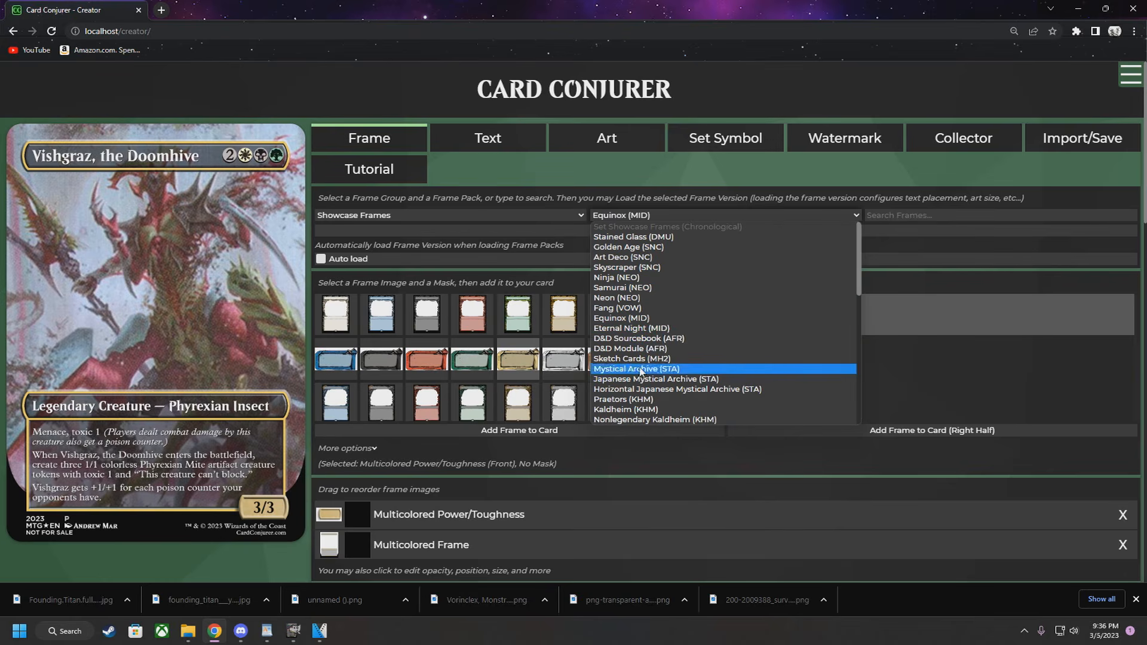
pyautogui.click(625, 399)
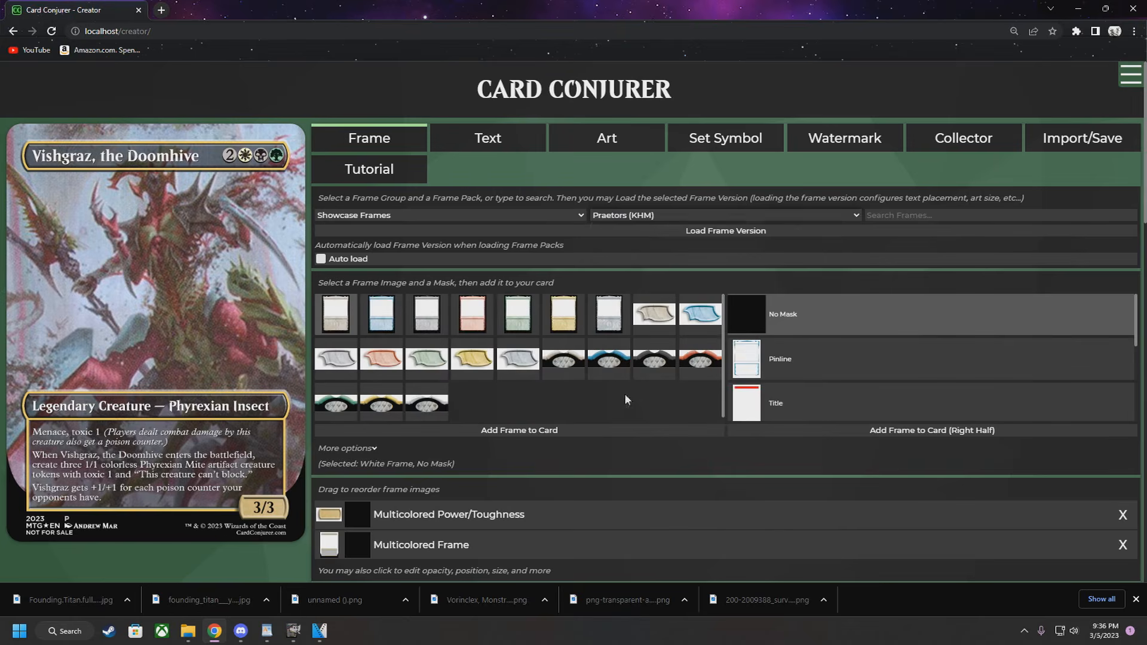
pyautogui.click(482, 362)
pyautogui.click(508, 429)
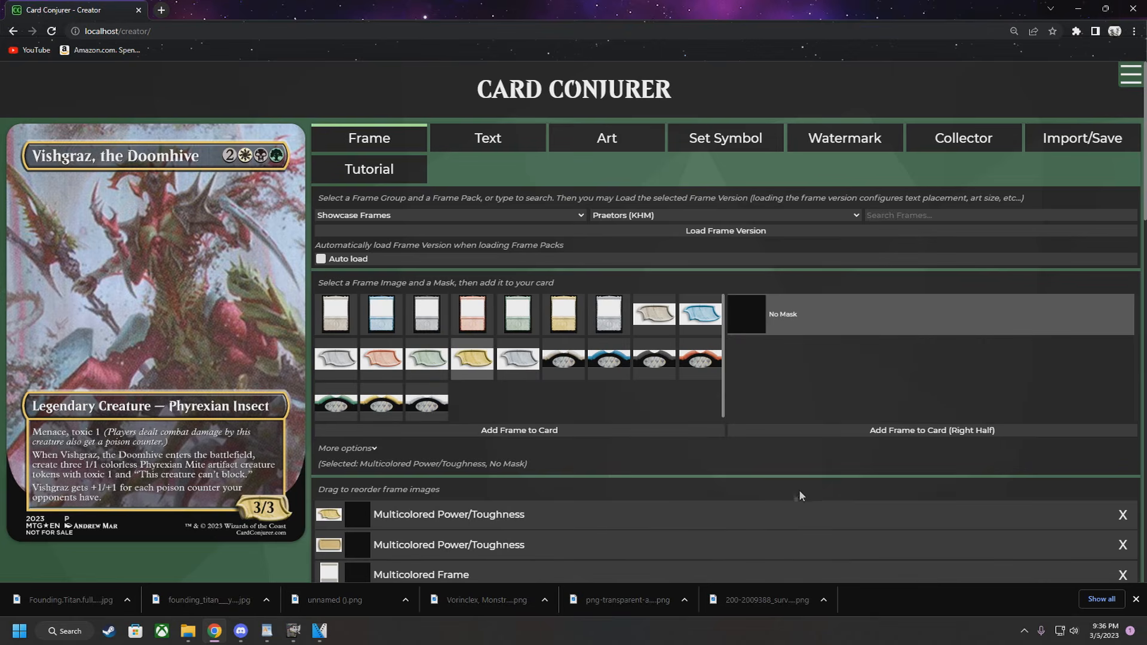
pyautogui.click(1122, 545)
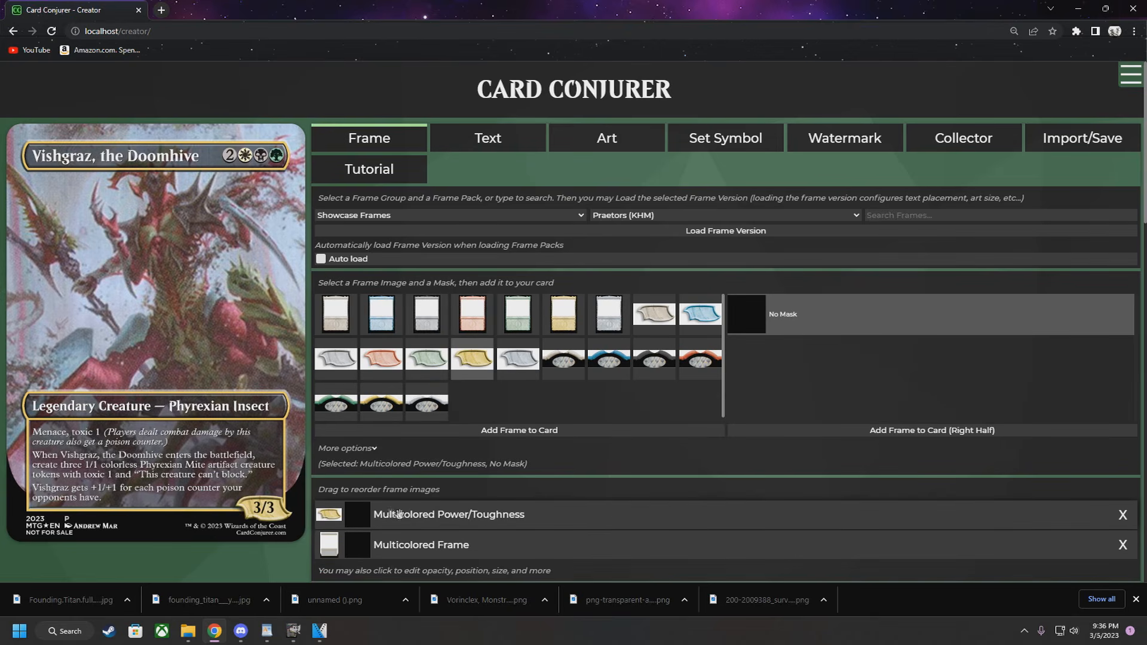
# Replace the card's power/toughness box with the Multicolored Power/Toughness box from the Fang (VOW) pack
pyautogui.click(1123, 515)
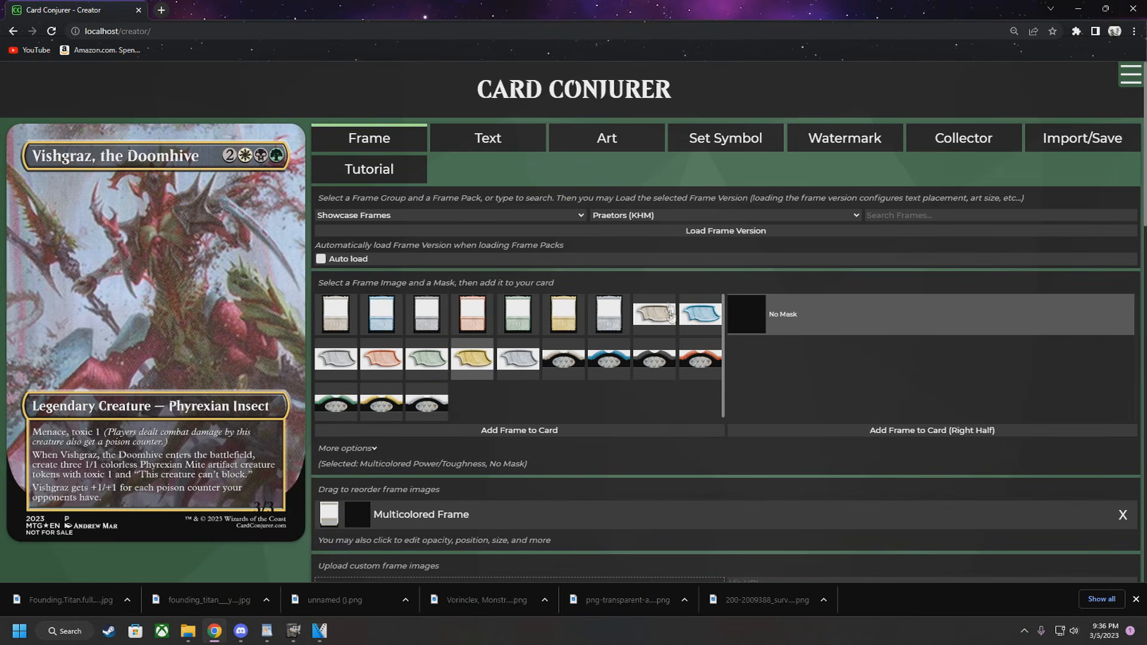
pyautogui.click(633, 216)
pyautogui.click(629, 309)
pyautogui.click(518, 360)
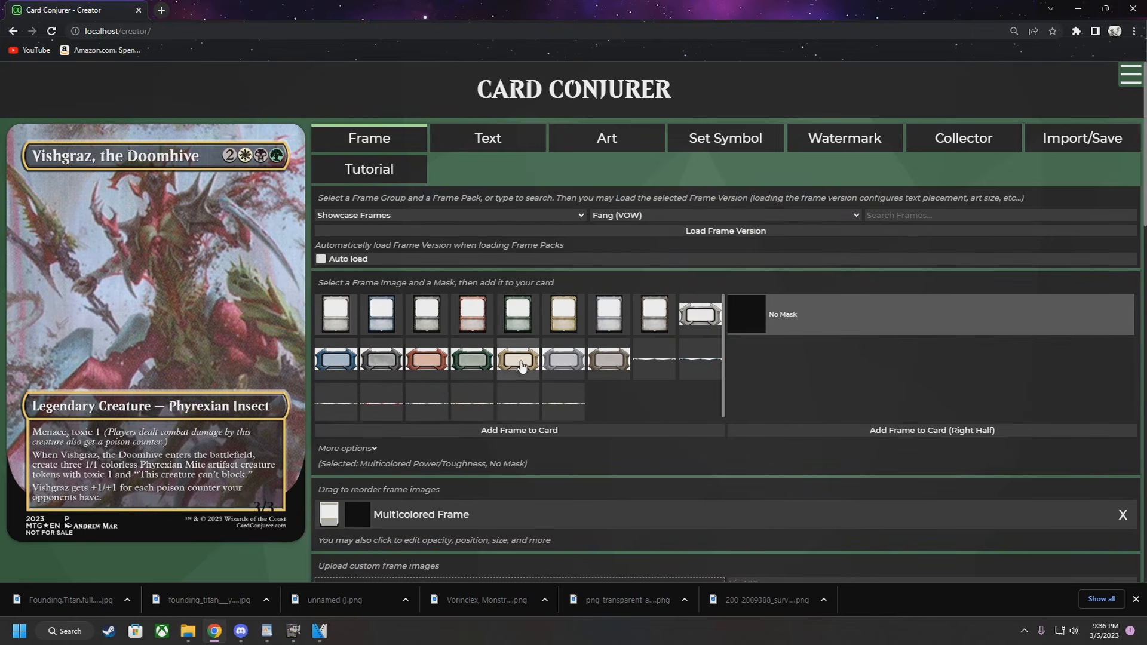
pyautogui.click(536, 430)
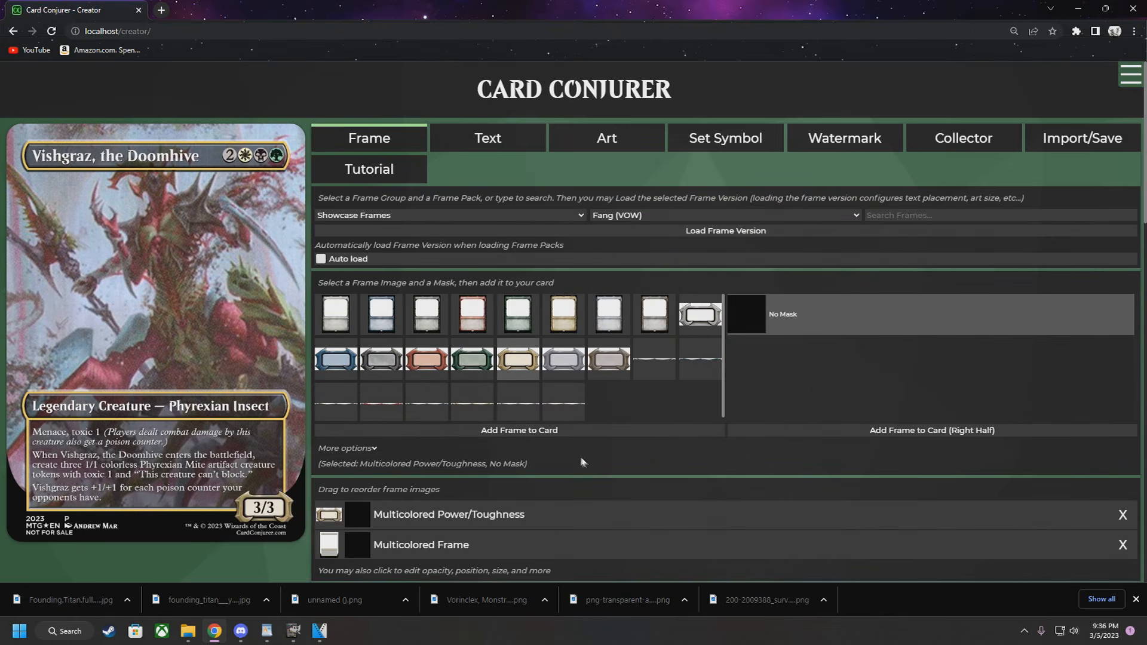
# Turn automatic frame version loading back on and add the Borderless Extension from the Generic Margins pack in the 1/8th Inch Margin group
pyautogui.click(321, 259)
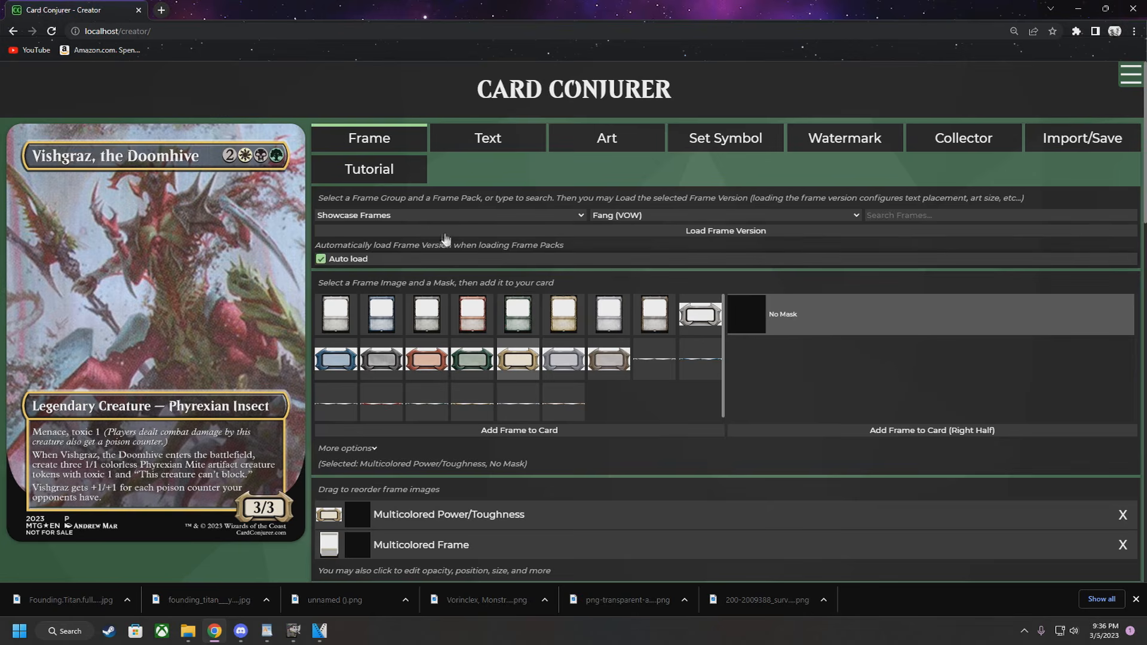
pyautogui.click(490, 219)
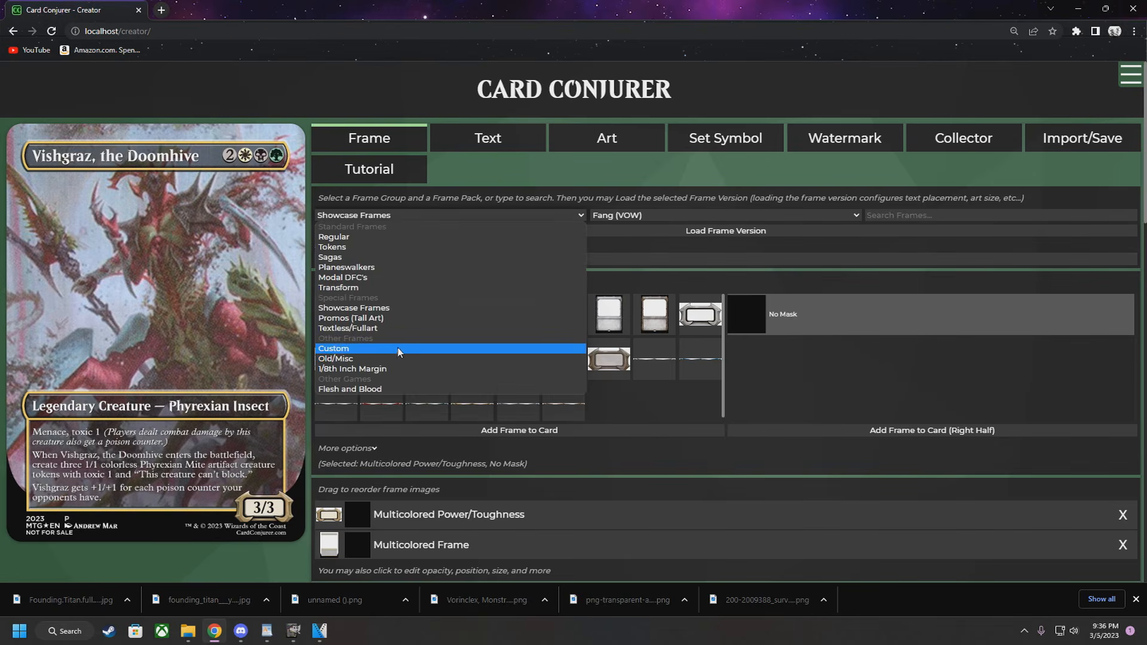
pyautogui.click(371, 370)
pyautogui.click(382, 318)
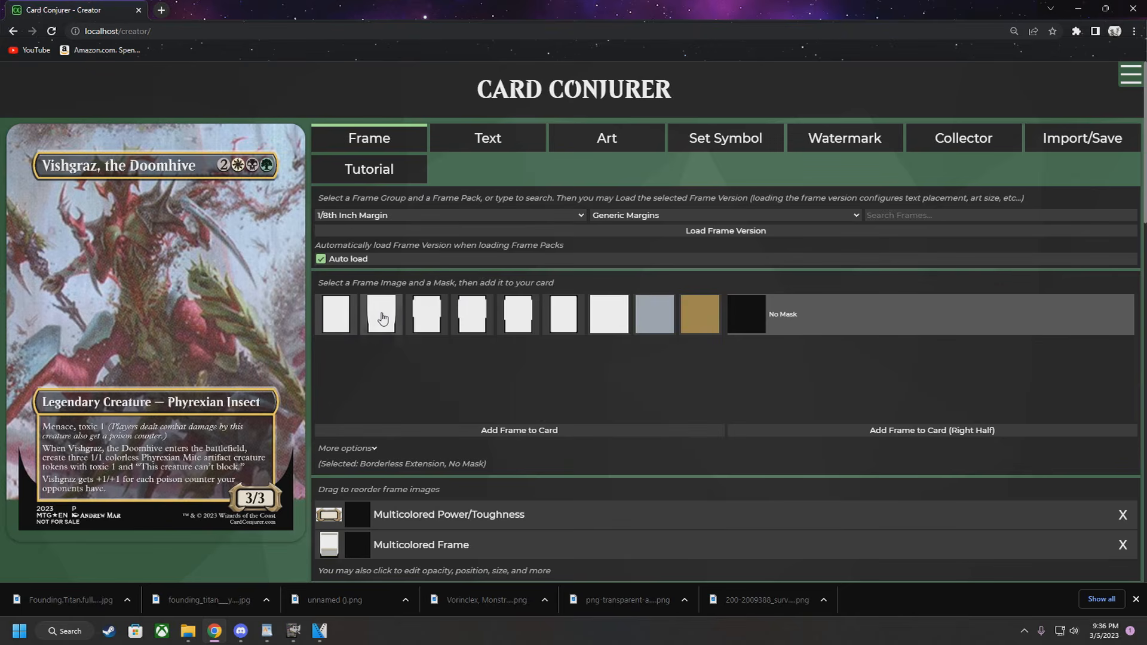
pyautogui.click(450, 431)
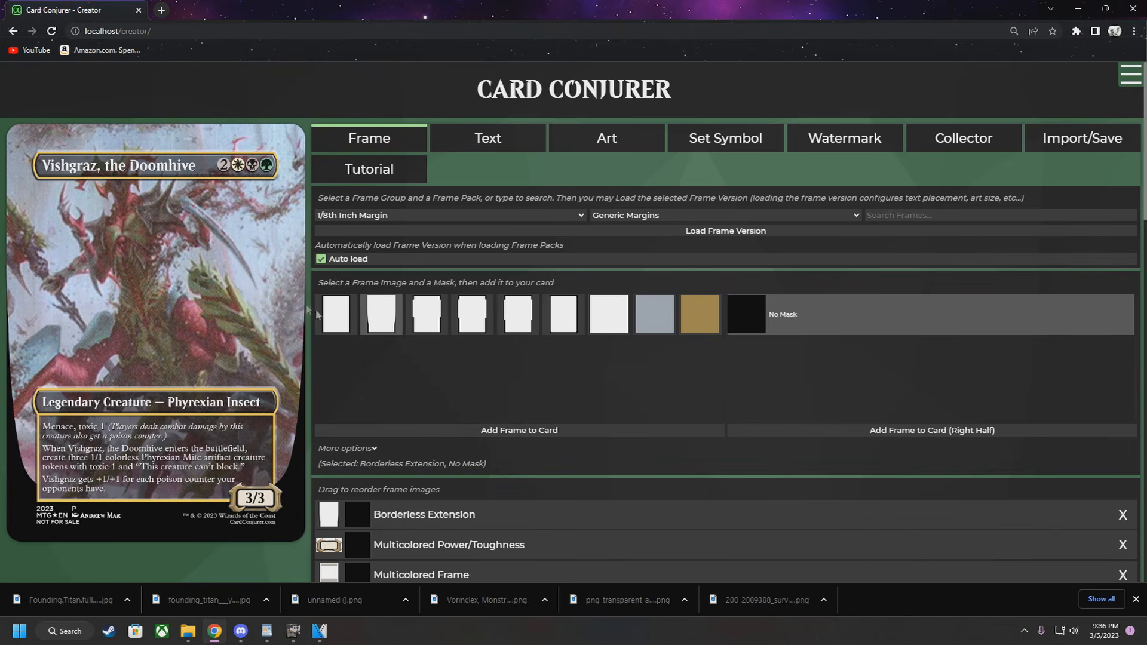
pyautogui.click(338, 320)
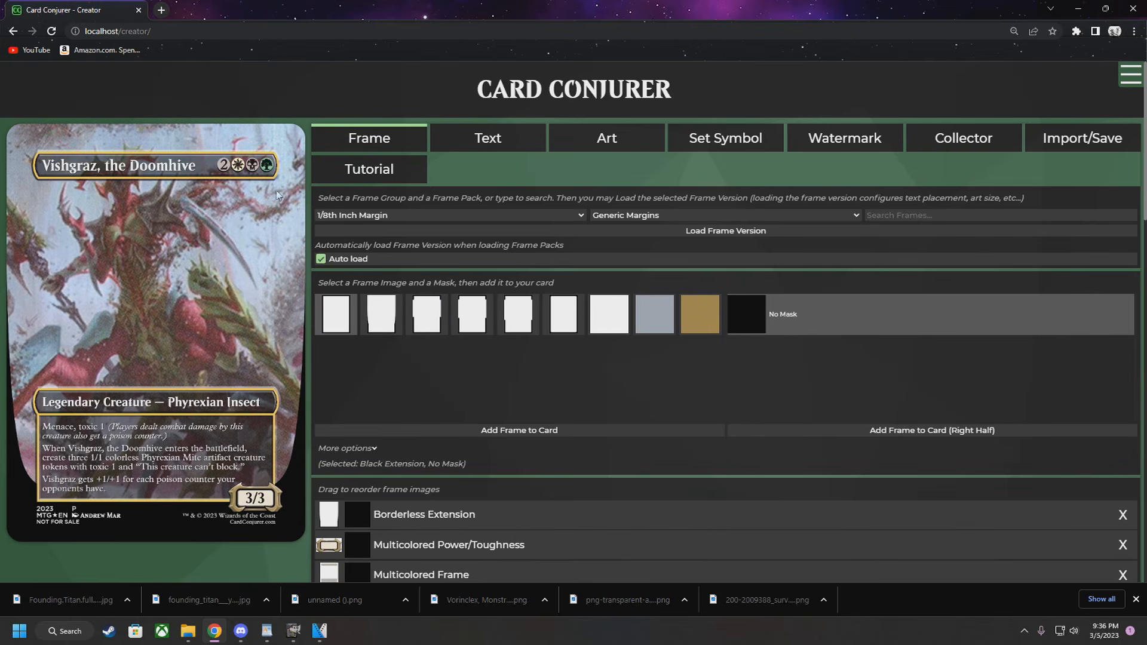
# Load vh8lw59plp281.jpg from the Desktop folder "The Floood" as the card art and reposition it to about X -1040, Y -70, scale 145.6
pyautogui.moveTo(201, 254); pyautogui.dragTo(207, 254)
pyautogui.click(606, 142)
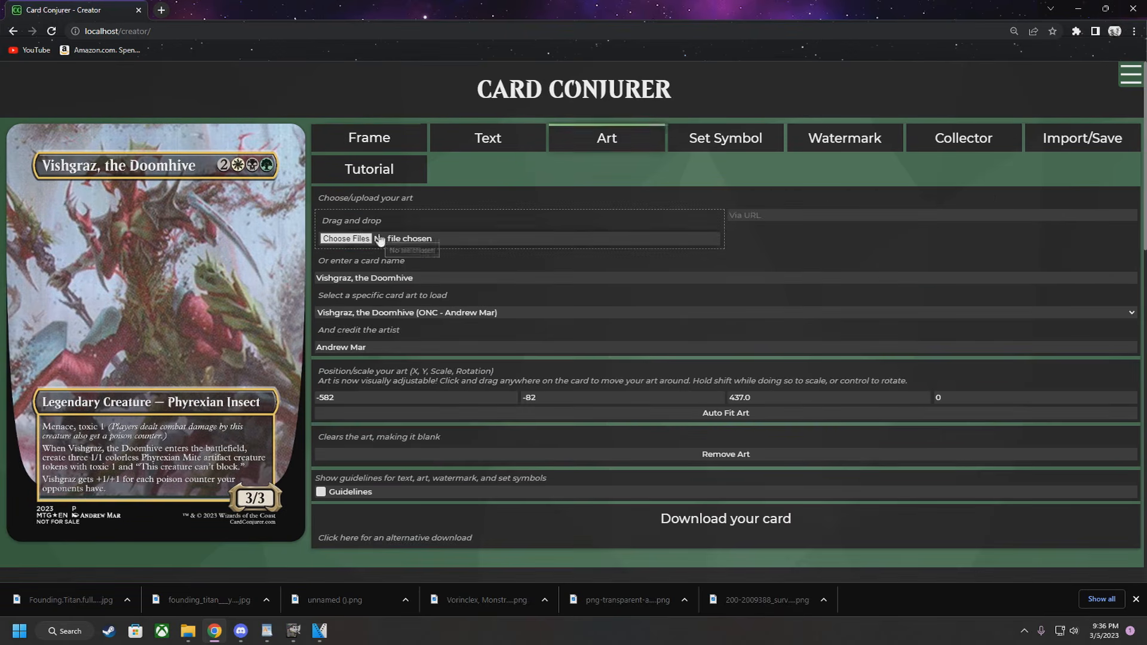
pyautogui.click(407, 239)
pyautogui.click(50, 117)
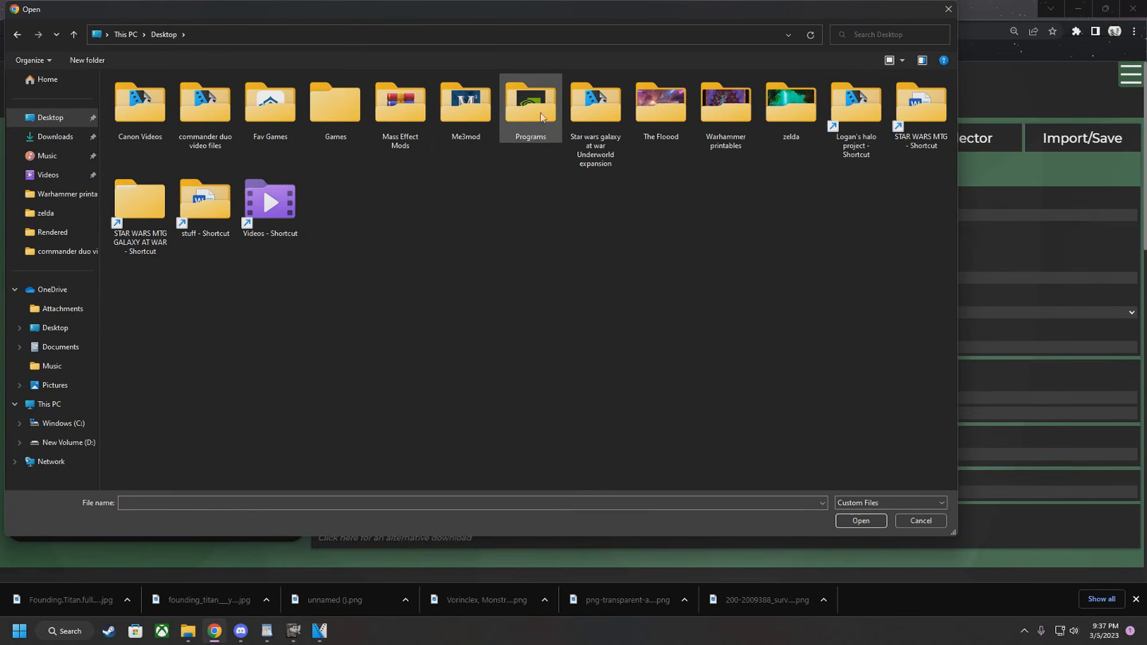
pyautogui.doubleClick(654, 103)
pyautogui.click(466, 205)
pyautogui.click(860, 521)
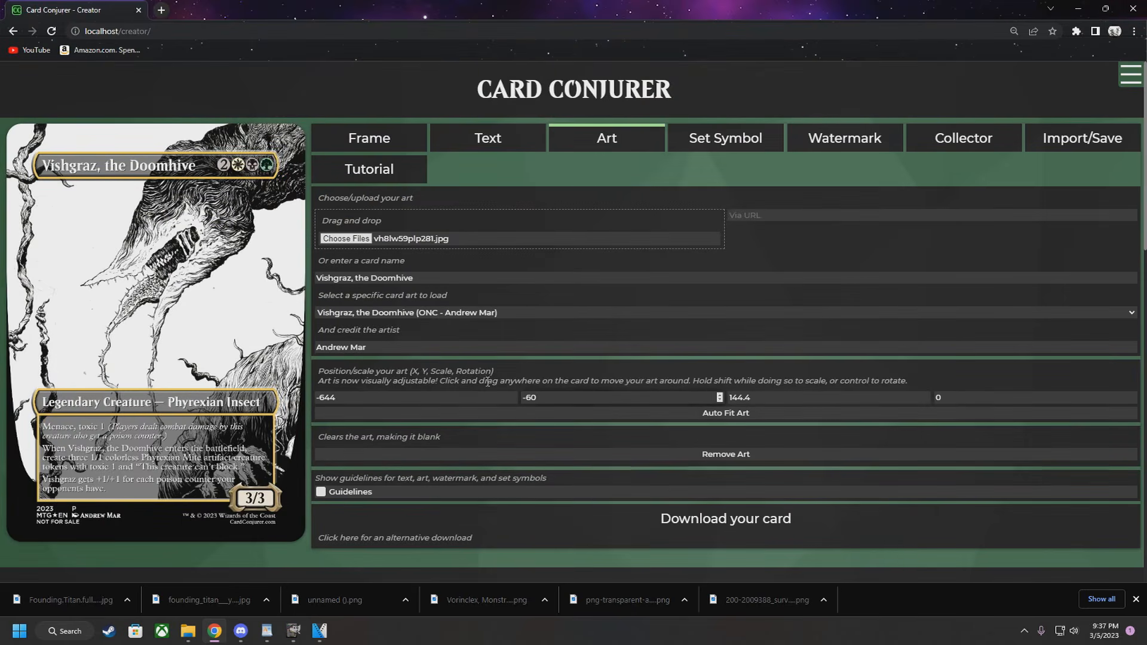
pyautogui.moveTo(267, 341); pyautogui.dragTo(192, 338)
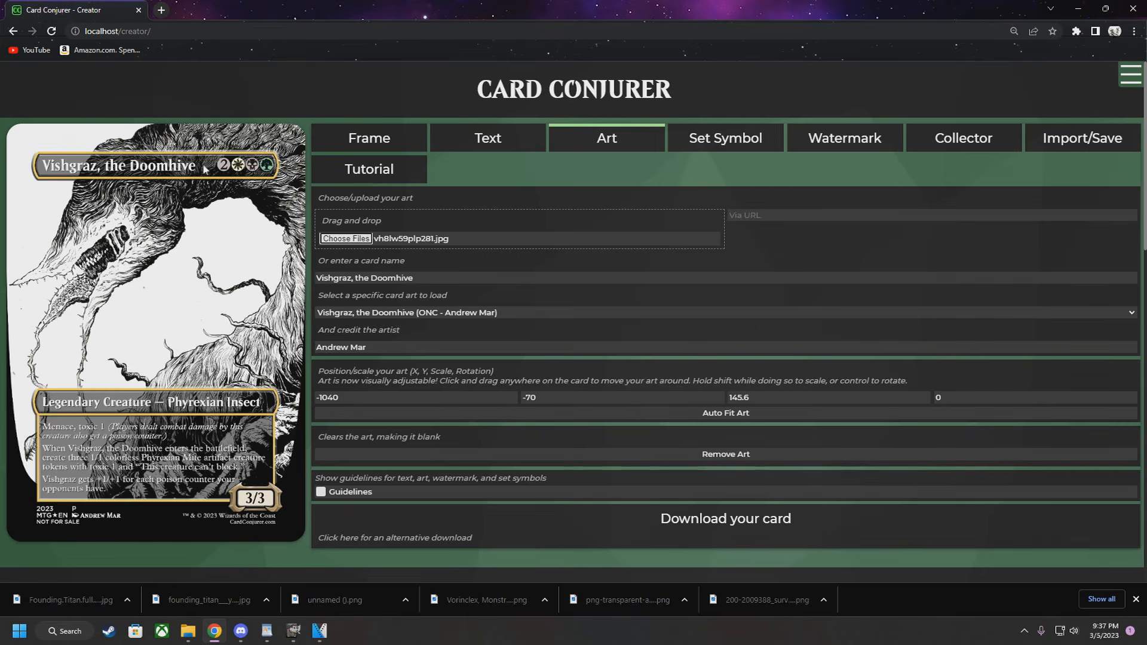
# Set the Multicolored Frame's HSL adjustments to 34, 7 and -47, and tint the Multicolored Power/Toughness frame a similar green
pyautogui.click(381, 144)
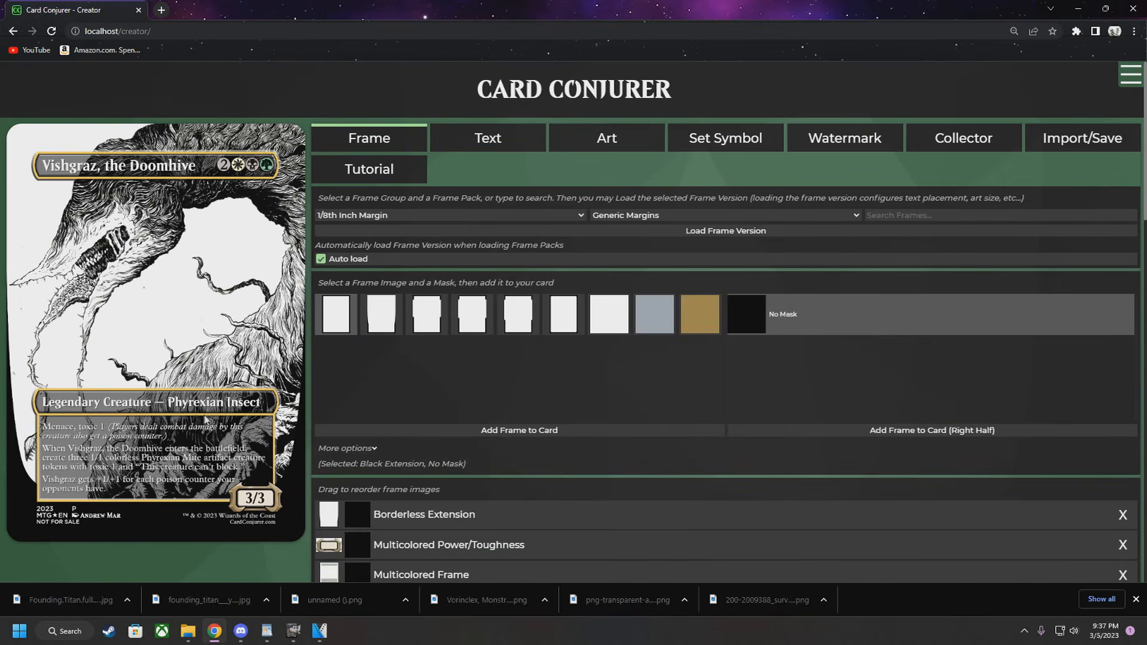
pyautogui.scroll(-2, 422, 404)
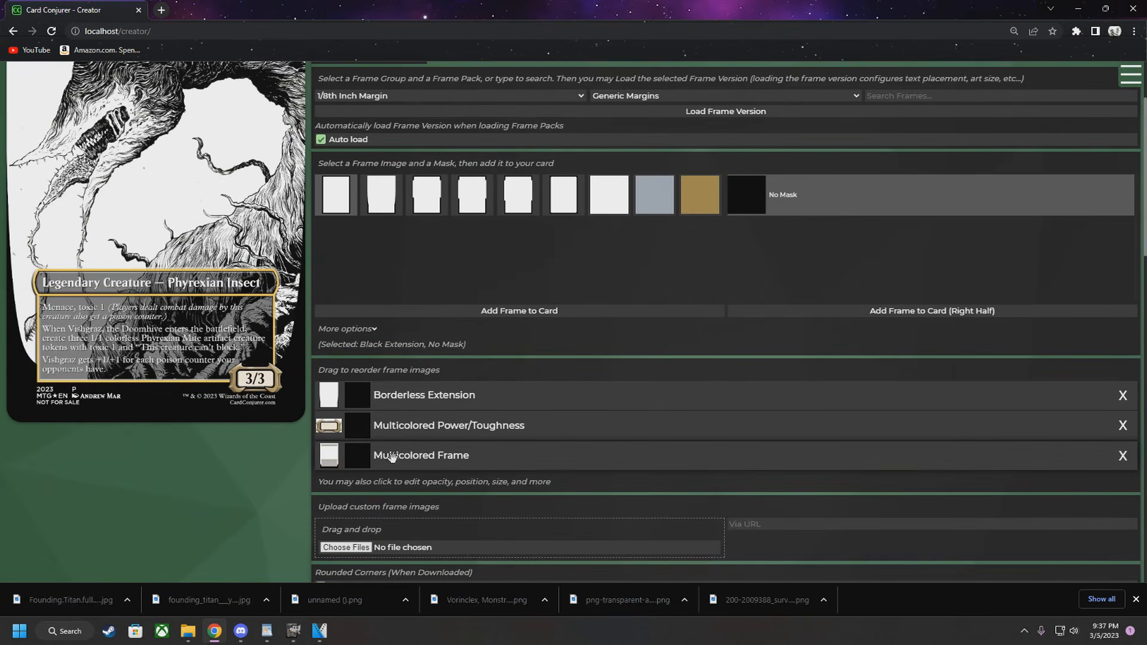
pyautogui.click(400, 457)
pyautogui.scroll(2, 418, 344)
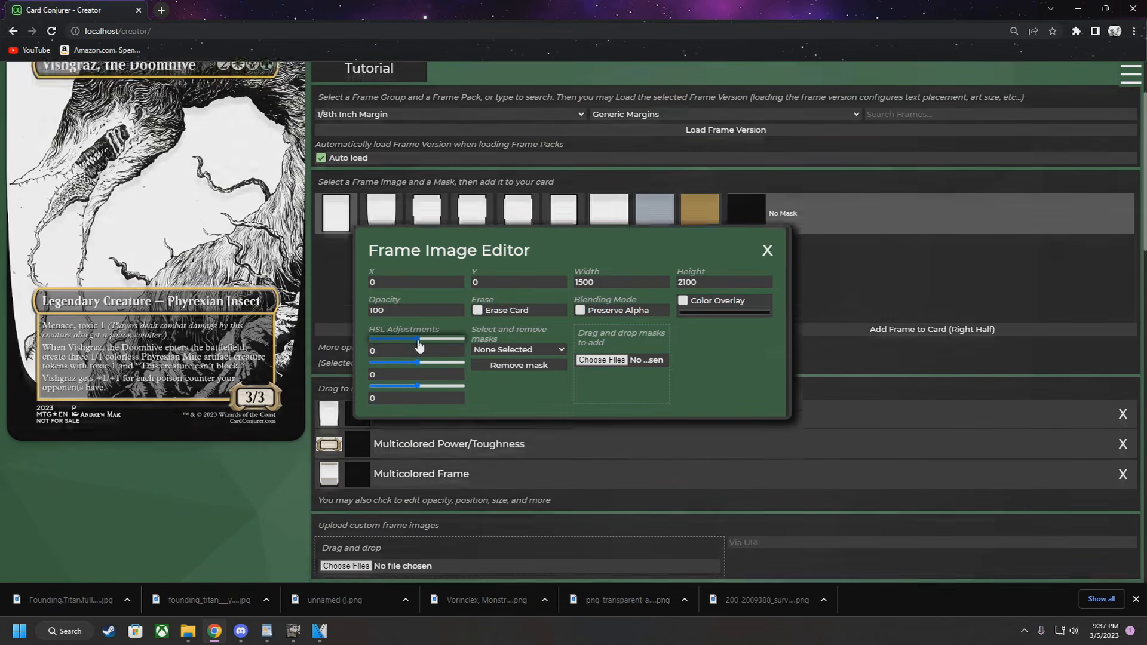
pyautogui.moveTo(418, 339); pyautogui.dragTo(402, 388)
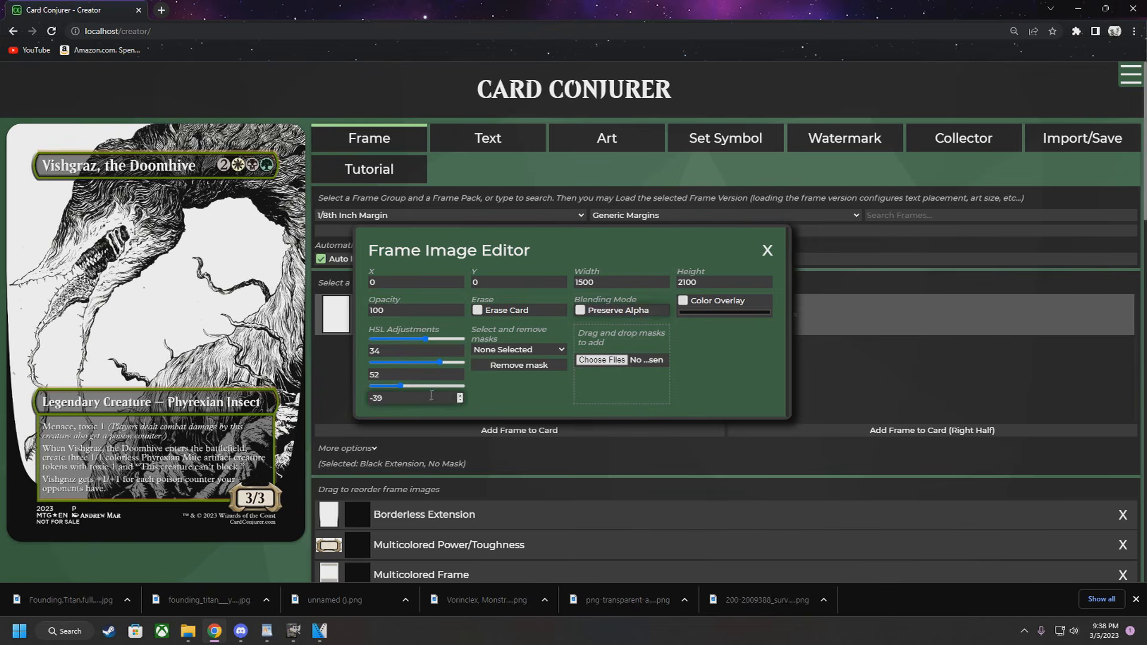
pyautogui.moveTo(398, 388); pyautogui.dragTo(398, 390)
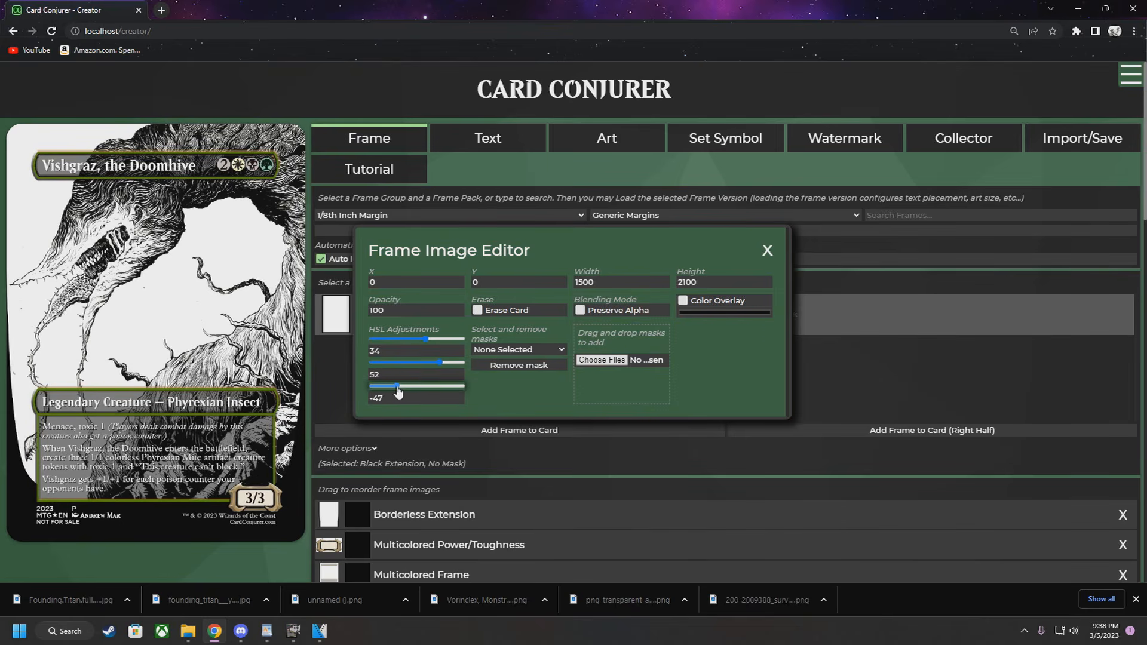
pyautogui.click(440, 363)
pyautogui.moveTo(440, 367); pyautogui.dragTo(421, 368)
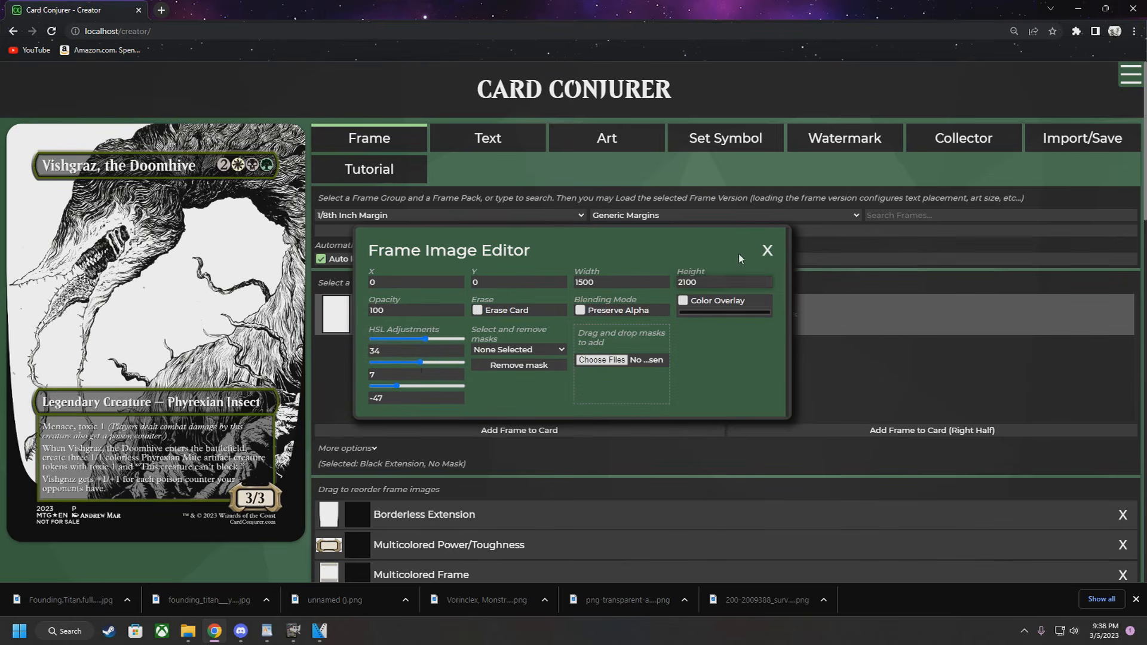
pyautogui.click(767, 252)
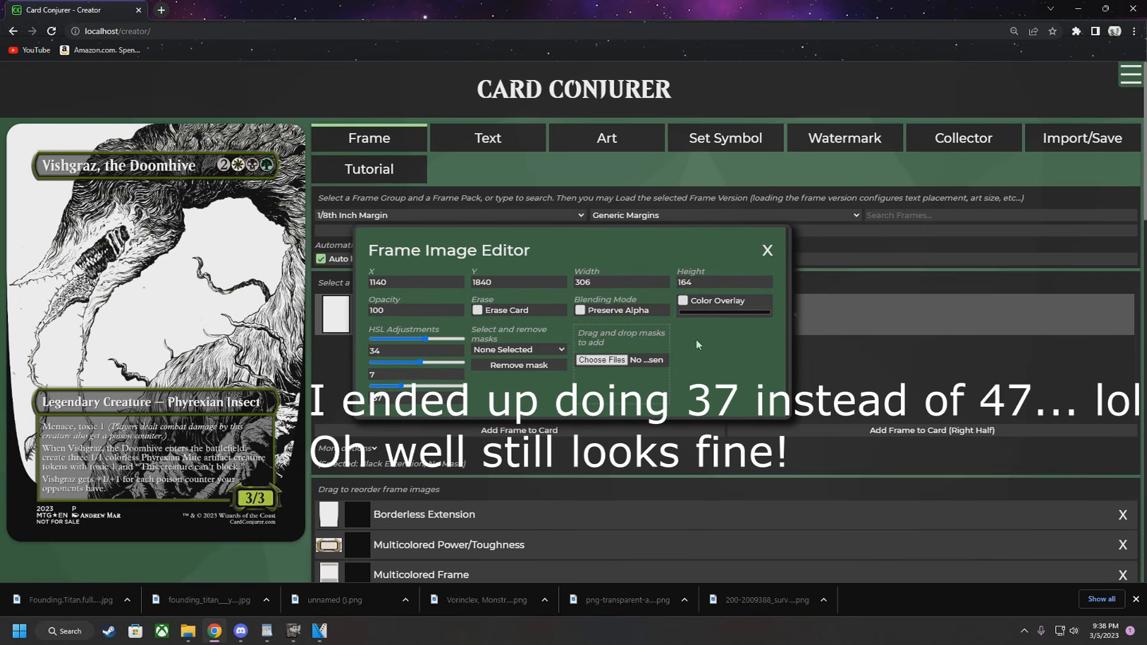
pyautogui.click(768, 251)
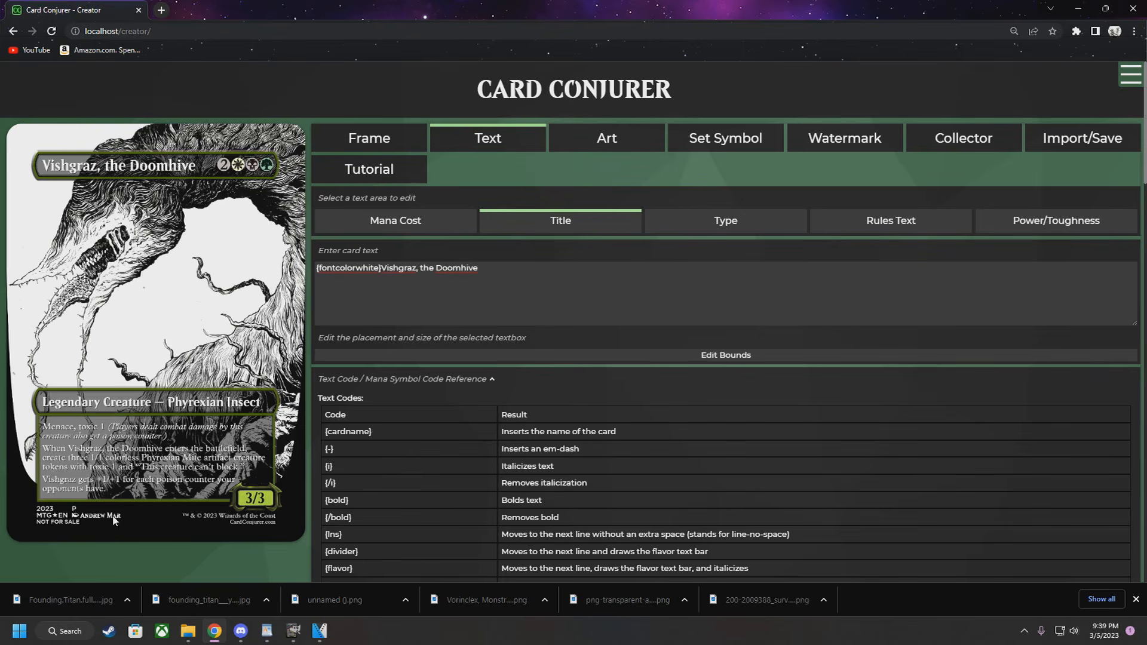
# Shift the artwork slightly to the right behind the card's text
pyautogui.moveTo(250, 314); pyautogui.dragTo(255, 313)
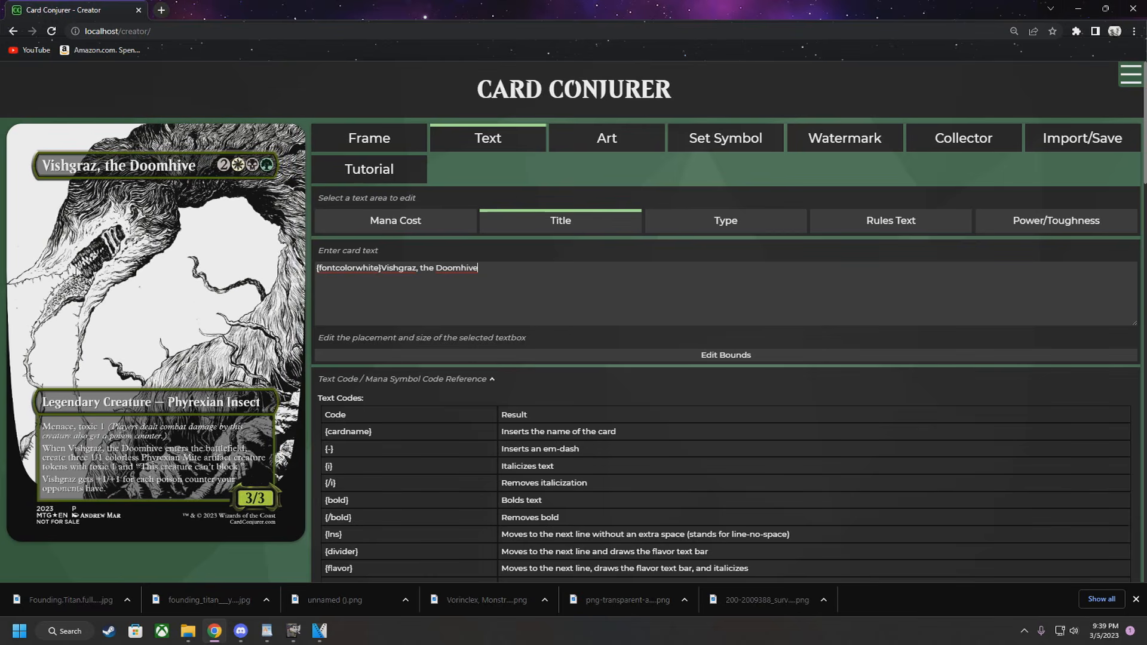
pyautogui.moveTo(143, 277); pyautogui.dragTo(149, 277)
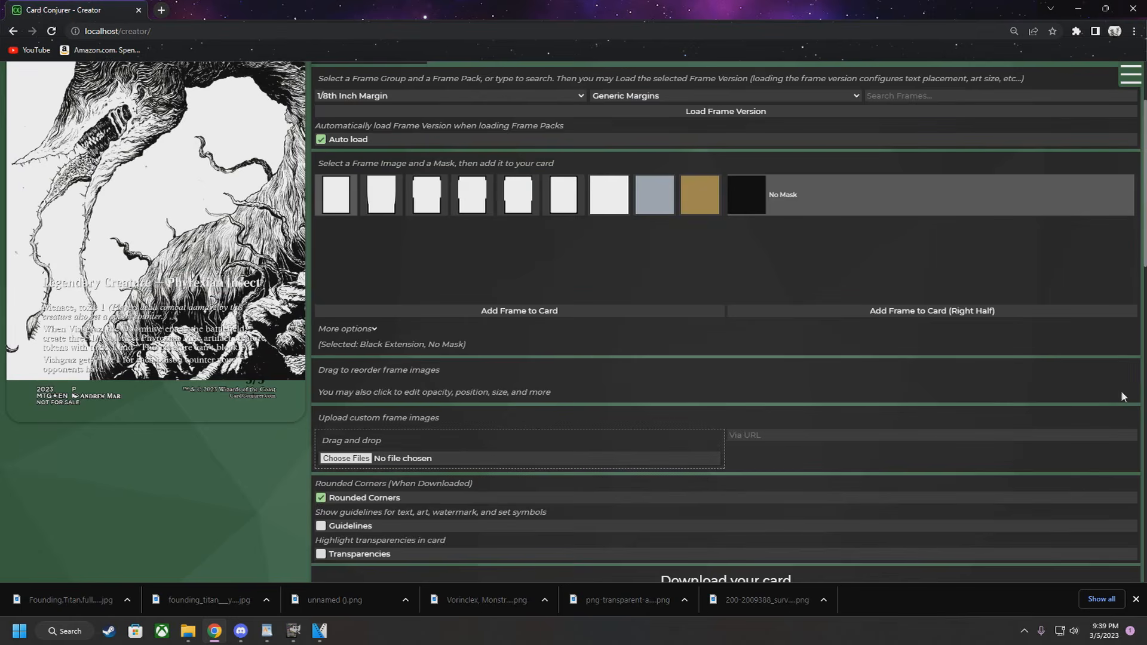
# Load the Extended Art (Regular) frame pack from the Showcase Frames group
pyautogui.scroll(3, 475, 206)
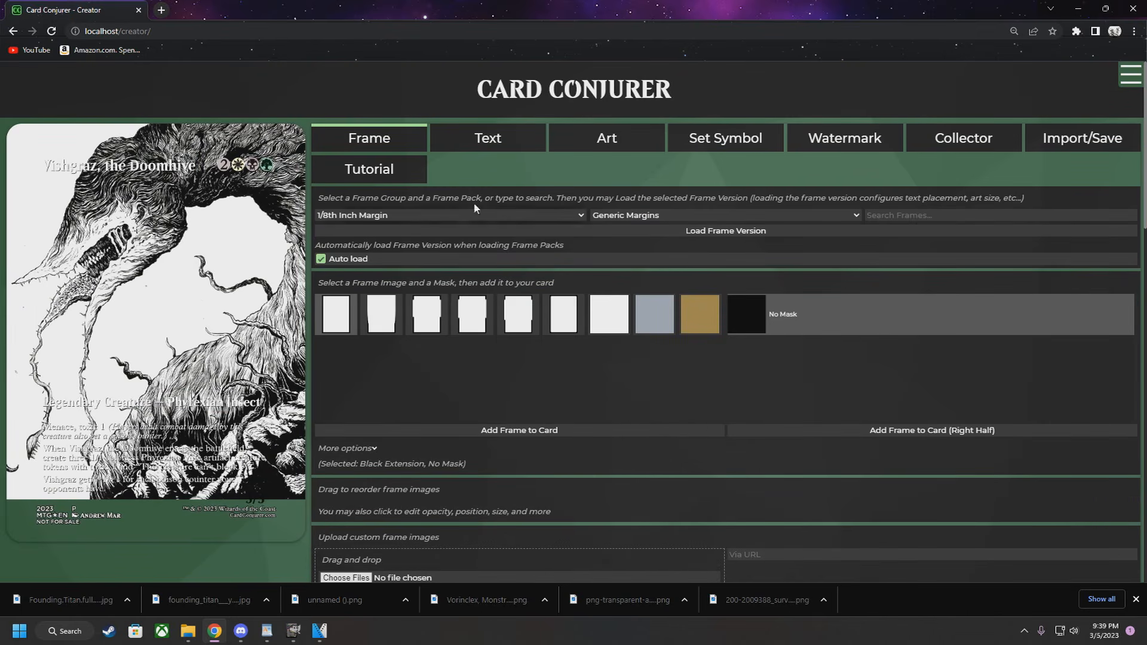
pyautogui.click(430, 216)
pyautogui.click(387, 305)
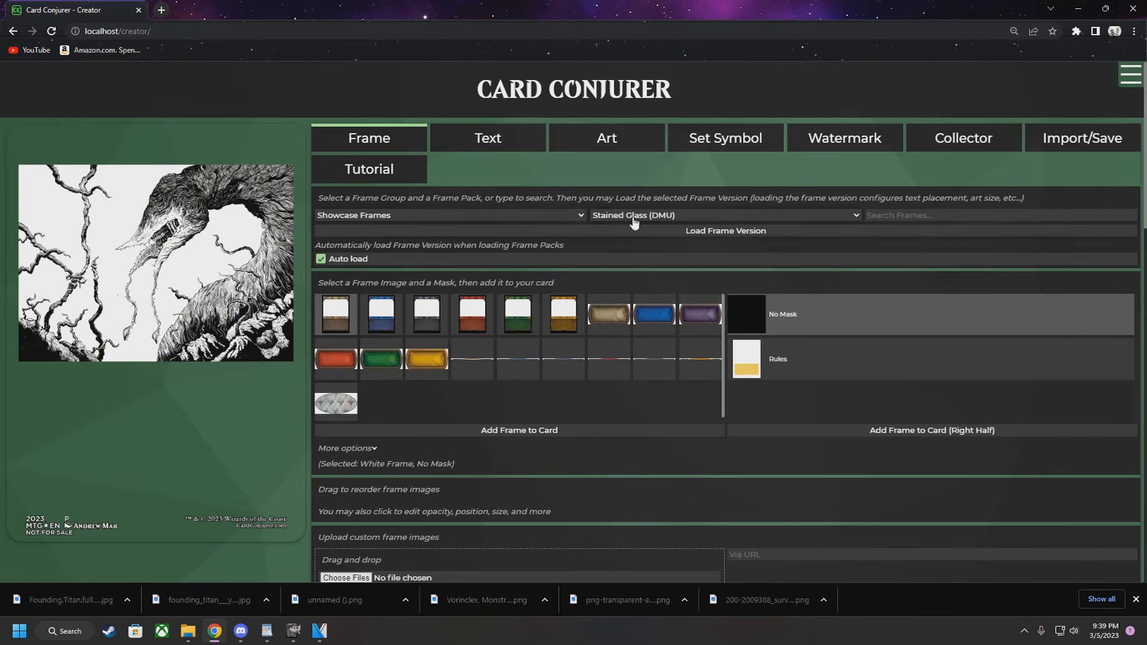
pyautogui.click(635, 222)
pyautogui.scroll(-3, 657, 304)
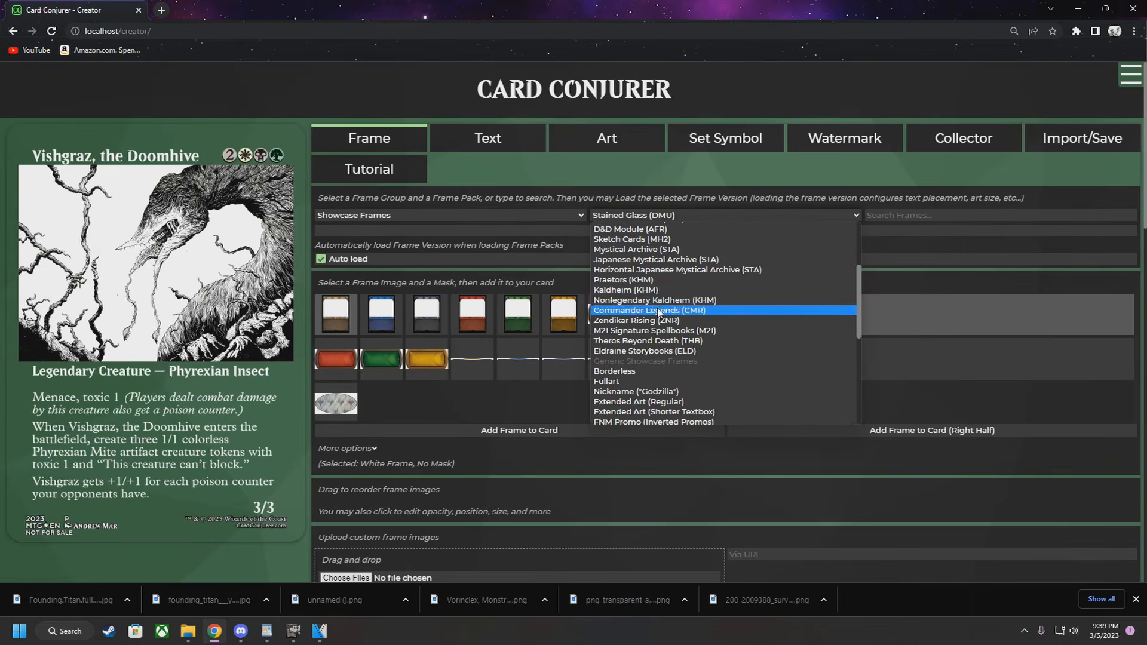
pyautogui.scroll(-2, 659, 311)
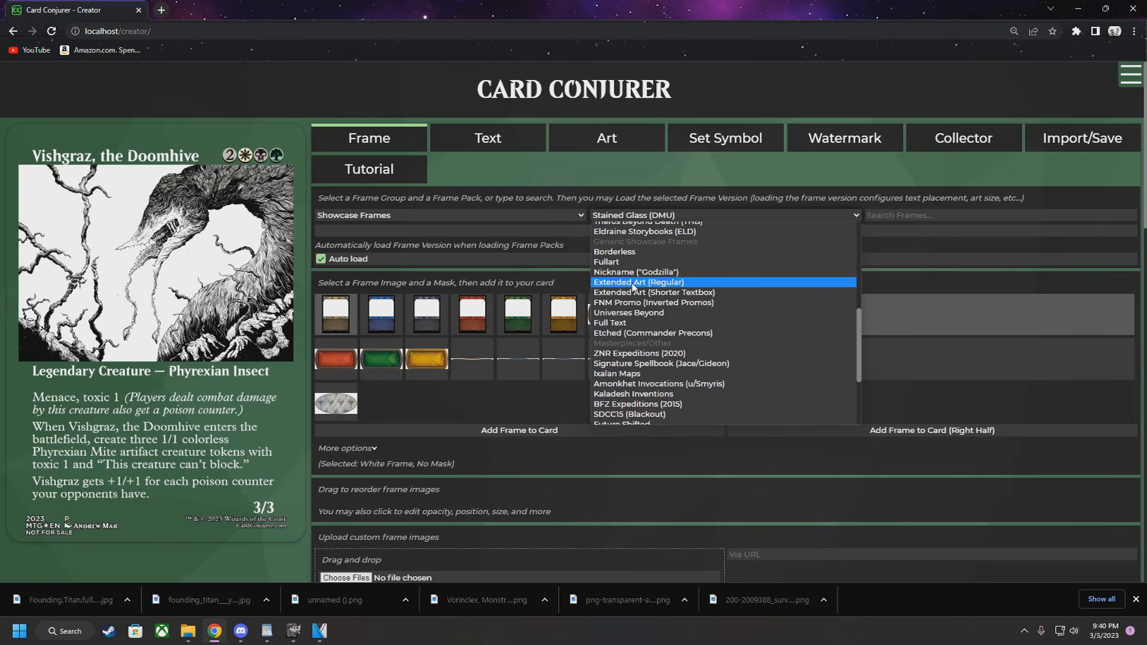
pyautogui.click(654, 281)
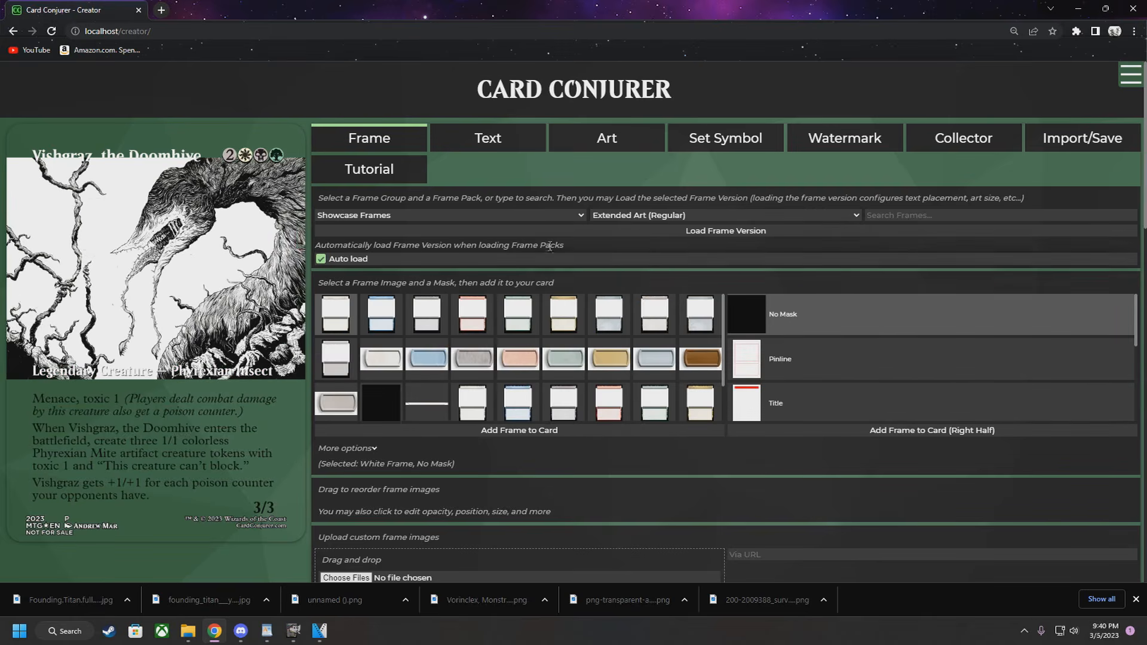
# Add the Multicolored Frame and the Multicolored Power/Toughness box to the card without masks
pyautogui.click(565, 311)
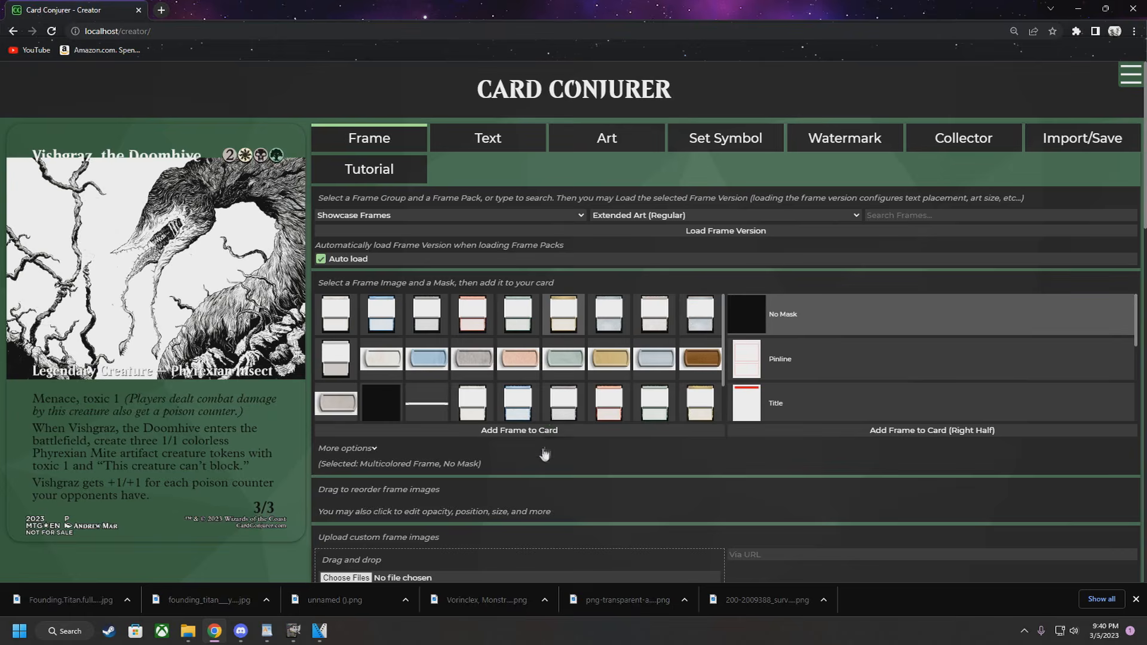
pyautogui.click(532, 433)
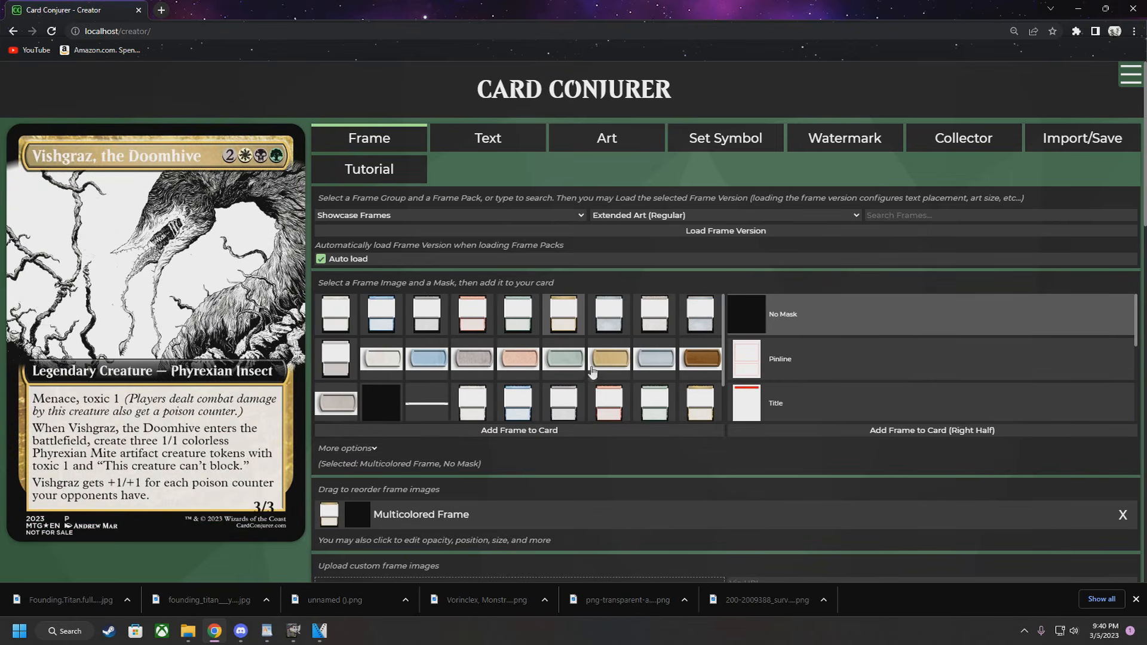
pyautogui.click(605, 360)
pyautogui.click(525, 434)
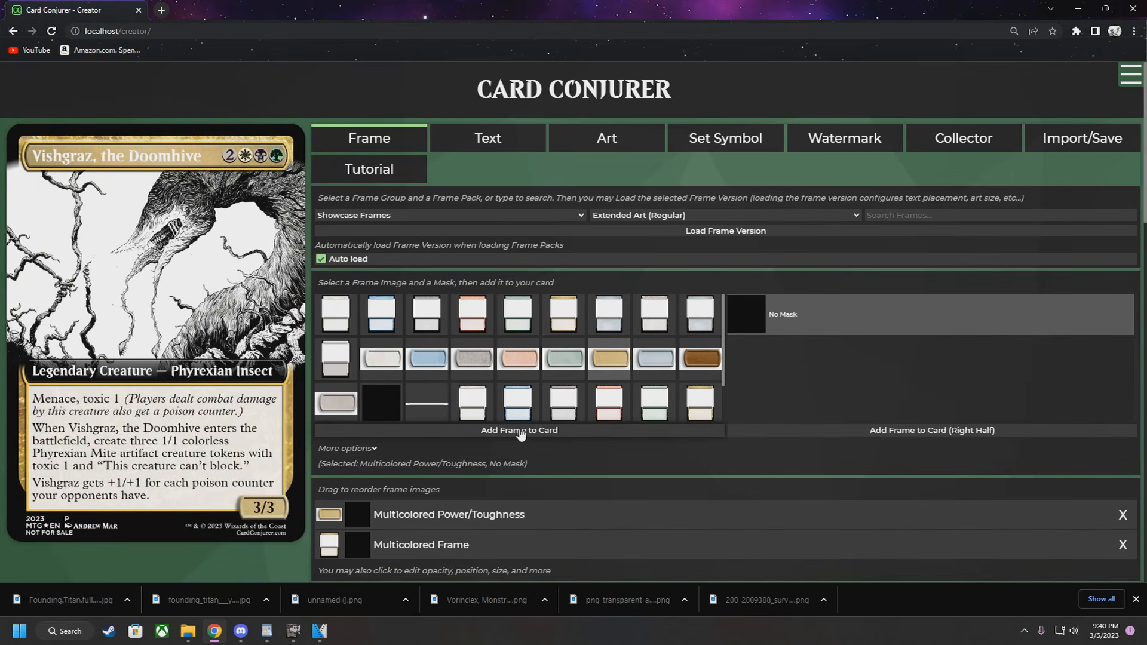
# Add the Box Topper Extension from the 1/8th Inch Margin frame group and adjust the artwork's position on the card
pyautogui.click(400, 216)
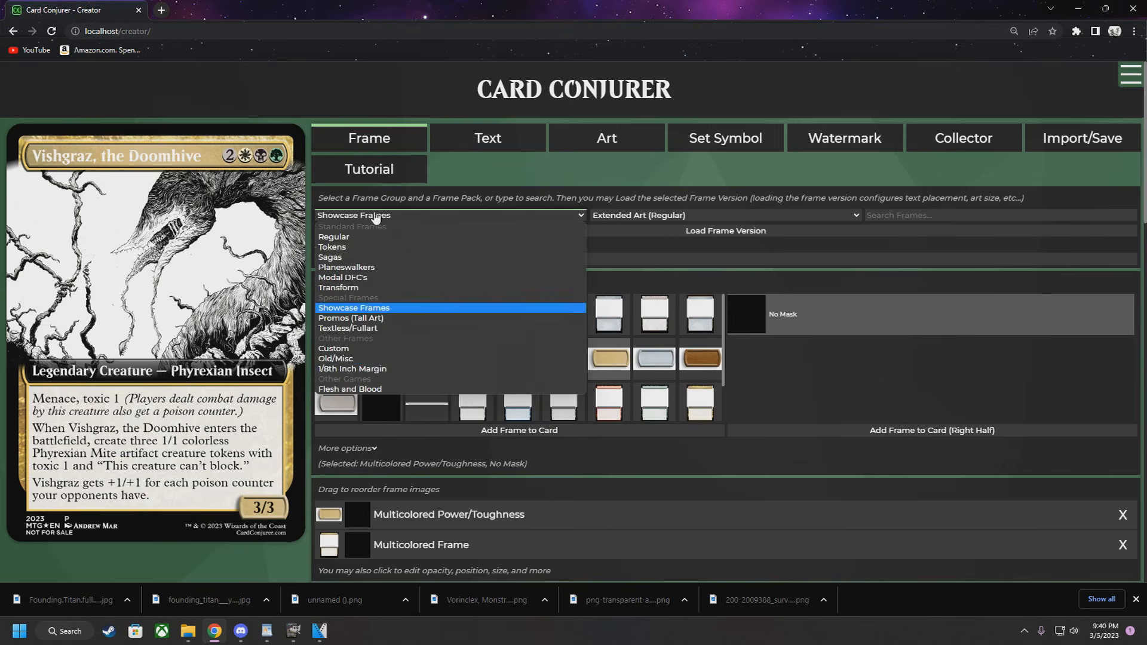
pyautogui.click(406, 369)
pyautogui.click(433, 321)
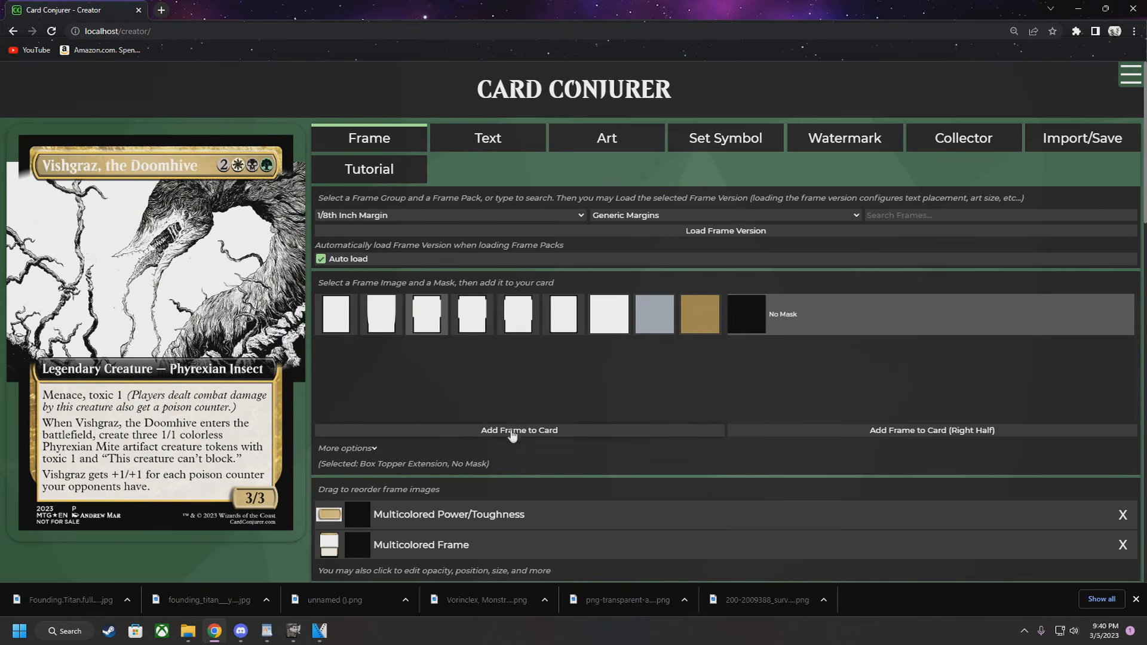
pyautogui.click(512, 432)
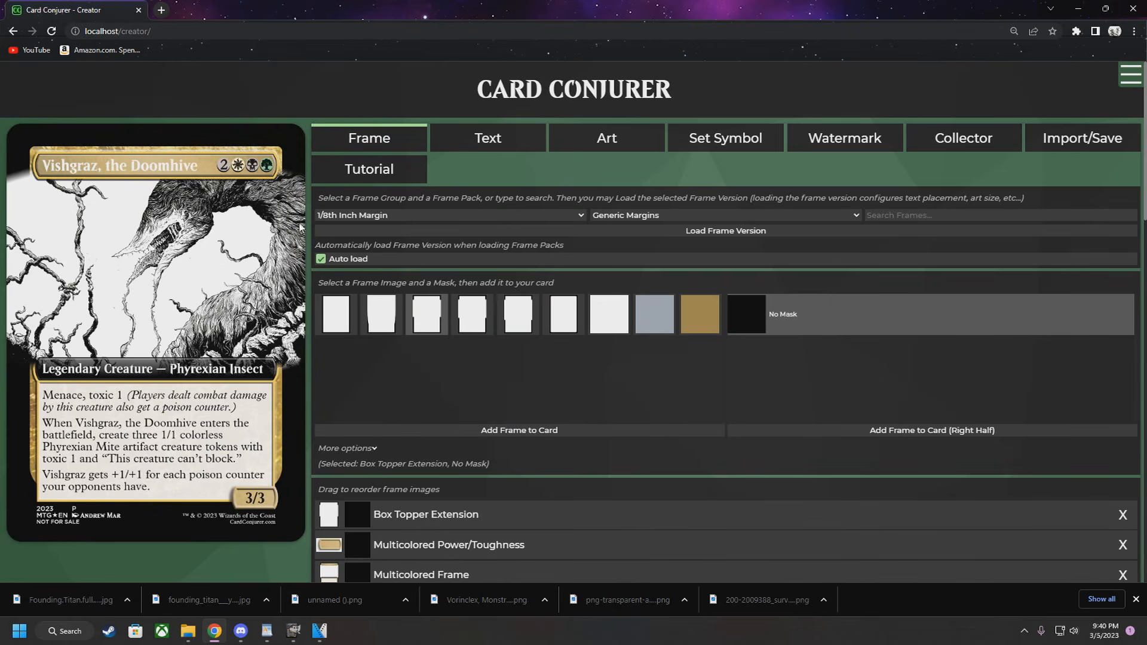
pyautogui.moveTo(207, 258); pyautogui.dragTo(180, 246)
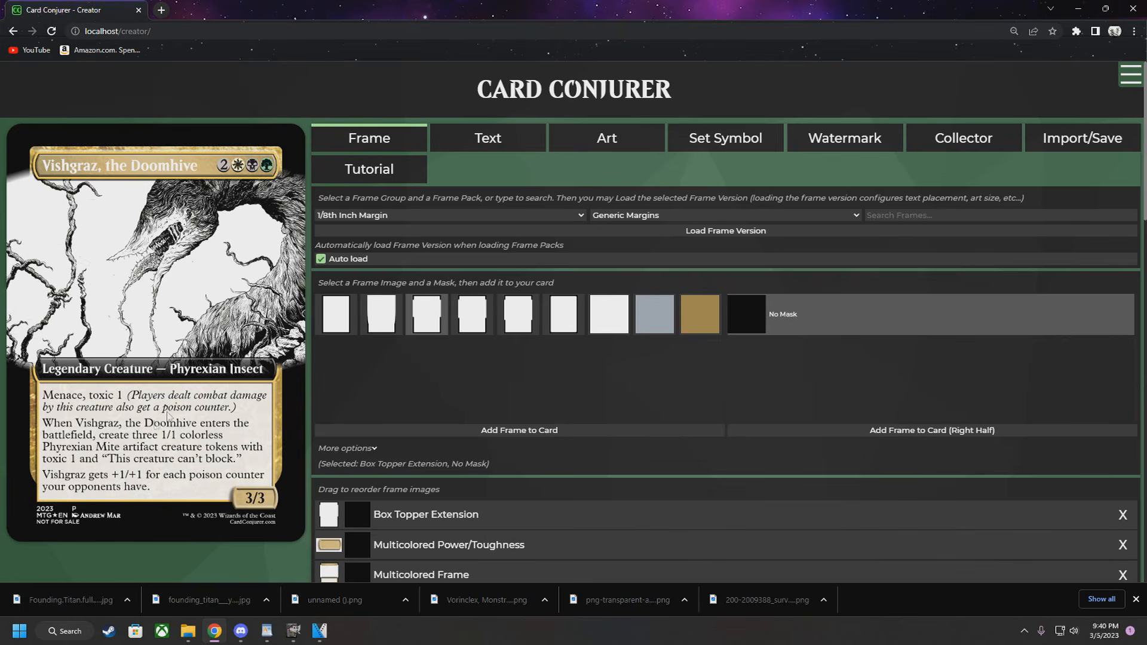
# Upload the image 1600px-HFR_The_flood.png from The Floood folder as the card's watermark
pyautogui.click(823, 145)
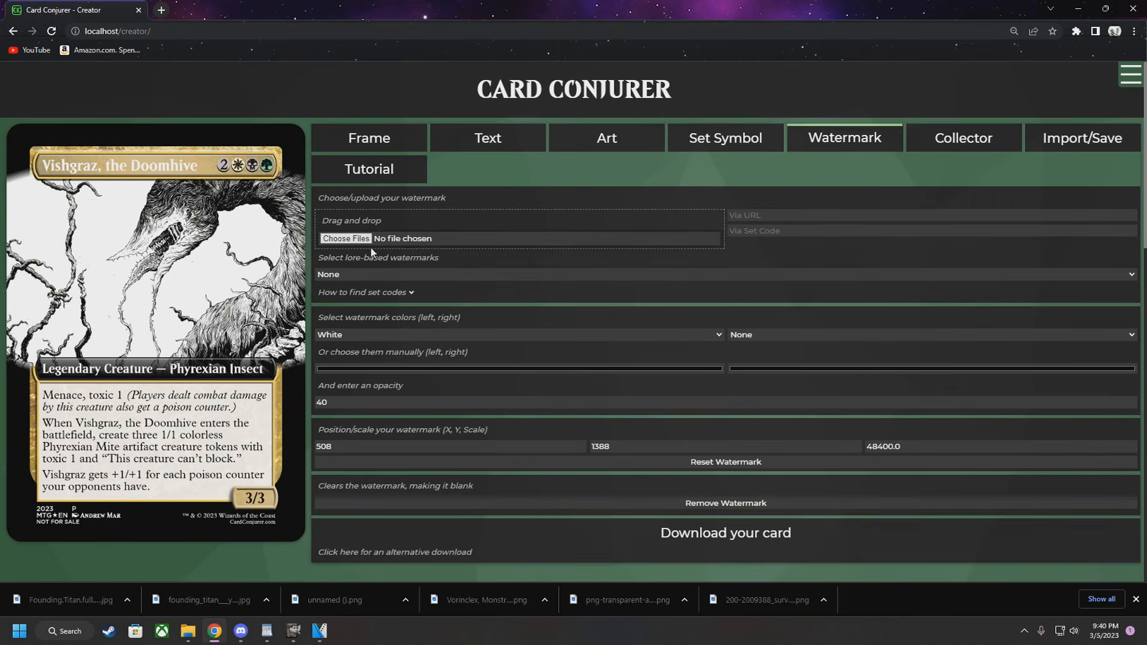
pyautogui.click(346, 238)
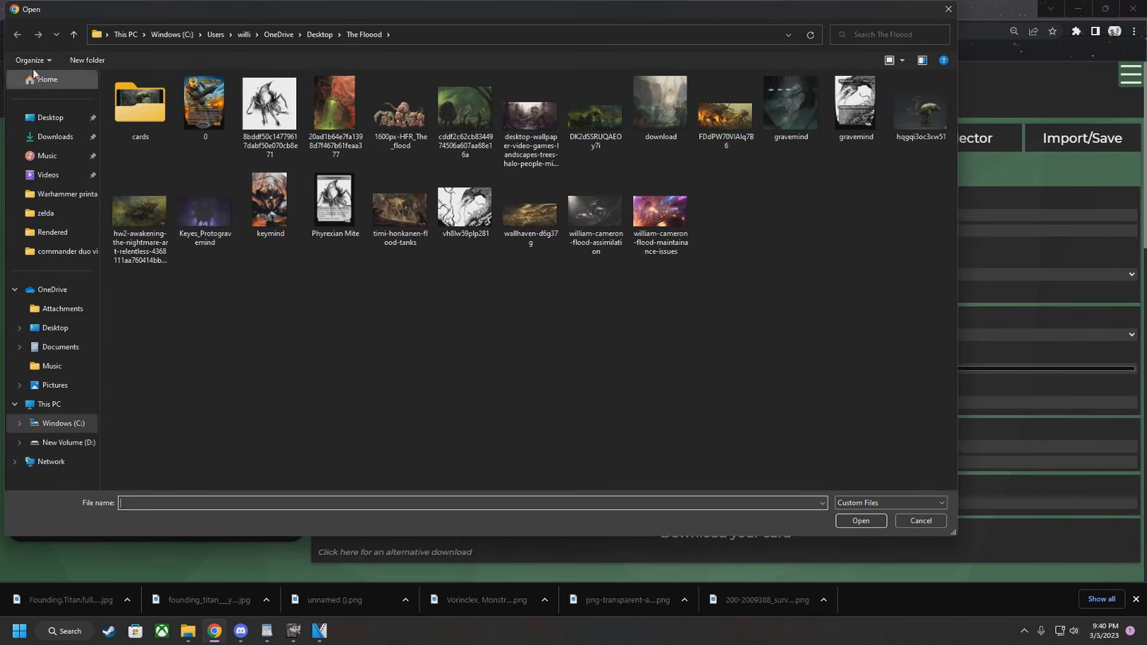
pyautogui.click(401, 112)
pyautogui.click(861, 521)
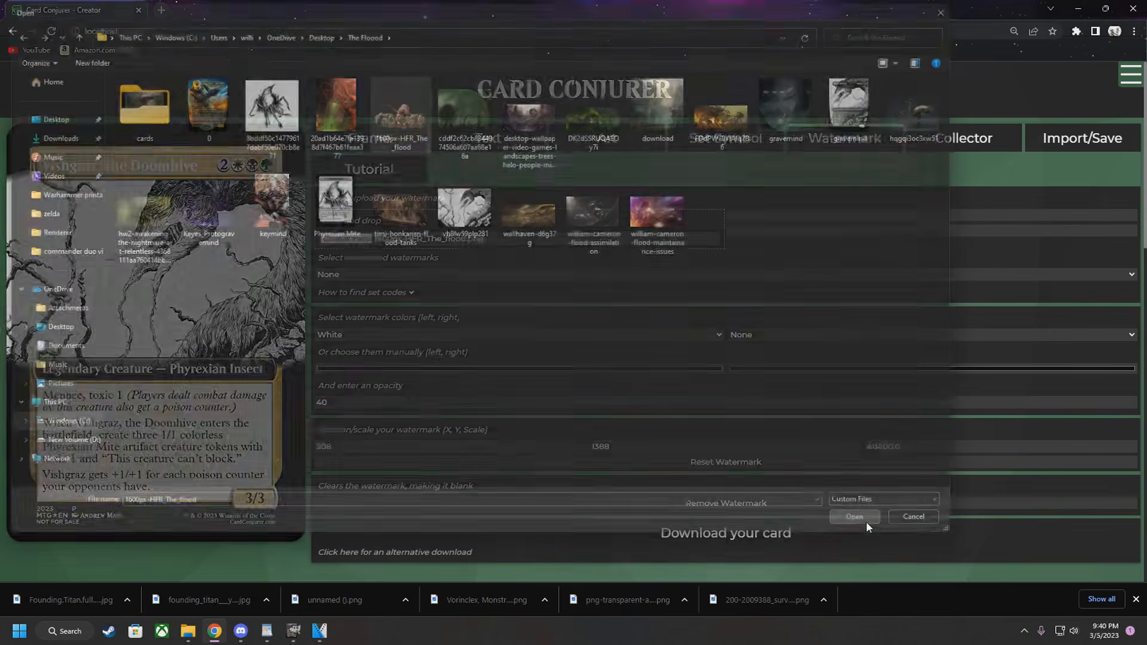
# Set the watermark's first color to Actual Image and its opacity to 50, after trying an opacity of 100
pyautogui.click(333, 335)
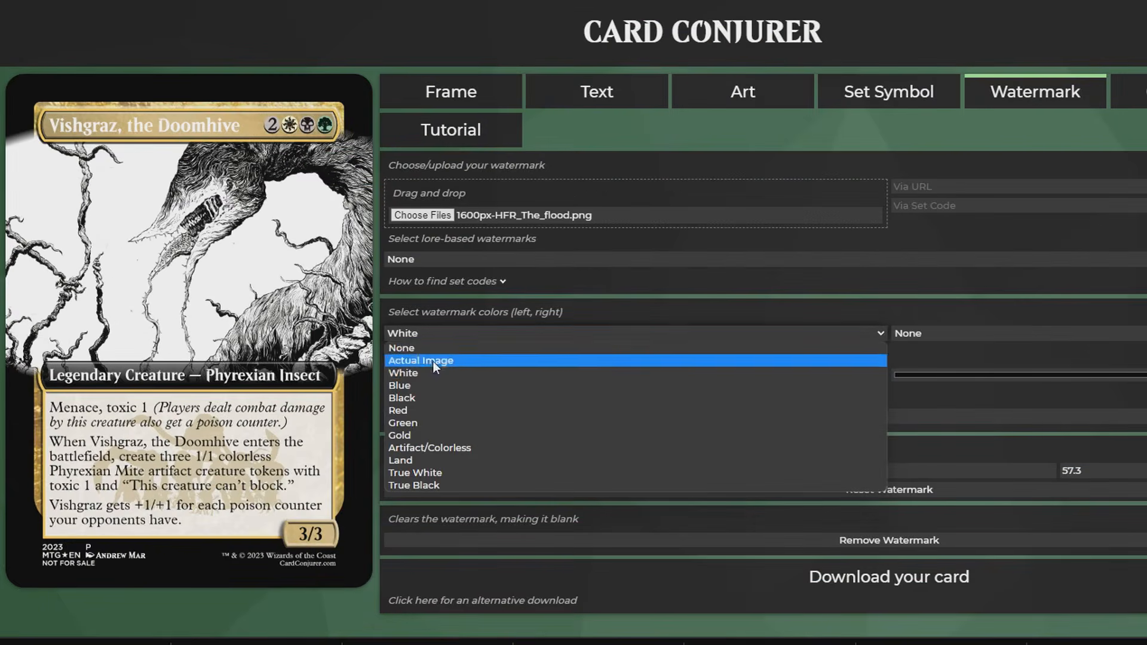
pyautogui.click(432, 361)
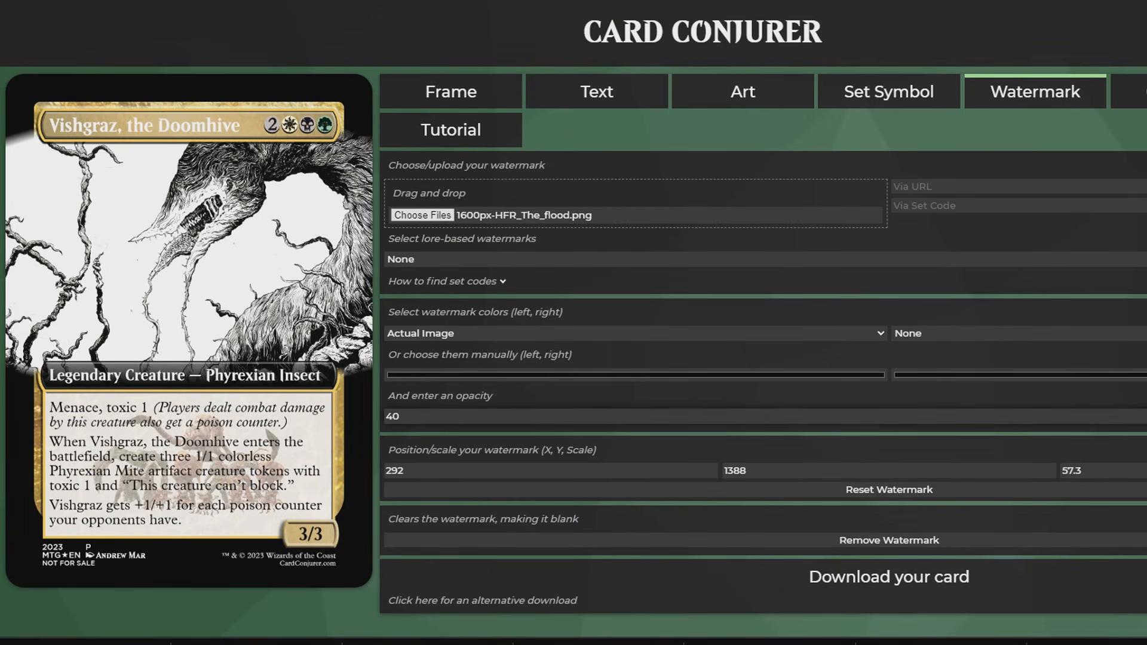
pyautogui.click(1146, 413)
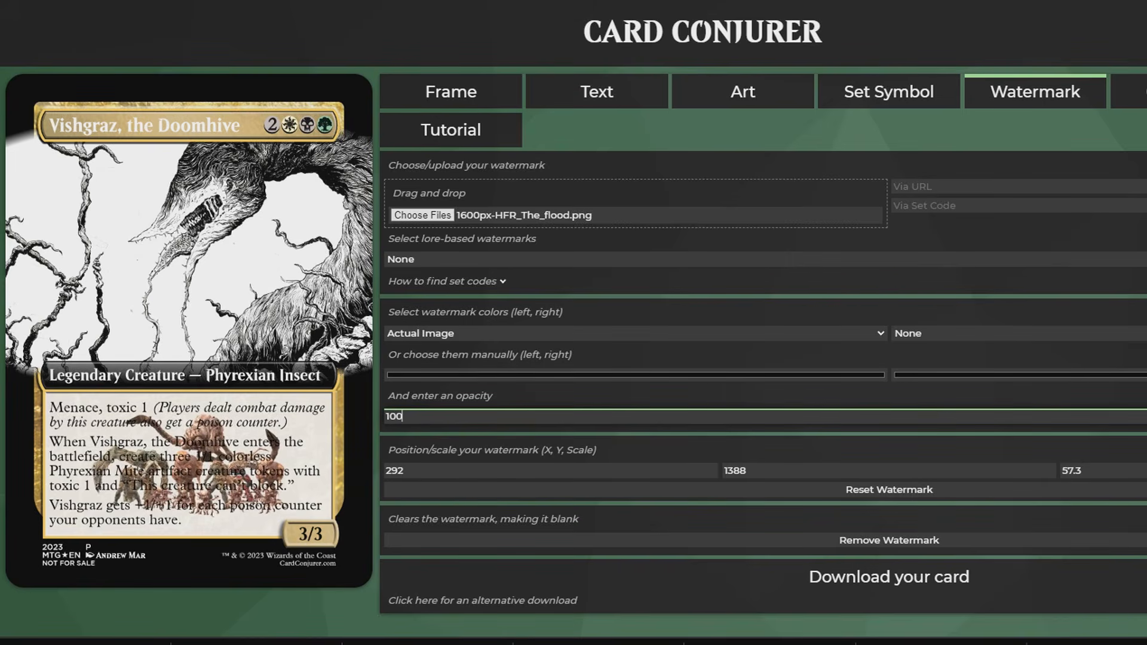
pyautogui.doubleClick(433, 415)
pyautogui.write('50')
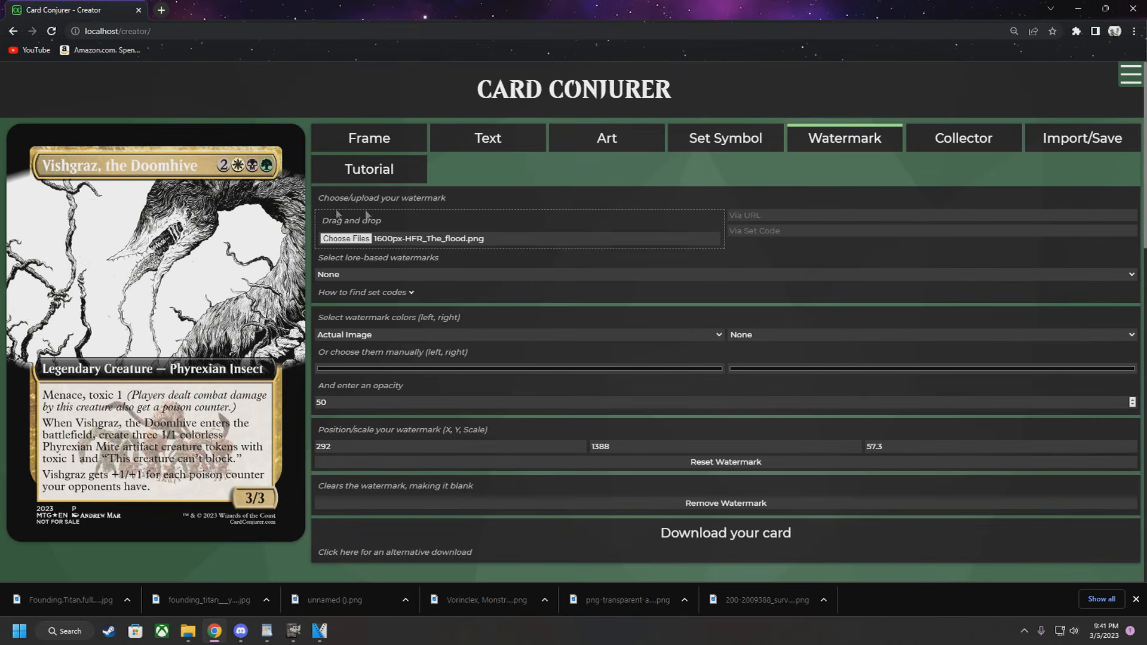
# Change the title's font color code to black and strip the code altogether, keeping only "Vishgraz, the Doomhive"
pyautogui.click(496, 142)
pyautogui.click(582, 230)
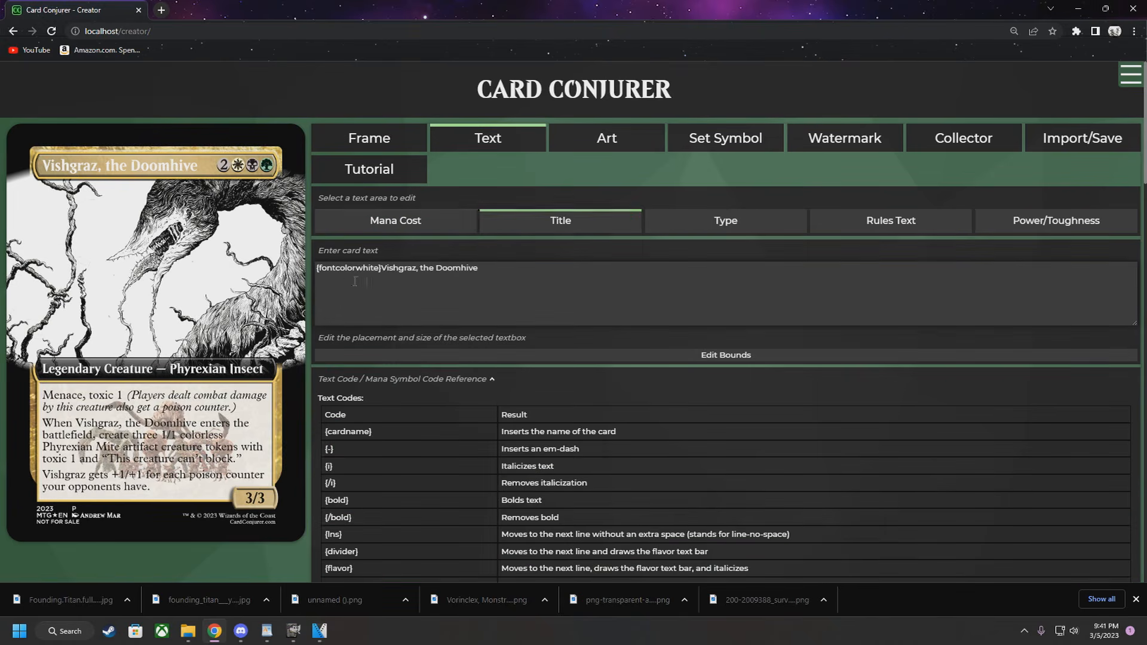
pyautogui.moveTo(377, 270); pyautogui.dragTo(357, 270)
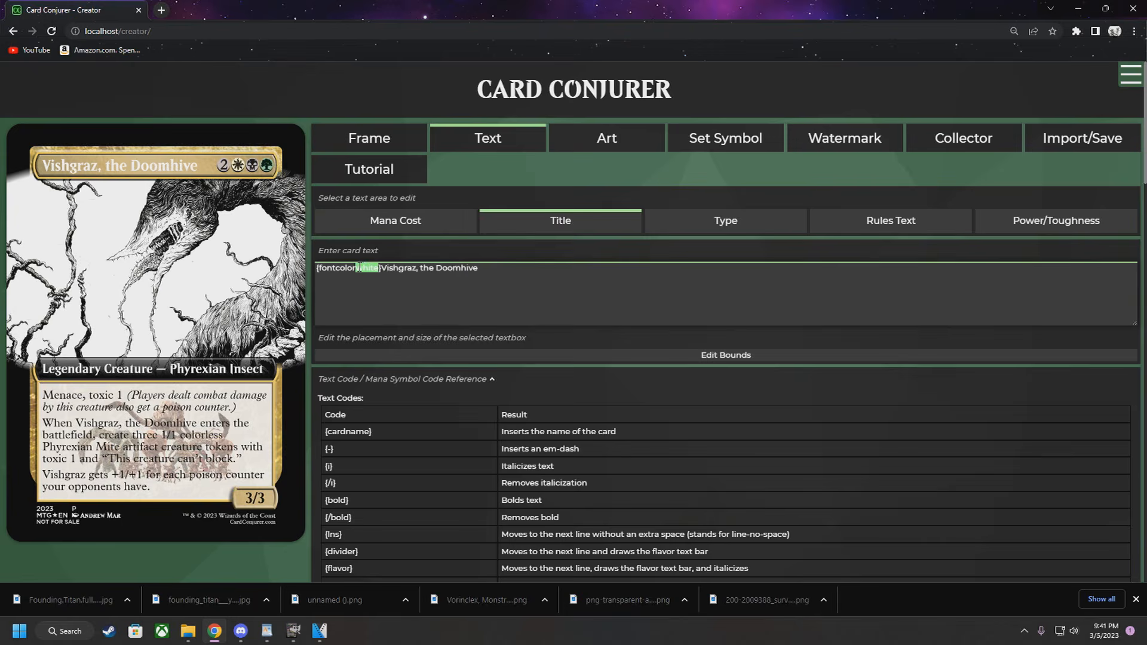
pyautogui.write('black')
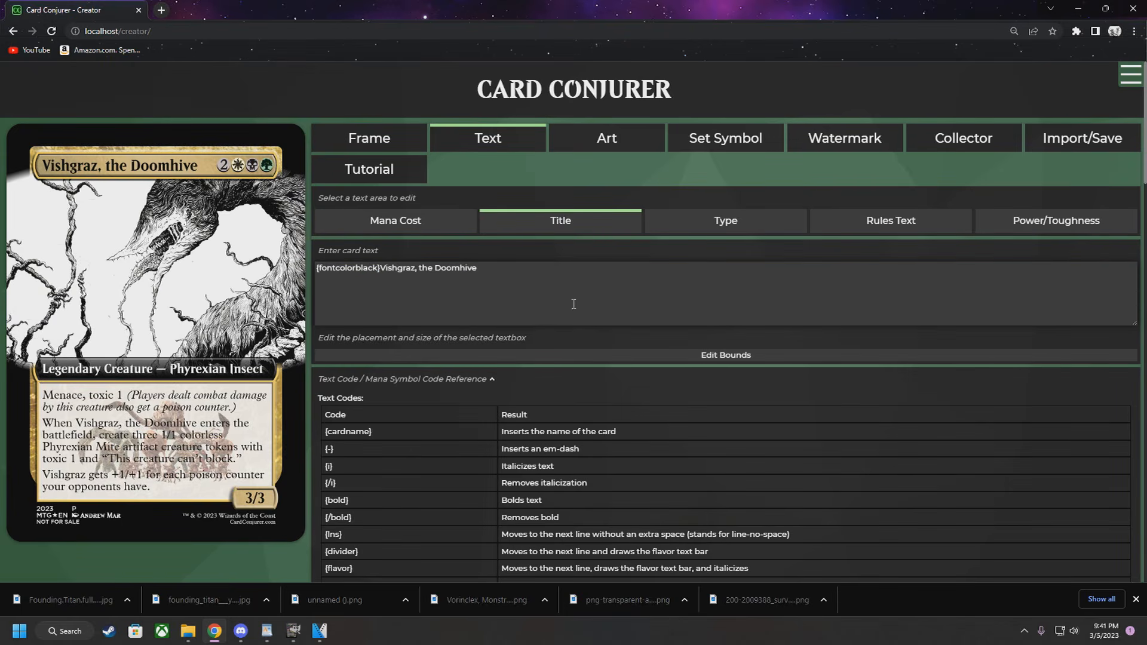
pyautogui.moveTo(381, 268); pyautogui.dragTo(316, 268)
pyautogui.press('BackSpace')
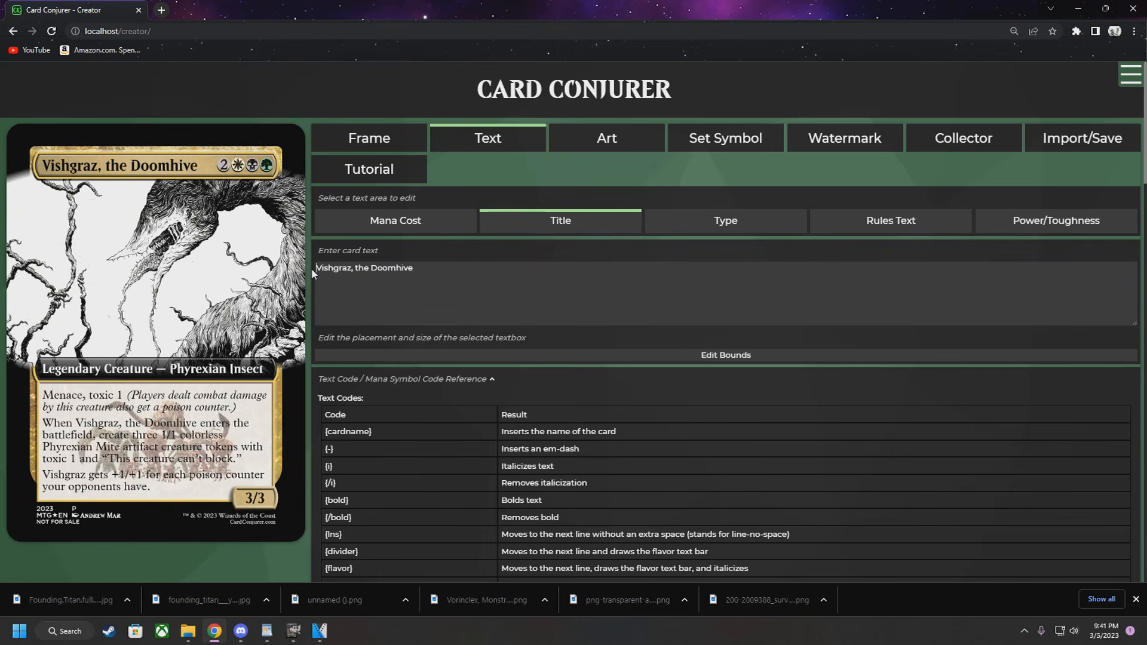
# Shift the artwork slightly to the left on the card and open the art settings
pyautogui.moveTo(229, 269); pyautogui.dragTo(196, 269)
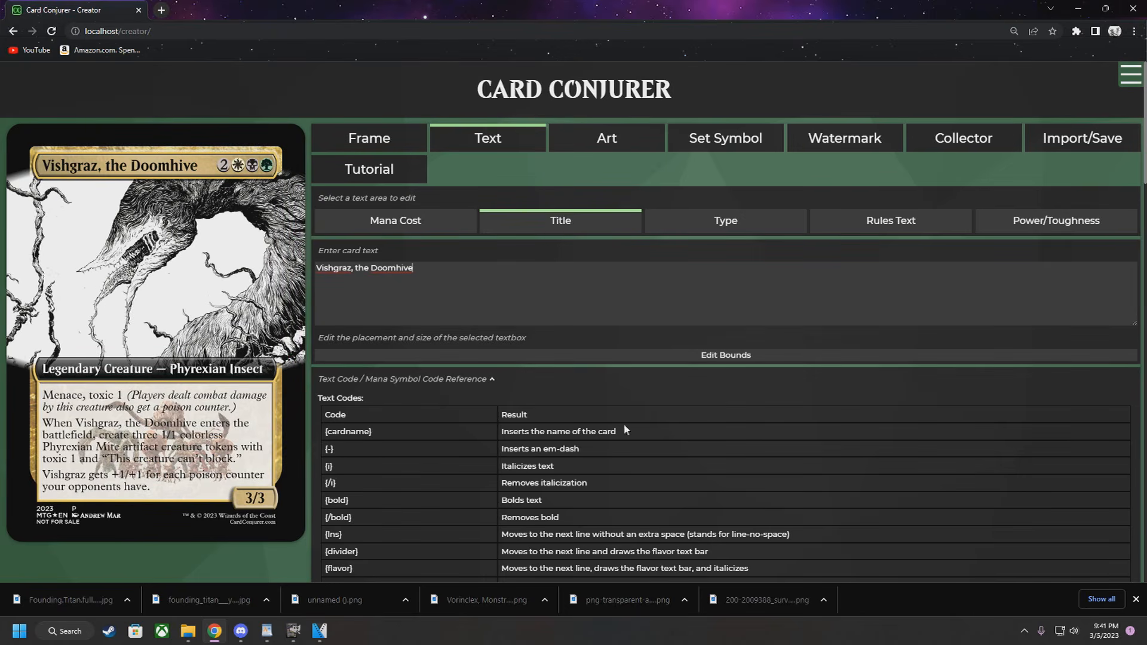
pyautogui.click(621, 149)
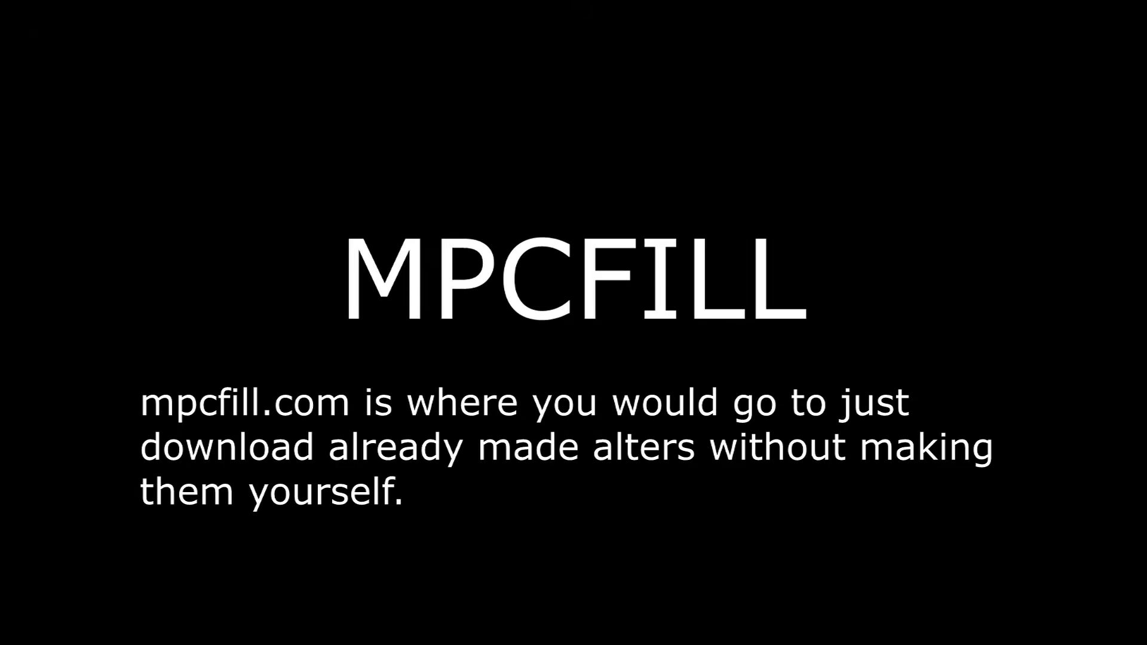
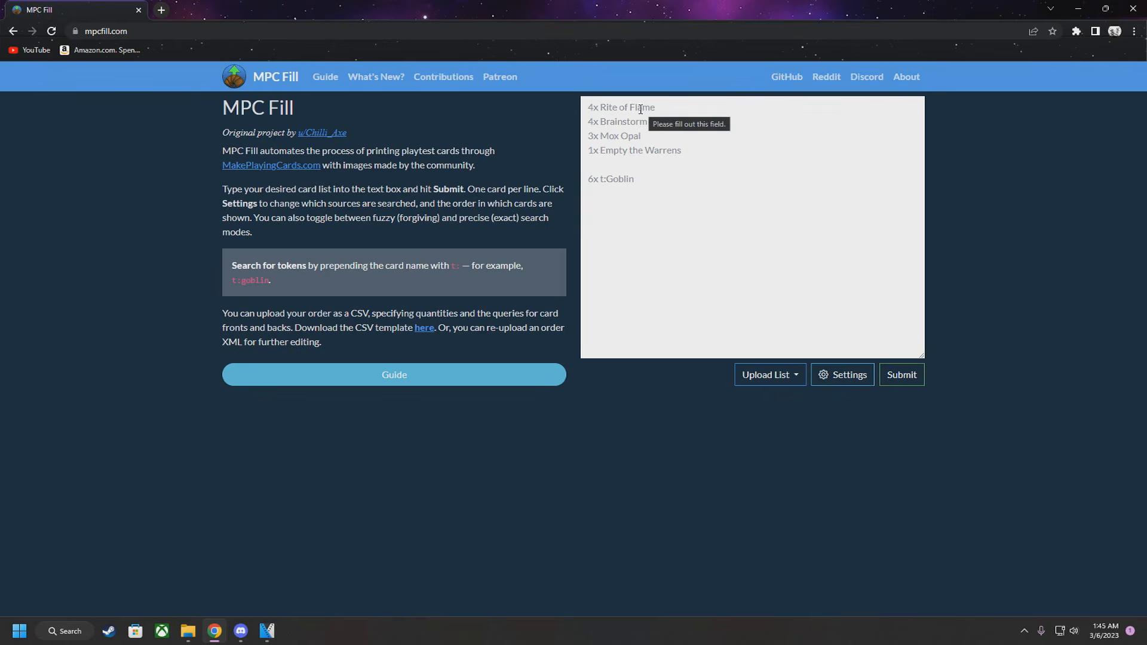
# Begin the MPC Fill card list with 1x Temple Gardens and 1x Mountain, and start a third 1x line
pyautogui.click(685, 151)
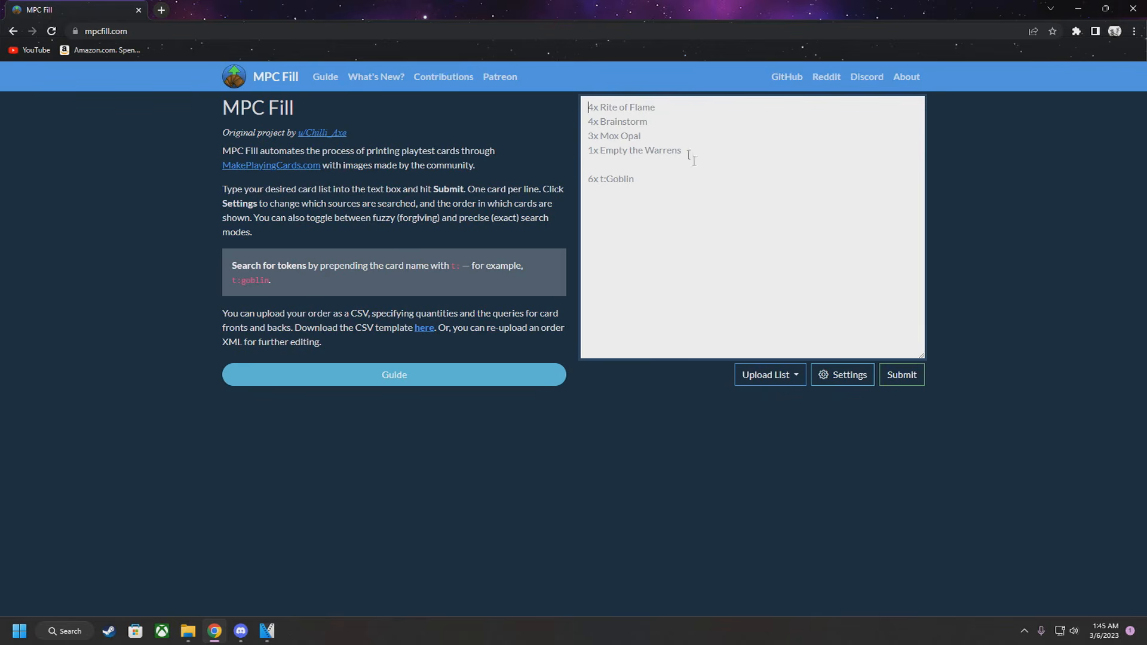
pyautogui.write('1x')
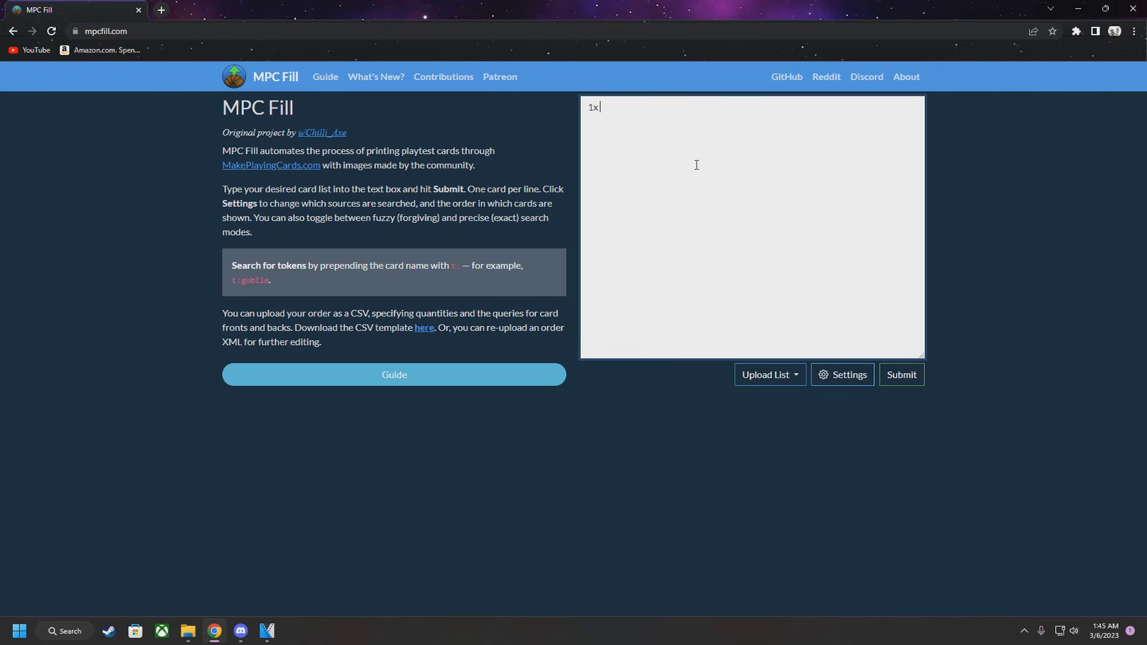
pyautogui.write(' Templ')
pyautogui.write('untain')
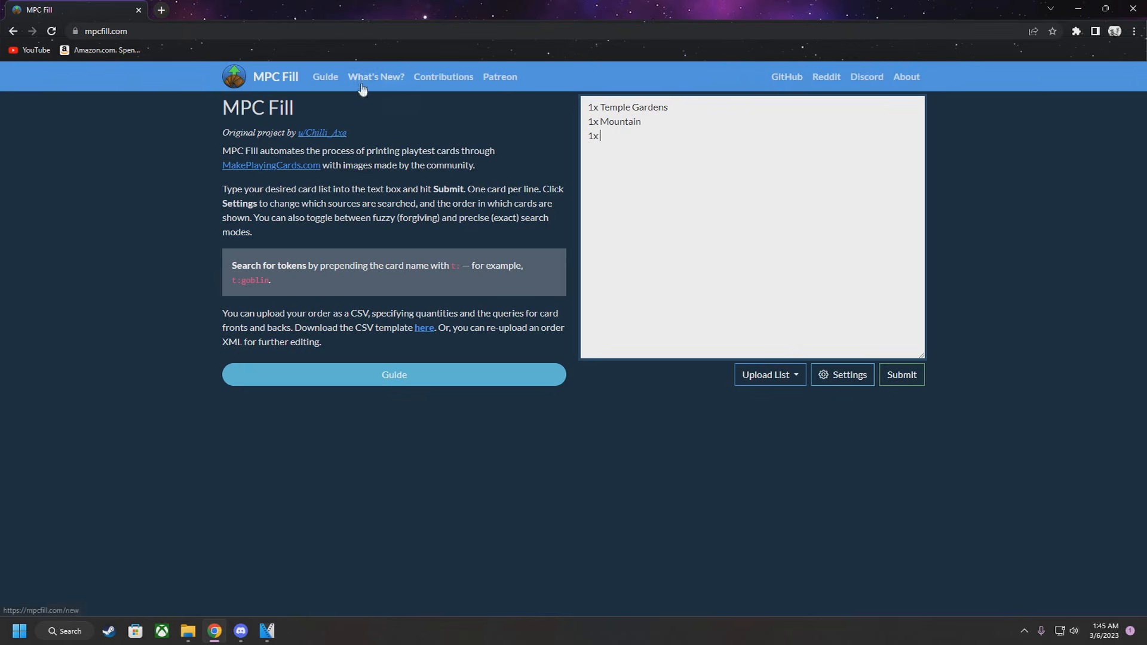
# Open Scryfall in a new browser tab and search for "atraxa,"
pyautogui.click(161, 10)
pyautogui.write('scr')
pyautogui.press('Return')
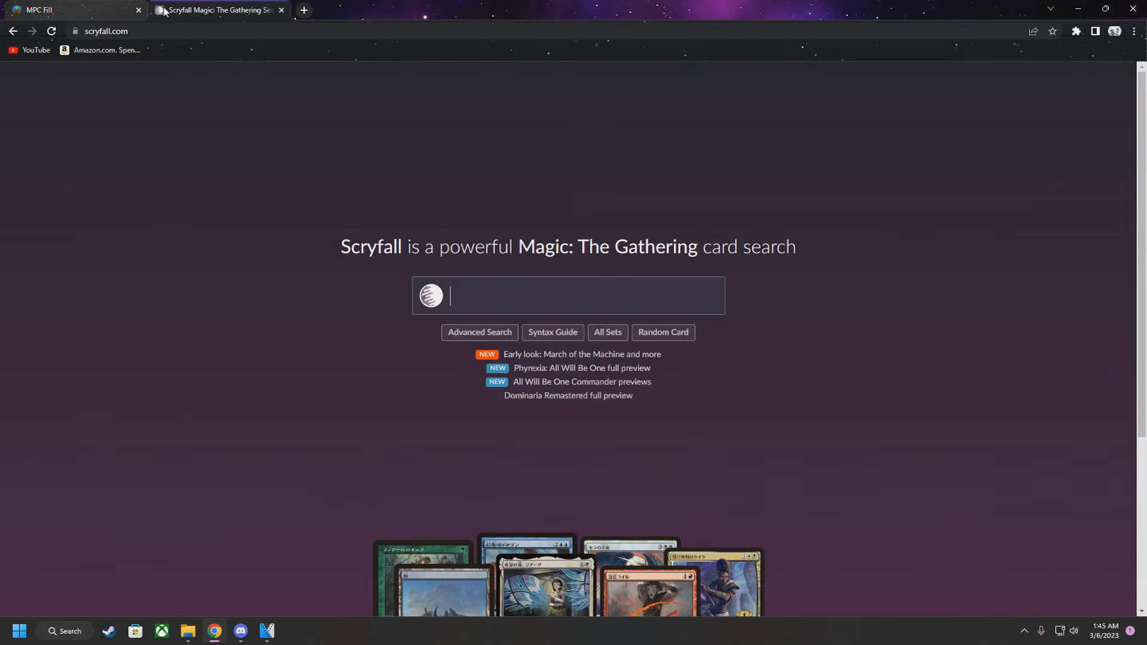
pyautogui.click(484, 291)
pyautogui.write('atra')
pyautogui.press('BackSpace')
pyautogui.press('BackSpace')
pyautogui.press('BackSpace')
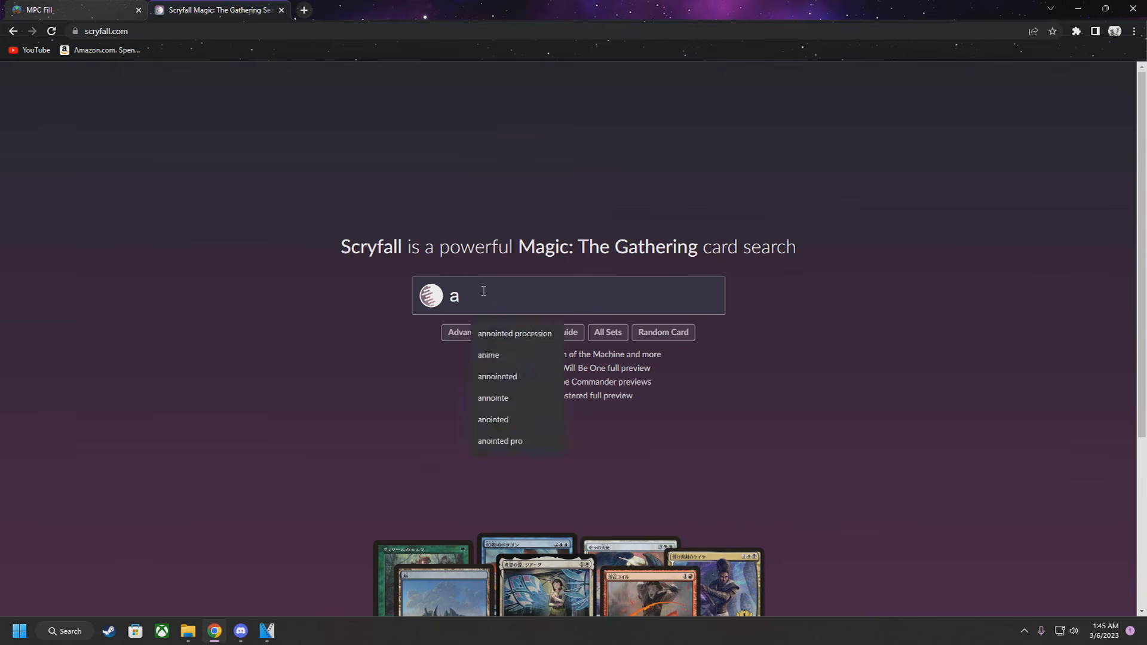
pyautogui.write('traxa,')
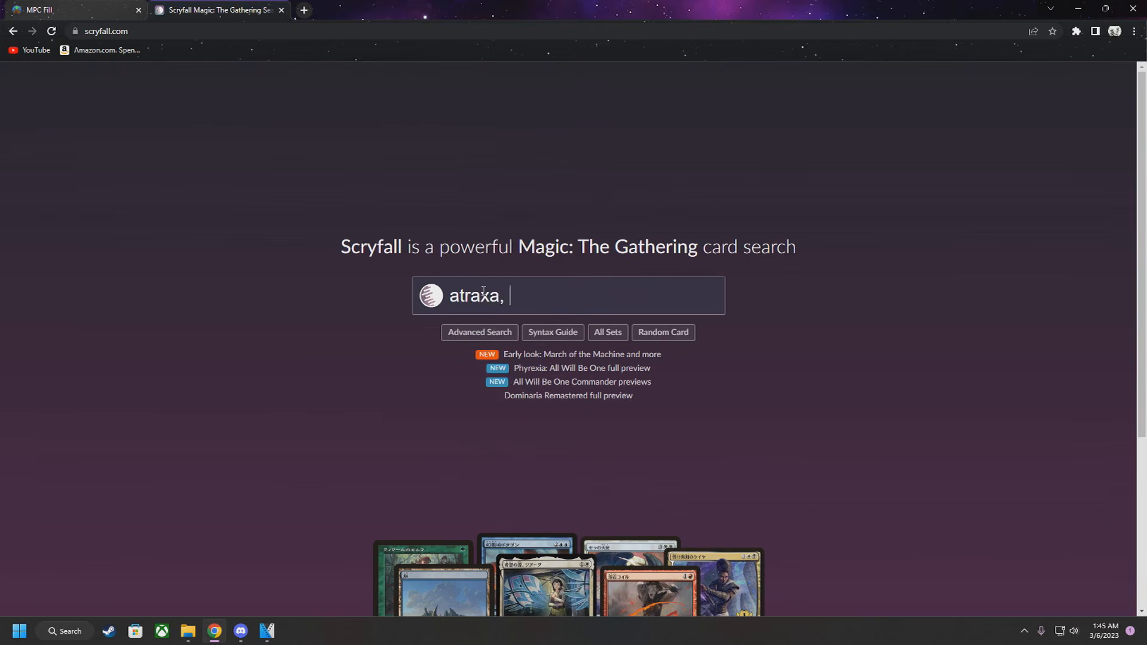
pyautogui.press('Return')
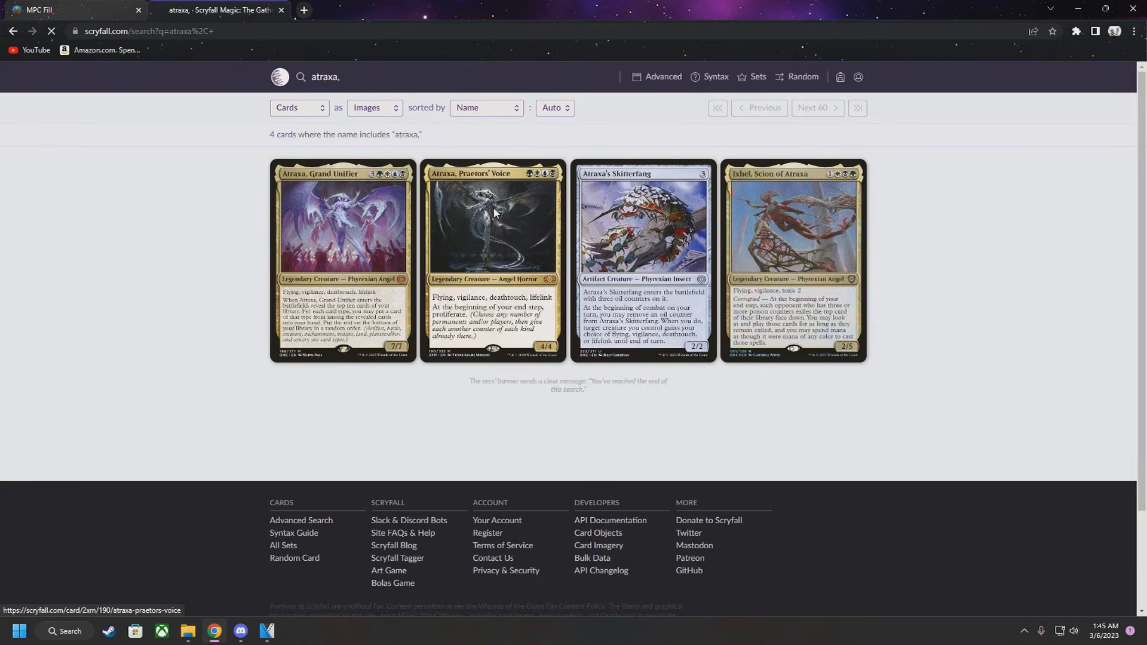
# Copy the full name Atraxa, Praetors' Voice from its Scryfall page into the third line of the MPC Fill list and submit the list
pyautogui.click(494, 213)
pyautogui.moveTo(479, 129); pyautogui.dragTo(571, 130)
pyautogui.click(99, 9)
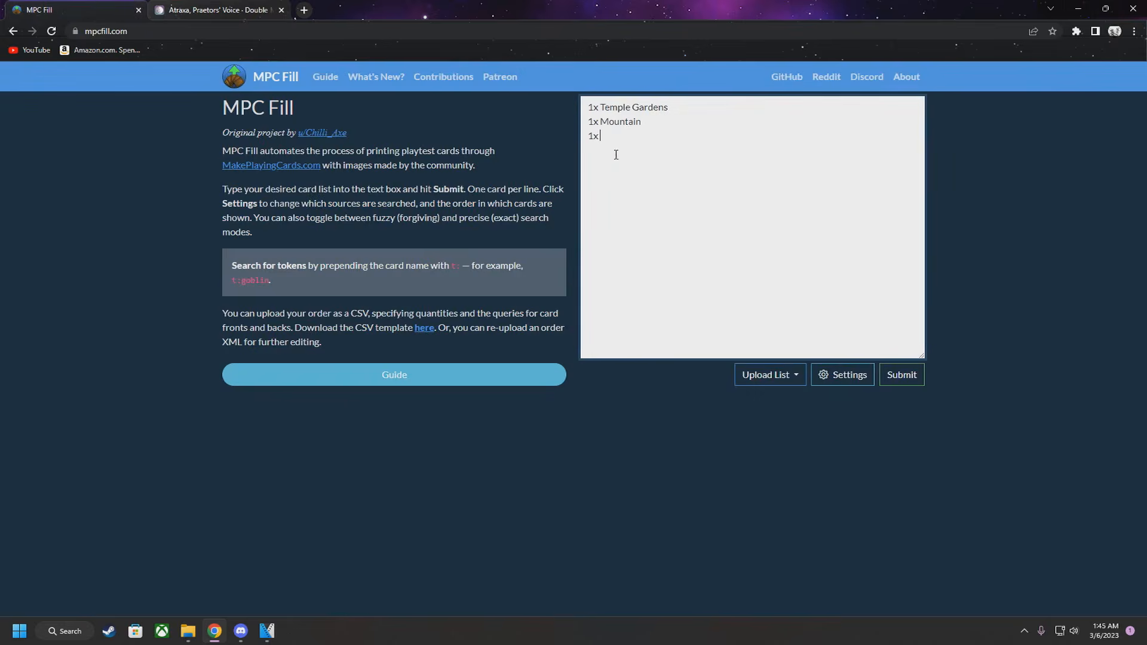
pyautogui.write("Atraxa, Praetors' Voice")
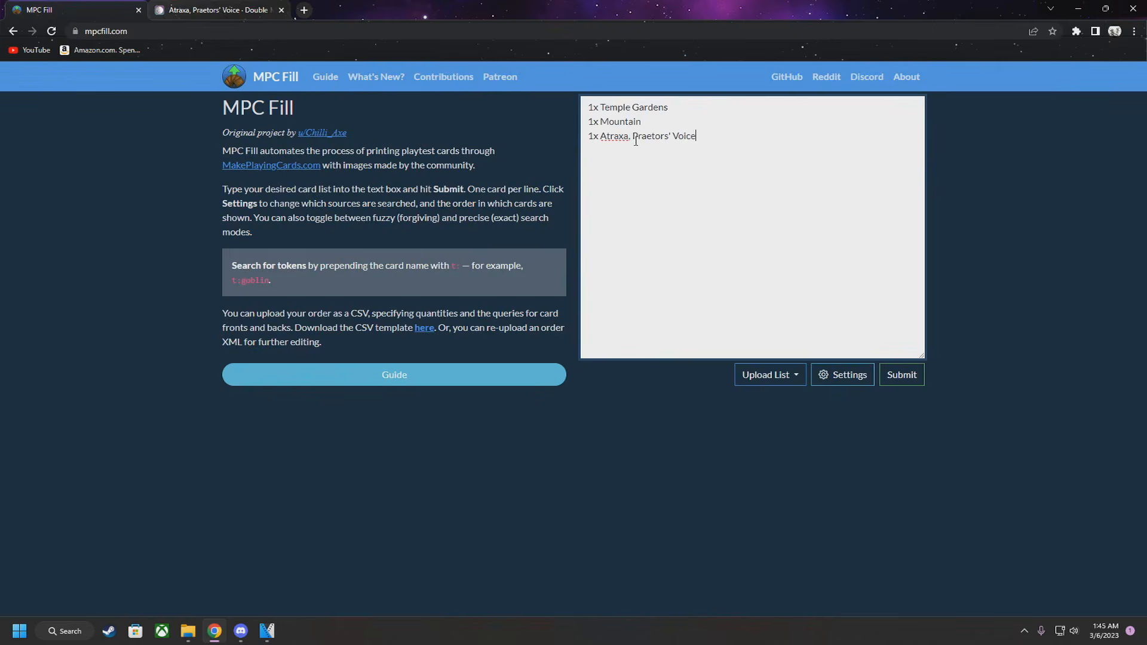
pyautogui.click(902, 374)
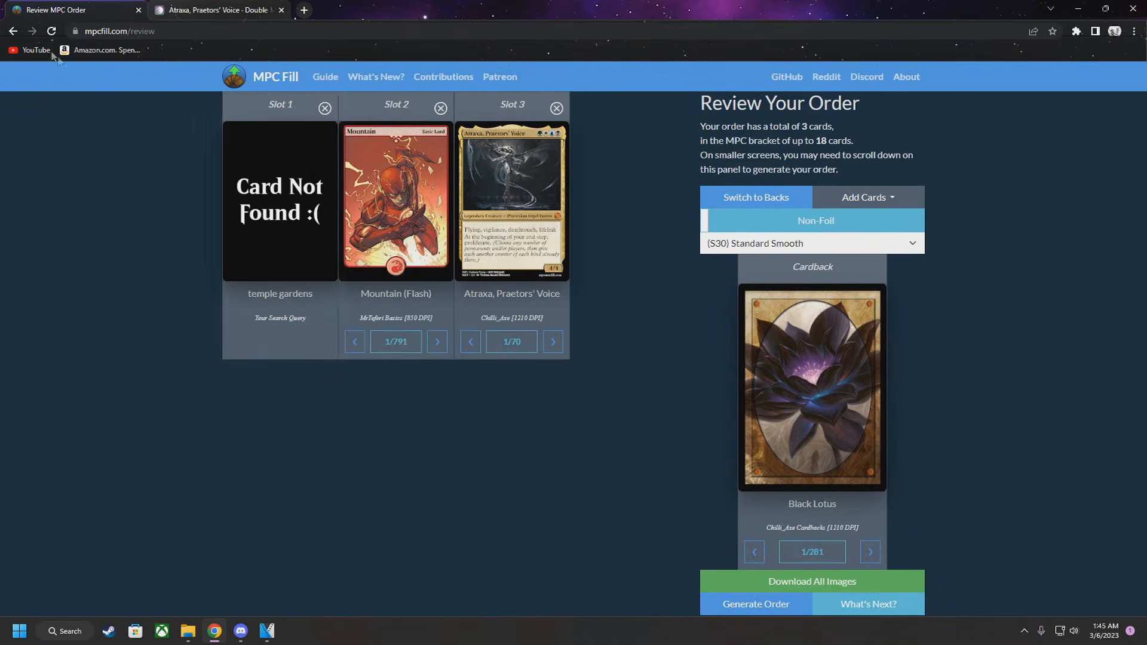
# Return to the card list, correct the first entry to Temple Garden and resubmit the list
pyautogui.click(12, 32)
pyautogui.click(678, 110)
pyautogui.press('BackSpace')
pyautogui.click(902, 374)
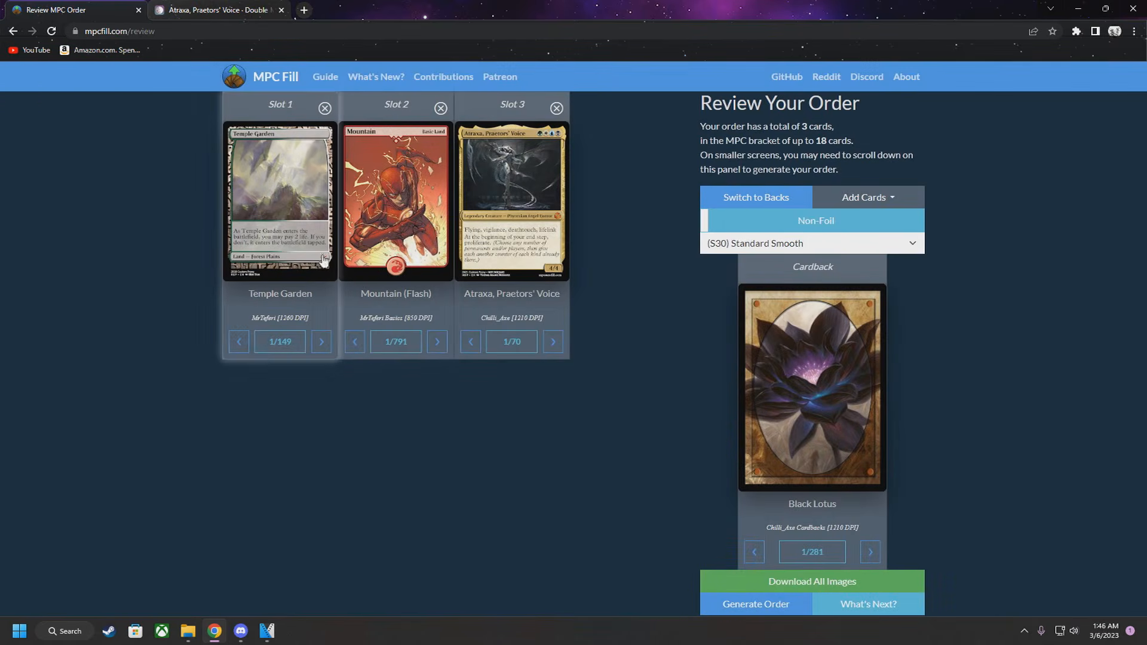
# Step the Slot 1 Temple Garden through its versions to number 6, Temple Garden (Extended)
pyautogui.click(321, 342)
pyautogui.click(320, 343)
pyautogui.click(321, 343)
pyautogui.click(321, 343)
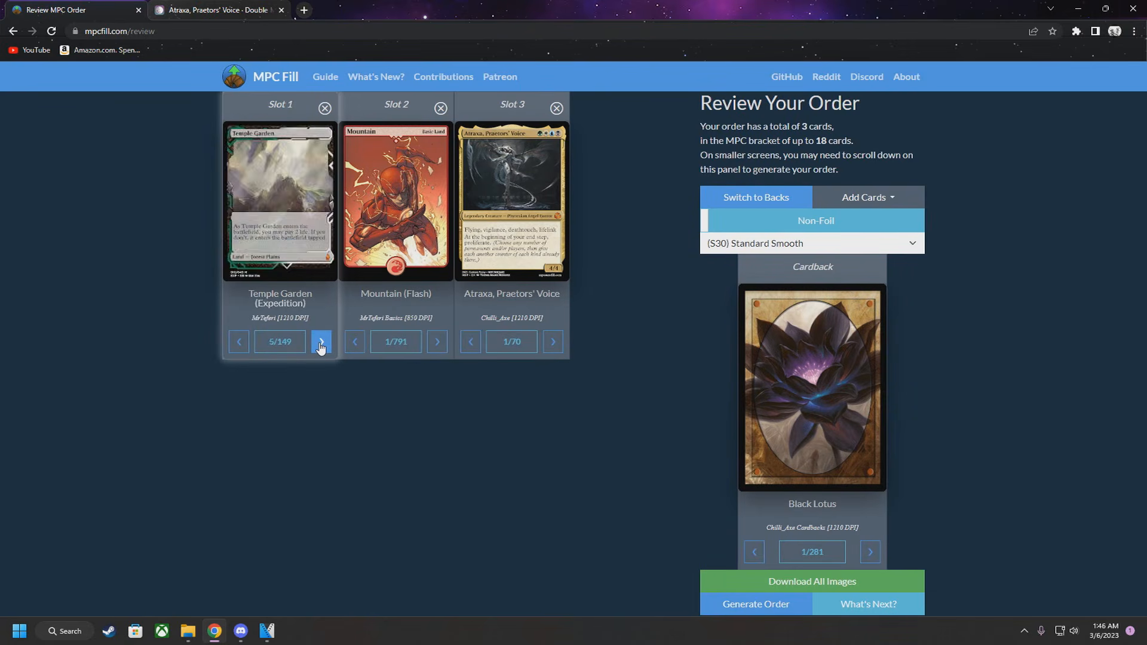
pyautogui.click(321, 343)
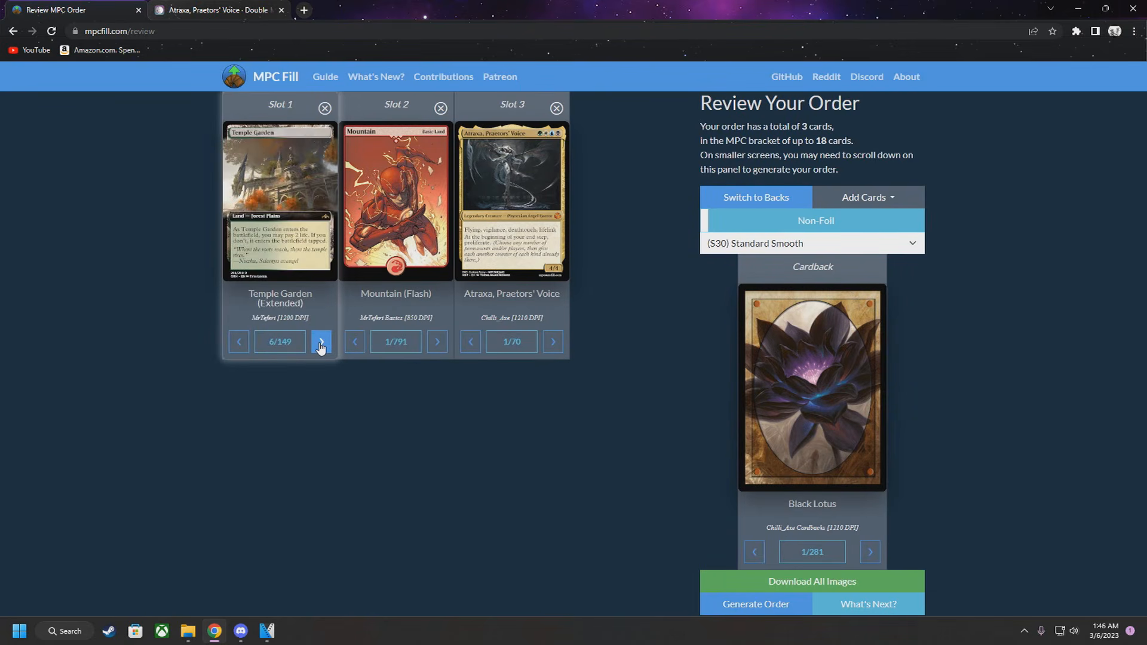
# Choose Option 24, the Temple Garden with the bear artwork, for Slot 1 and view its card details
pyautogui.click(281, 344)
pyautogui.scroll(-2, 554, 260)
pyautogui.scroll(-8, 554, 260)
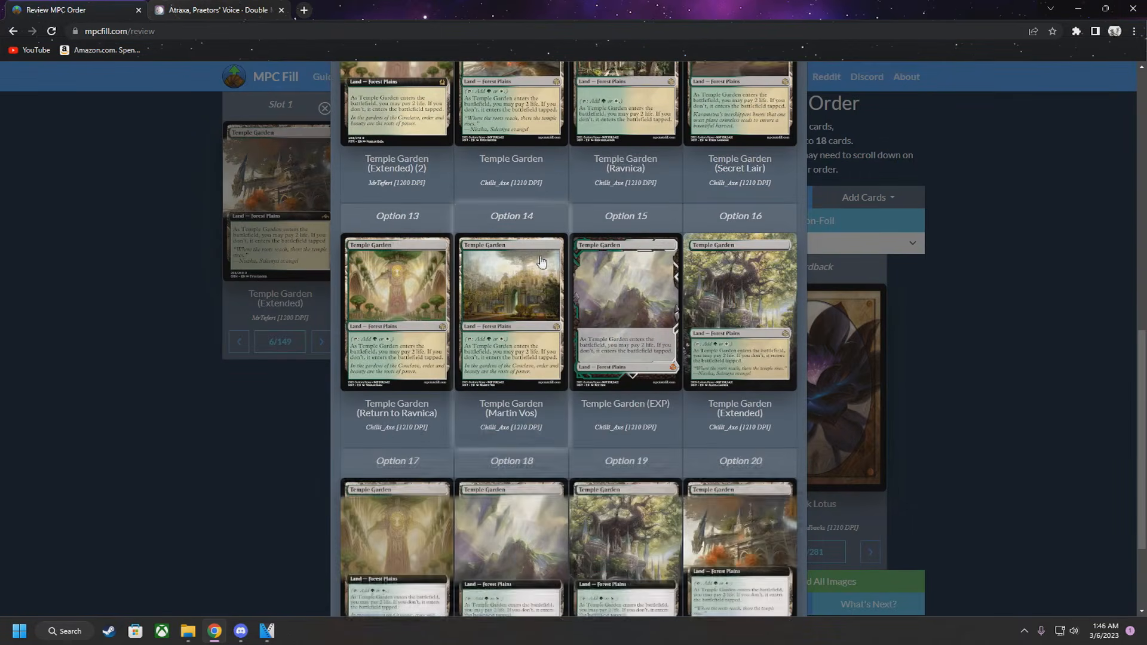
pyautogui.scroll(-3, 551, 256)
pyautogui.scroll(-3, 544, 263)
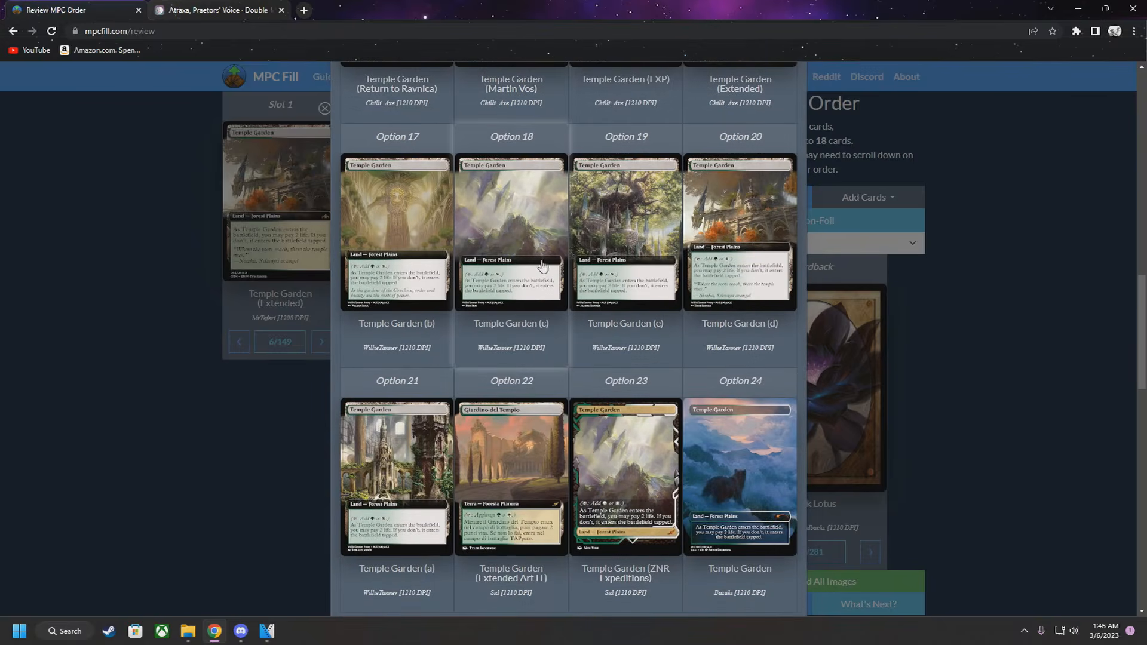
pyautogui.scroll(-3, 554, 283)
pyautogui.click(730, 286)
pyautogui.click(287, 186)
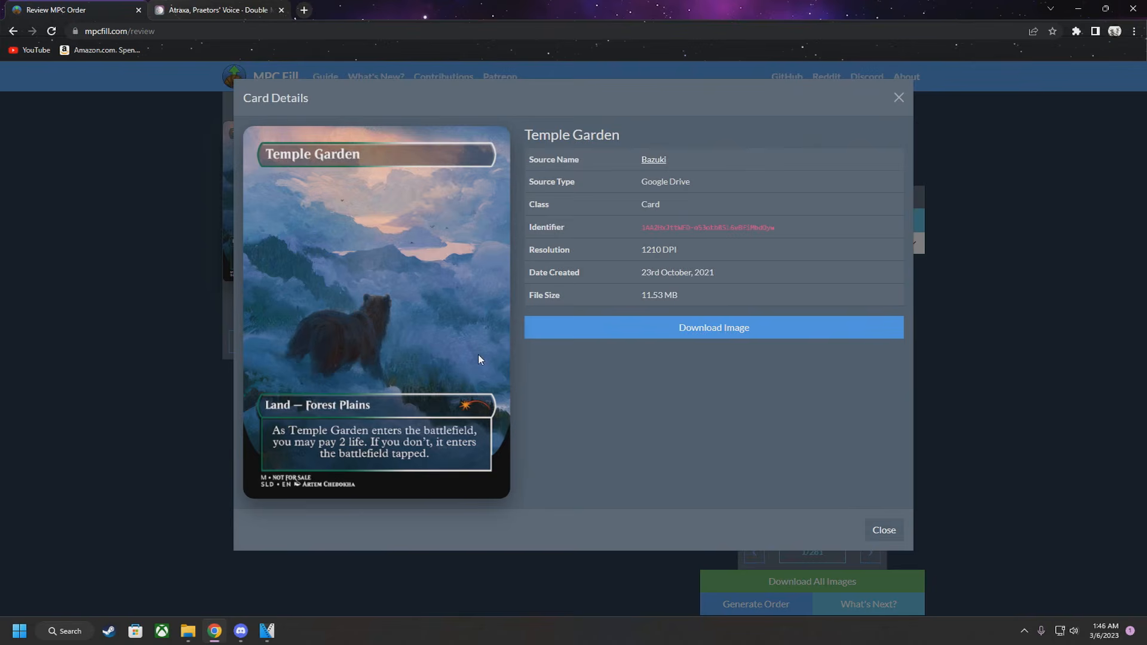
pyautogui.click(899, 98)
# Browse further through the Temple Garden versions and choose Option 71 for Slot 1
pyautogui.click(280, 341)
pyautogui.scroll(-5, 564, 350)
pyautogui.scroll(-10, 564, 349)
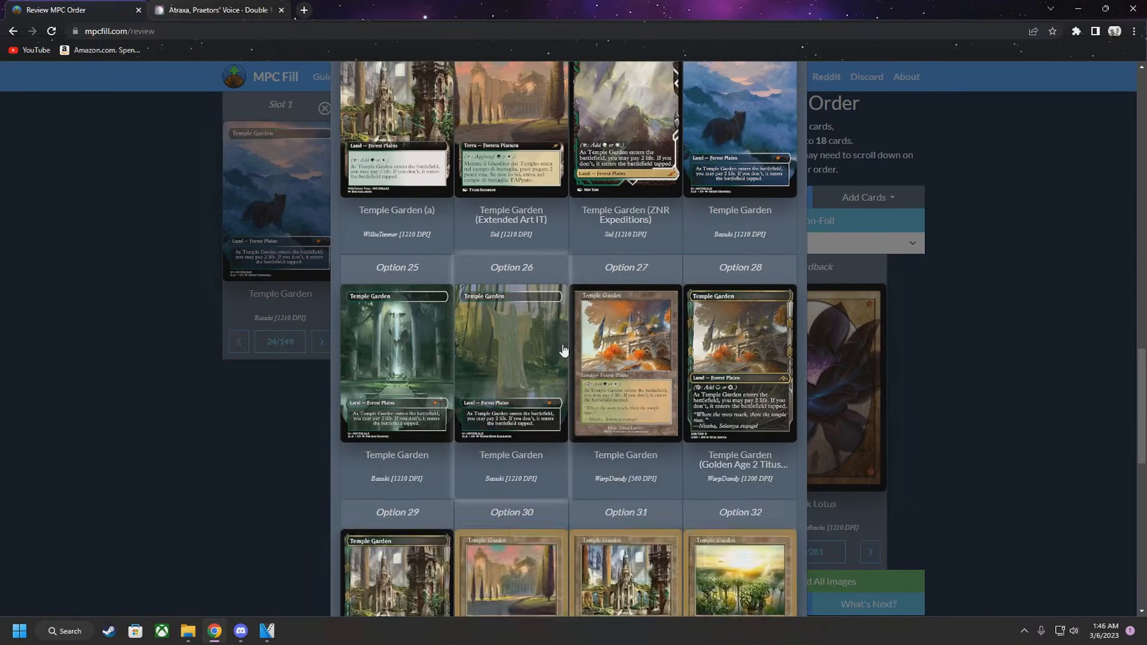
pyautogui.scroll(-3, 562, 349)
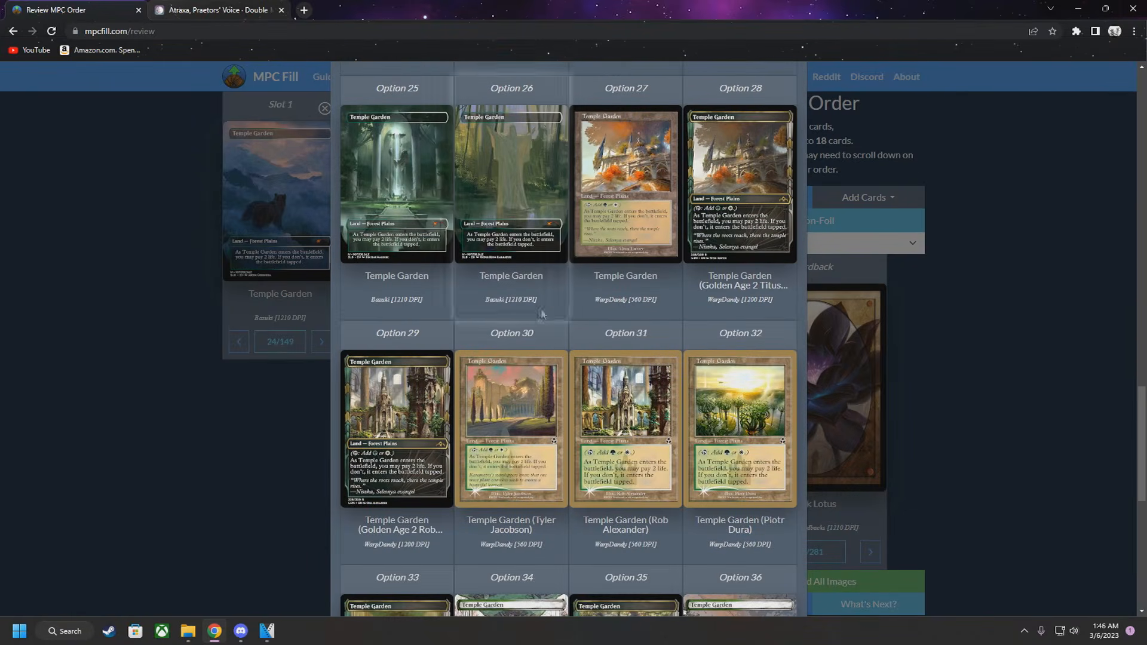
pyautogui.scroll(-5, 591, 364)
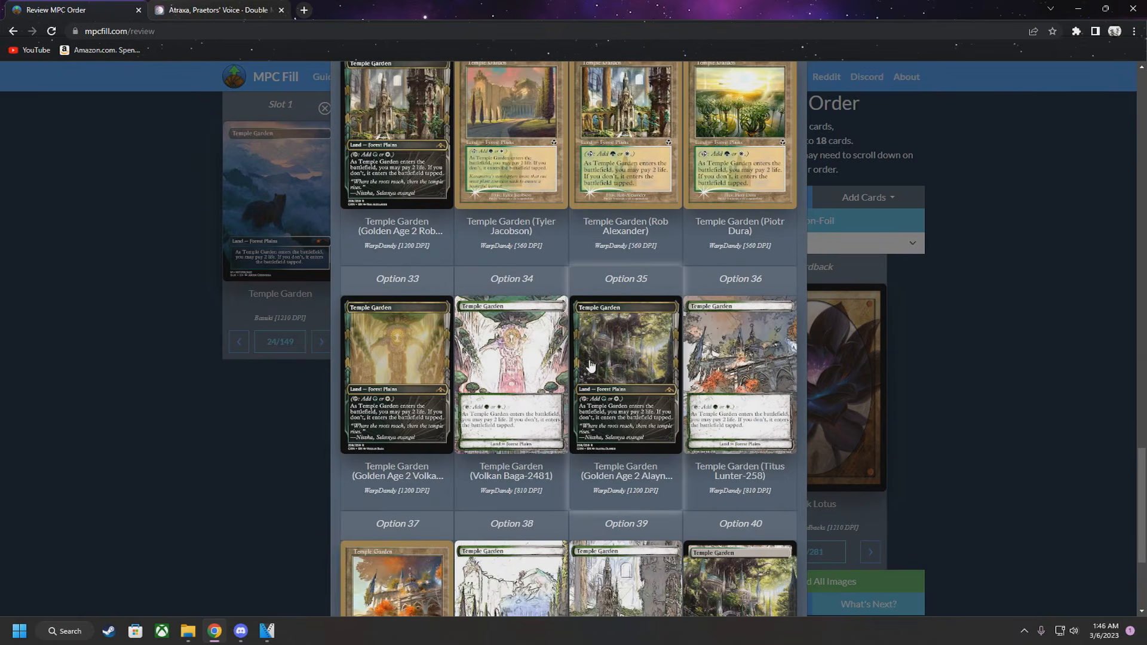
pyautogui.scroll(-4, 591, 365)
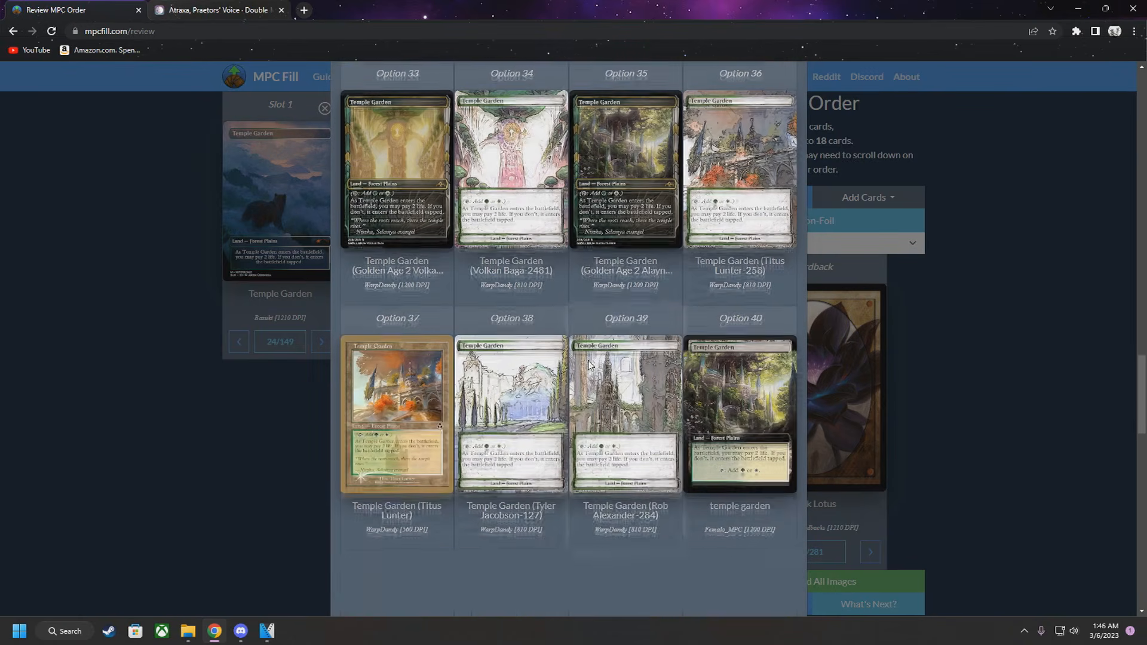
pyautogui.scroll(-15, 588, 371)
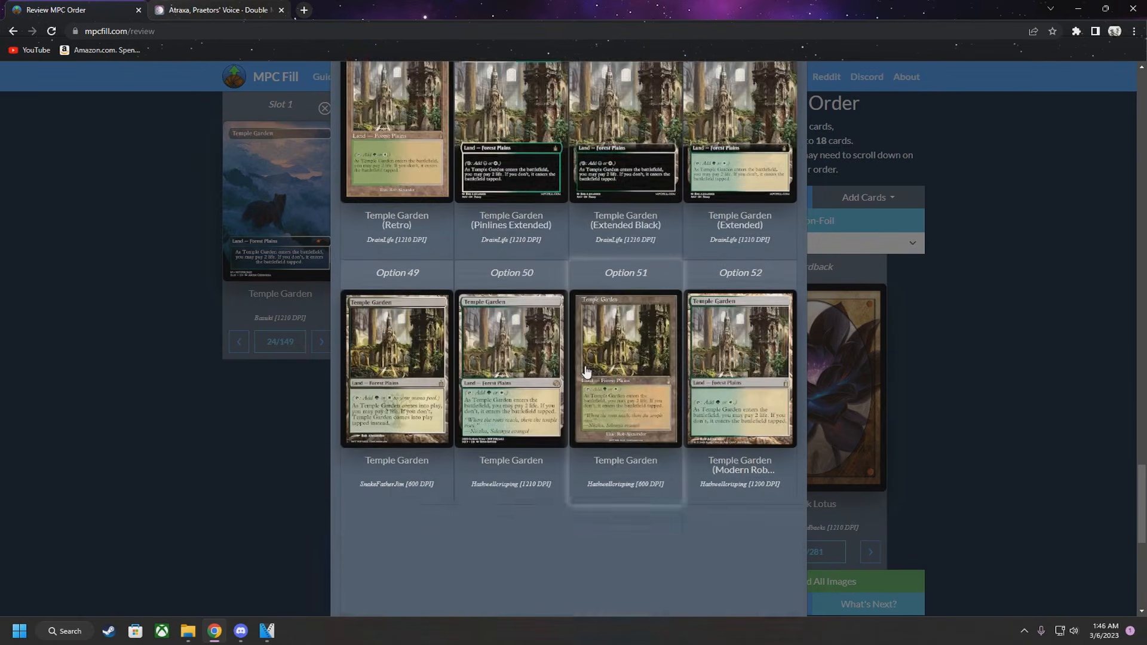
pyautogui.scroll(-3, 588, 371)
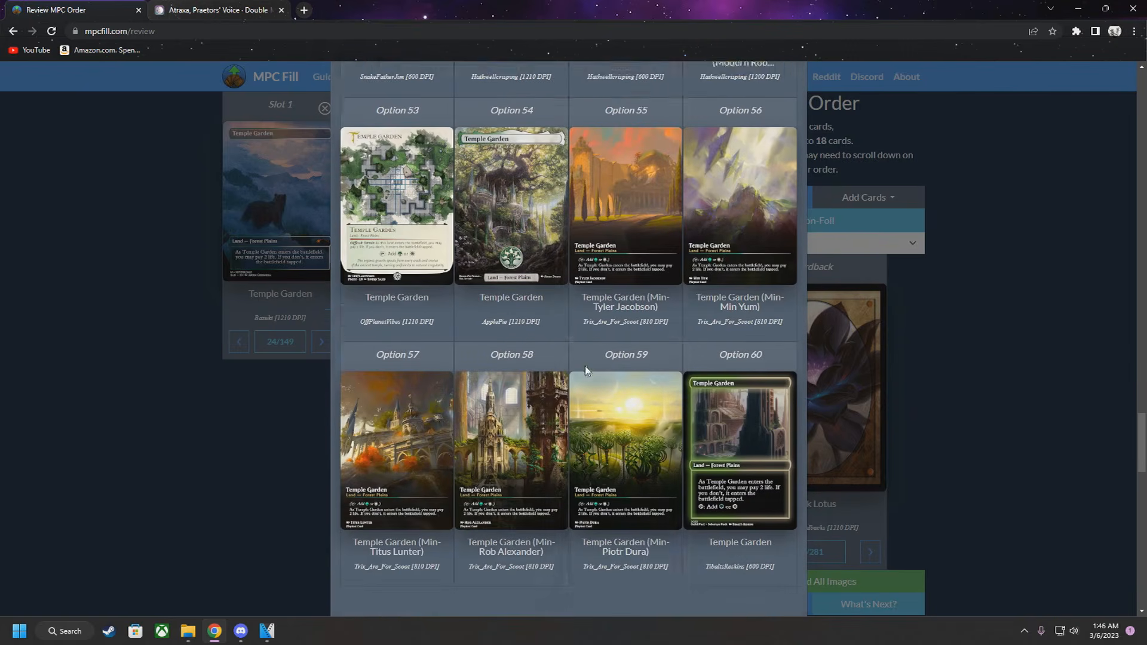
pyautogui.scroll(-3, 587, 371)
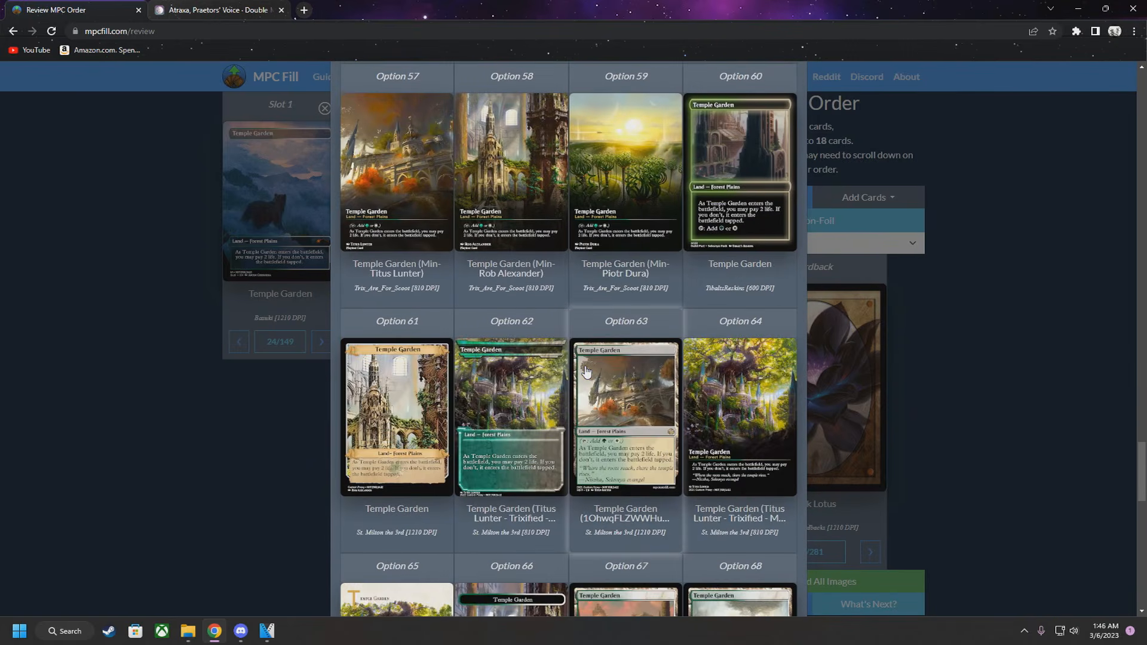
pyautogui.scroll(-3, 584, 372)
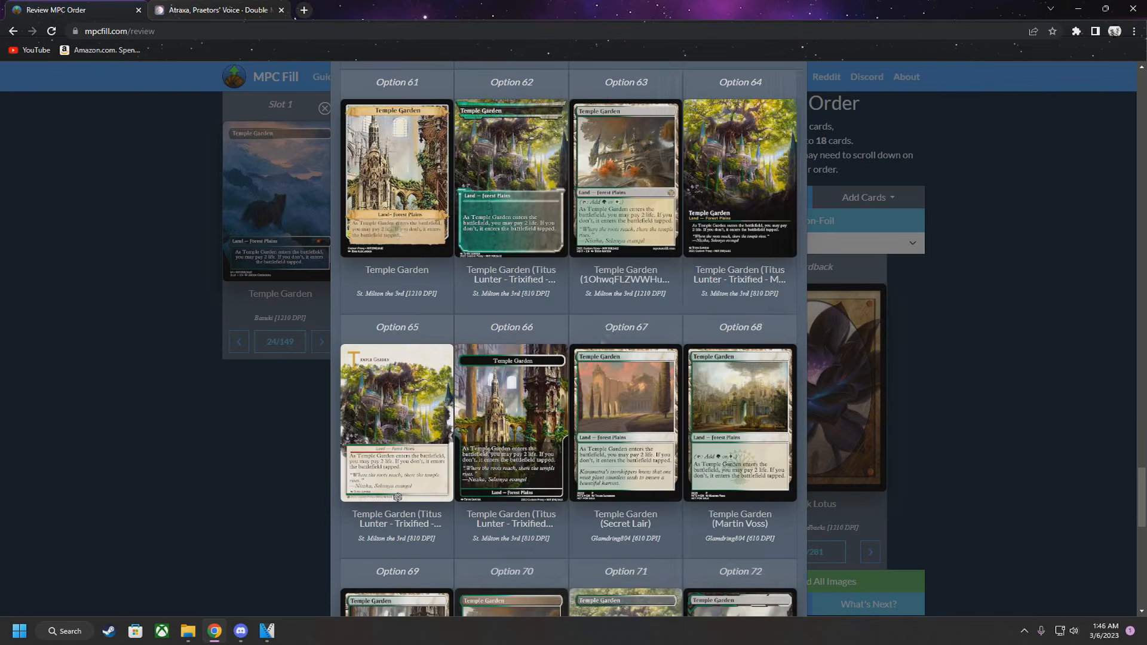
pyautogui.scroll(-3, 587, 359)
pyautogui.scroll(-6, 586, 358)
pyautogui.click(611, 285)
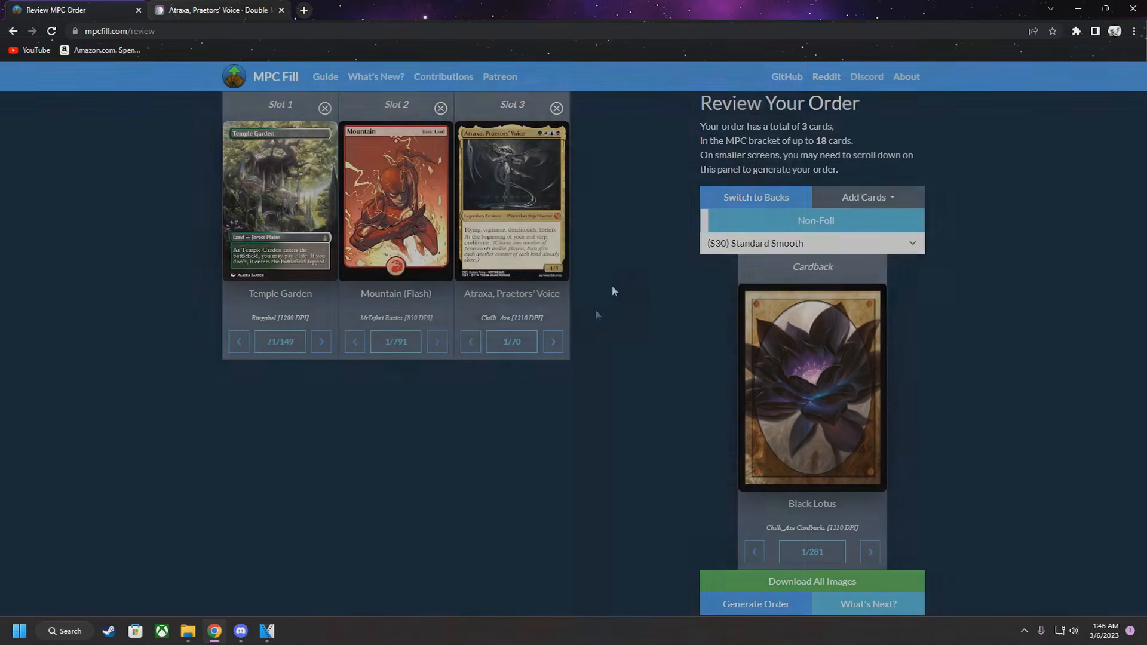
# Download the selected Temple Garden image from its card details and open the downloaded Temple Garden.png
pyautogui.click(300, 186)
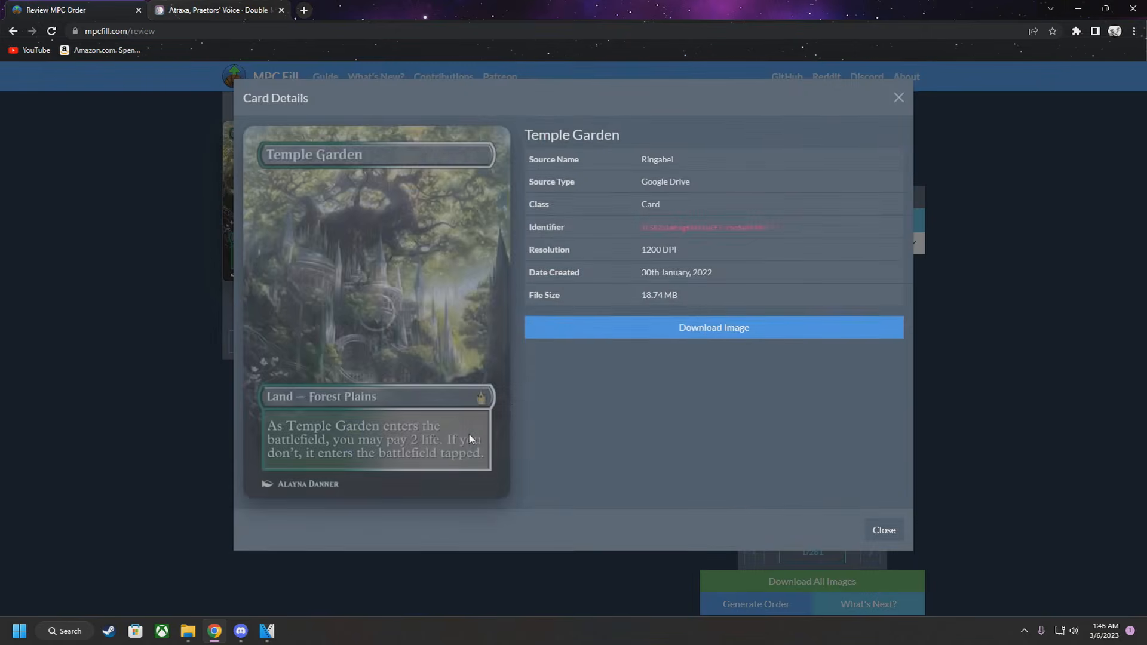
pyautogui.click(730, 336)
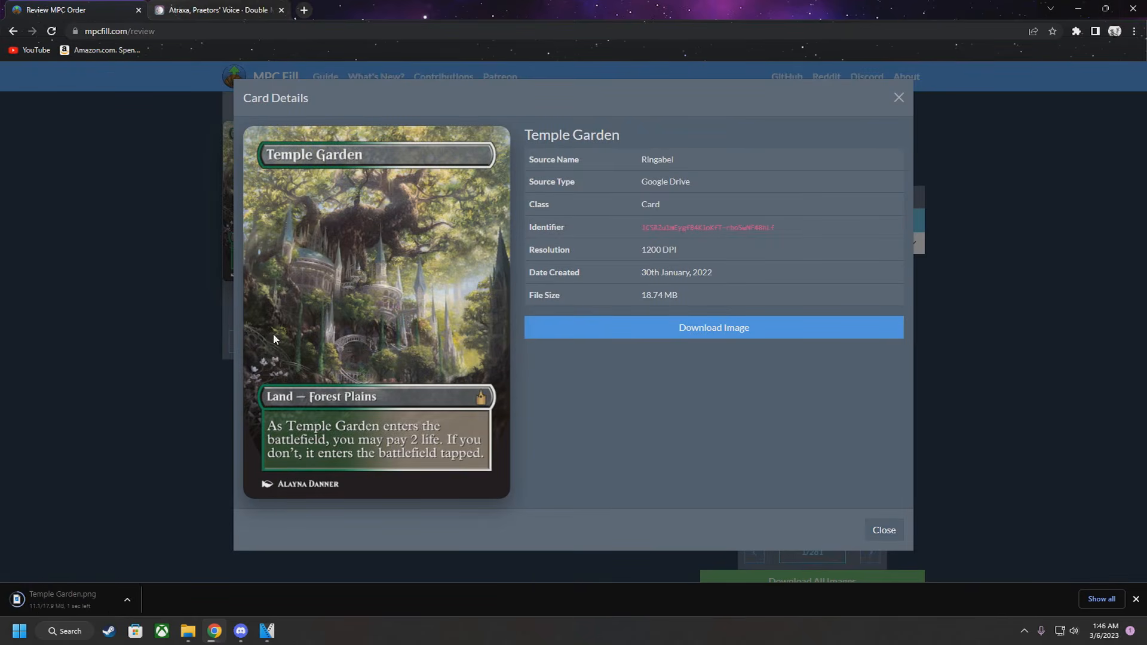
pyautogui.click(88, 598)
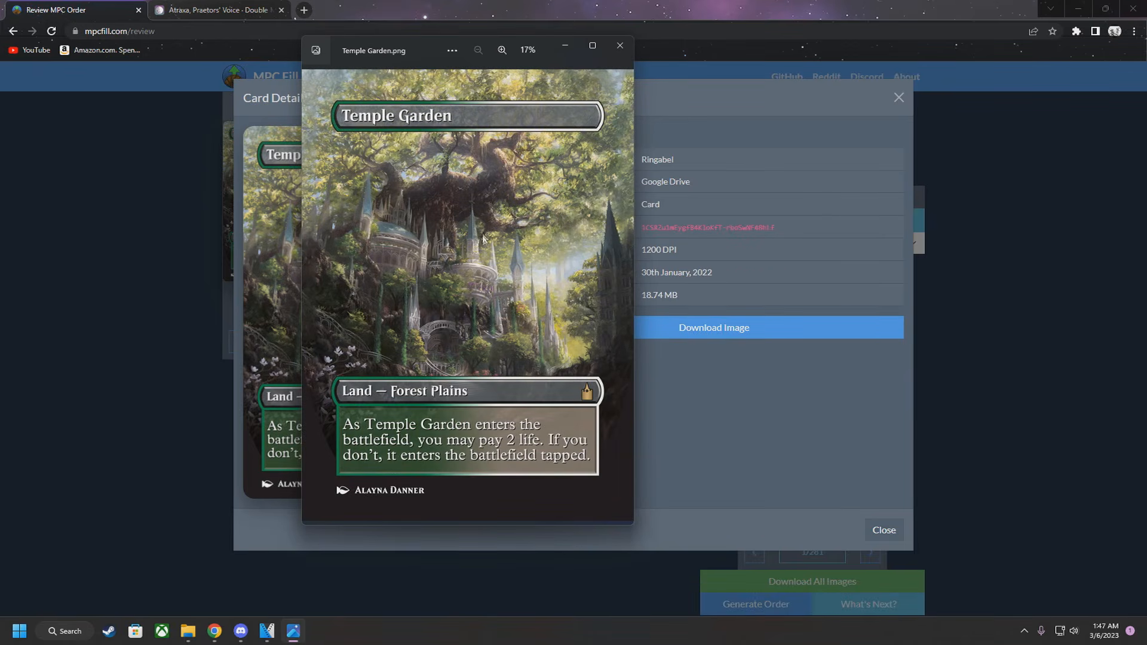
# Inspect Temple Garden.png at full window size, and close both the picture and the card details
pyautogui.moveTo(428, 51)
pyautogui.mouseDown()
pyautogui.moveTo(542, 51)
pyautogui.moveTo(447, 61)
pyautogui.mouseUp()
pyautogui.click(612, 56)
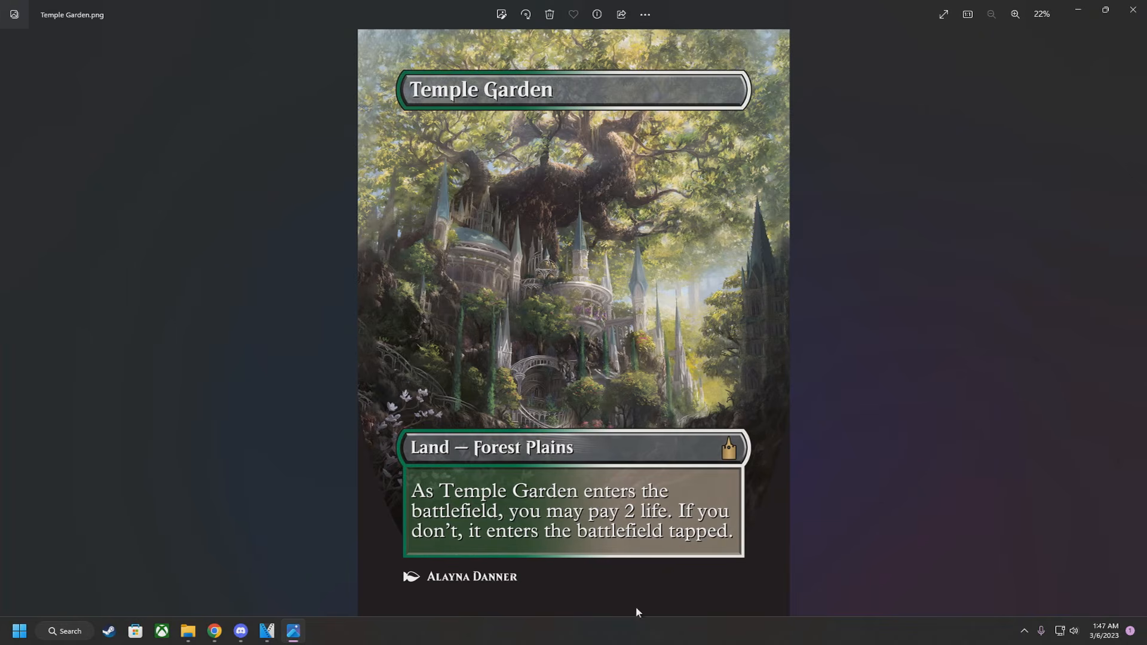
pyautogui.click(1134, 14)
pyautogui.click(899, 98)
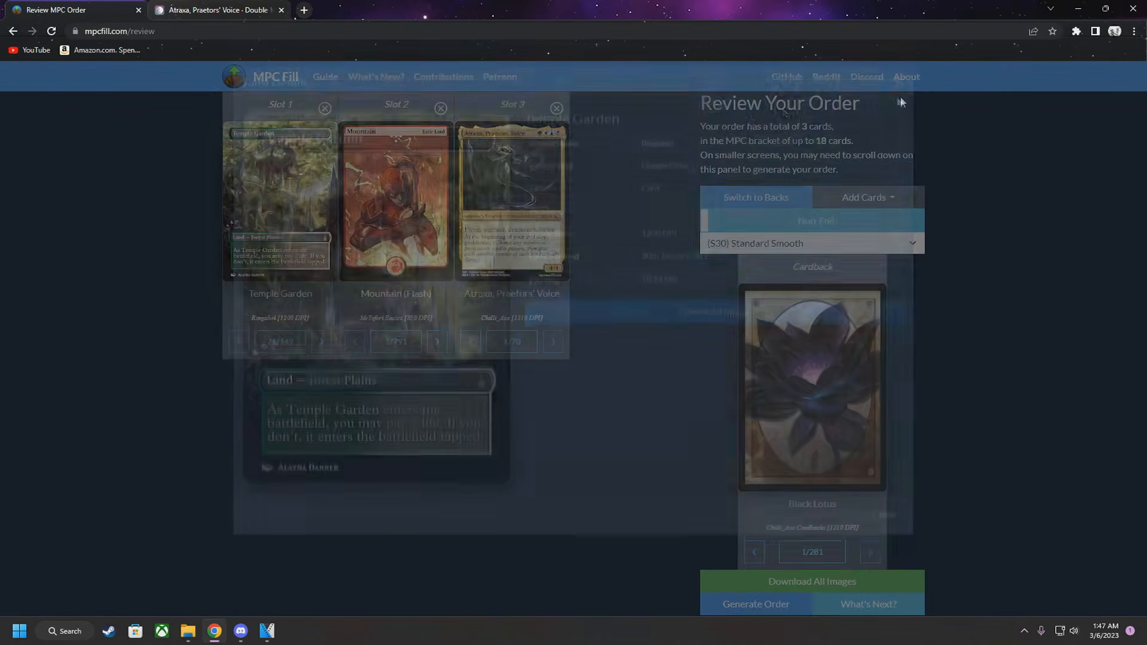
# Choose Option 41 from the Atraxa, Praetors' Voice versions for Slot 3, and view its card details
pyautogui.click(523, 344)
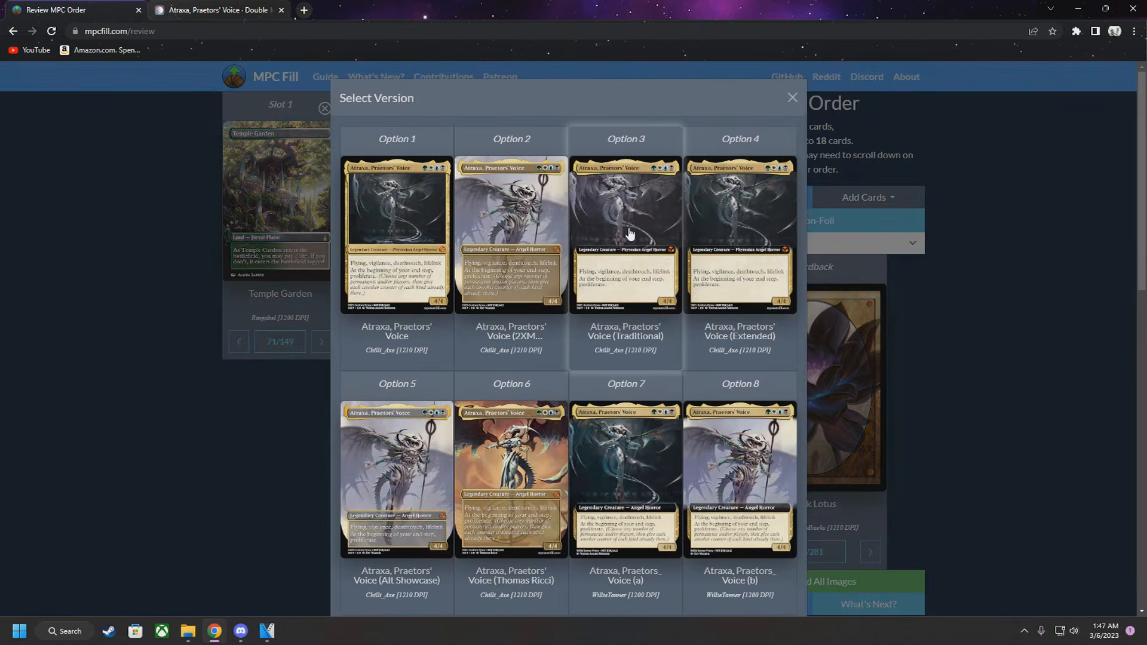
pyautogui.scroll(-5, 517, 454)
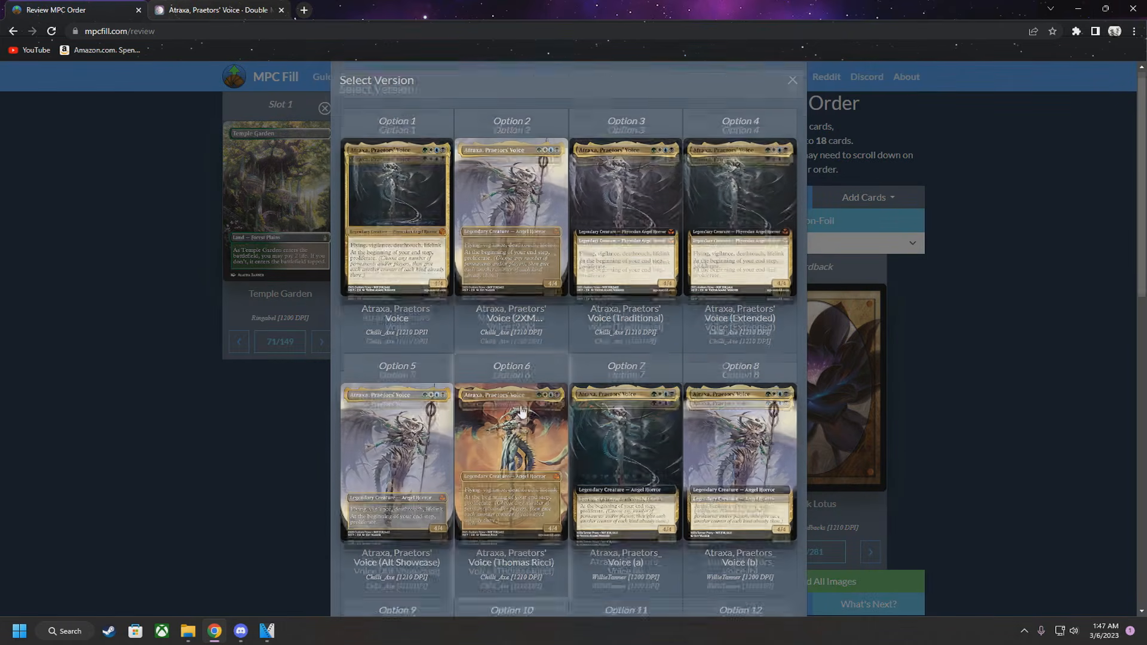
pyautogui.scroll(-1, 519, 383)
pyautogui.scroll(-3, 519, 382)
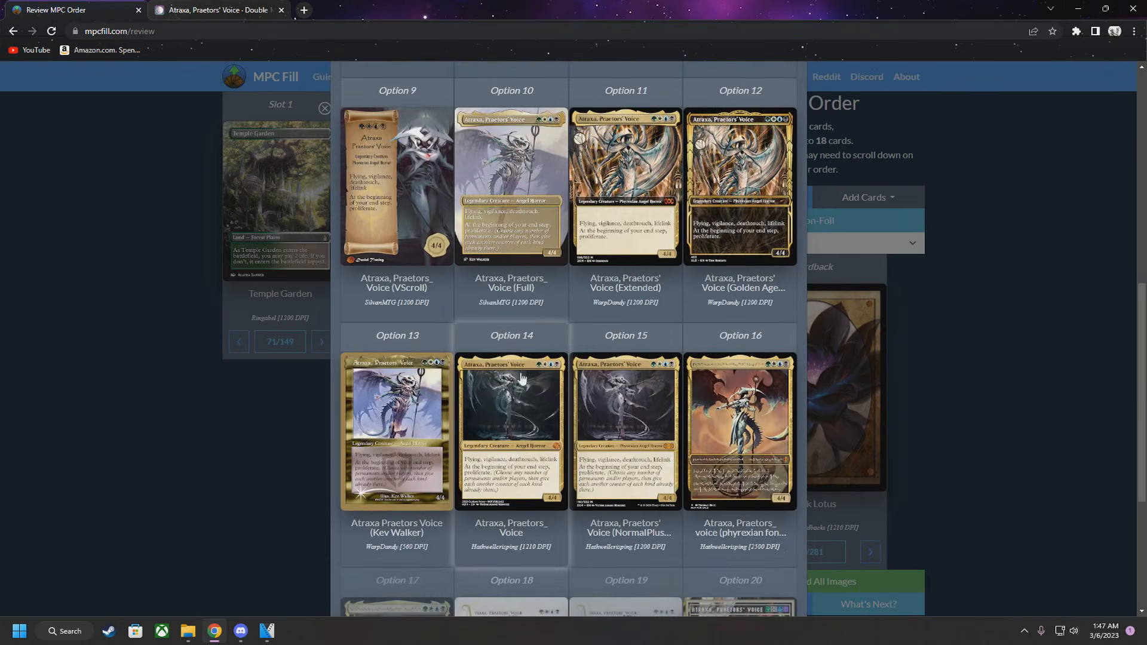
pyautogui.scroll(-1, 535, 350)
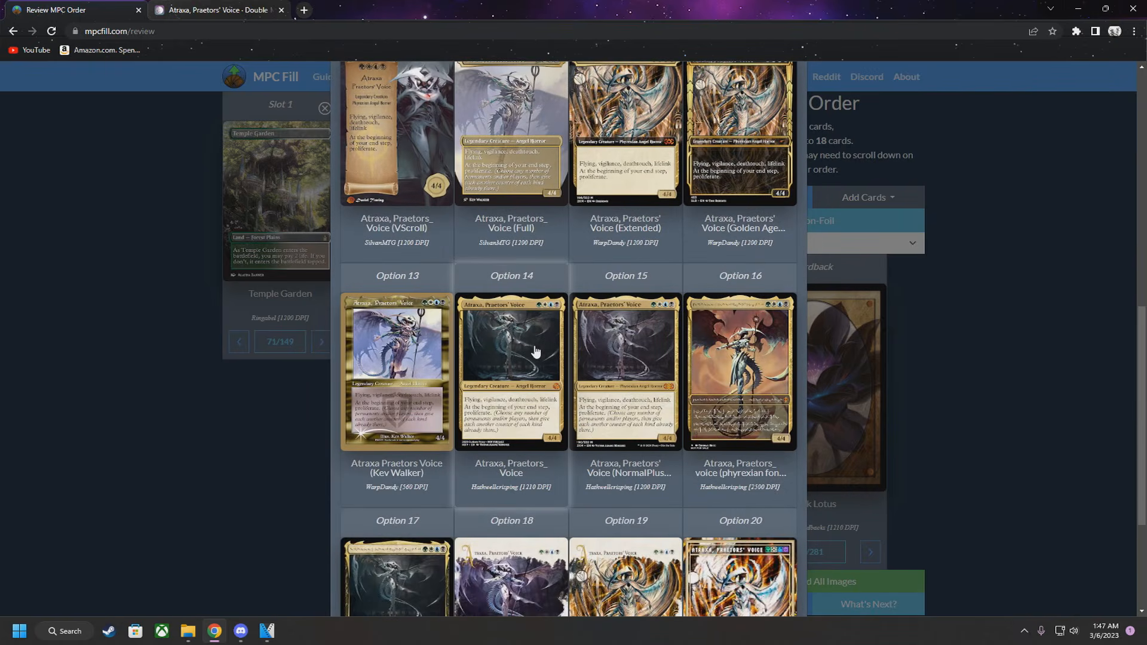
pyautogui.scroll(-3, 536, 352)
pyautogui.scroll(-4, 535, 351)
pyautogui.scroll(-4, 648, 363)
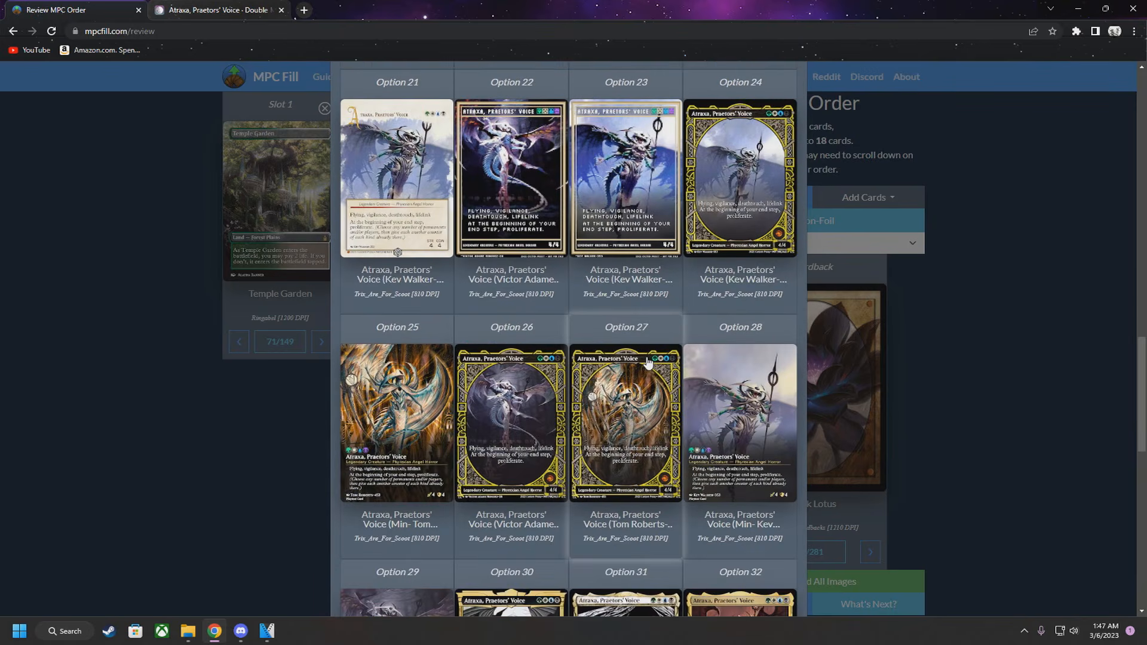
pyautogui.scroll(-4, 648, 363)
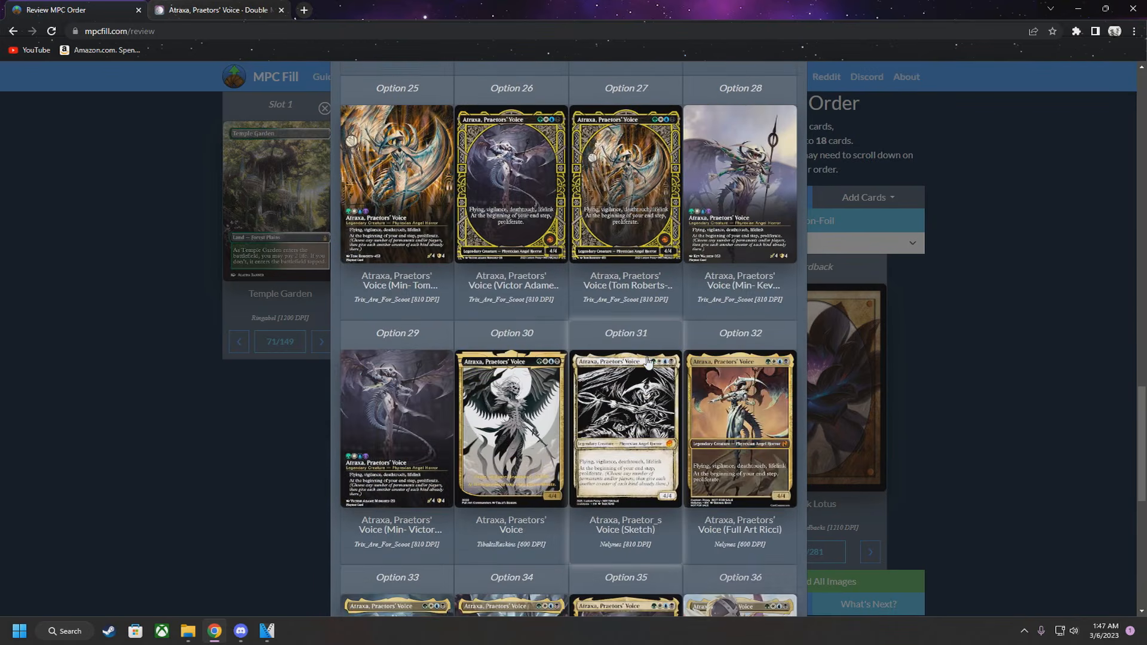
pyautogui.scroll(-3, 647, 362)
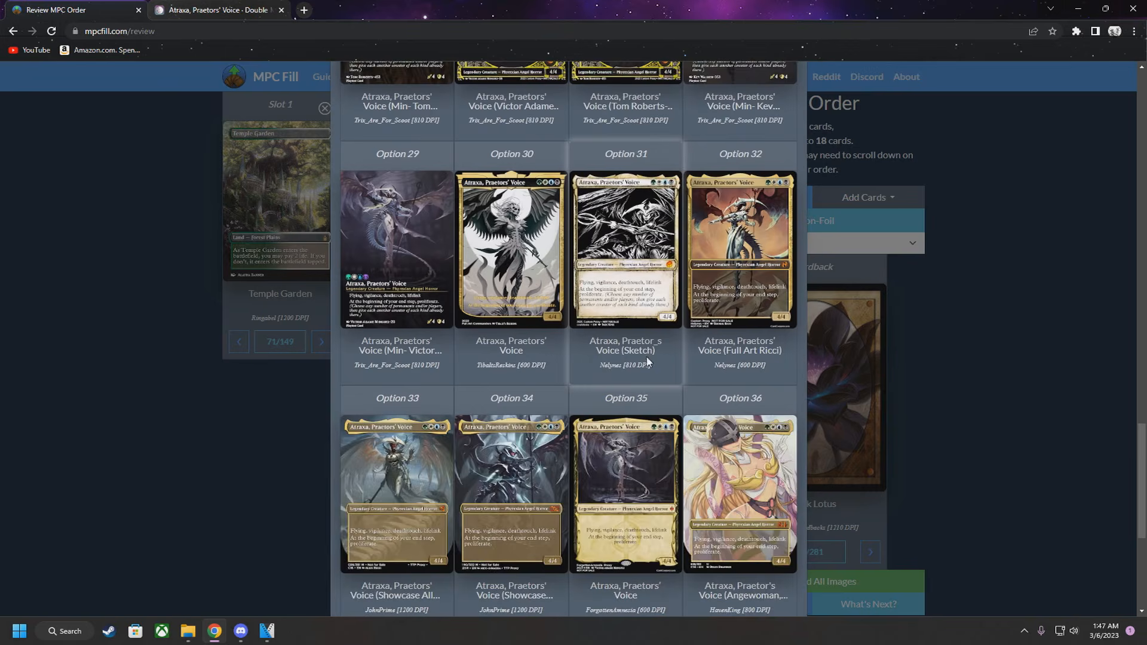
pyautogui.scroll(-3, 647, 363)
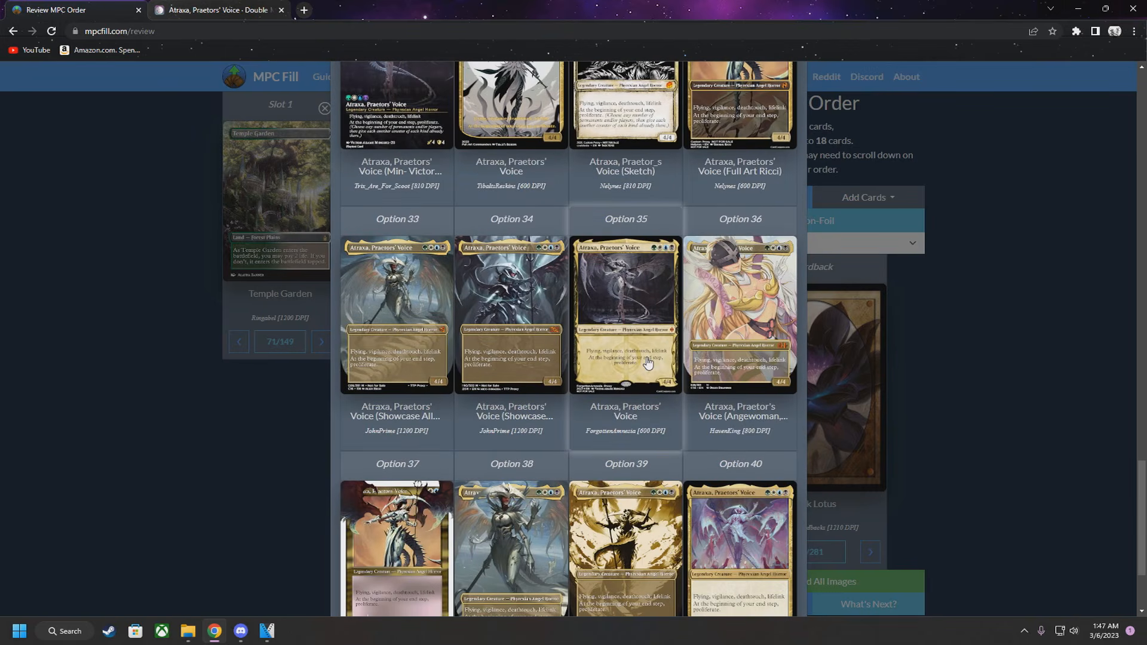
pyautogui.scroll(-2, 648, 363)
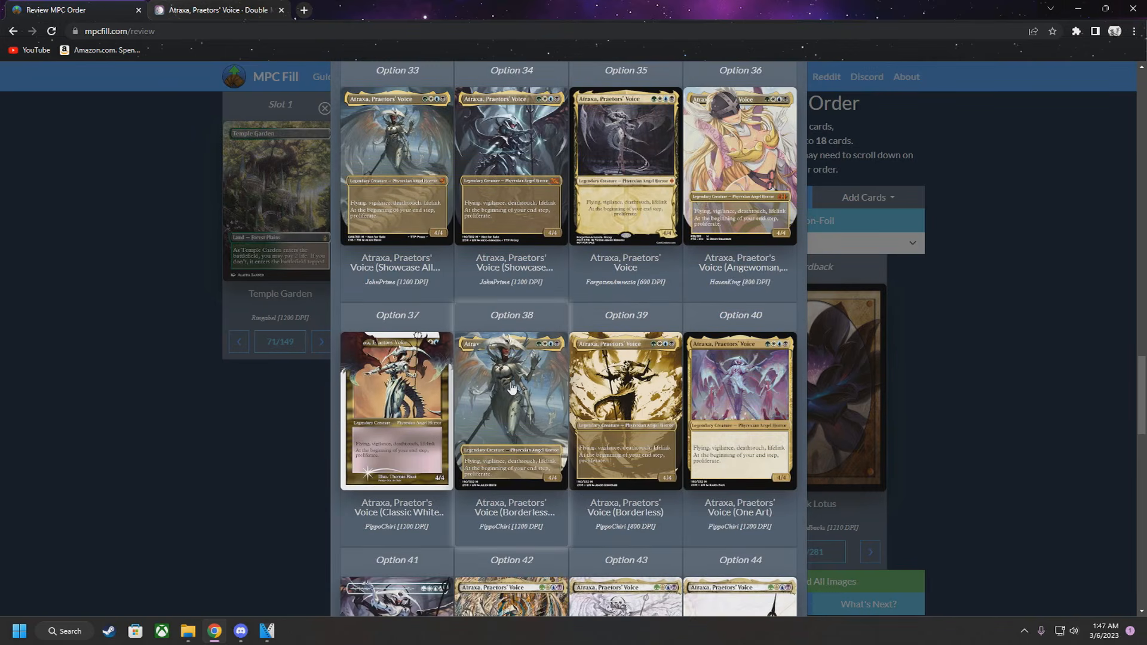
pyautogui.scroll(-3, 512, 384)
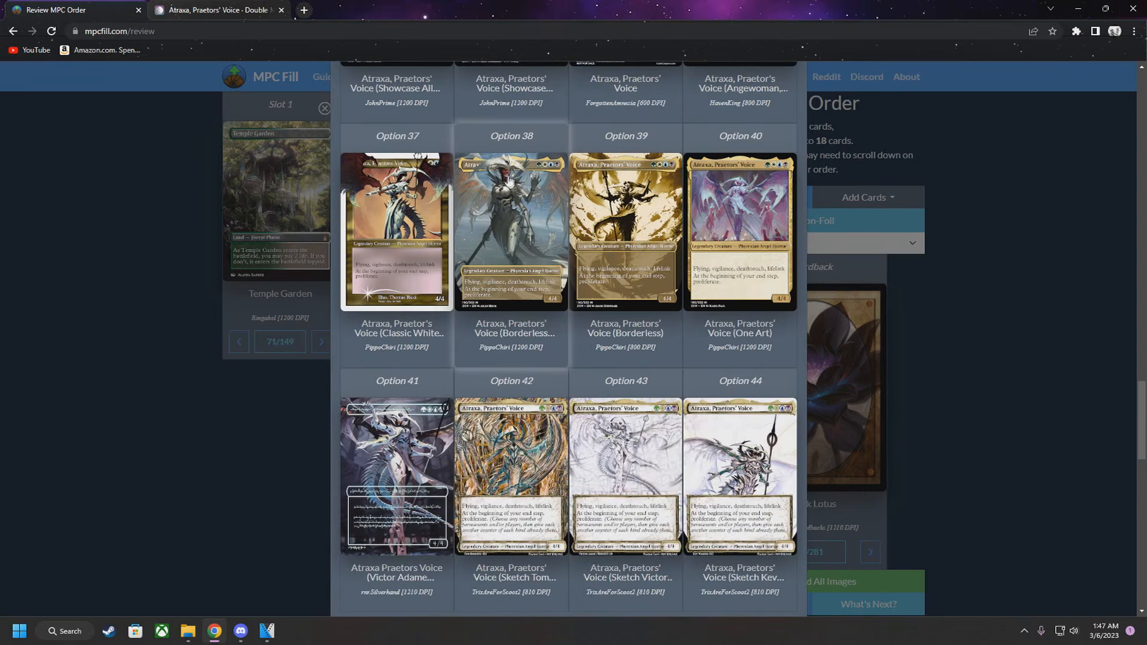
pyautogui.click(401, 456)
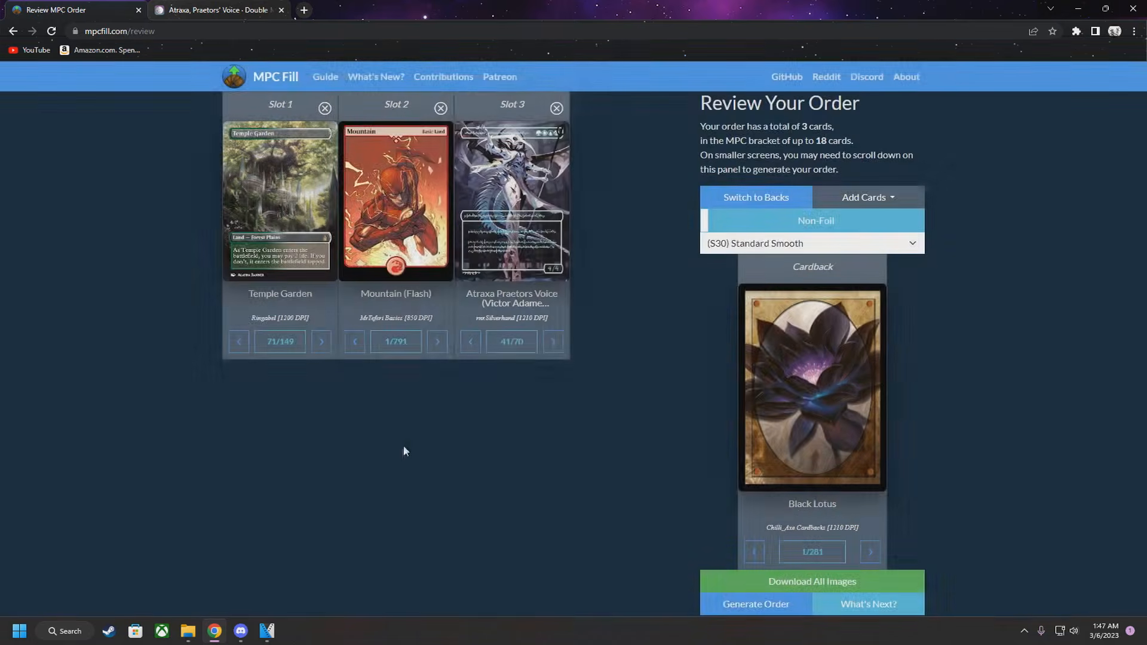
pyautogui.click(528, 214)
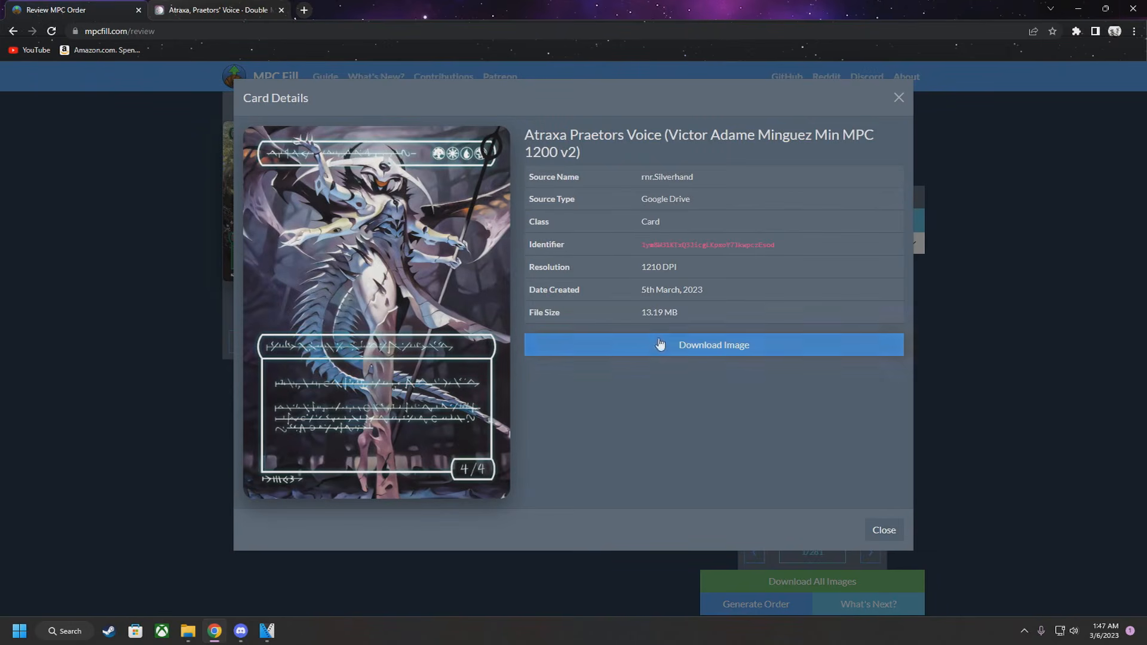
pyautogui.click(899, 97)
# Browse the available Mountain versions for Slot 2 up to about Option 100, keeping the current selection
pyautogui.click(397, 342)
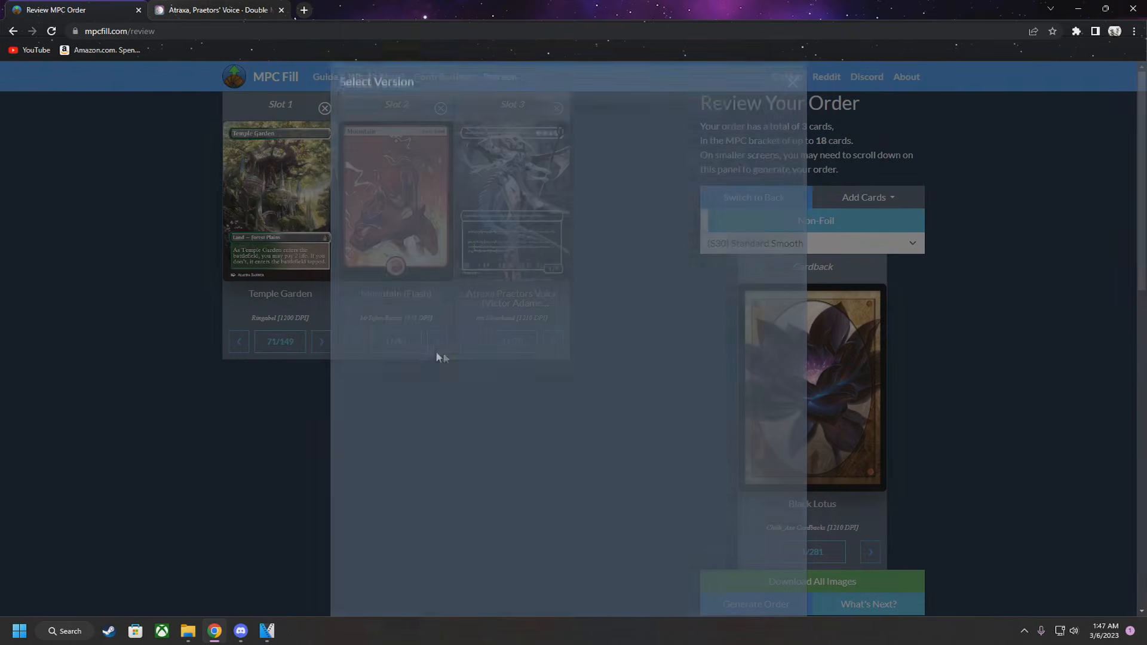
pyautogui.scroll(-4, 512, 369)
pyautogui.scroll(-4, 672, 274)
pyautogui.scroll(-20, 672, 274)
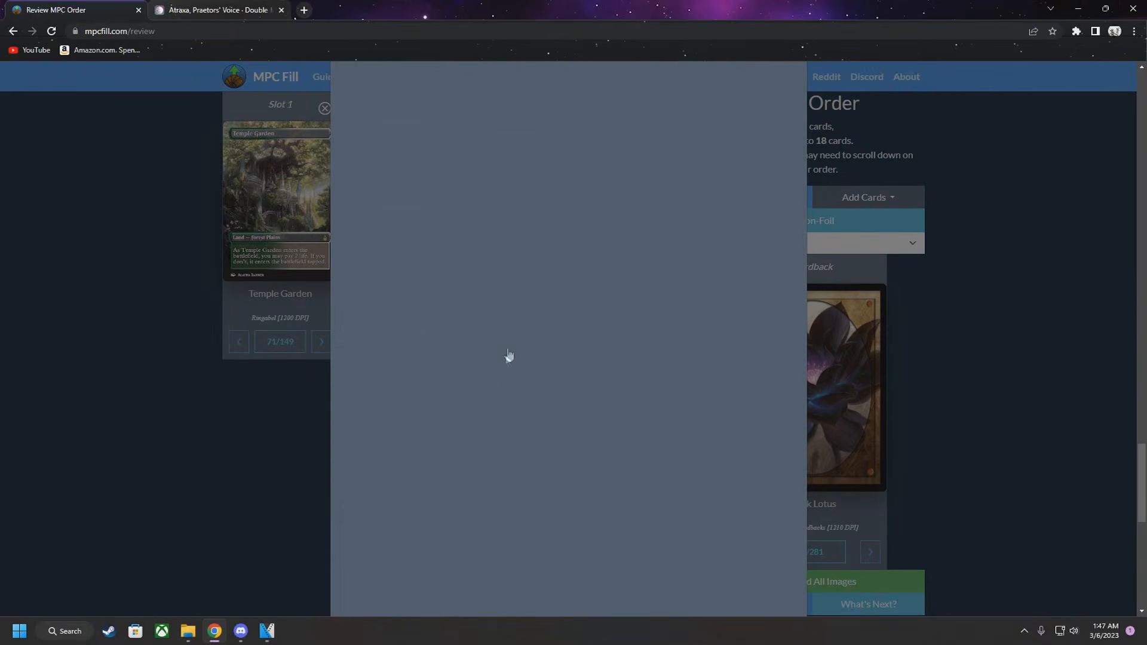
pyautogui.scroll(-20, 511, 340)
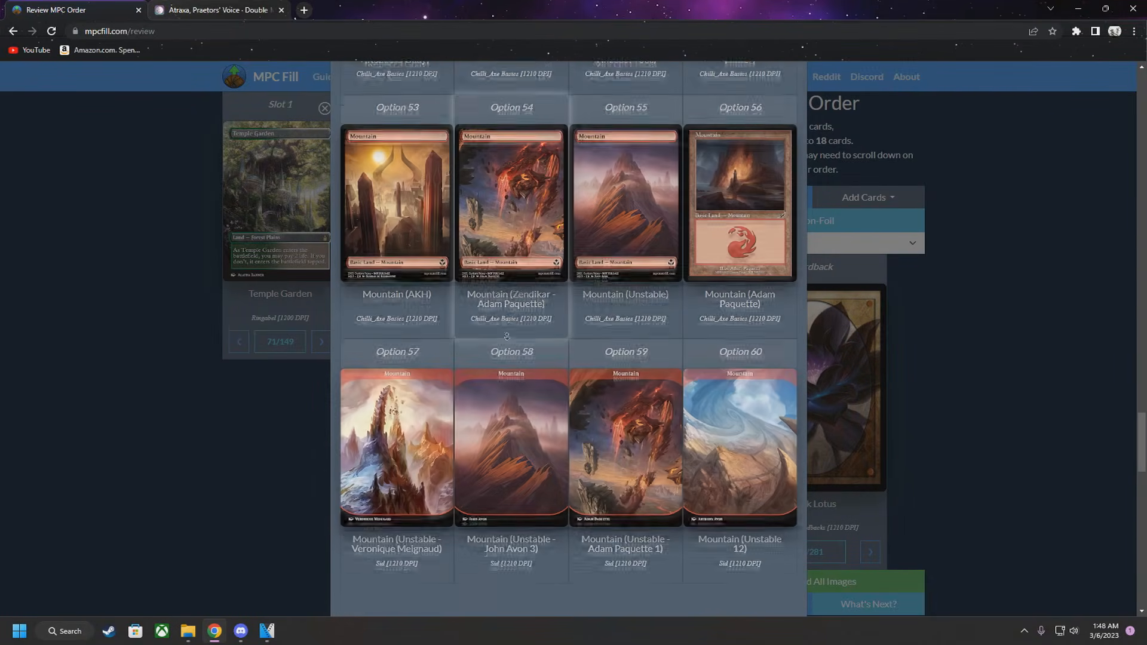
pyautogui.scroll(-12, 504, 354)
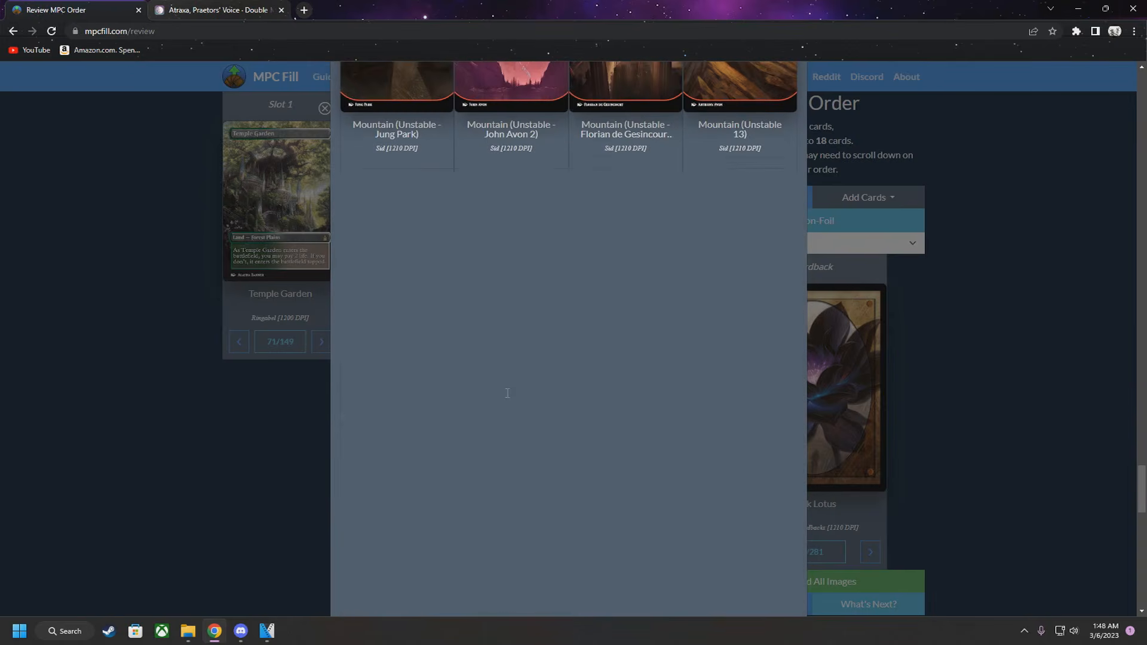
pyautogui.scroll(3, 439, 359)
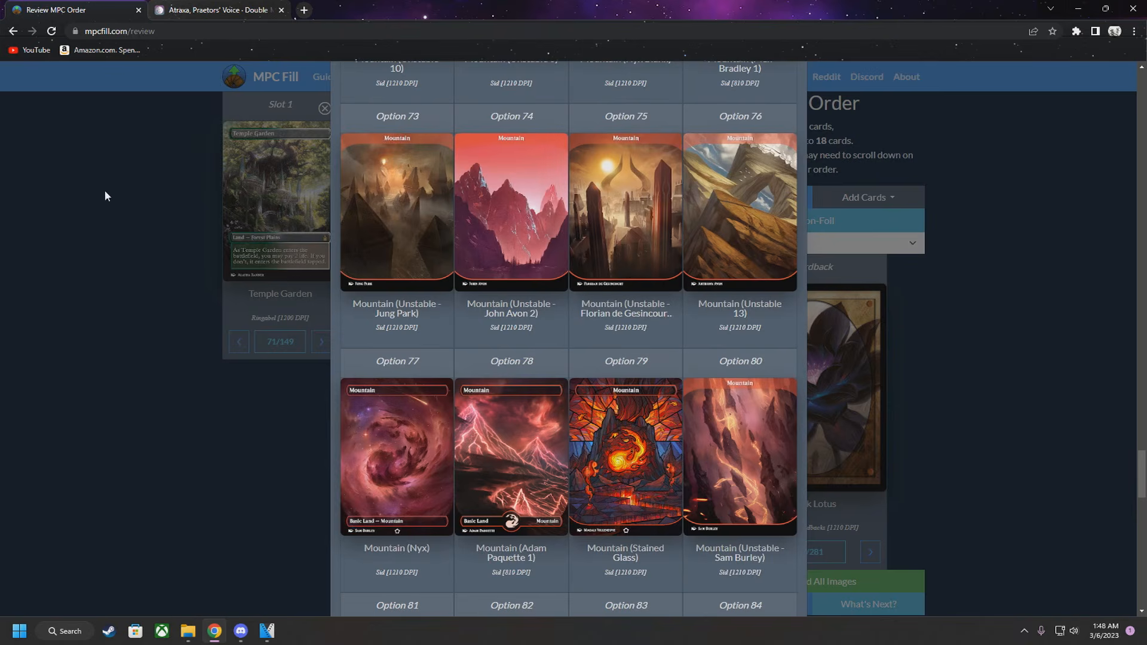
pyautogui.scroll(-10, 583, 376)
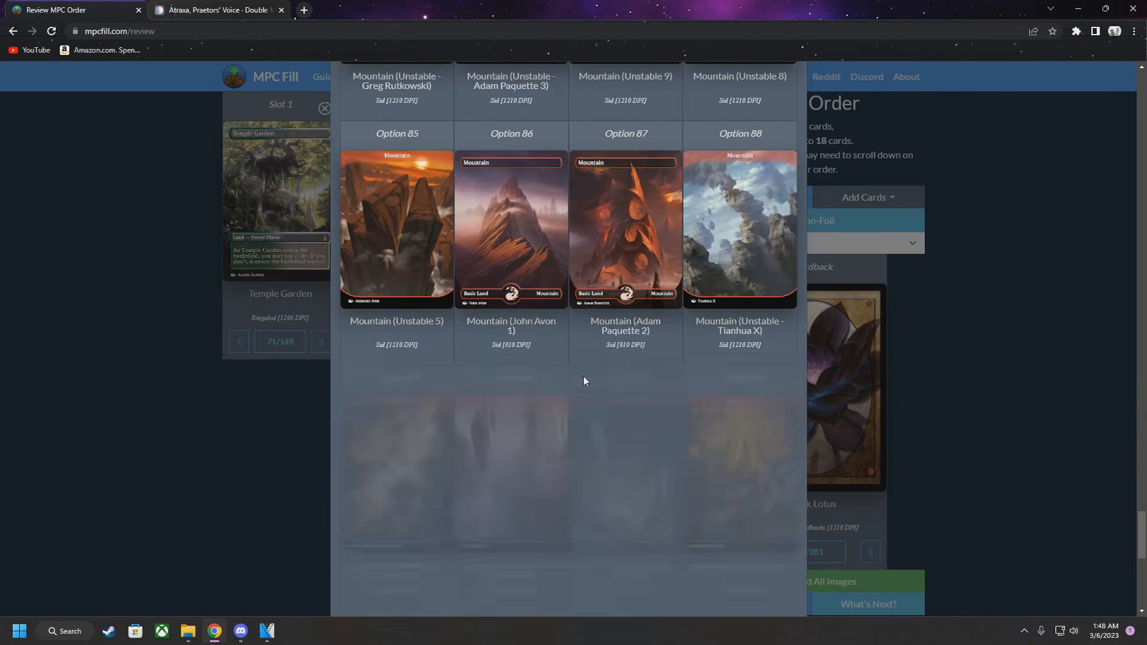
pyautogui.scroll(-5, 584, 381)
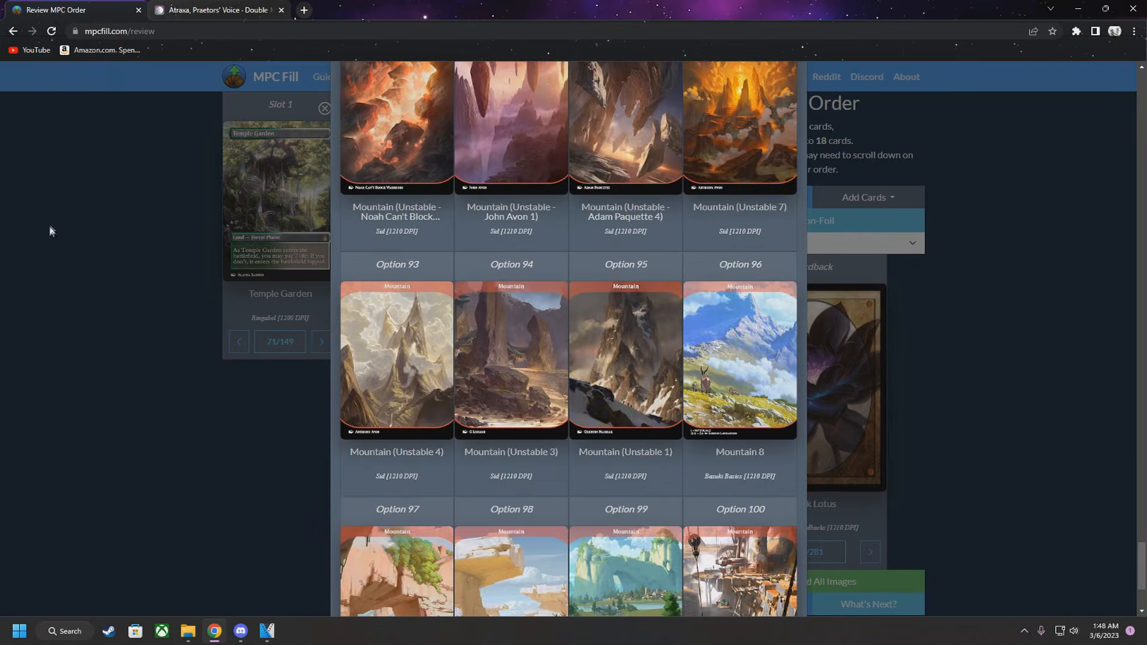
pyautogui.click(65, 229)
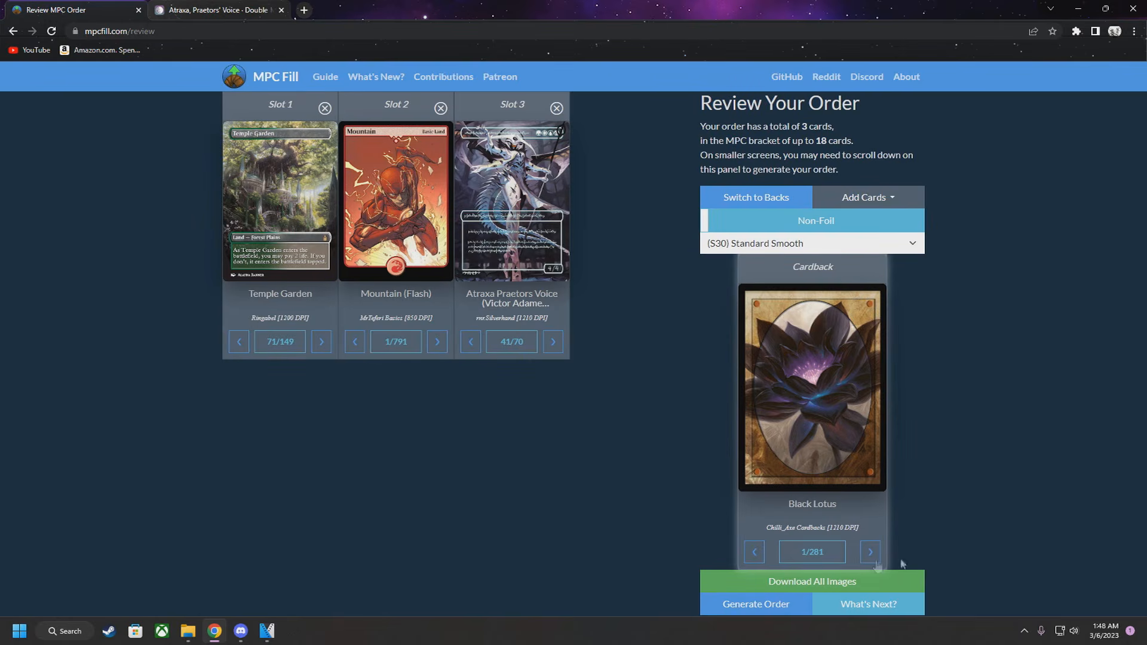
# Browse the available cardback versions up to about Option 148, and close the selection without choosing another cardback
pyautogui.click(812, 552)
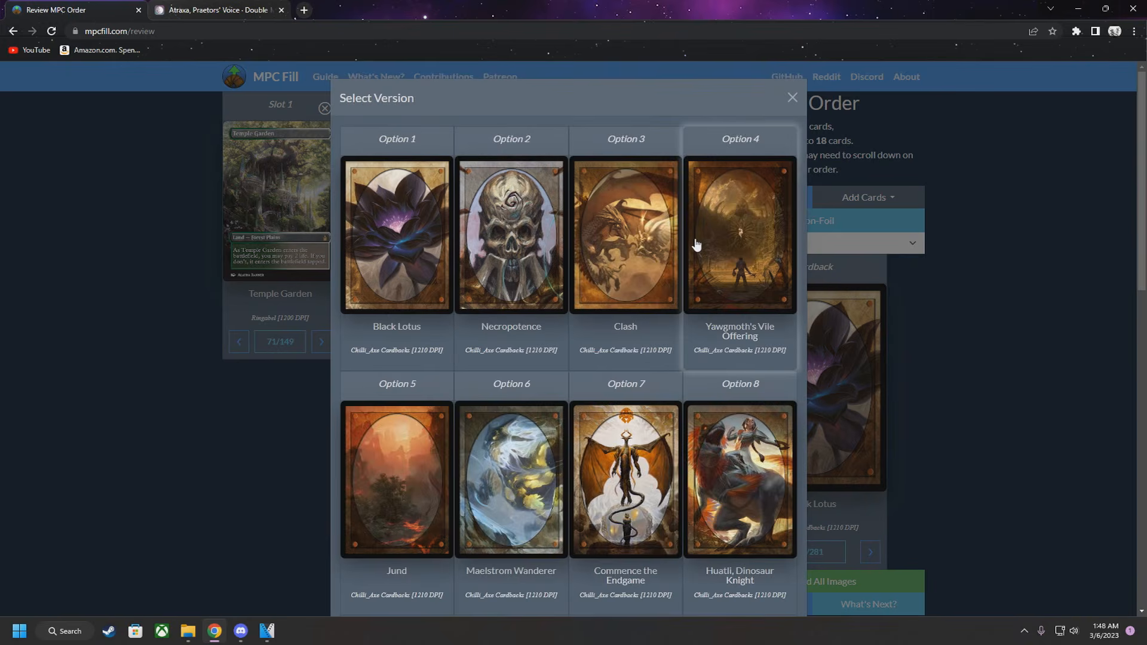
pyautogui.scroll(-6, 597, 246)
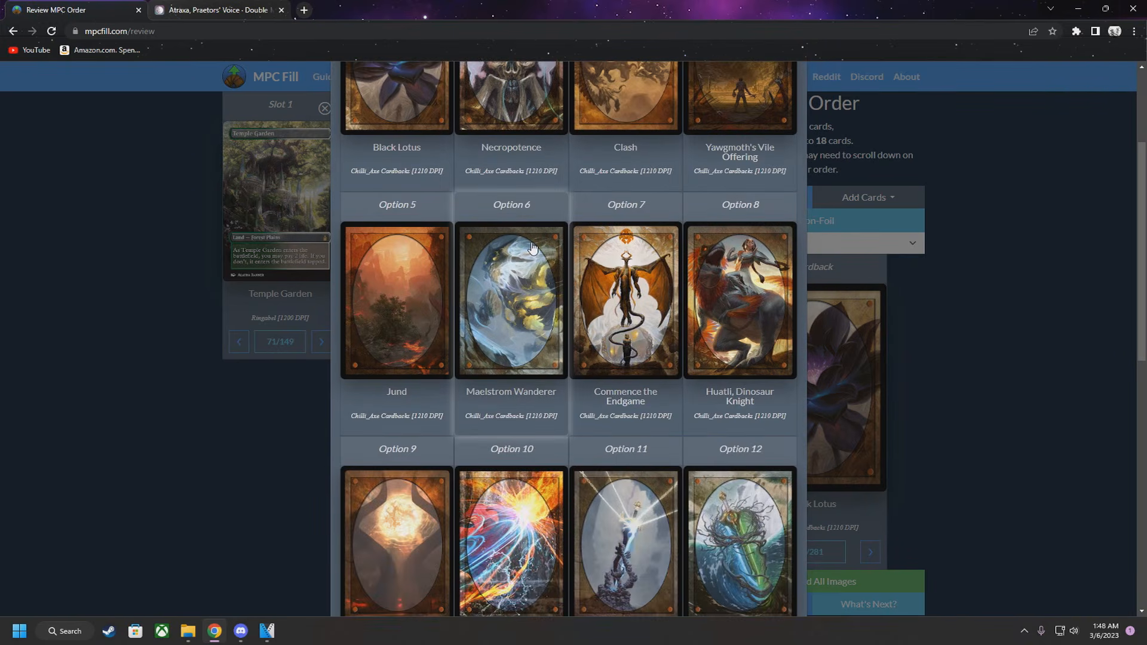
pyautogui.scroll(-6, 538, 246)
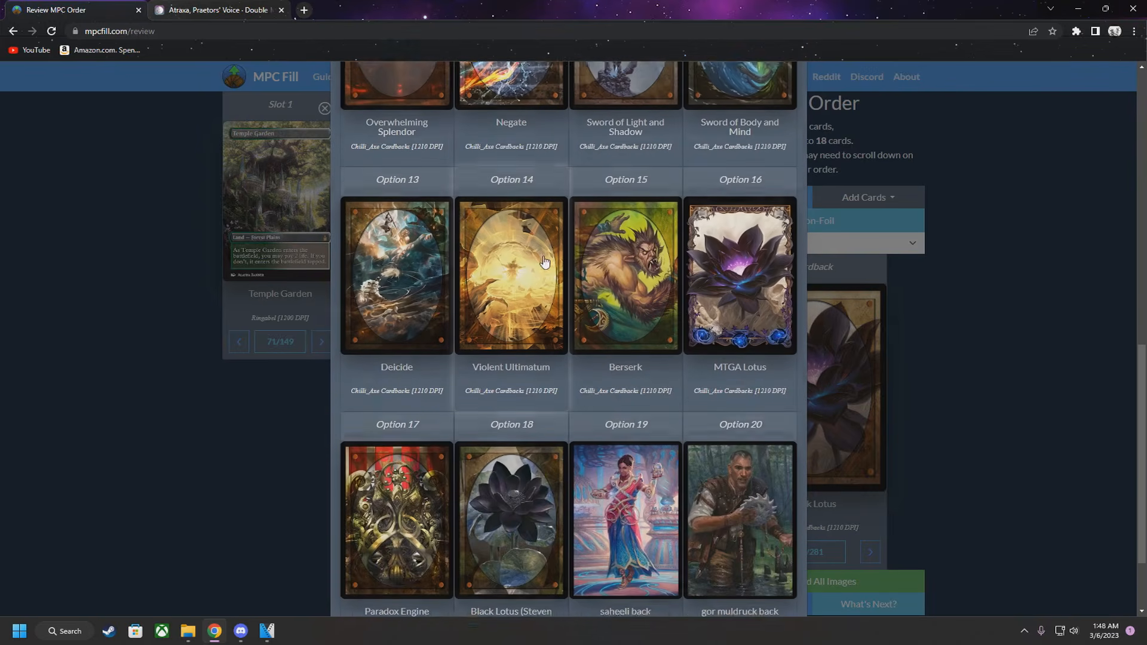
pyautogui.scroll(-5, 533, 308)
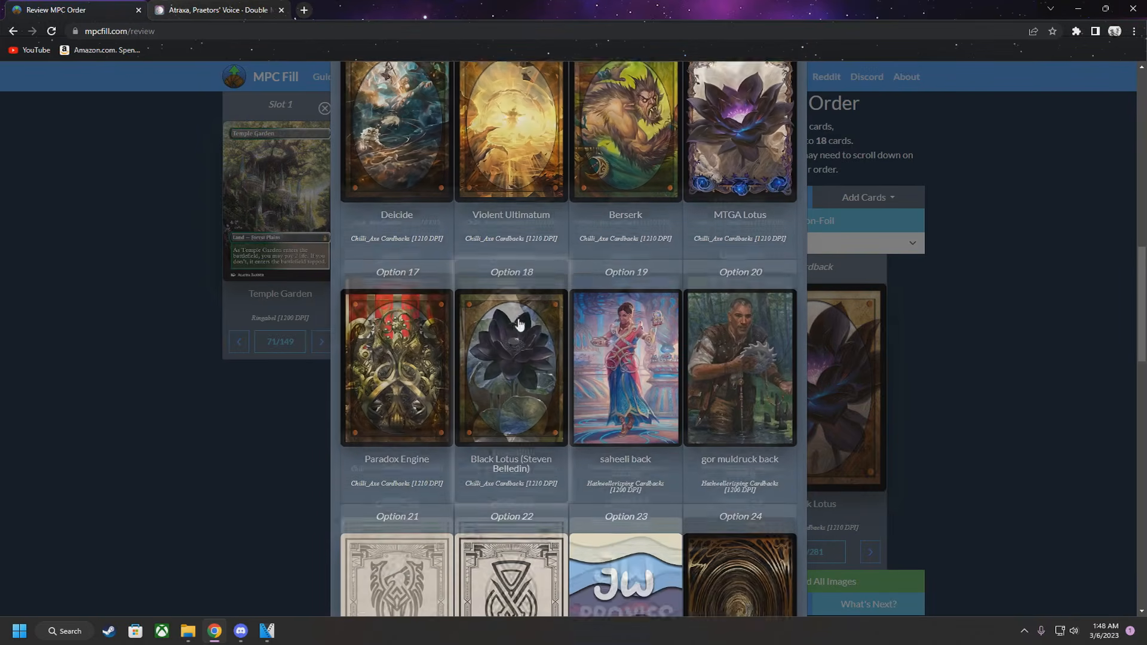
pyautogui.scroll(-5, 520, 321)
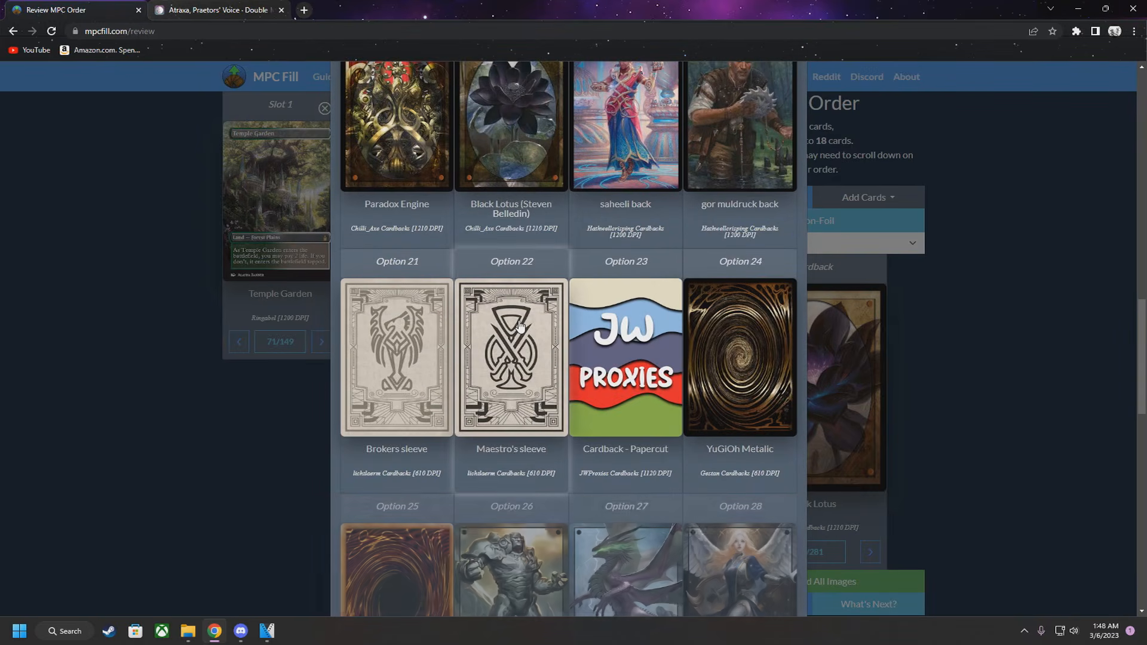
pyautogui.scroll(-3, 524, 319)
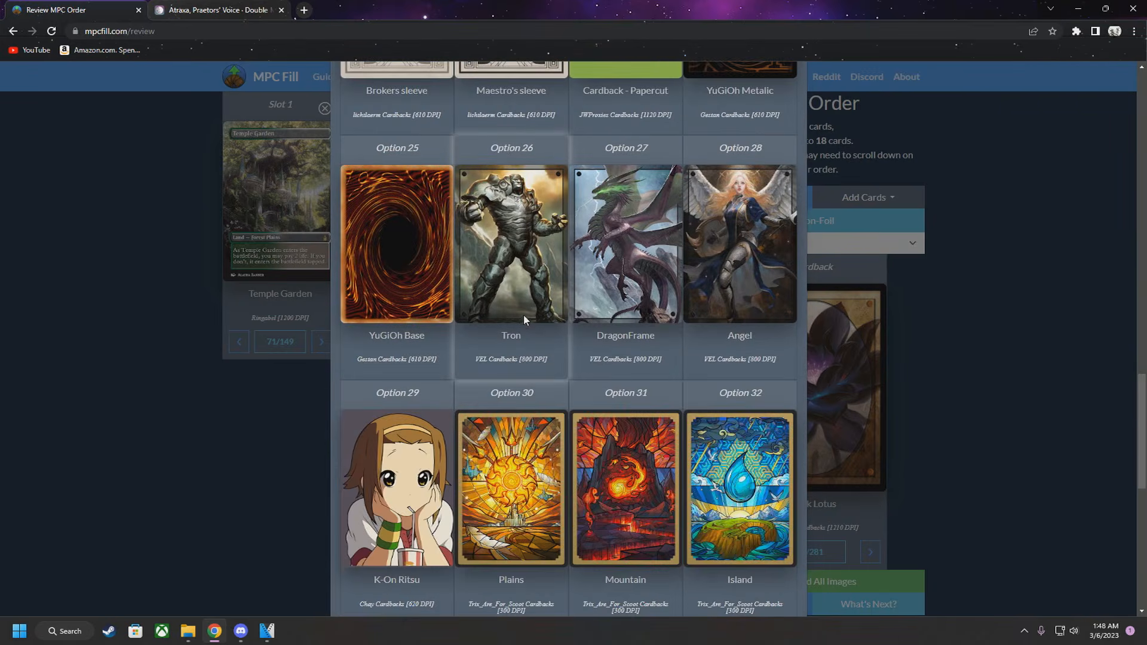
pyautogui.scroll(-9, 525, 321)
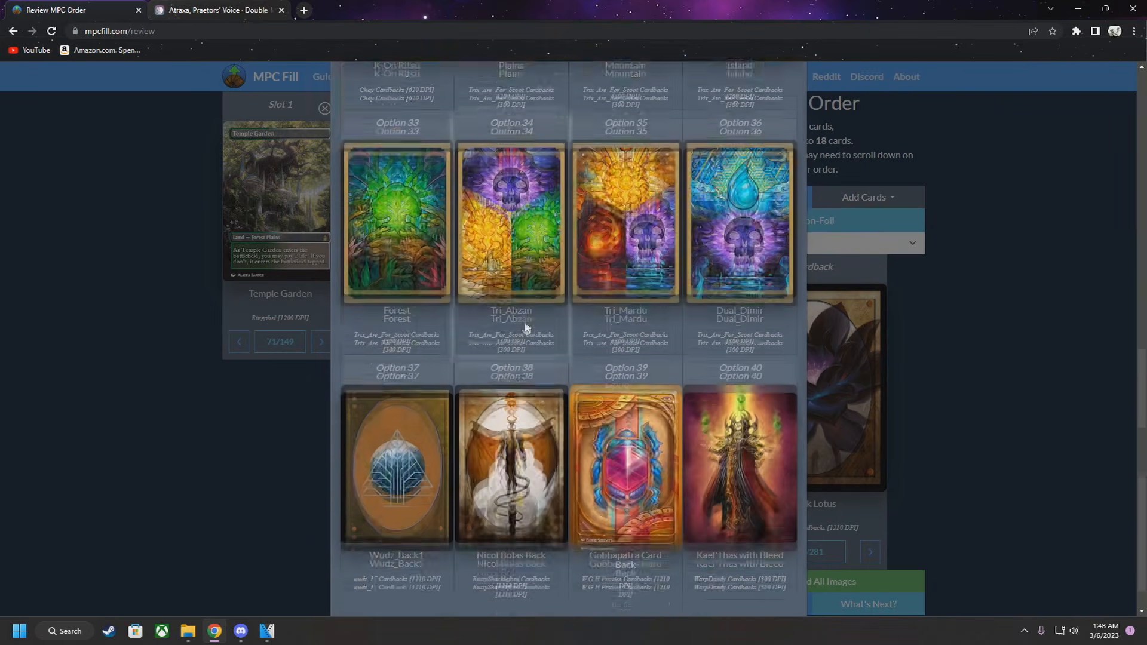
pyautogui.scroll(-9, 525, 320)
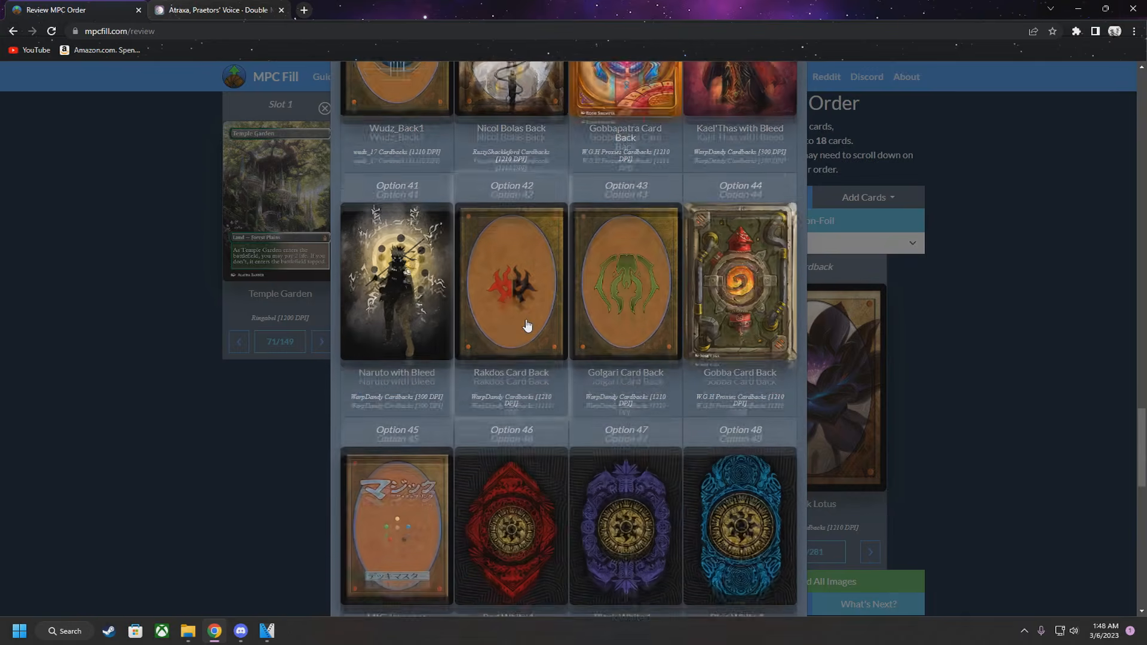
pyautogui.scroll(-4, 527, 326)
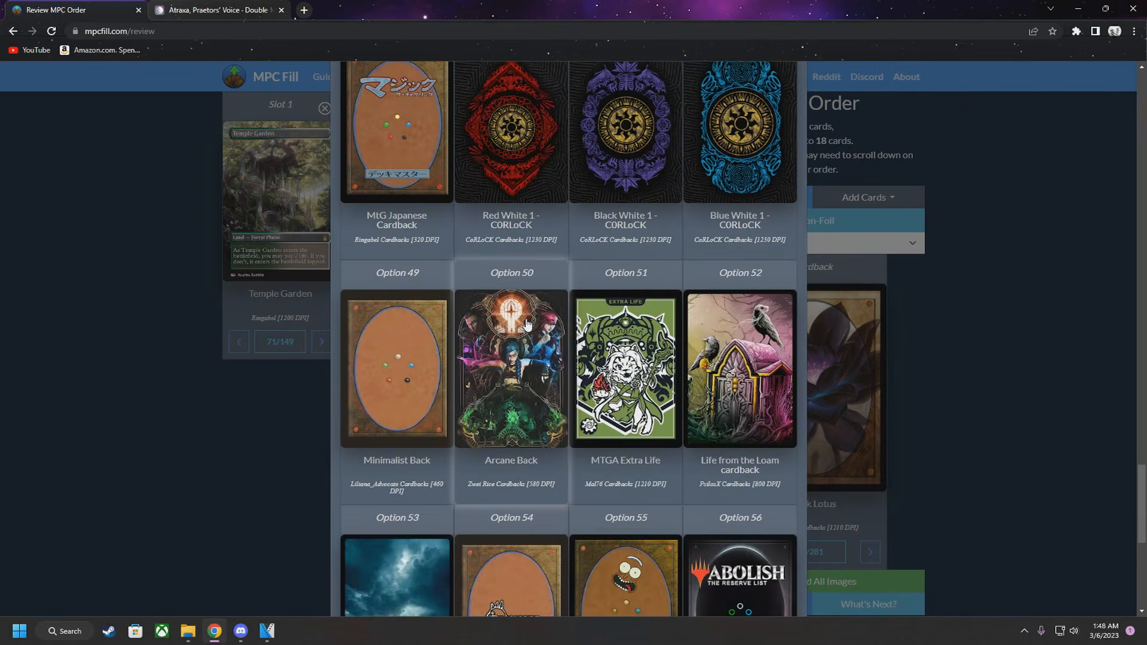
pyautogui.scroll(-7, 528, 323)
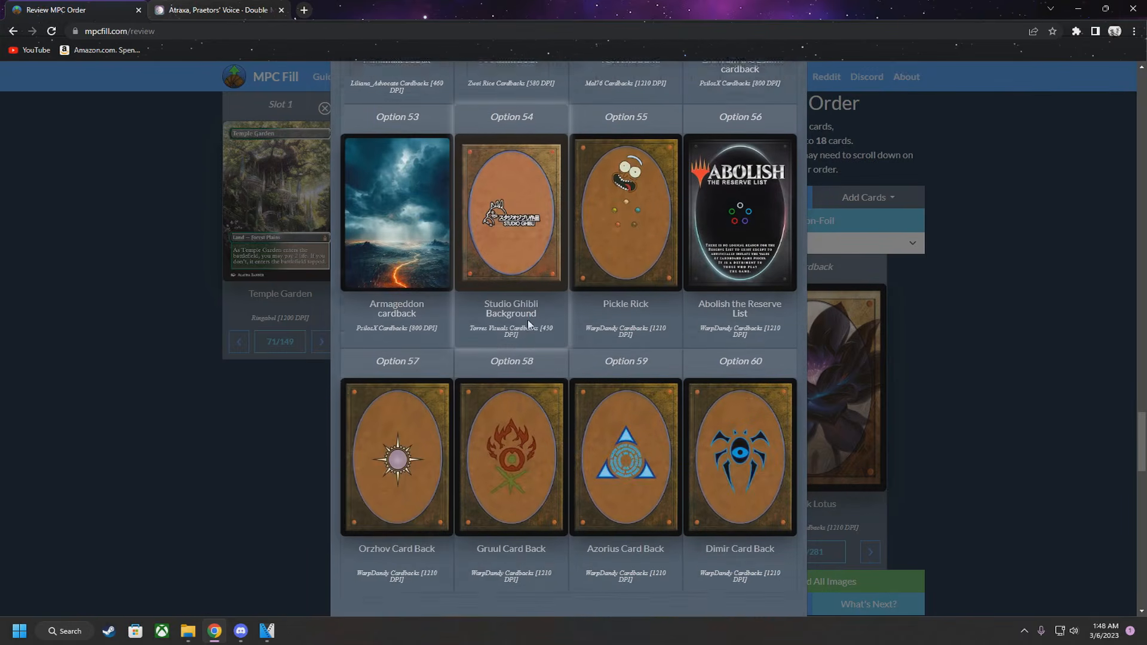
pyautogui.scroll(-8, 540, 328)
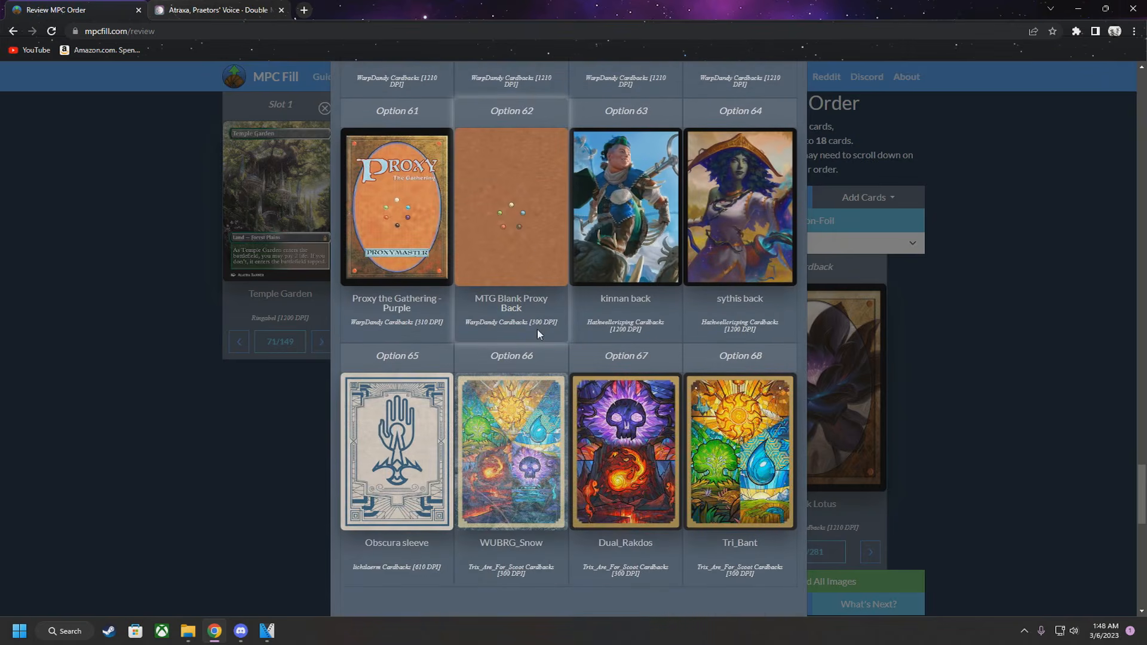
pyautogui.scroll(-7, 514, 430)
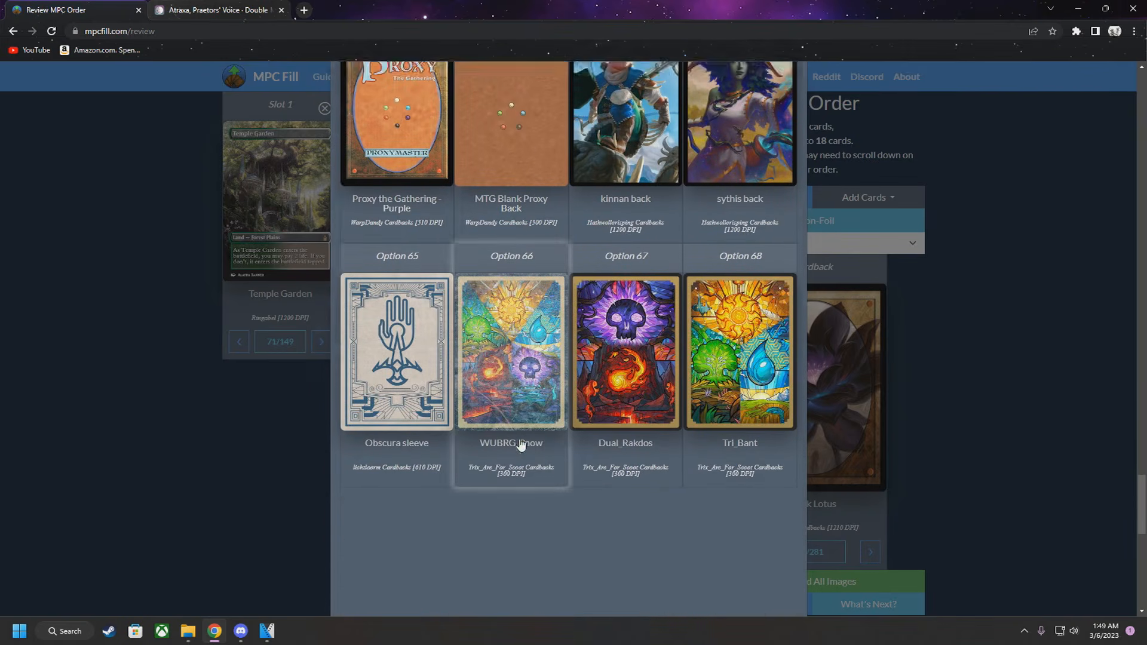
pyautogui.scroll(-4, 510, 417)
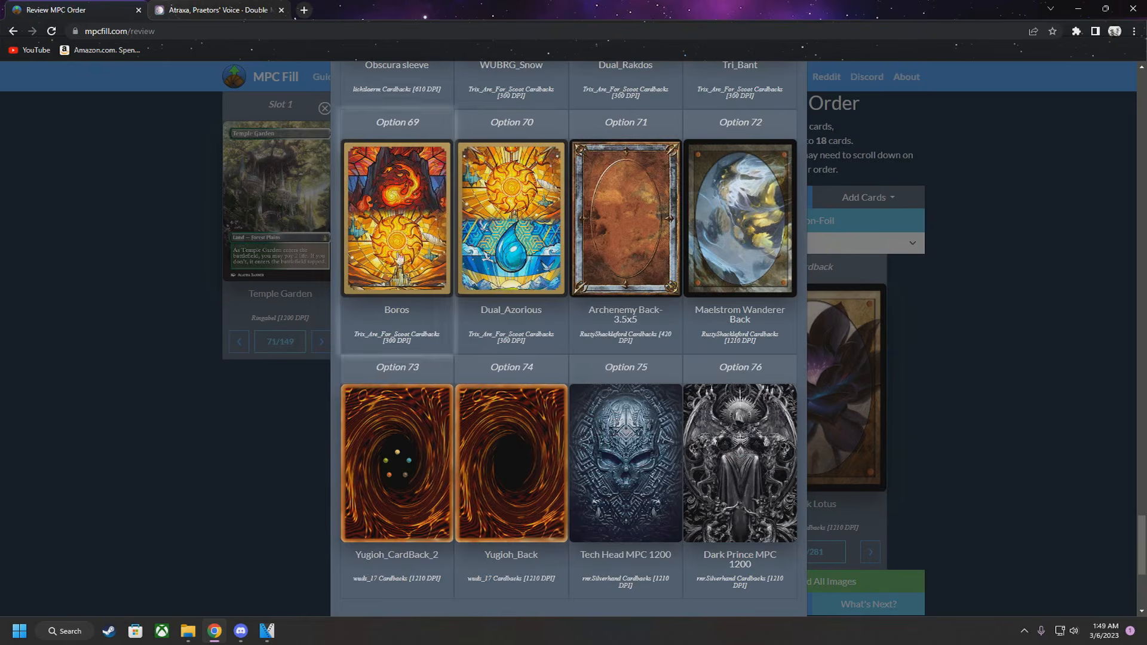
pyautogui.scroll(-7, 668, 353)
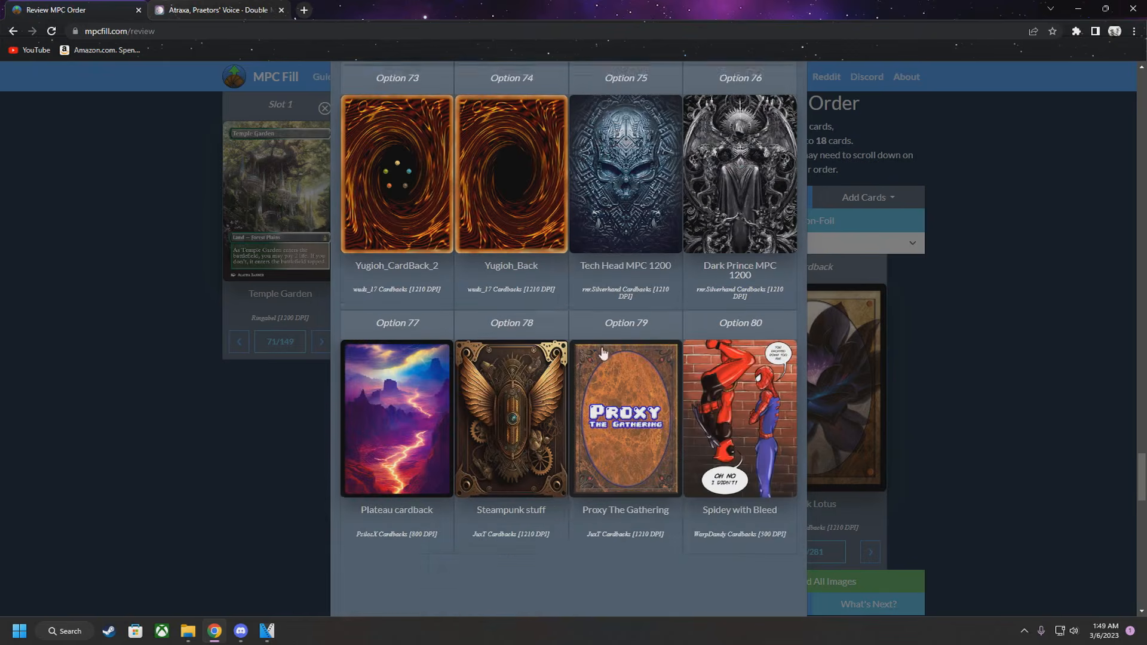
pyautogui.scroll(-8, 728, 463)
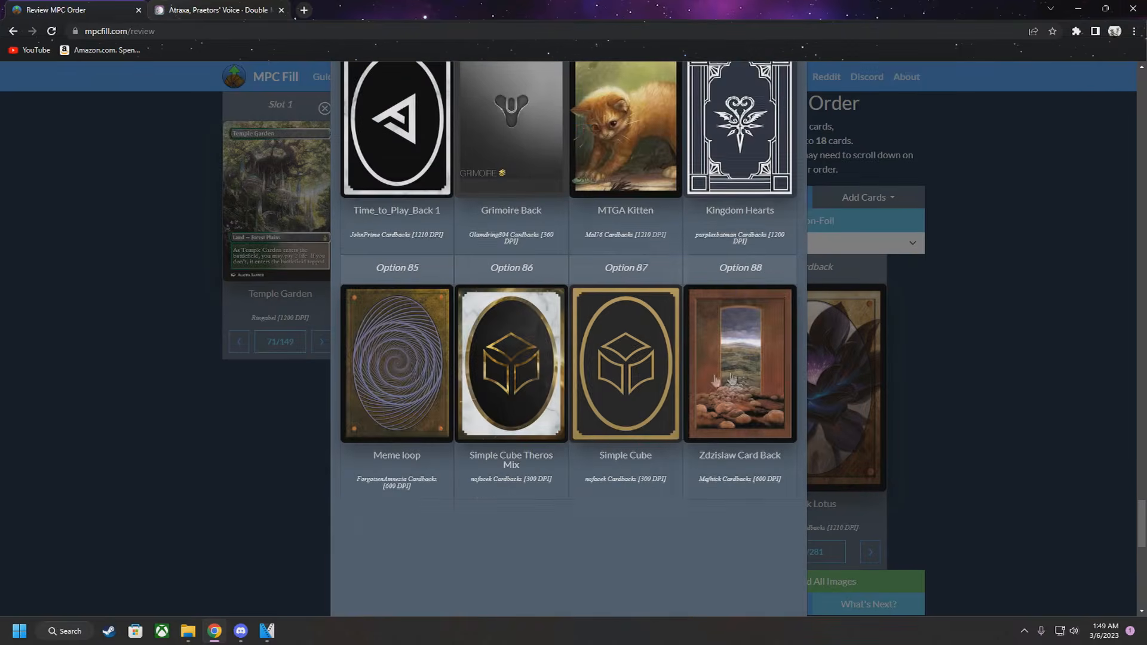
pyautogui.scroll(-20, 722, 395)
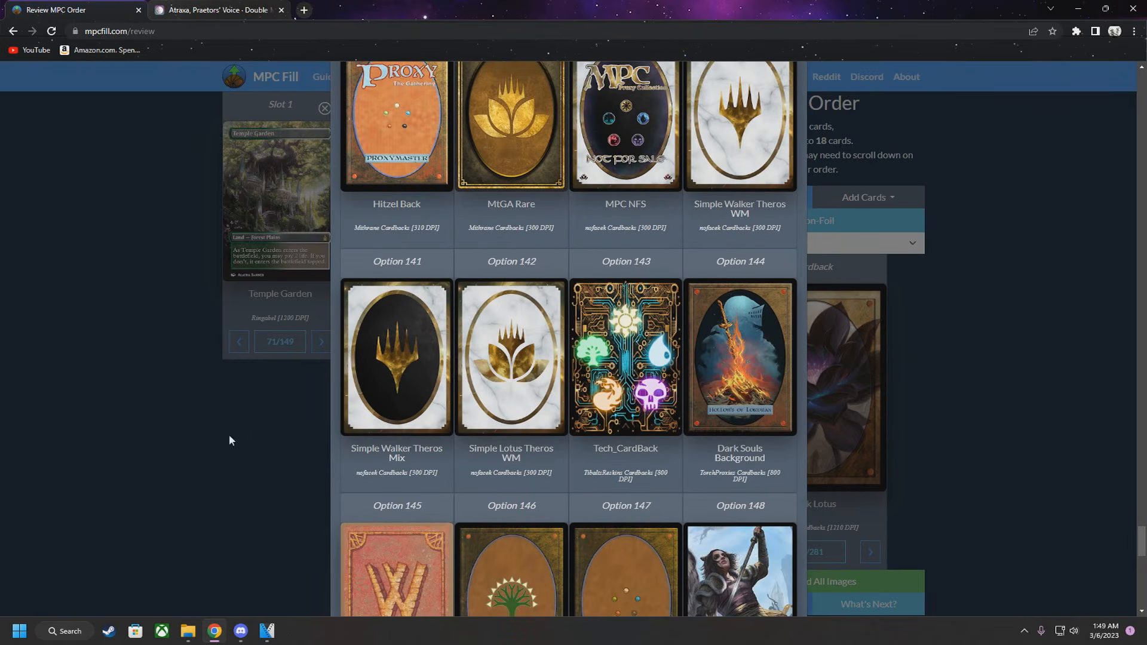
pyautogui.click(77, 430)
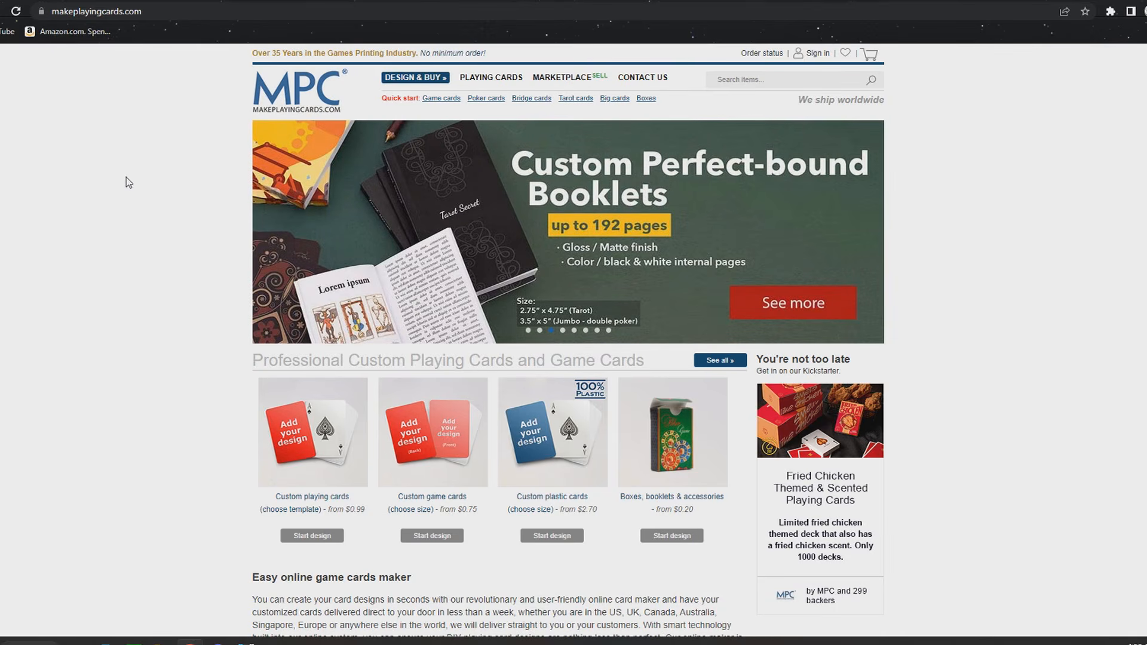
# On makeplayingcards.com, start a custom game cards design, filter by size 2.48"×3.46" (63×88mm), and open Custom Game Cards (63 x 88mm)
pyautogui.moveTo(415, 77)
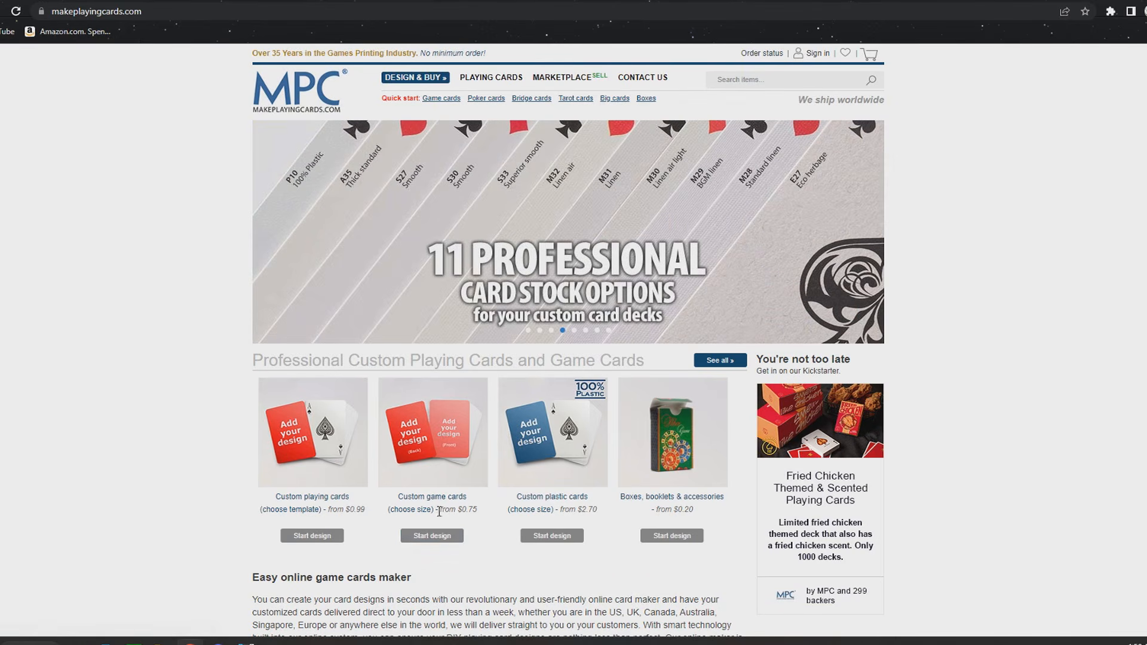
pyautogui.click(436, 536)
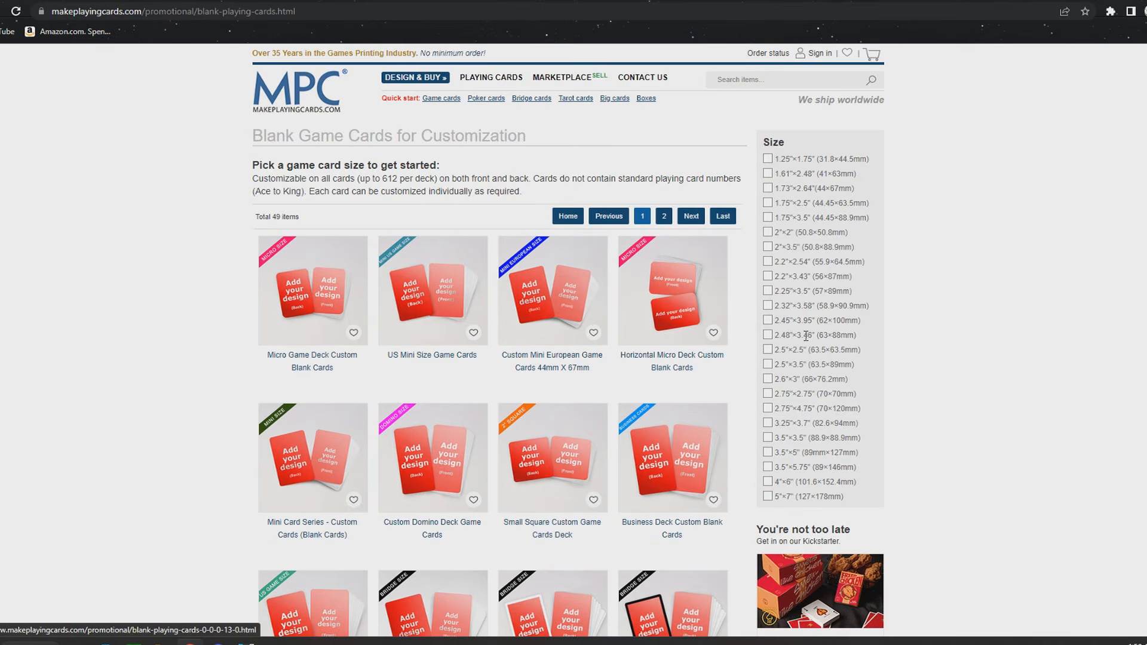
pyautogui.click(767, 335)
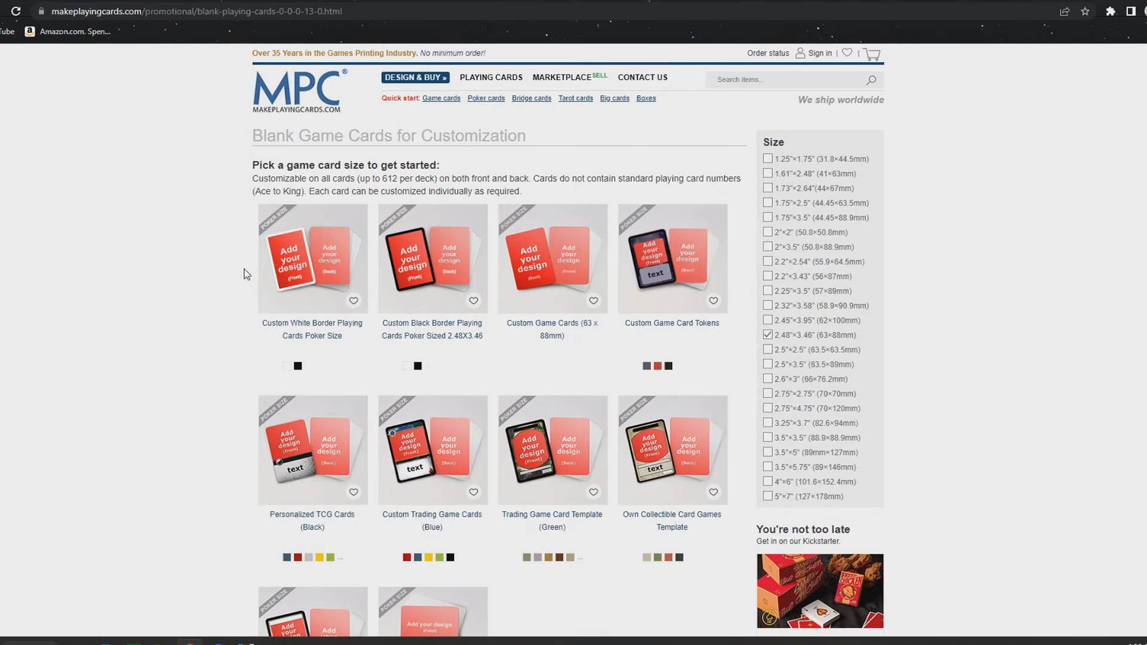
pyautogui.scroll(-3, 418, 317)
pyautogui.scroll(3, 426, 442)
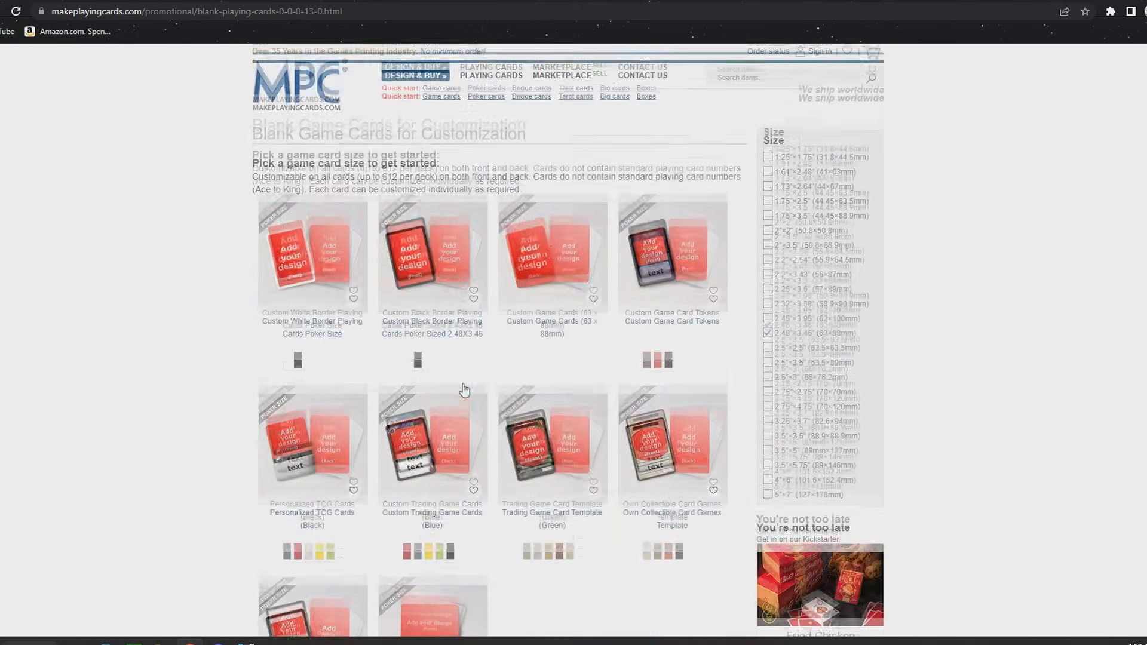
pyautogui.click(544, 260)
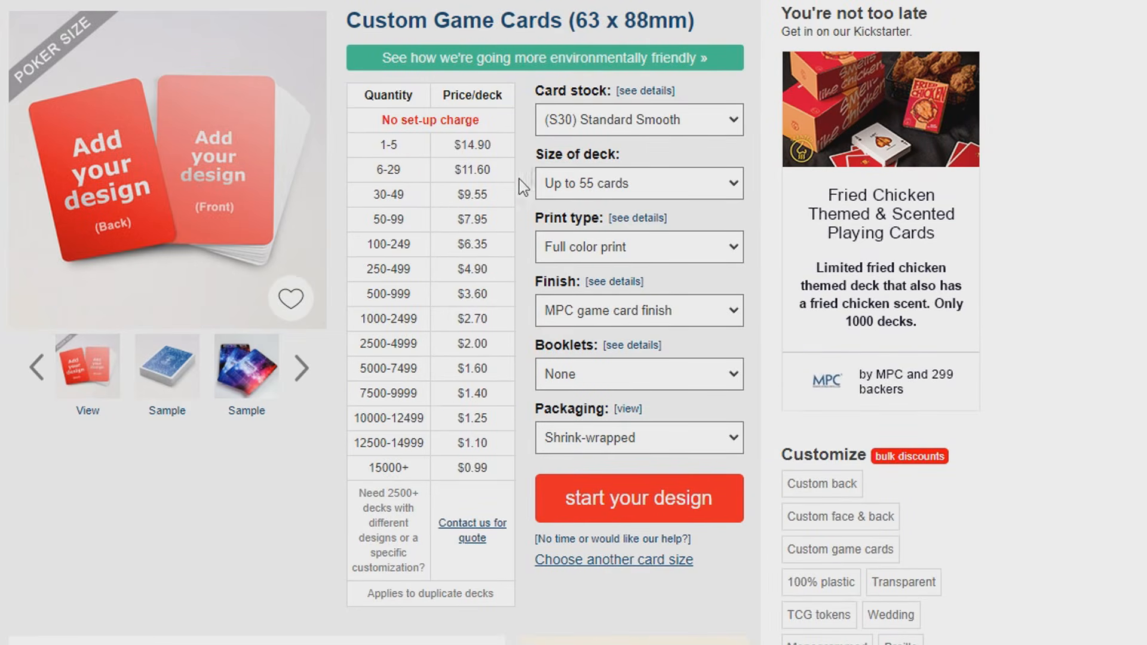
# Read the card stock details from S27 through the S30 professional standard stock, and close the details window
pyautogui.click(643, 121)
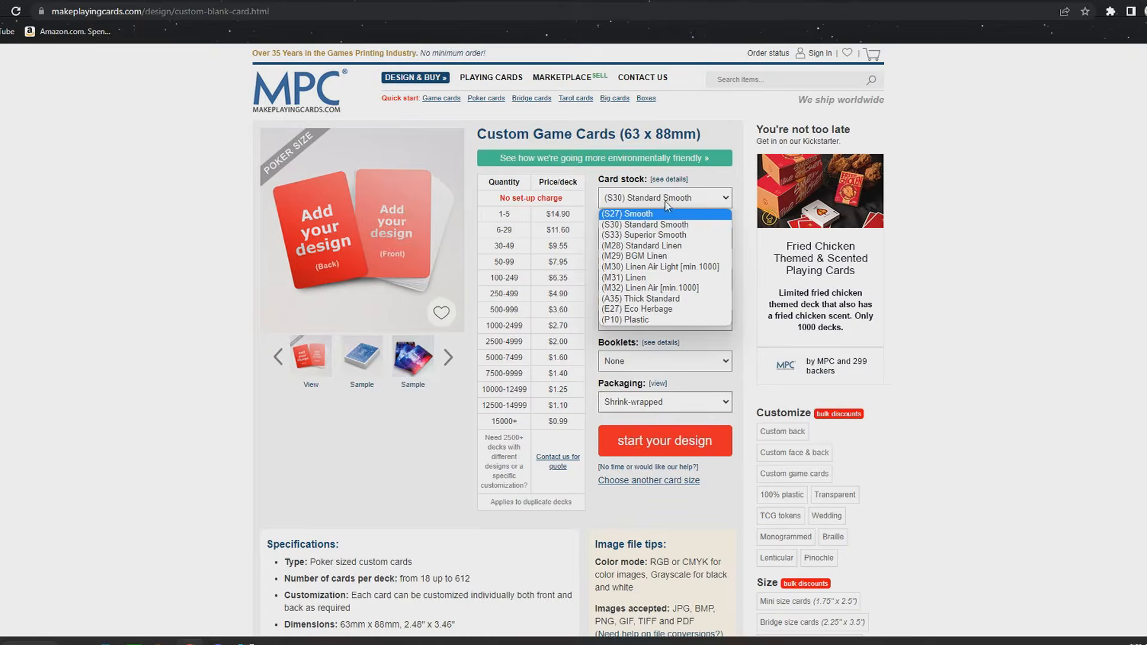
pyautogui.click(645, 90)
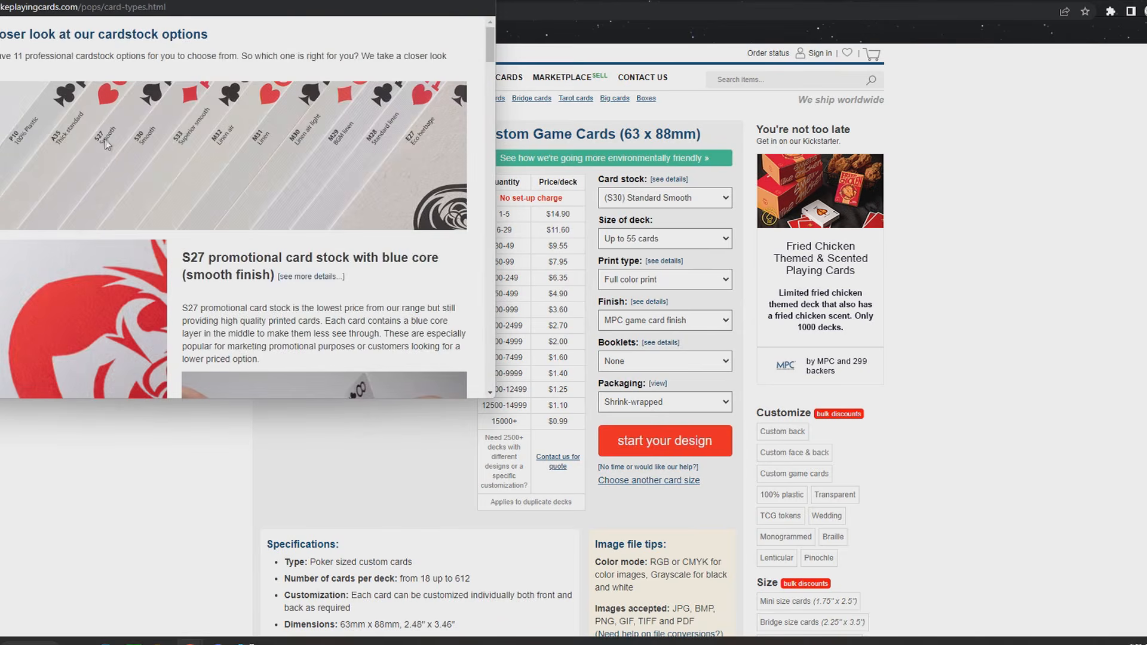
pyautogui.scroll(-8, 218, 221)
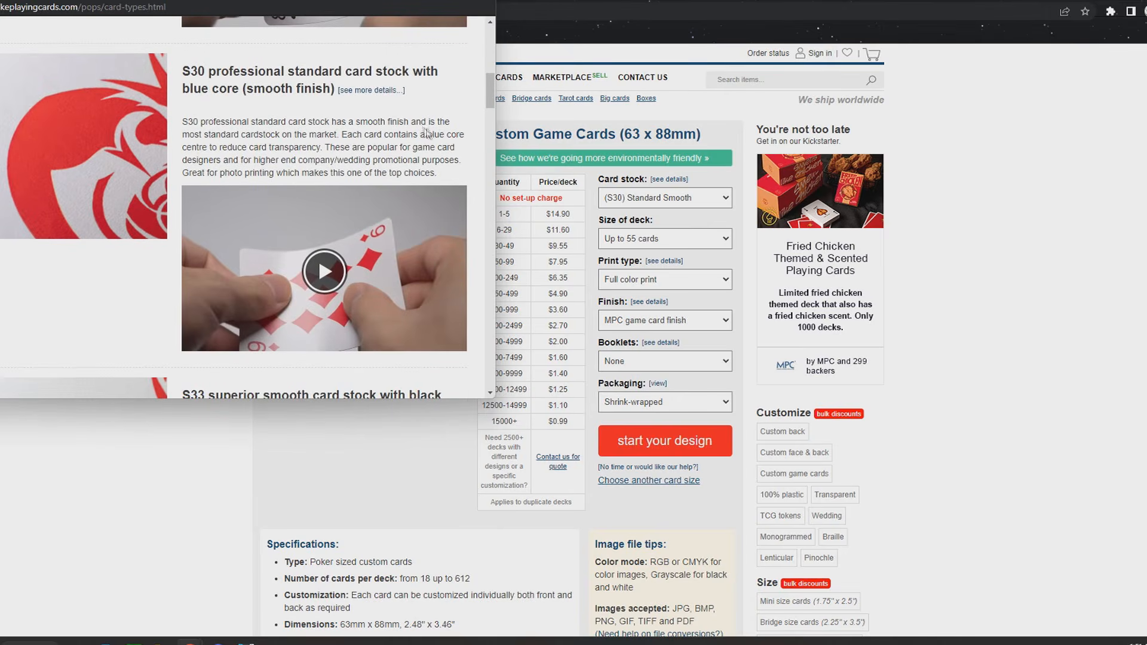
pyautogui.click(477, 2)
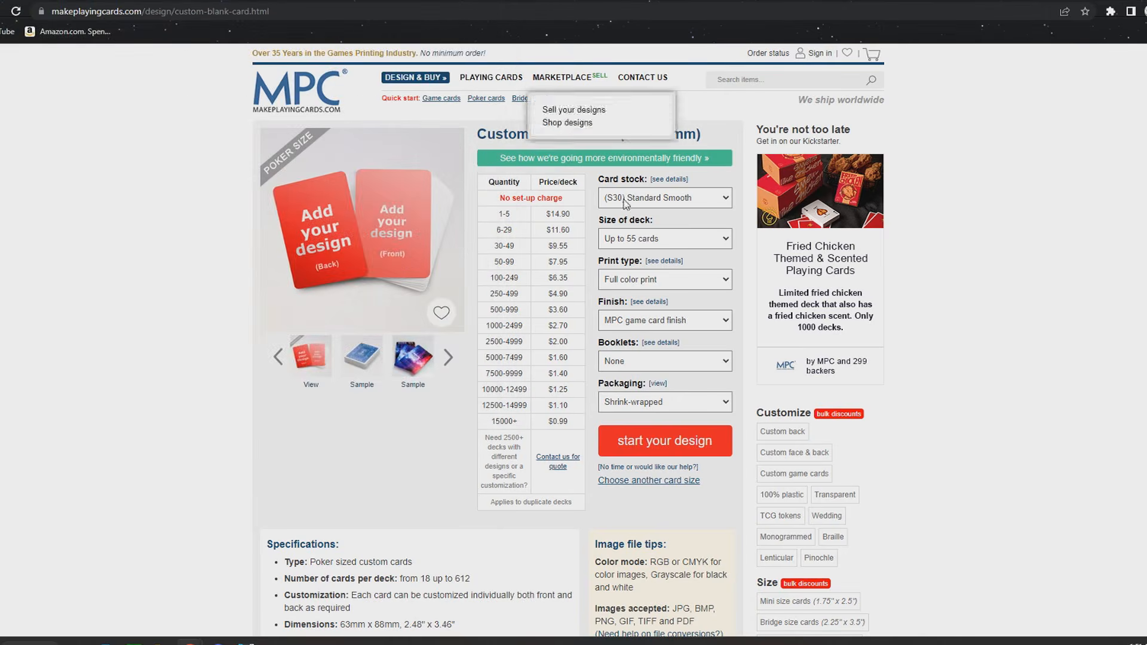
# Set the card stock to (S33) Superior Smooth and the deck size to Up to 108 cards
pyautogui.click(664, 200)
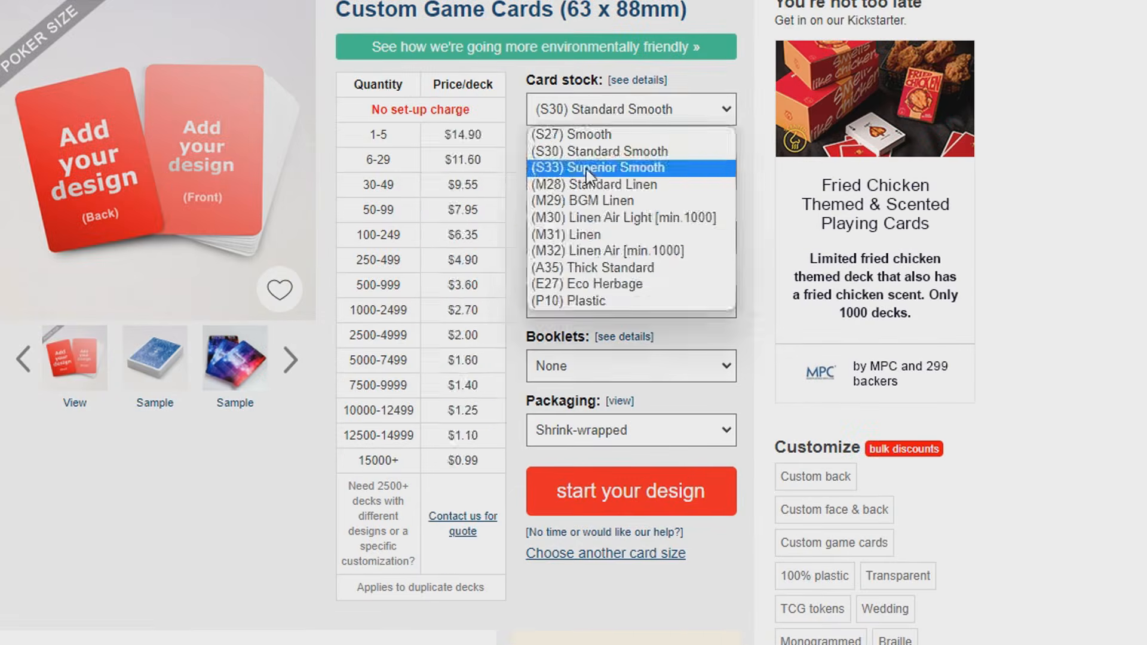
pyautogui.click(646, 235)
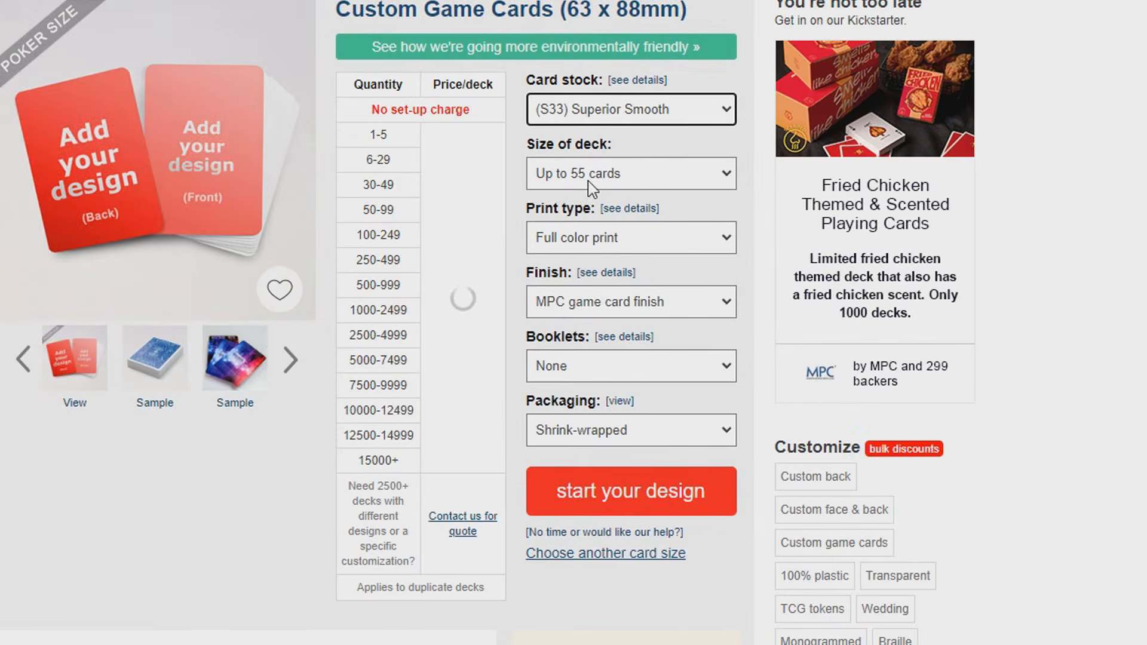
pyautogui.click(651, 177)
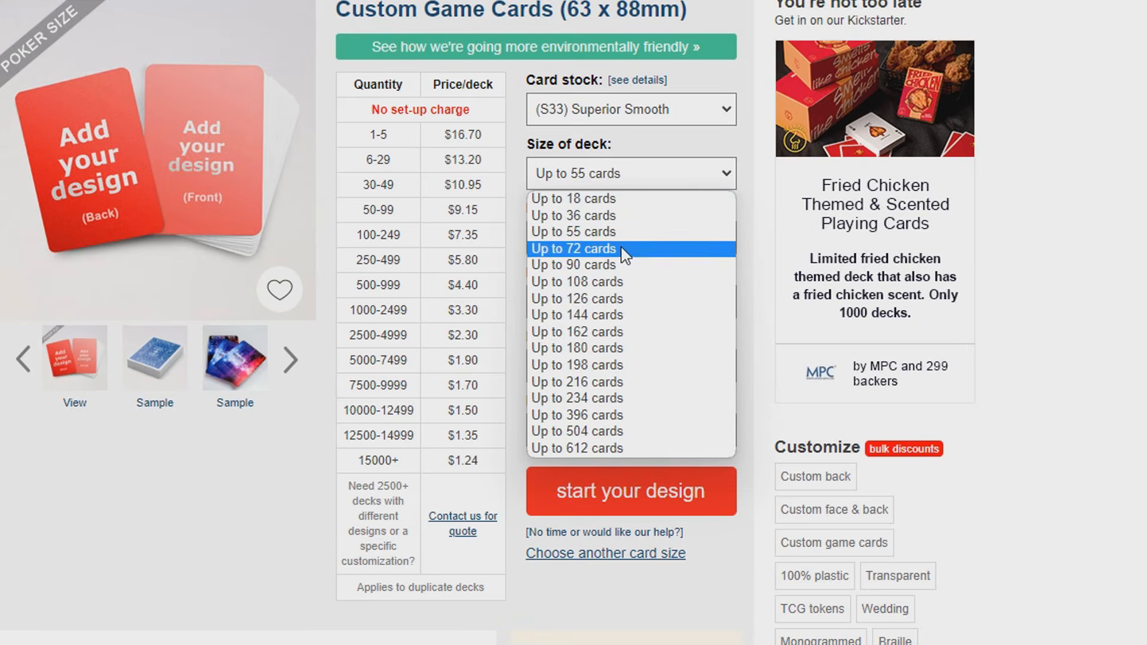
pyautogui.click(598, 287)
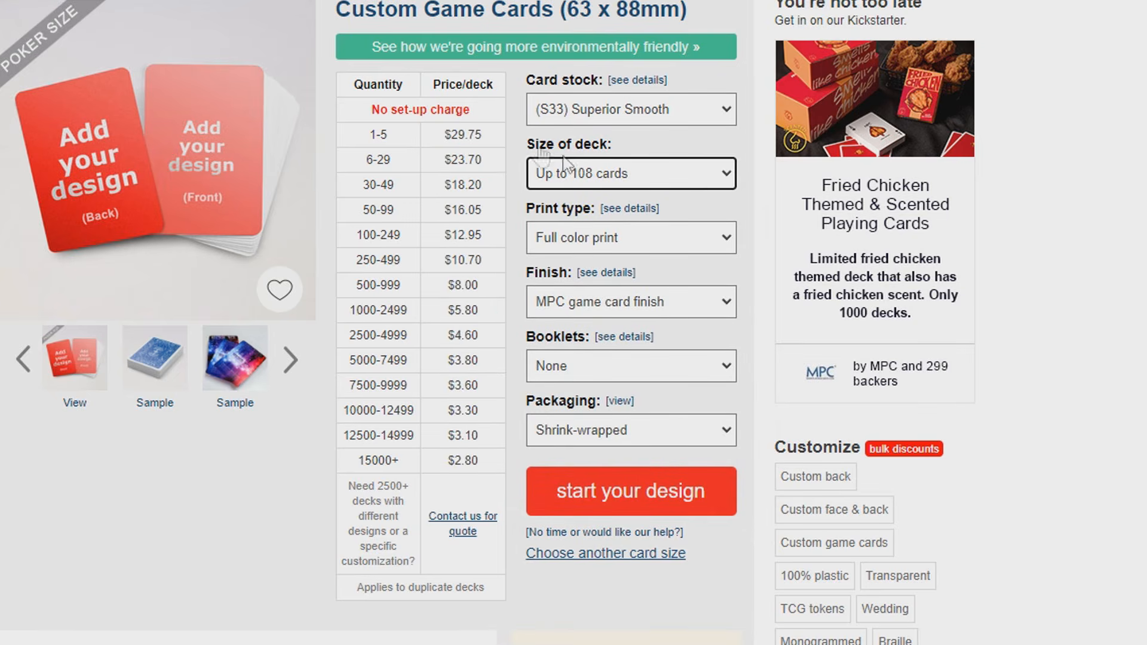
# Compare the 1-5 deck price on (S33) Superior Smooth with (S30) Standard Smooth, and set the card stock back to (S33) Superior Smooth
pyautogui.moveTo(443, 135); pyautogui.dragTo(478, 127)
pyautogui.click(495, 136)
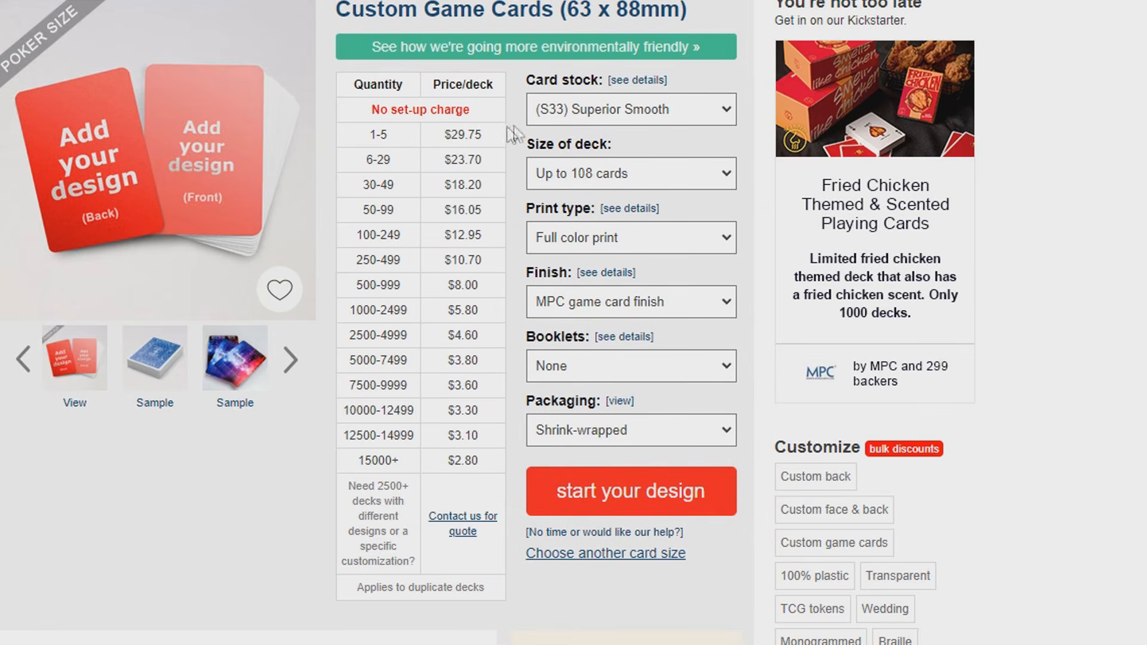
pyautogui.click(598, 112)
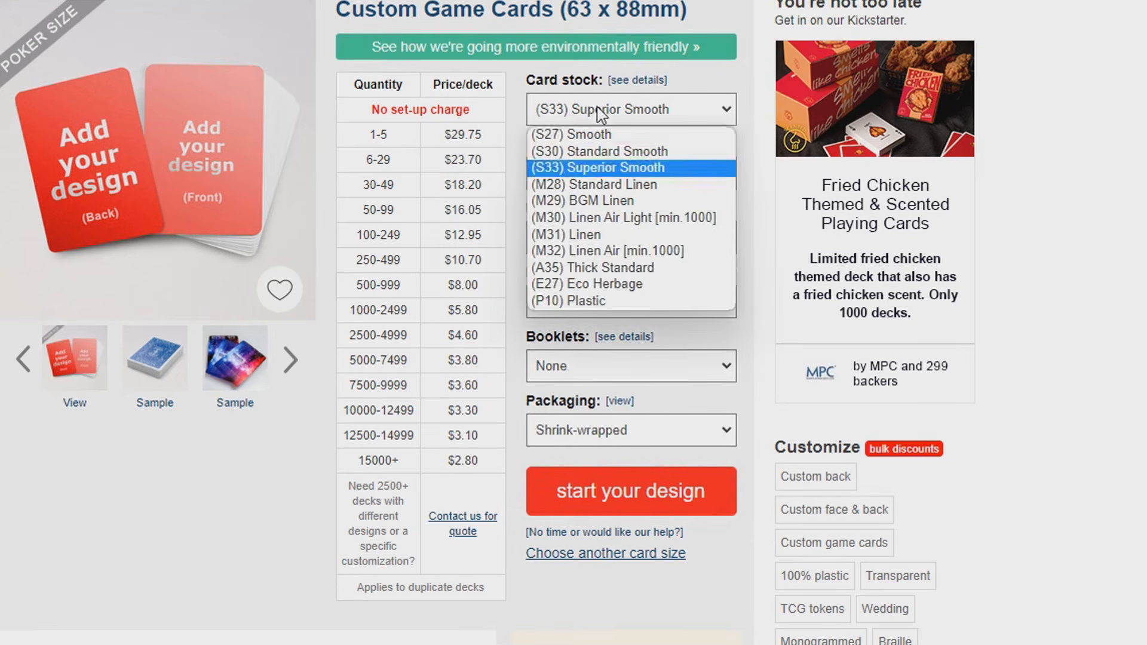
pyautogui.click(600, 151)
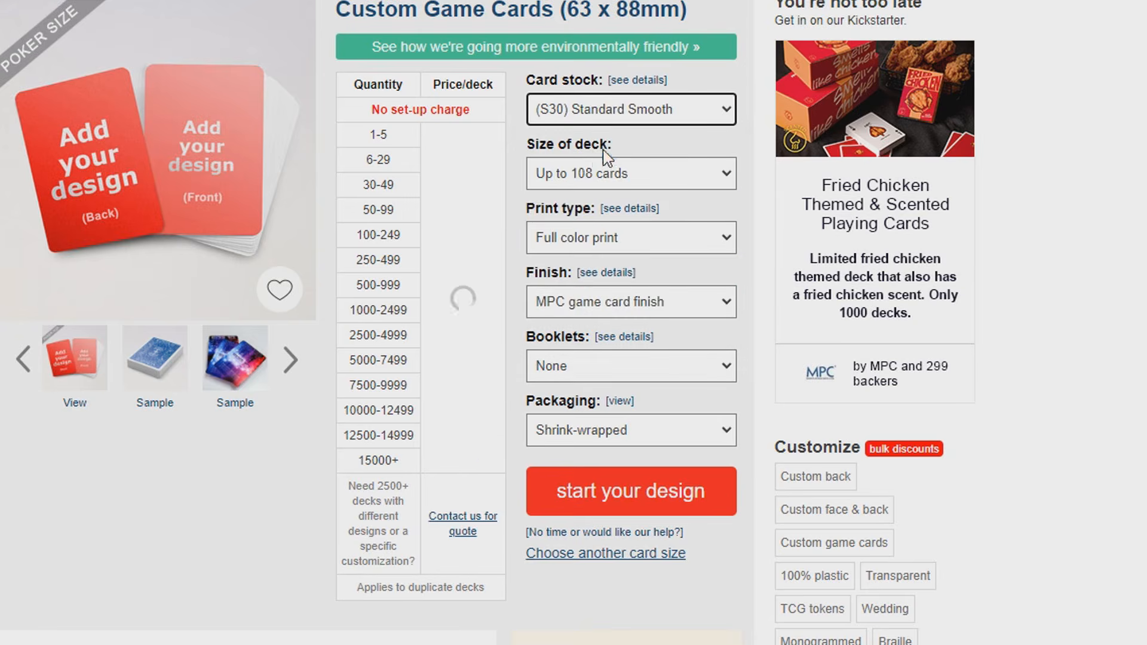
pyautogui.moveTo(444, 135); pyautogui.dragTo(471, 136)
pyautogui.click(488, 136)
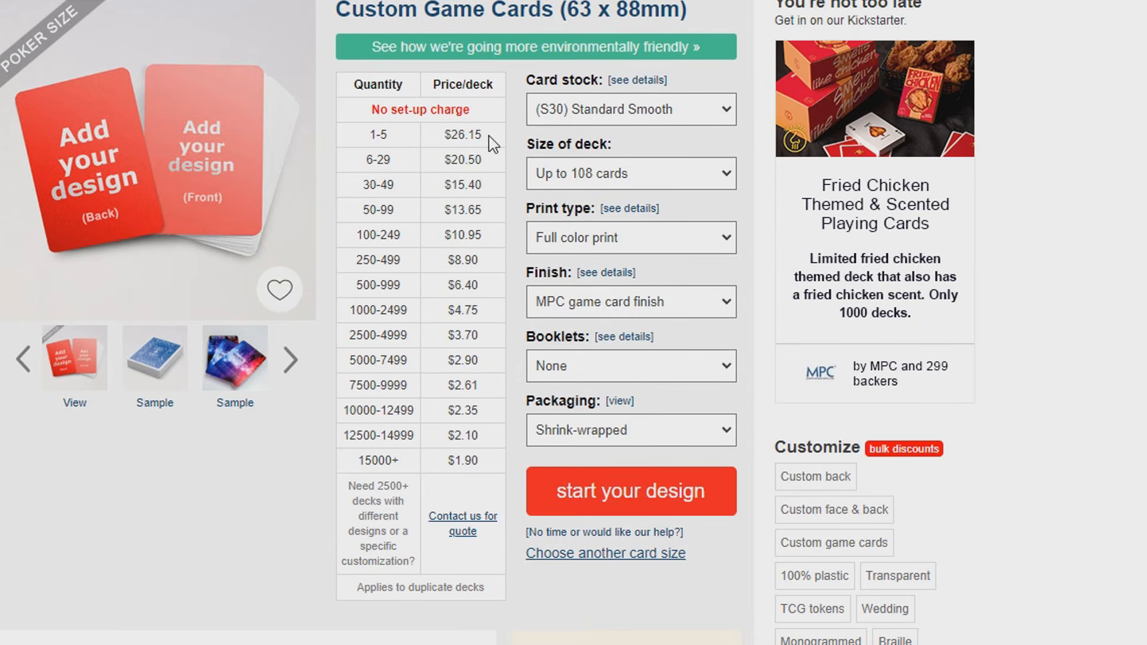
pyautogui.click(485, 139)
pyautogui.click(605, 118)
pyautogui.click(614, 166)
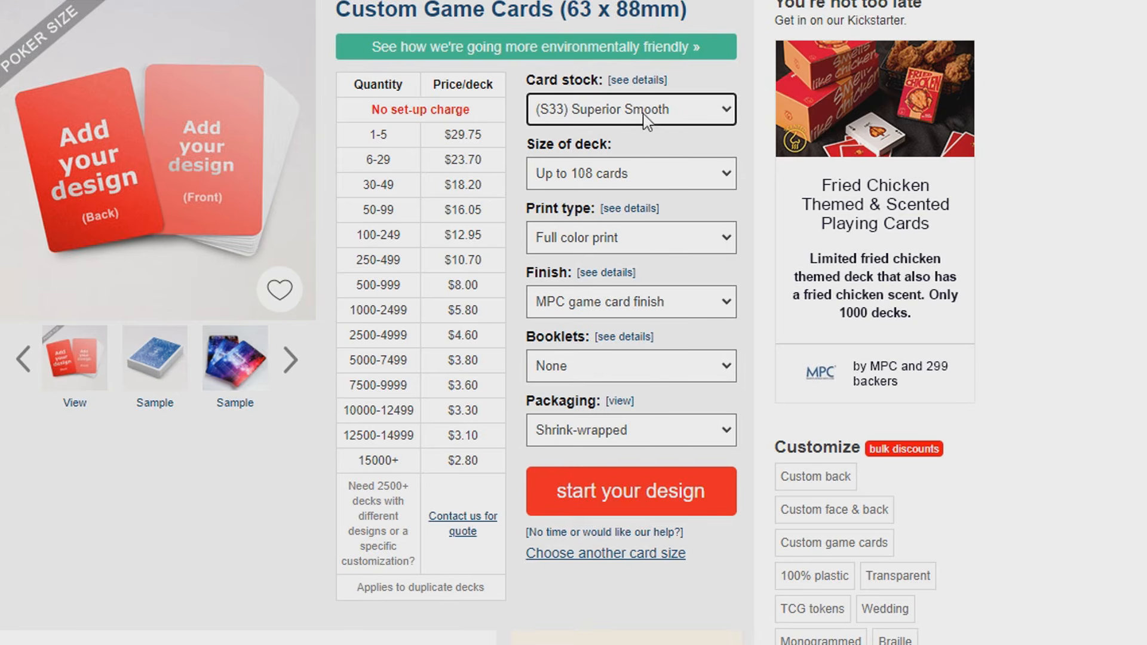
# Review the card stock options, keeping (S33) Superior Smooth, and select Up to 108 cards as the deck size with Full color print
pyautogui.click(629, 120)
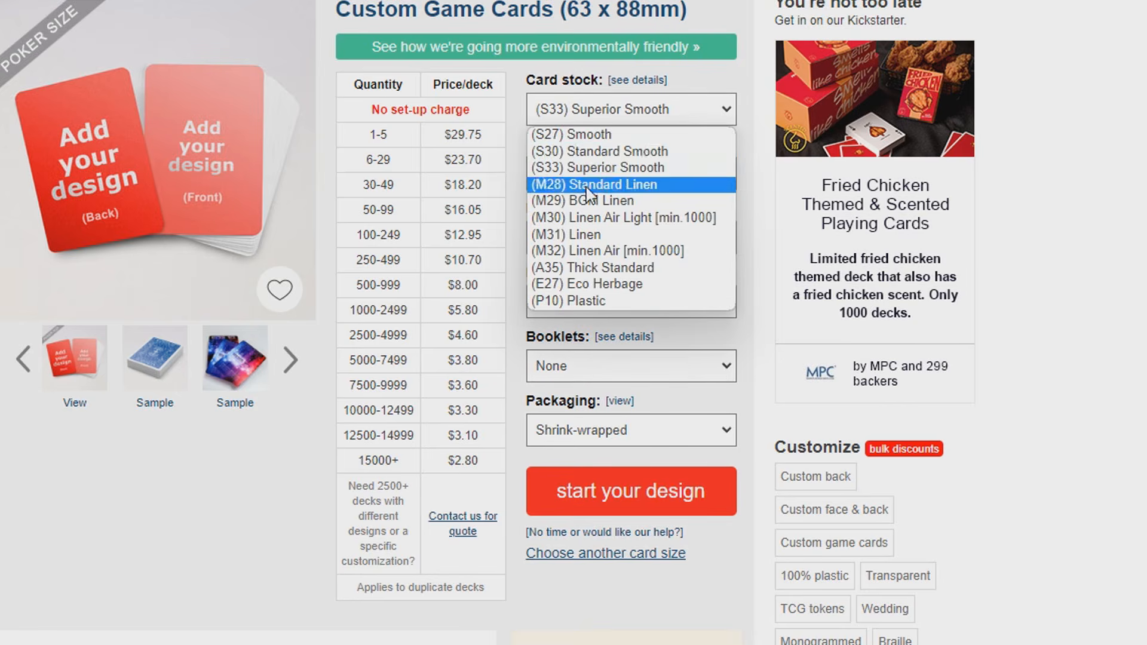
pyautogui.click(736, 73)
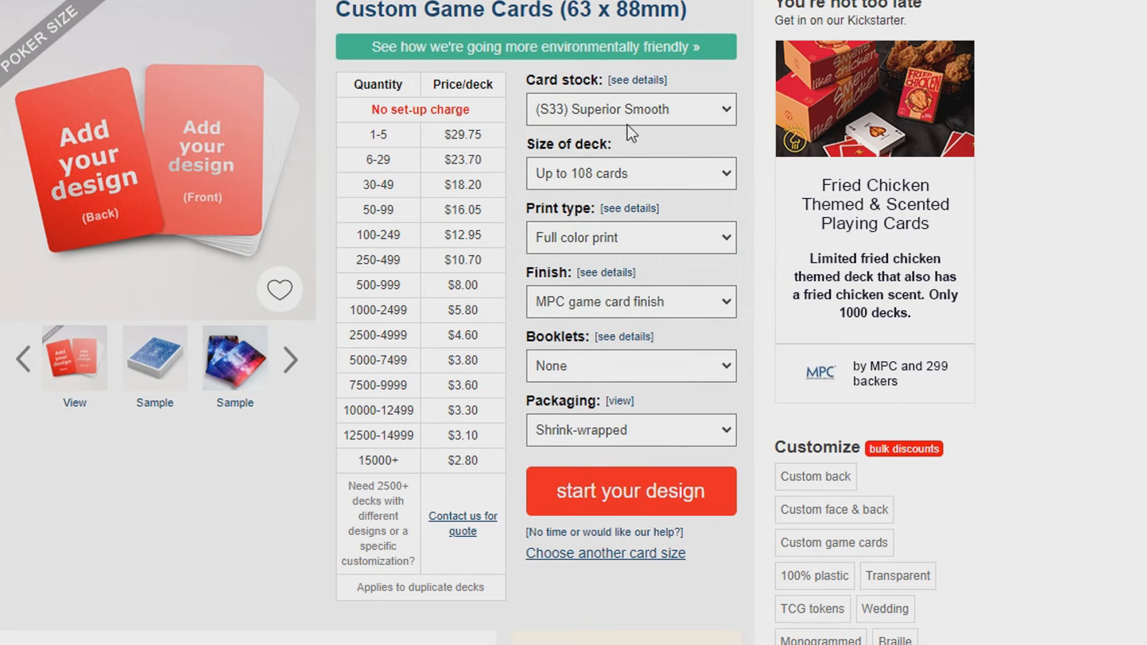
pyautogui.click(611, 178)
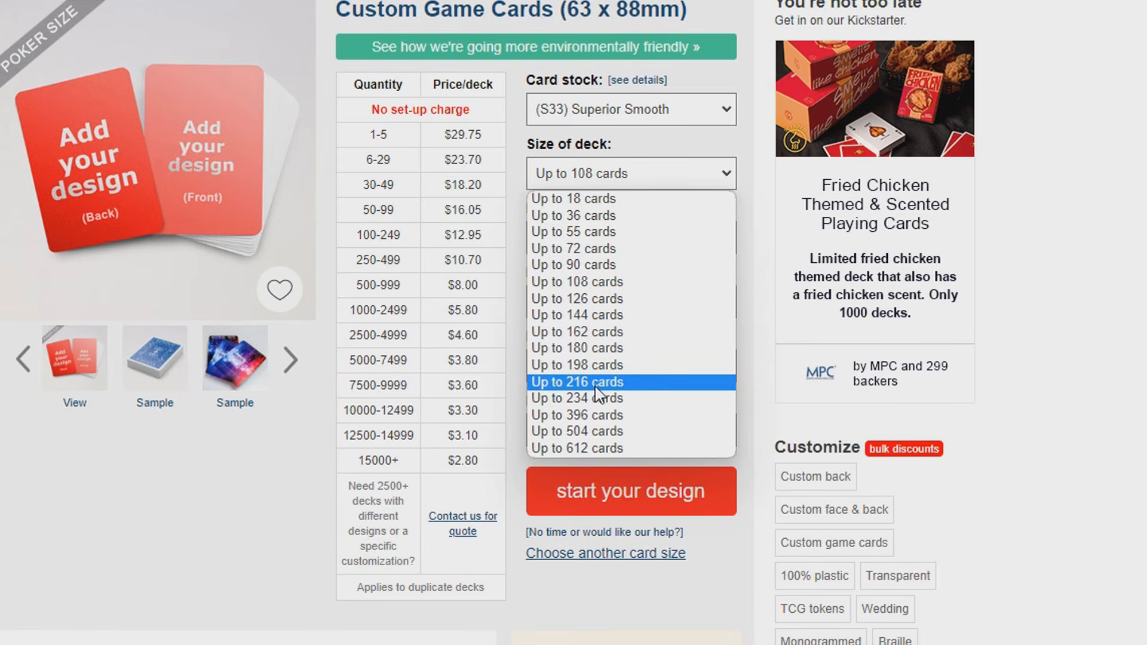
pyautogui.click(605, 286)
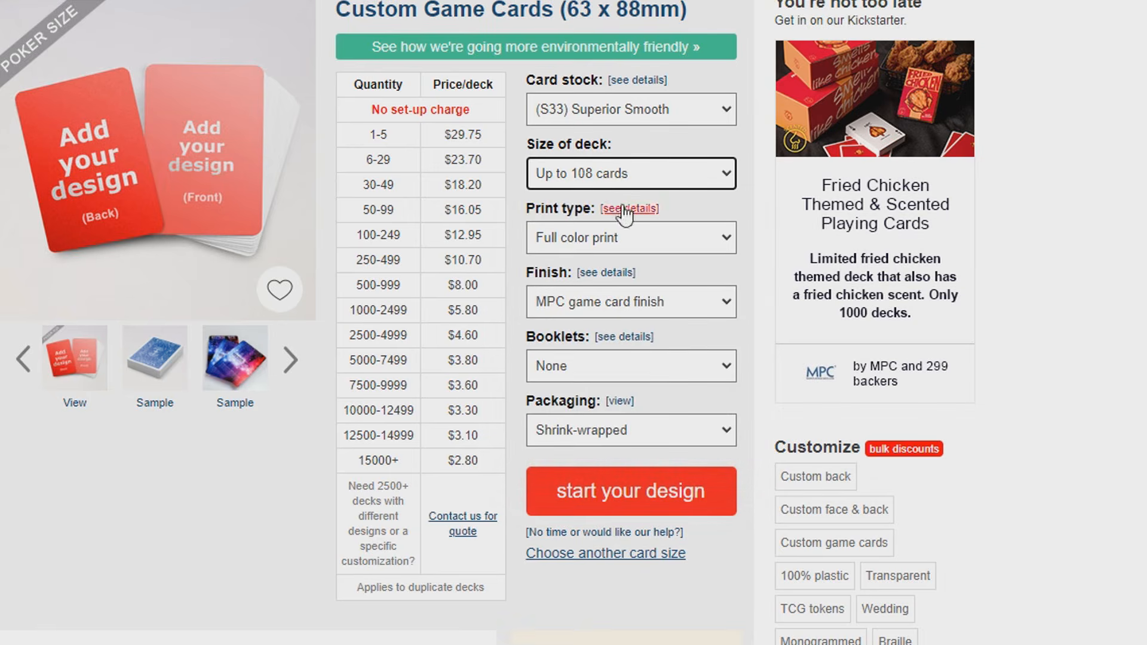
pyautogui.click(604, 235)
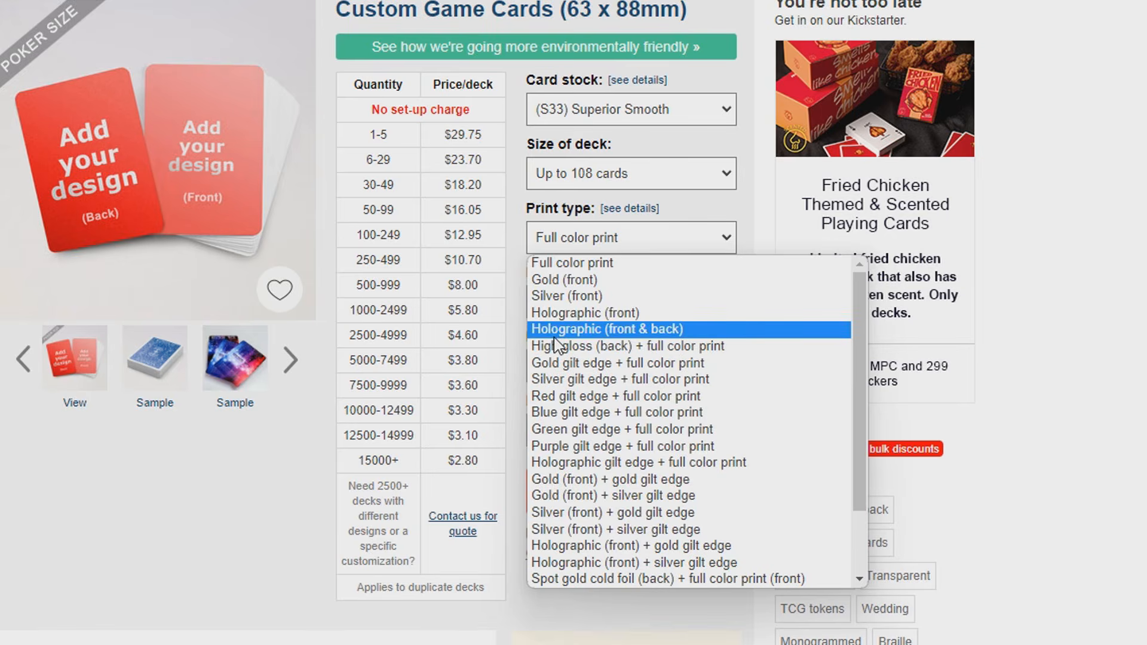
pyautogui.click(578, 263)
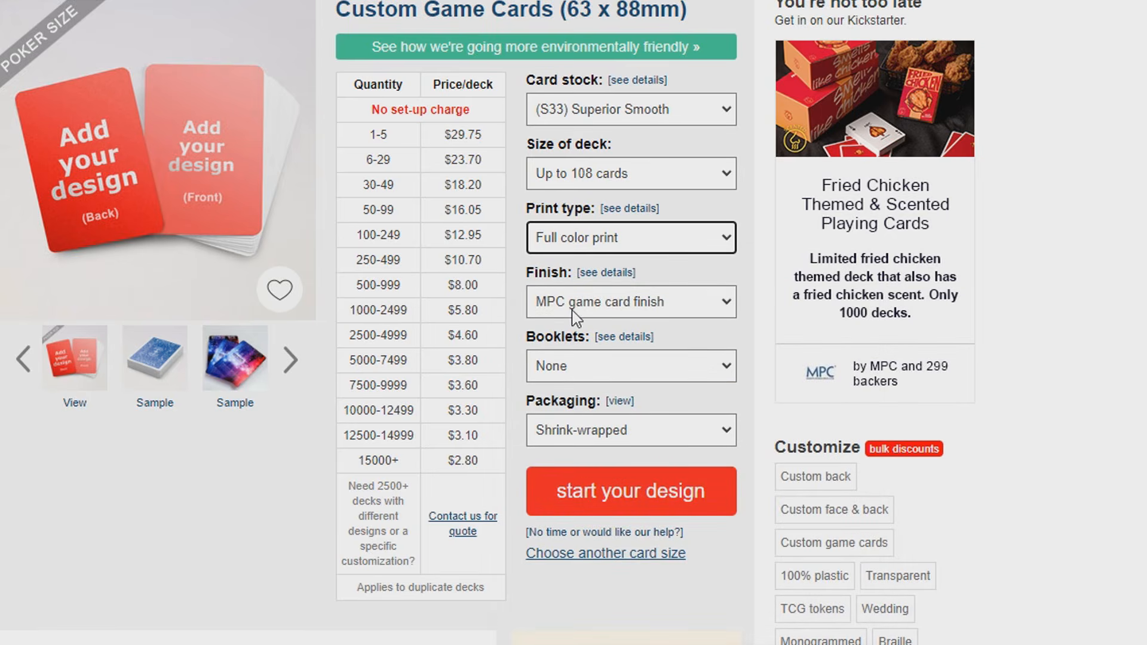
# Review the finish options, read the MPC, Gloss and BETA finish details, and close the details window
pyautogui.click(591, 307)
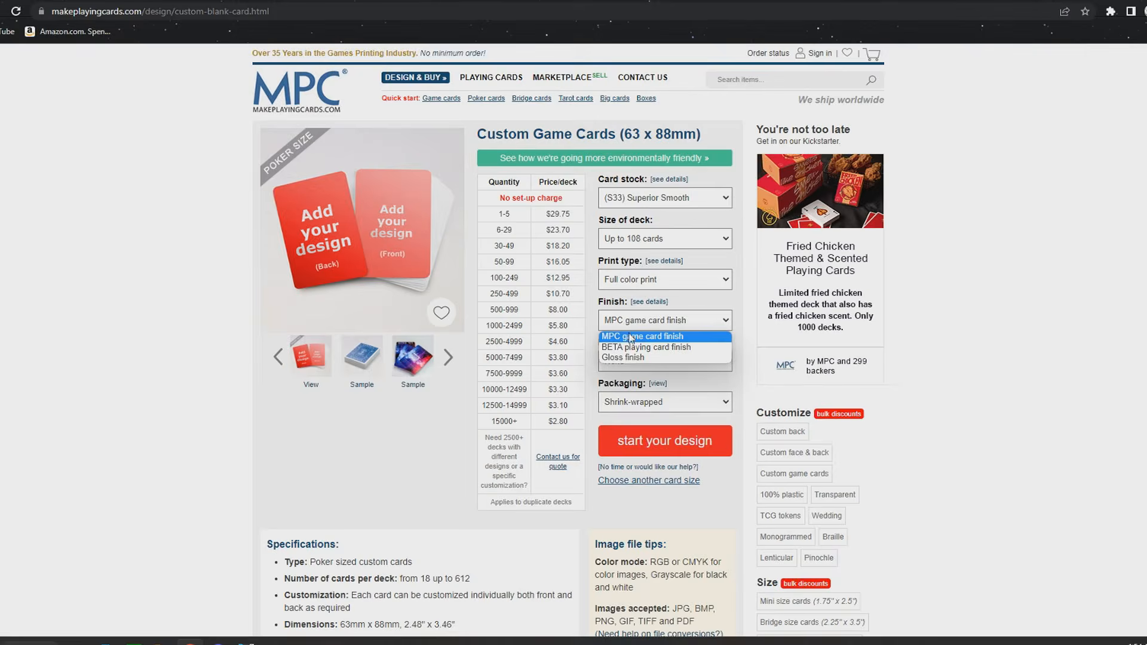
pyautogui.click(630, 337)
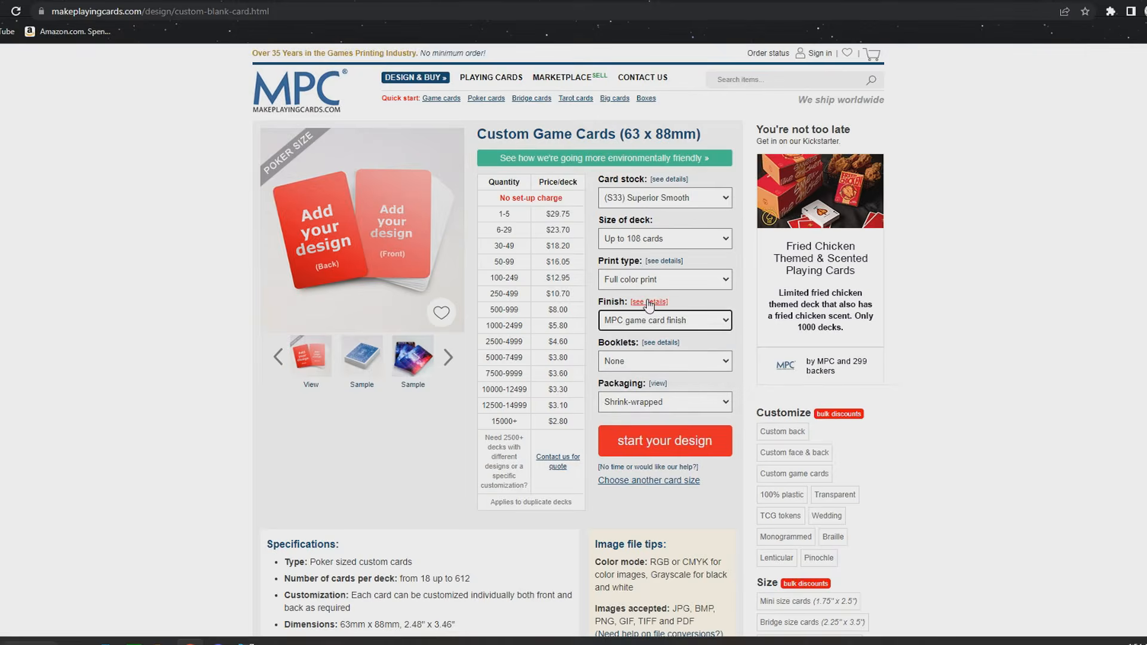
pyautogui.click(642, 302)
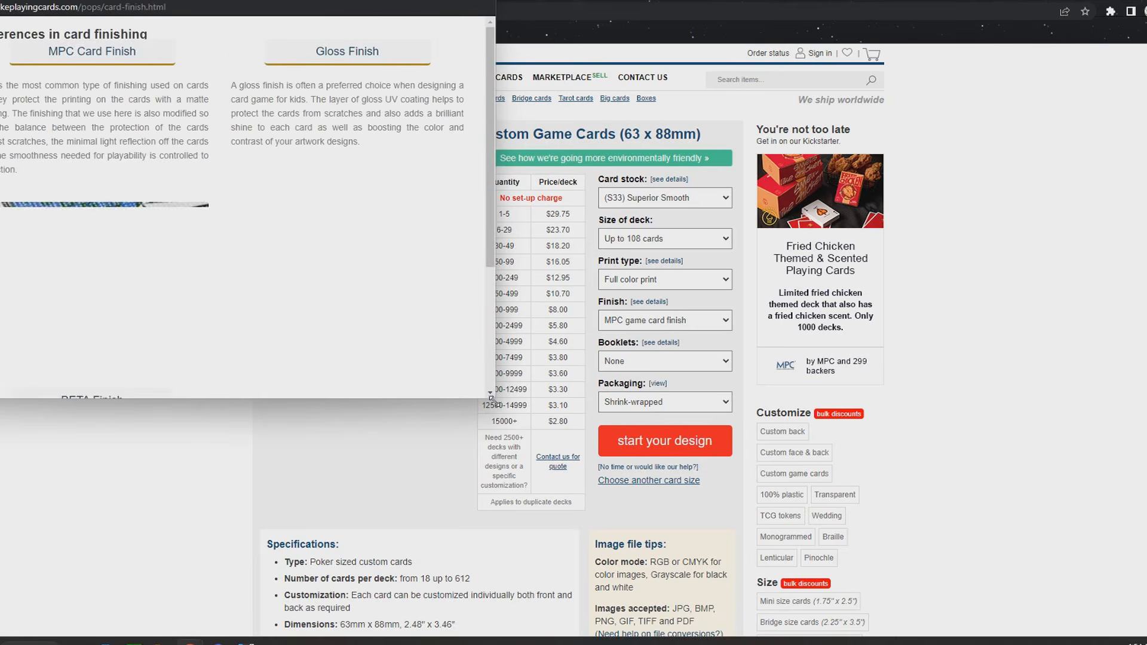
pyautogui.moveTo(497, 395); pyautogui.dragTo(843, 541)
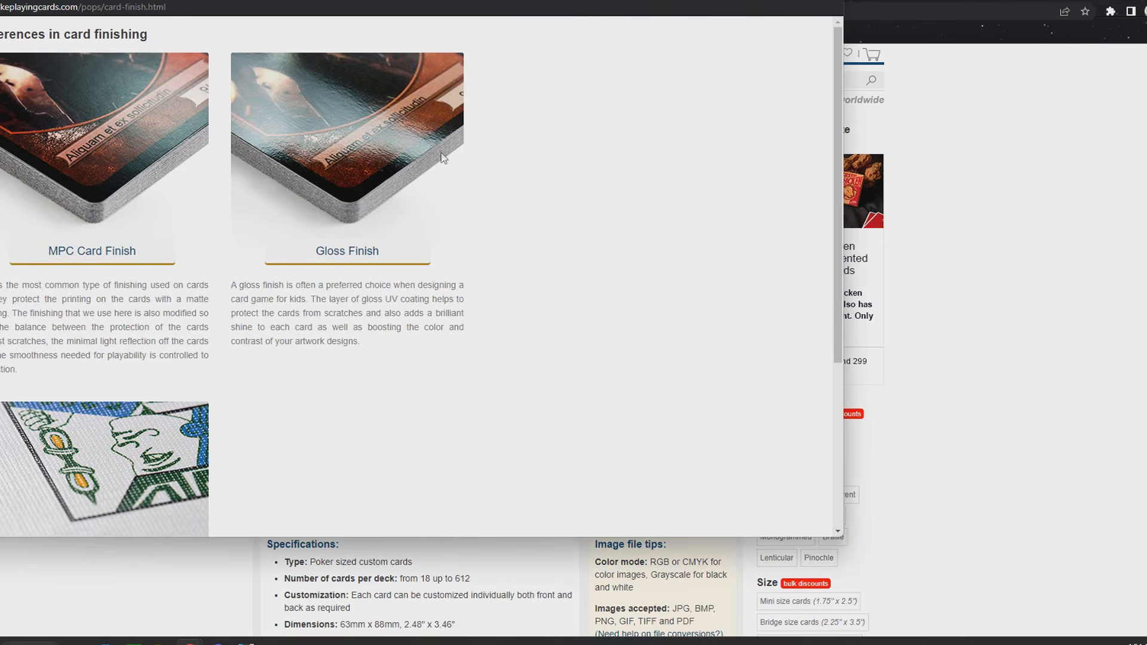
pyautogui.scroll(-4, 391, 180)
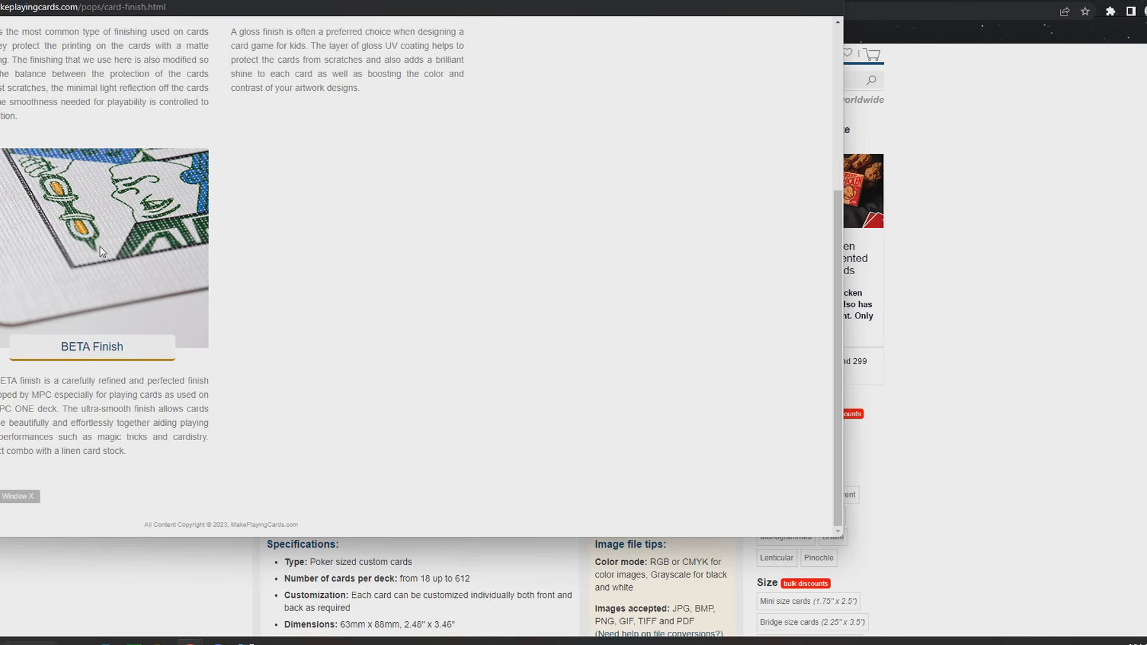
pyautogui.moveTo(79, 419); pyautogui.dragTo(118, 421)
pyautogui.click(144, 430)
pyautogui.scroll(4, 93, 300)
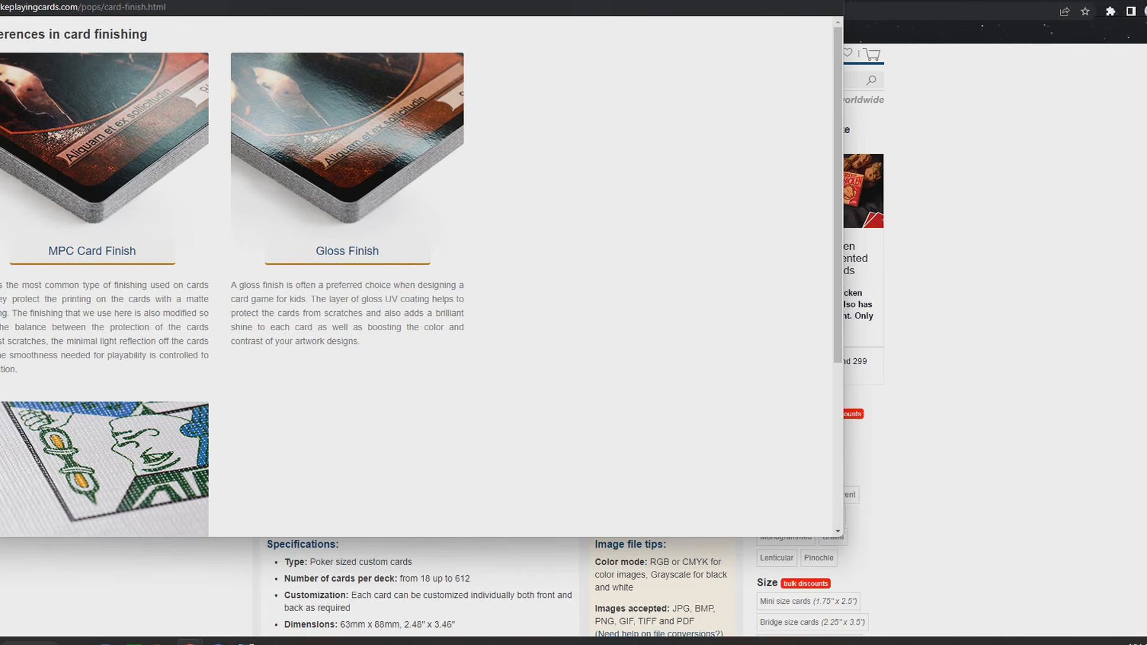
pyautogui.click(828, 1)
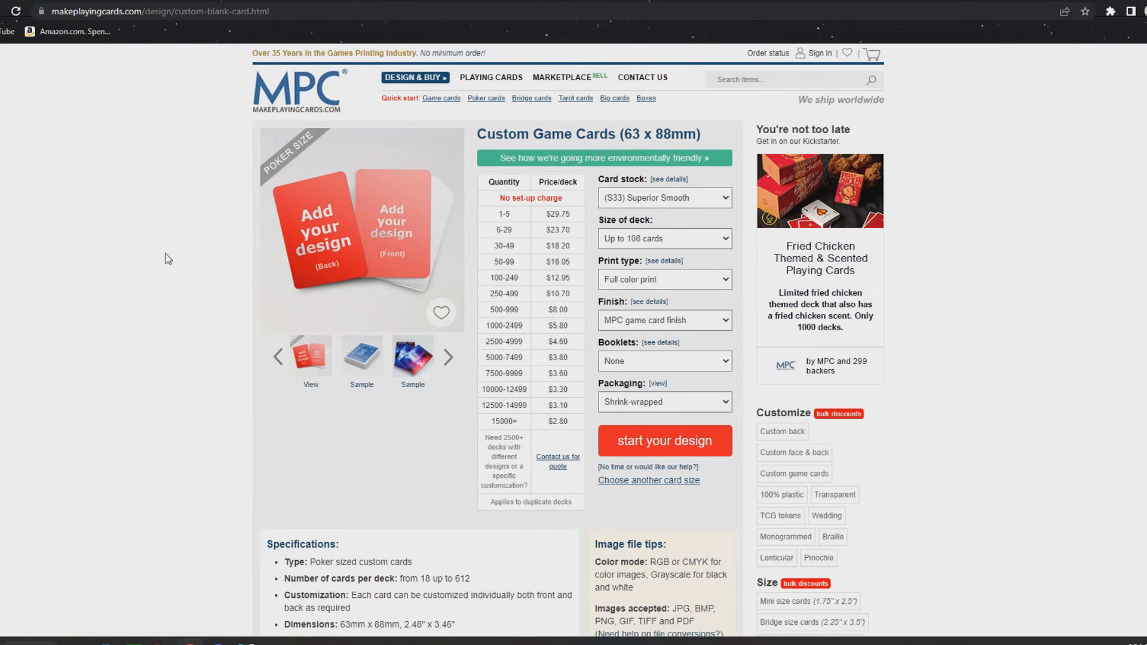
# Set the finish to MPC game card finish and the packaging to Shrink-wrapped, leaving booklets at None
pyautogui.click(660, 319)
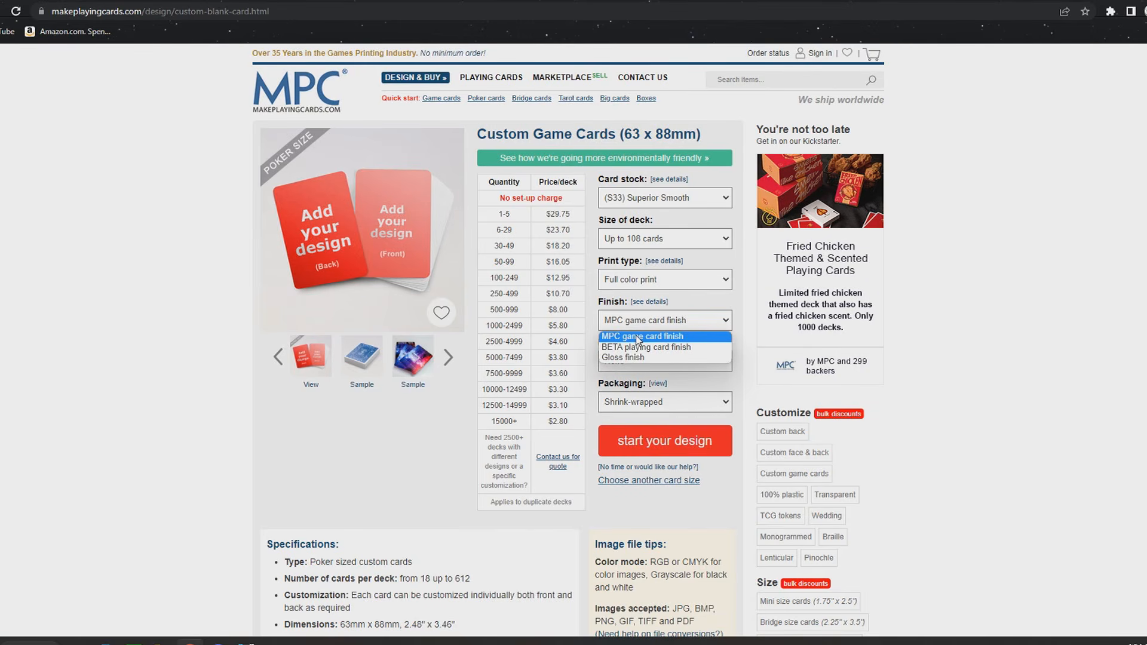
pyautogui.click(638, 338)
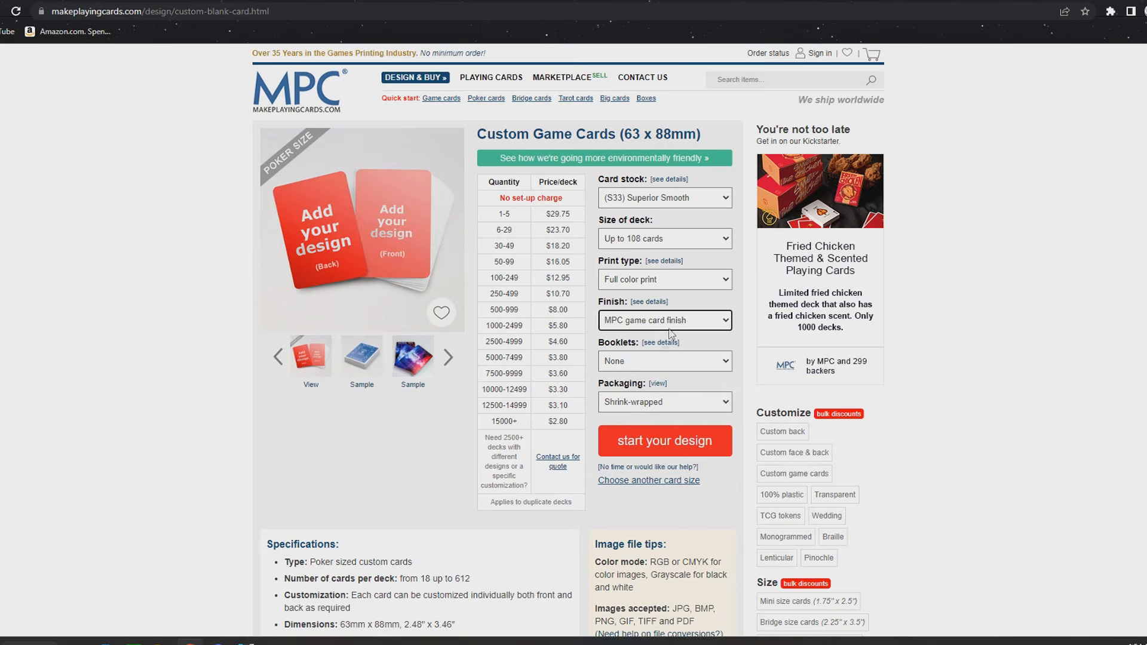
pyautogui.click(657, 365)
pyautogui.click(660, 369)
pyautogui.click(643, 404)
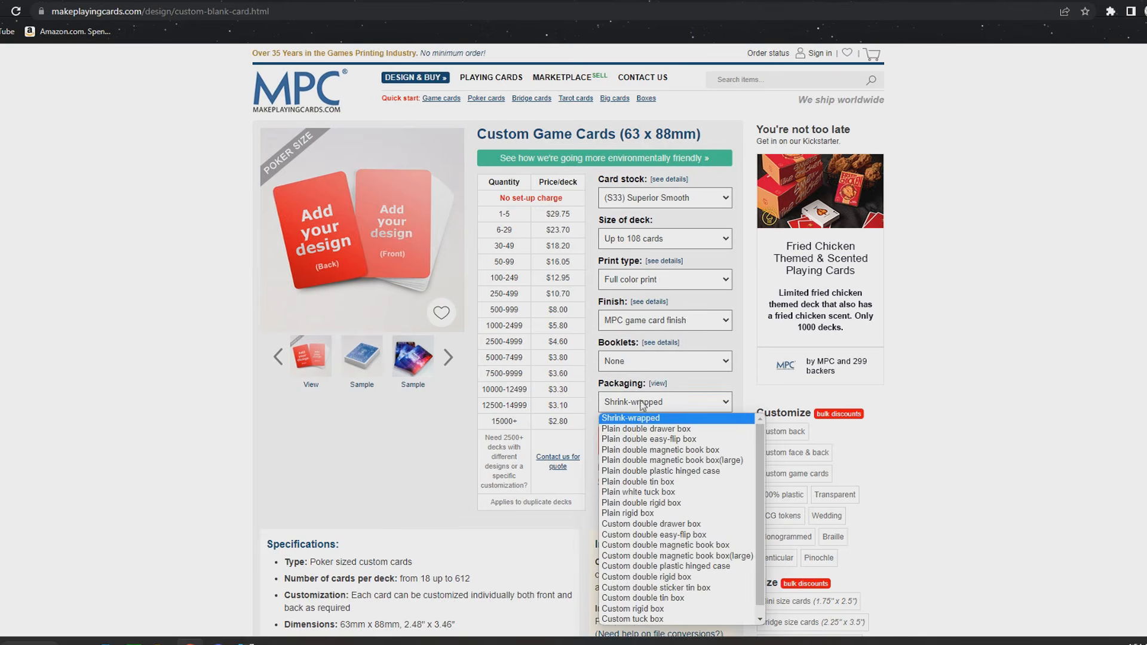
pyautogui.click(639, 418)
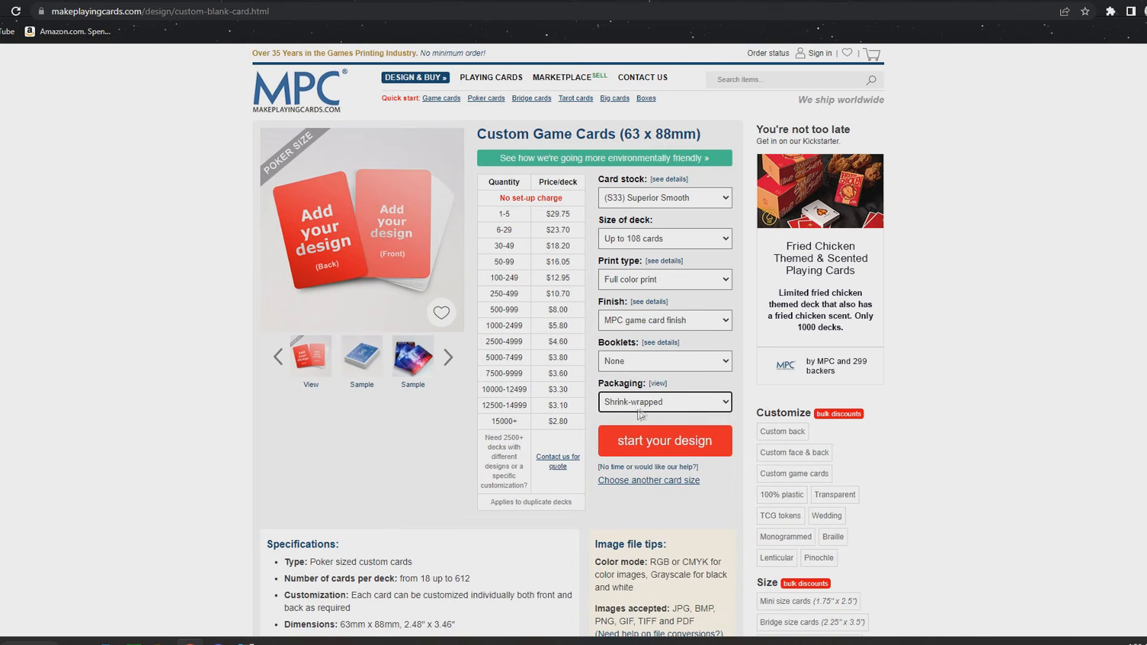
pyautogui.click(639, 404)
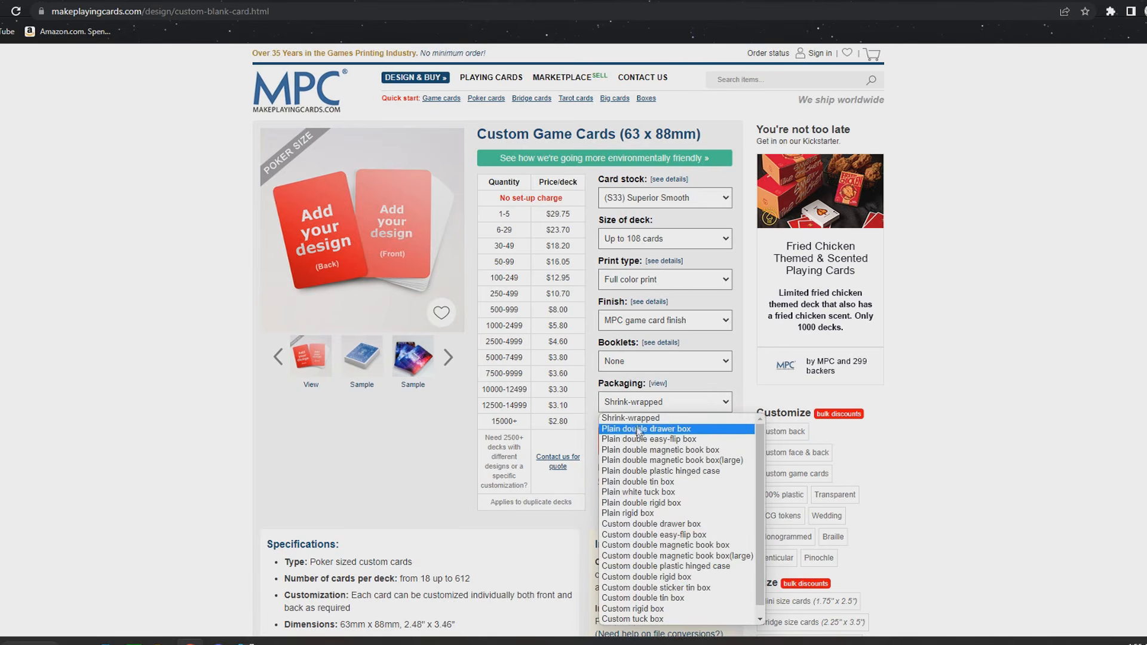
pyautogui.click(636, 420)
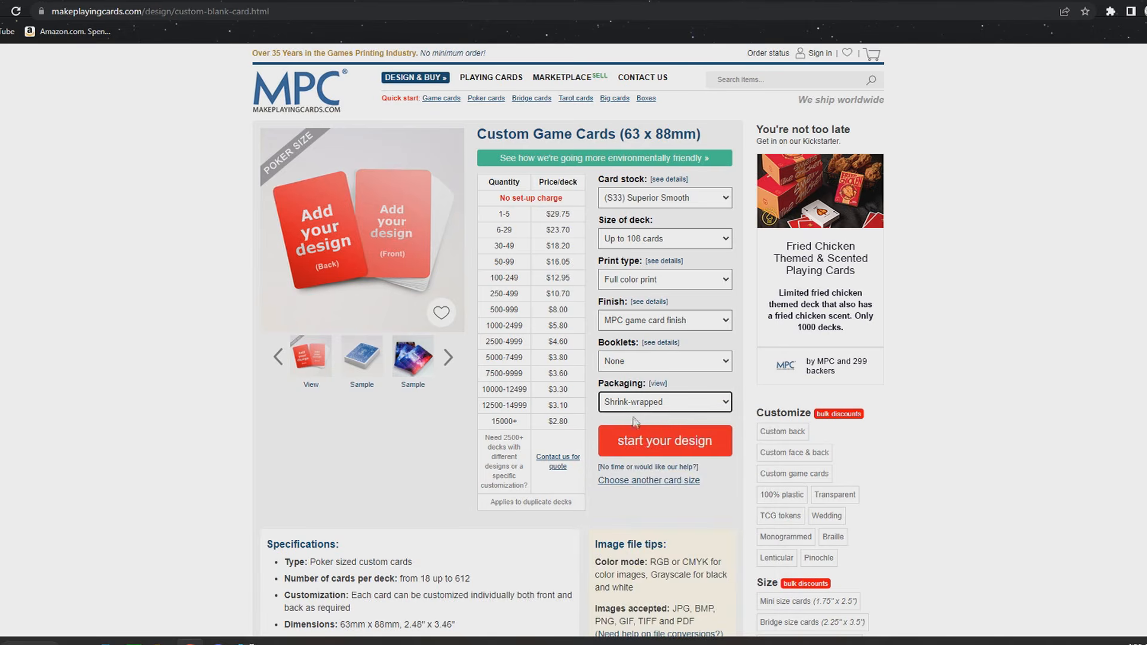
# Start the design with different images for all card fronts, and upload the Vishgraz, the Doomhive and Temple Garden PNGs from Downloads
pyautogui.click(676, 445)
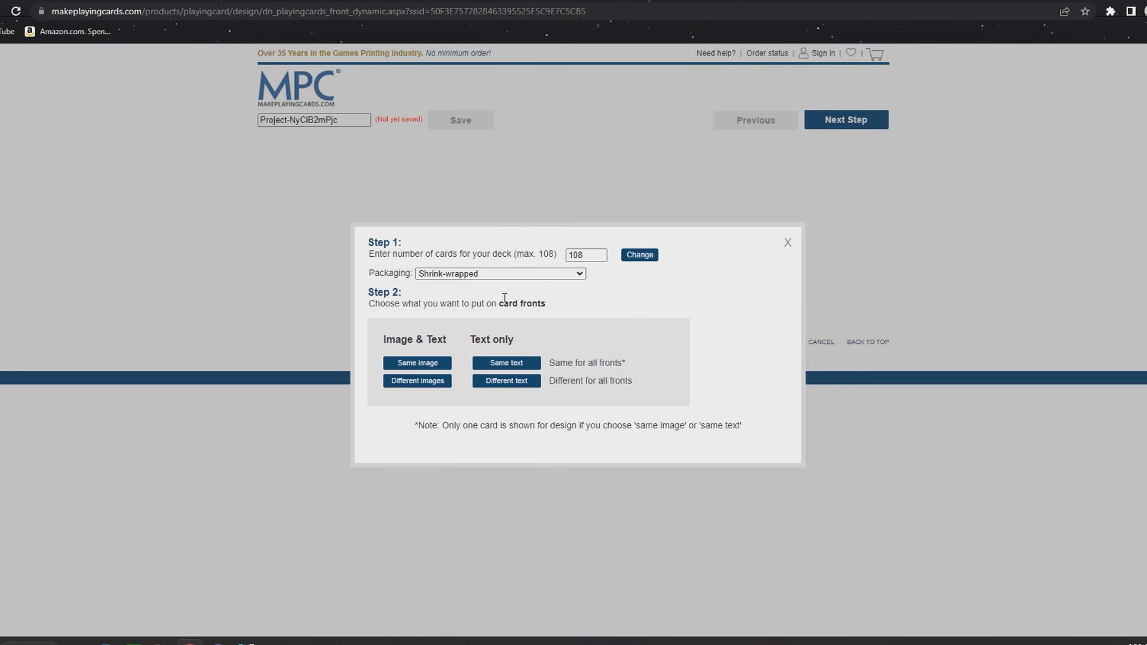
pyautogui.click(412, 381)
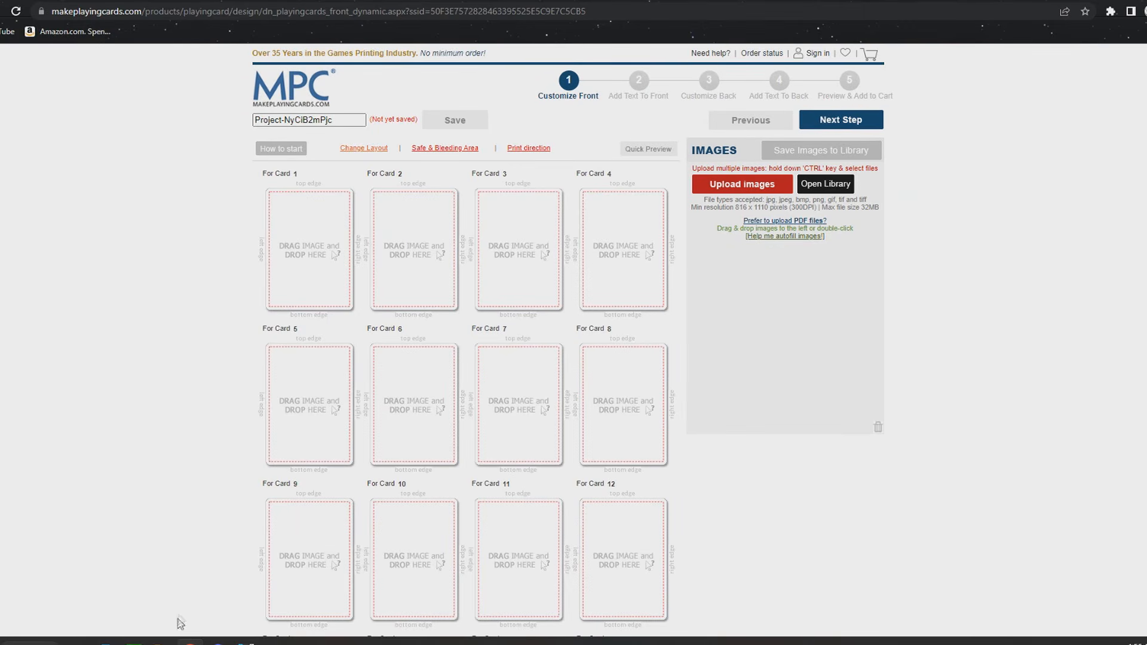
pyautogui.moveTo(190, 642)
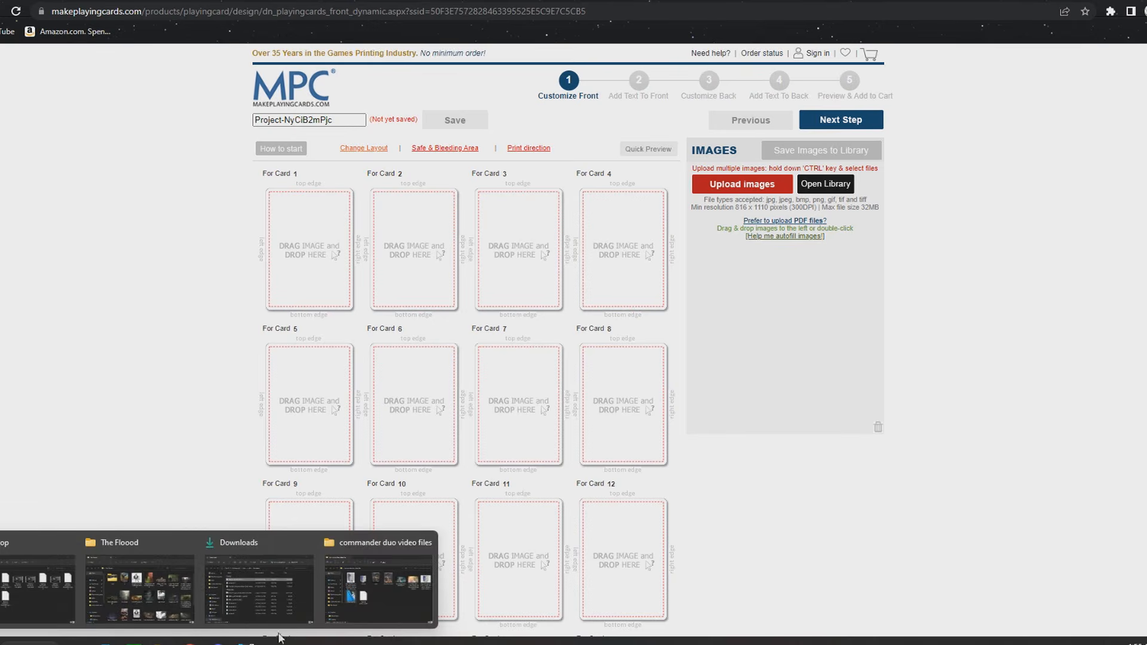
pyautogui.click(251, 601)
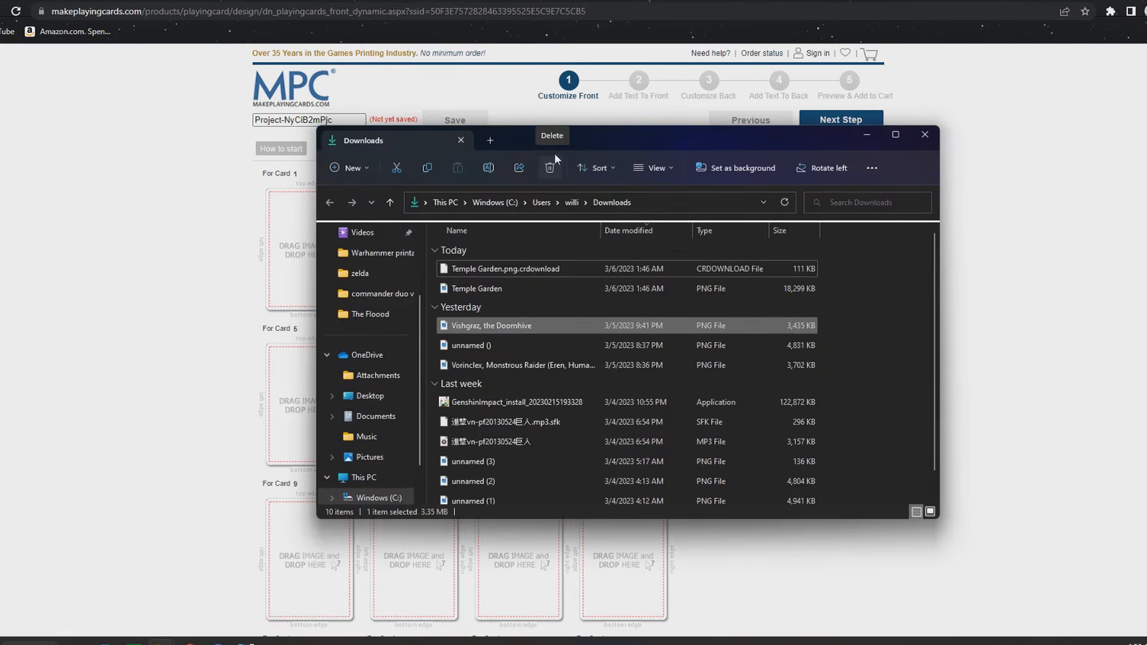
pyautogui.moveTo(521, 142); pyautogui.dragTo(184, 137)
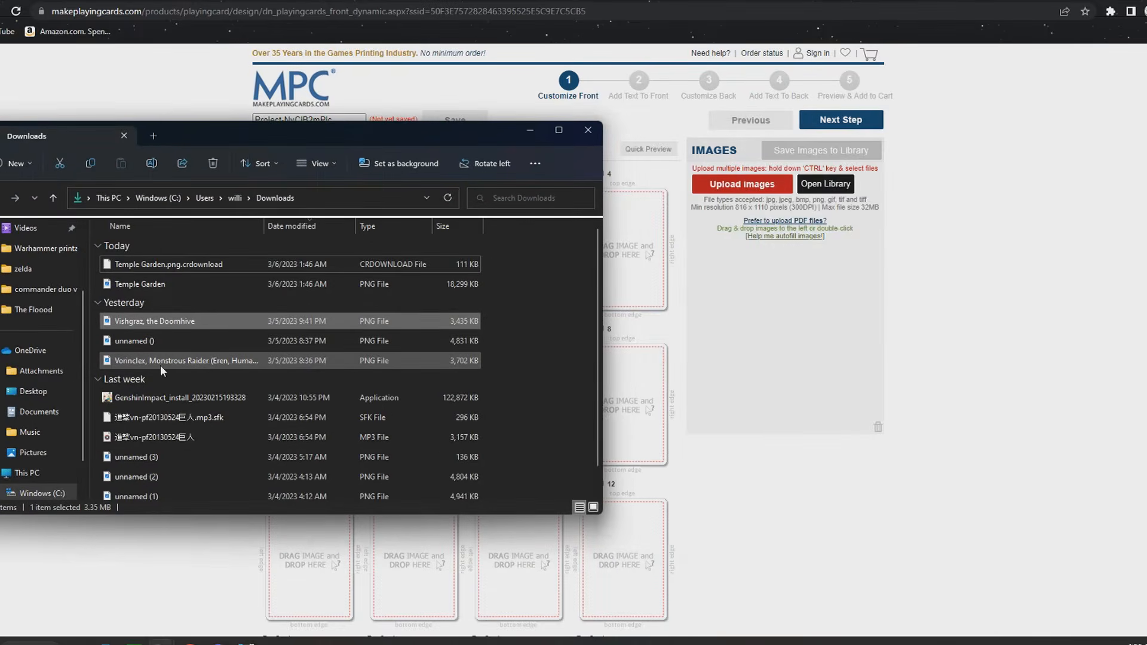
pyautogui.moveTo(144, 326); pyautogui.dragTo(782, 303)
pyautogui.click(149, 285)
pyautogui.keyDown('ctrl'); pyautogui.click(166, 323); pyautogui.keyUp('ctrl')
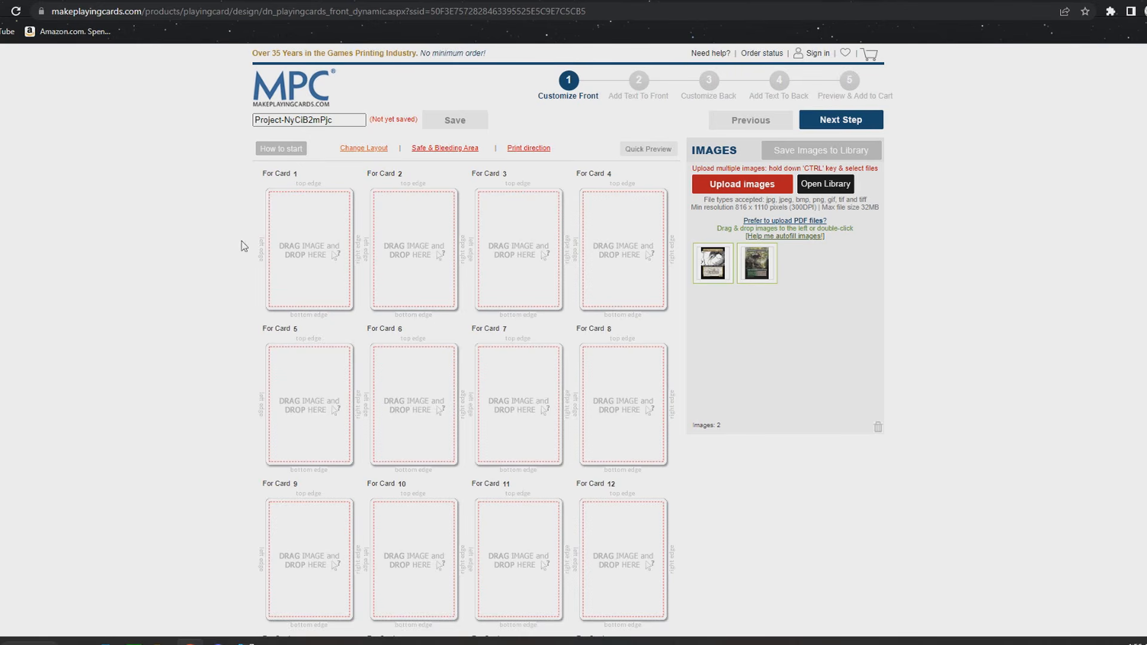
# Autofill the uploaded images into the card fronts, and check the Temple Garden card's print margins in the image editor without changing it
pyautogui.scroll(-20, 190, 264)
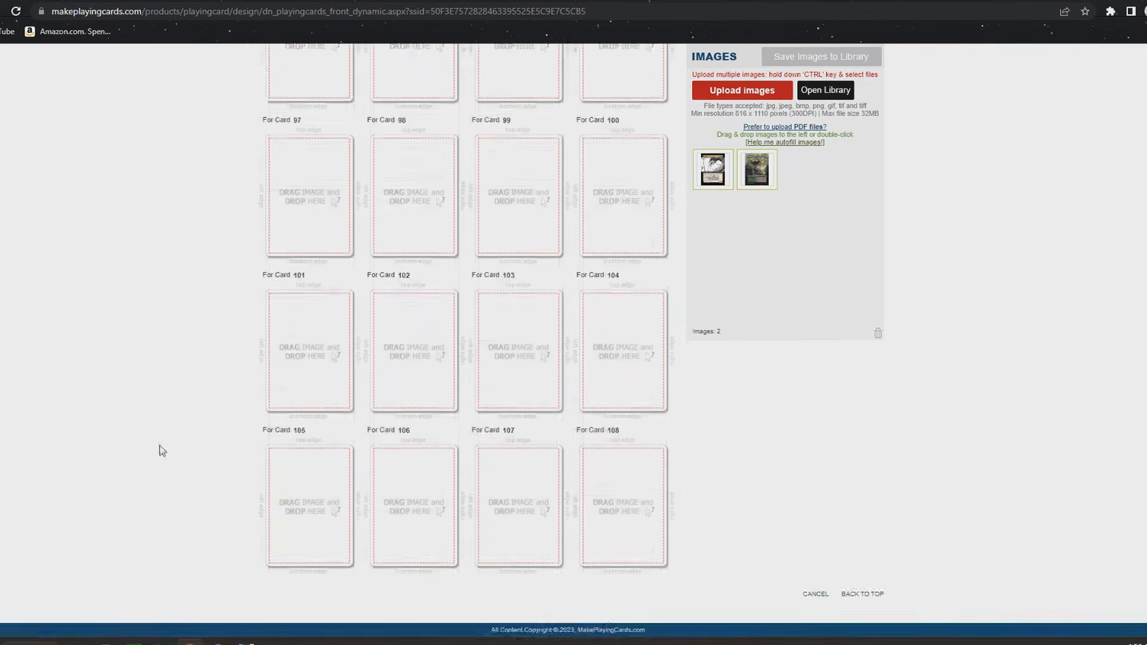
pyautogui.scroll(20, 196, 207)
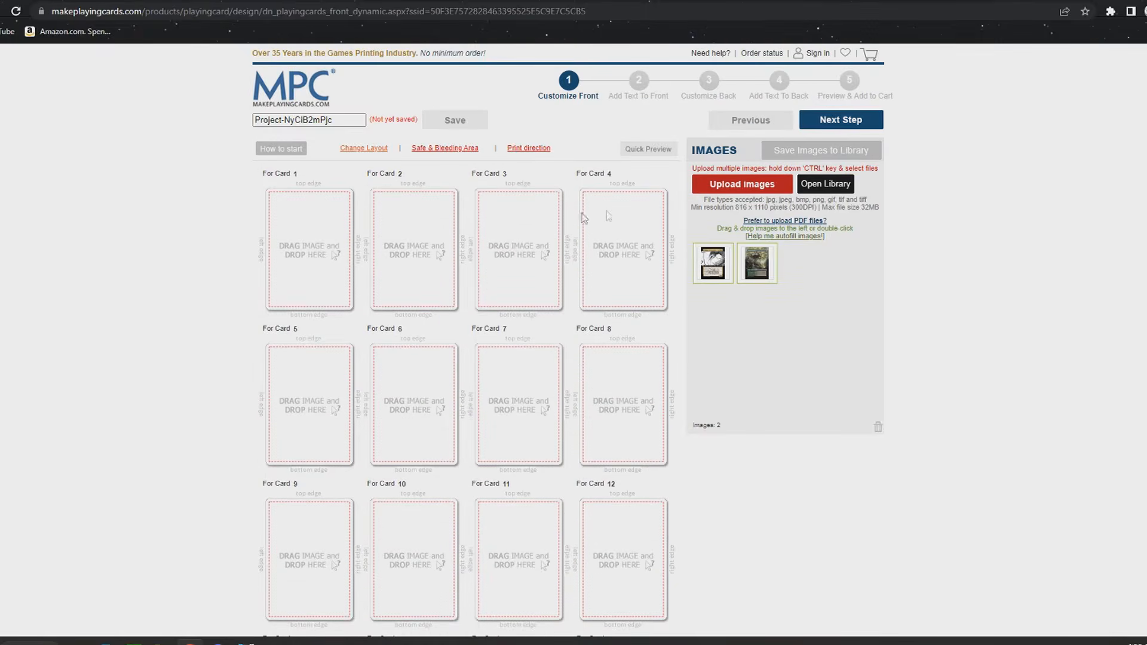
pyautogui.click(801, 236)
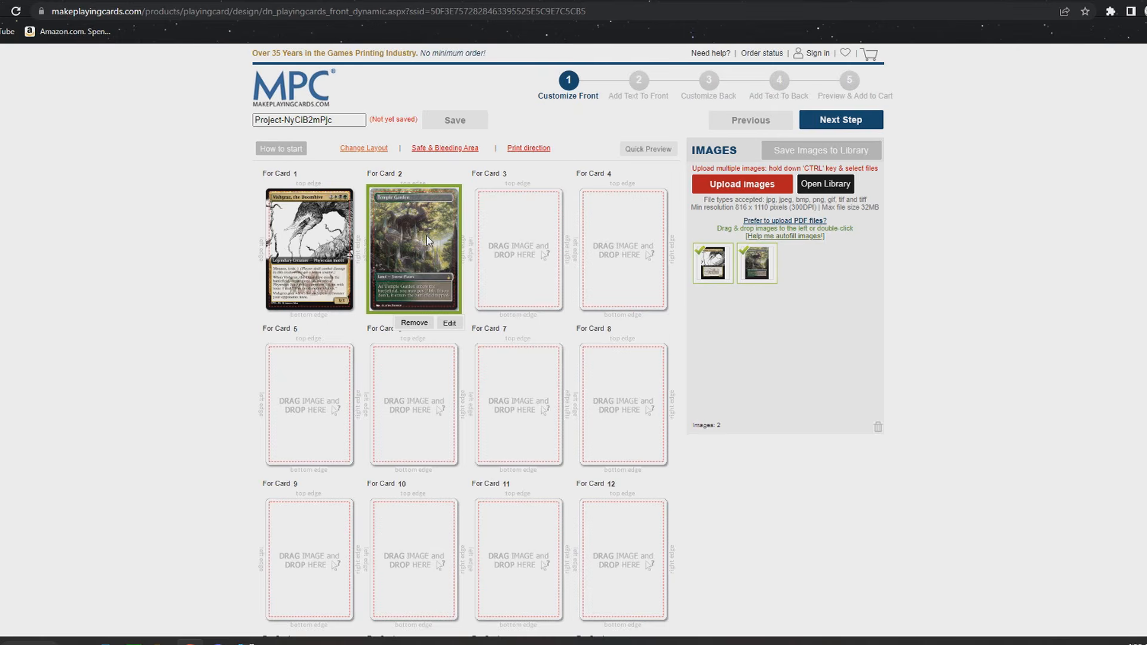
pyautogui.click(449, 323)
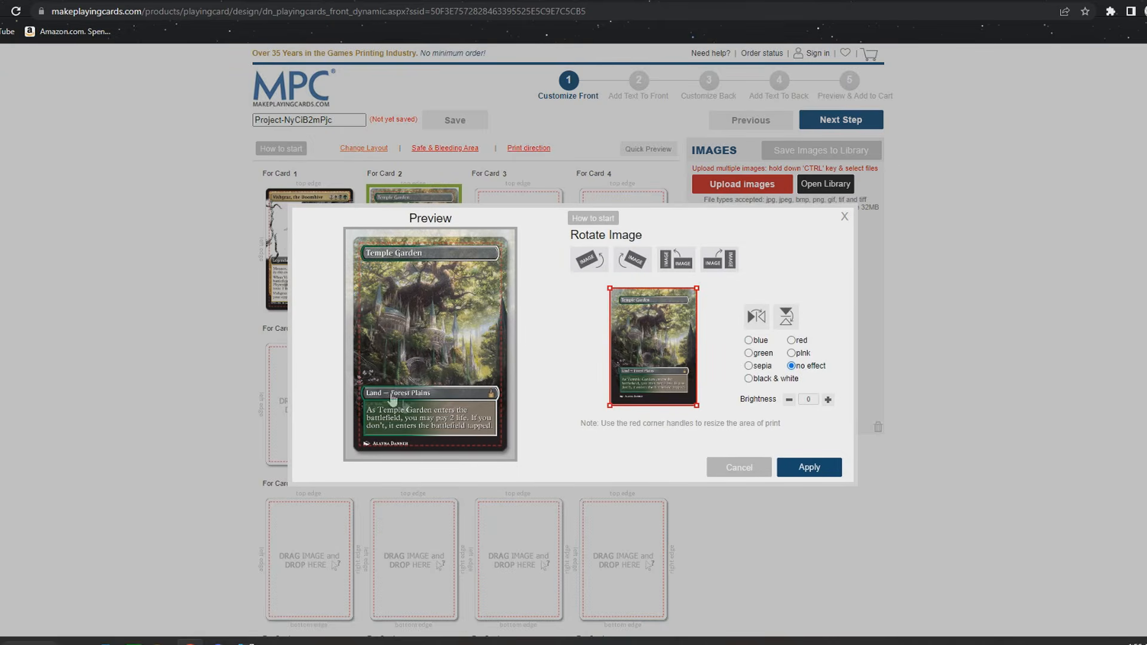
pyautogui.click(845, 217)
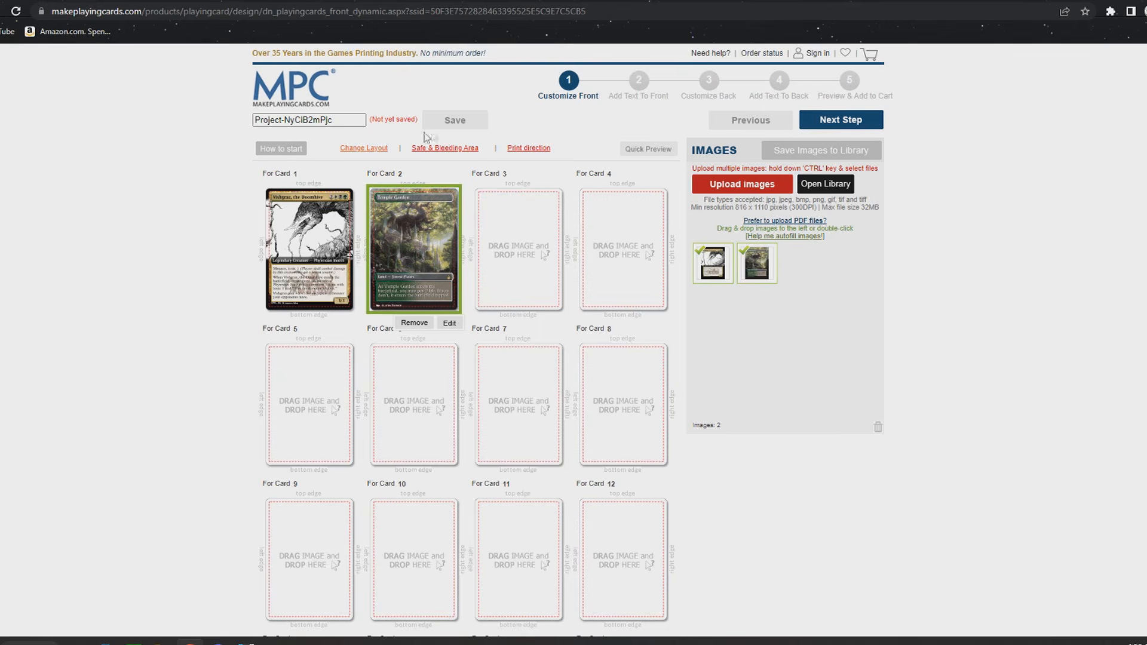
# On scryfall.com, search for "mana crypt" and download the PNG image of the Double Masters printing
pyautogui.click(439, 1)
pyautogui.write('=scr')
pyautogui.press('Return')
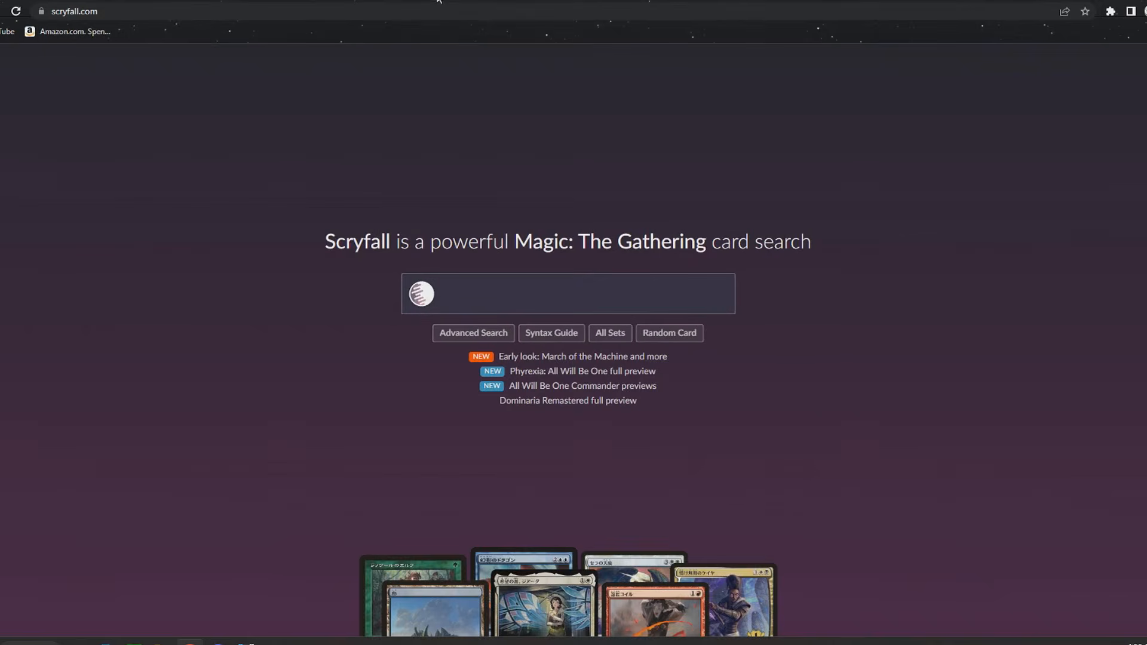
pyautogui.write('mana crypt')
pyautogui.press('Return')
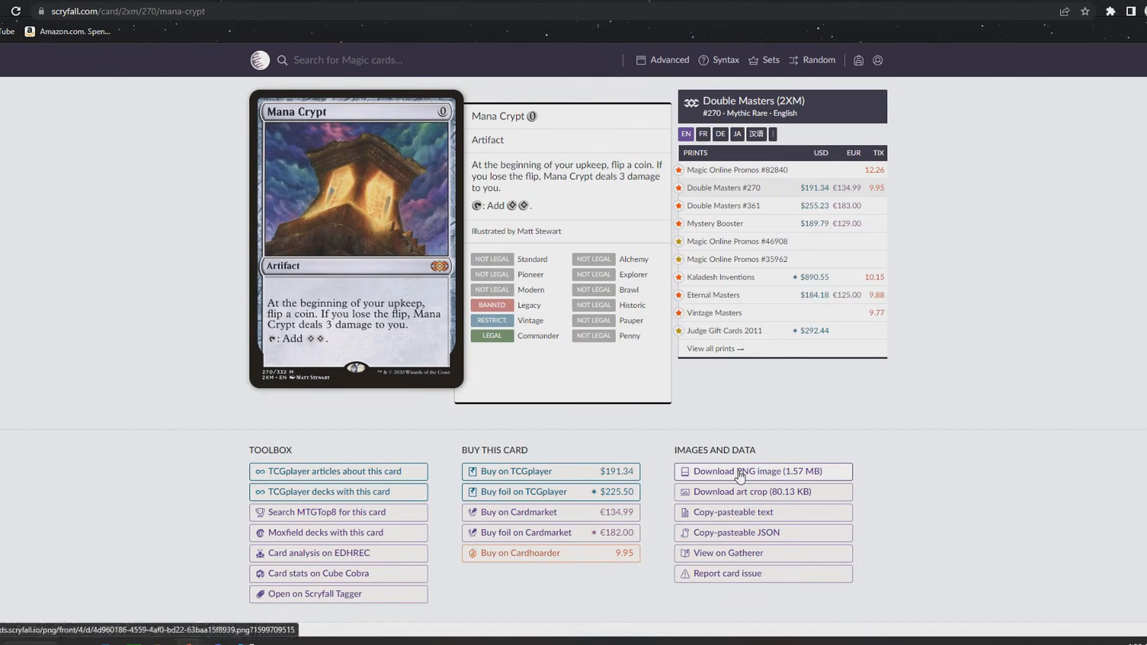
pyautogui.click(741, 475)
# Locate the downloaded Mana Crypt PNG in the Downloads folder and upload it to the MakePlayingCards design's images
pyautogui.click(97, 620)
pyautogui.click(129, 592)
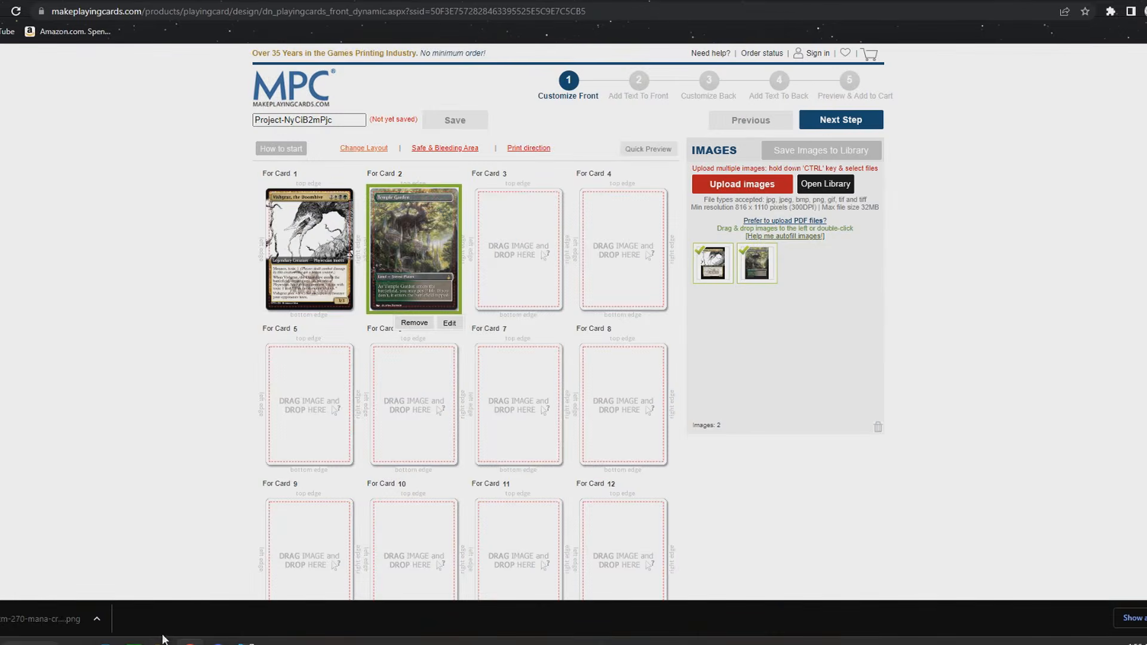
pyautogui.moveTo(162, 639)
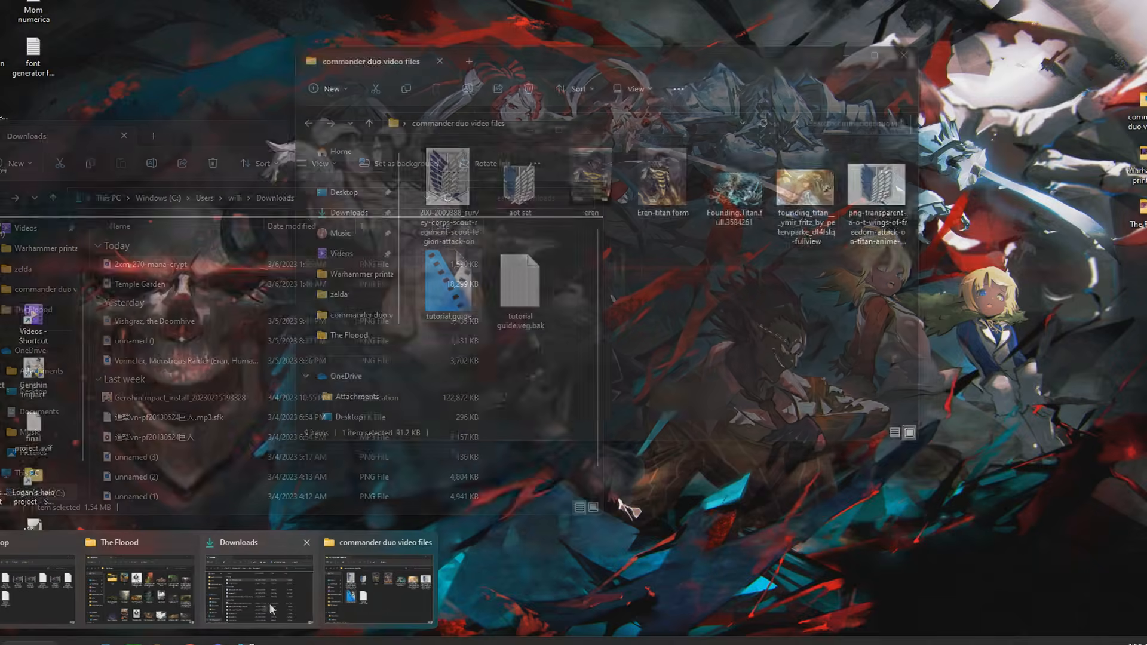
pyautogui.click(268, 588)
pyautogui.moveTo(162, 266); pyautogui.dragTo(823, 303)
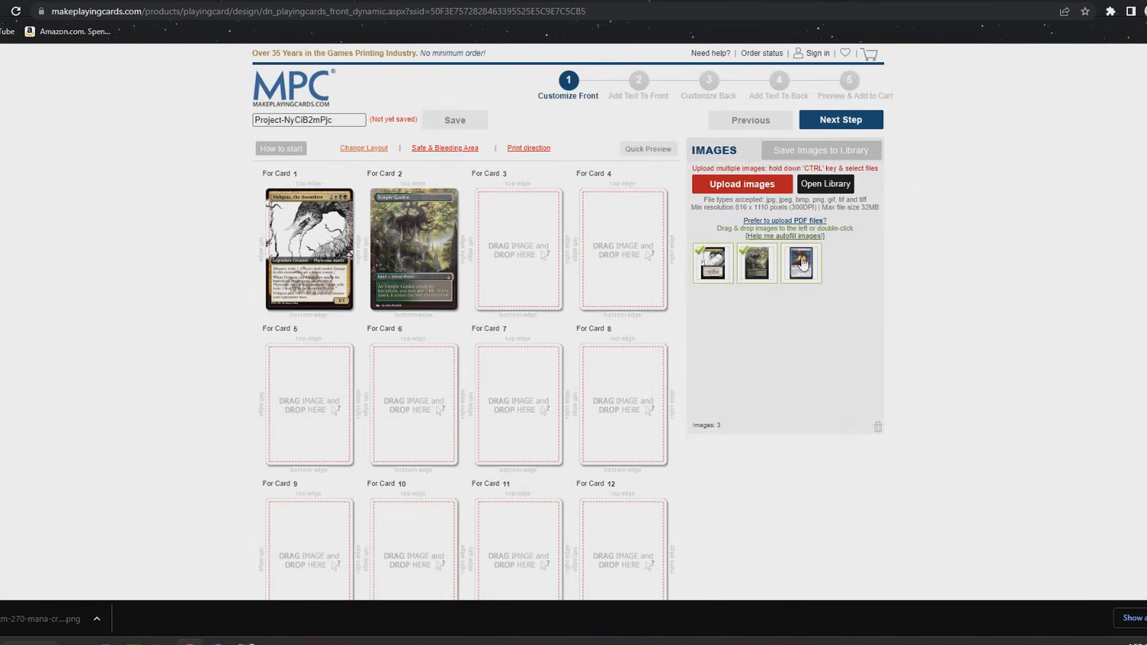
# Try the Mana Crypt image on card 3 and check its fit against the print margins in the image editor
pyautogui.moveTo(801, 263); pyautogui.dragTo(523, 250)
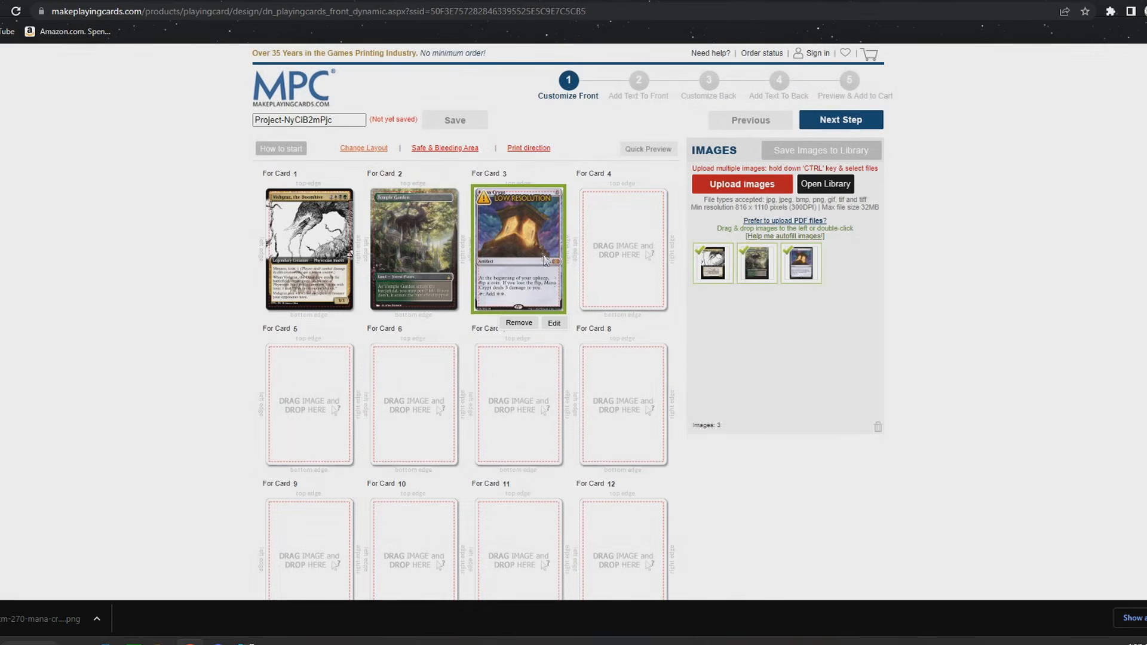
pyautogui.click(554, 323)
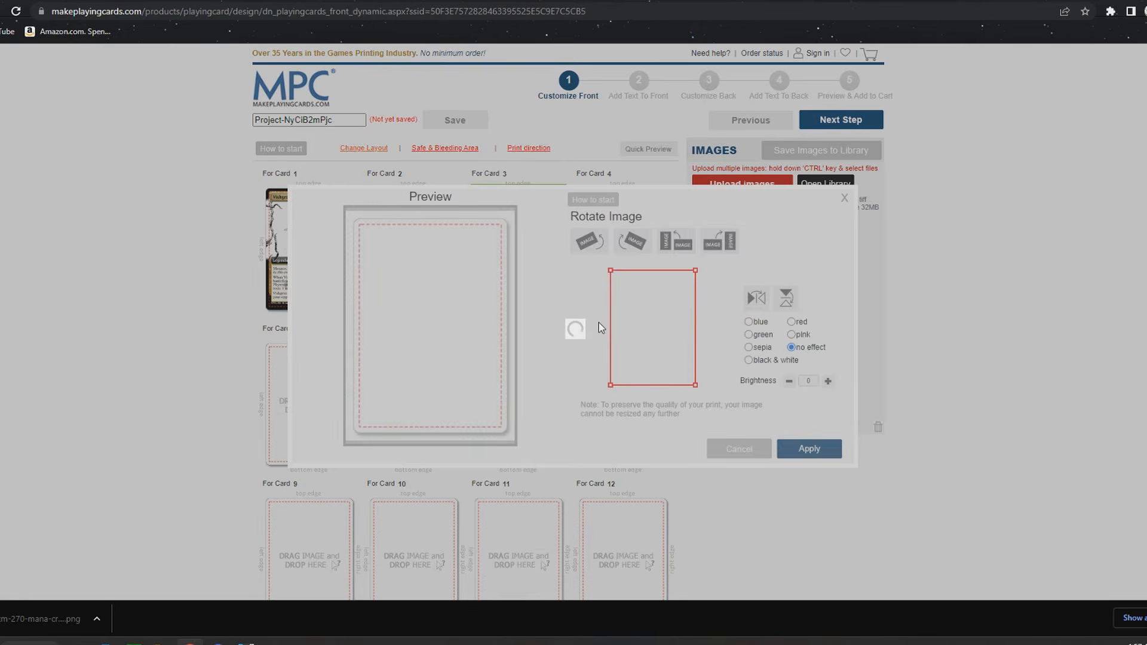
pyautogui.moveTo(401, 428); pyautogui.dragTo(425, 367)
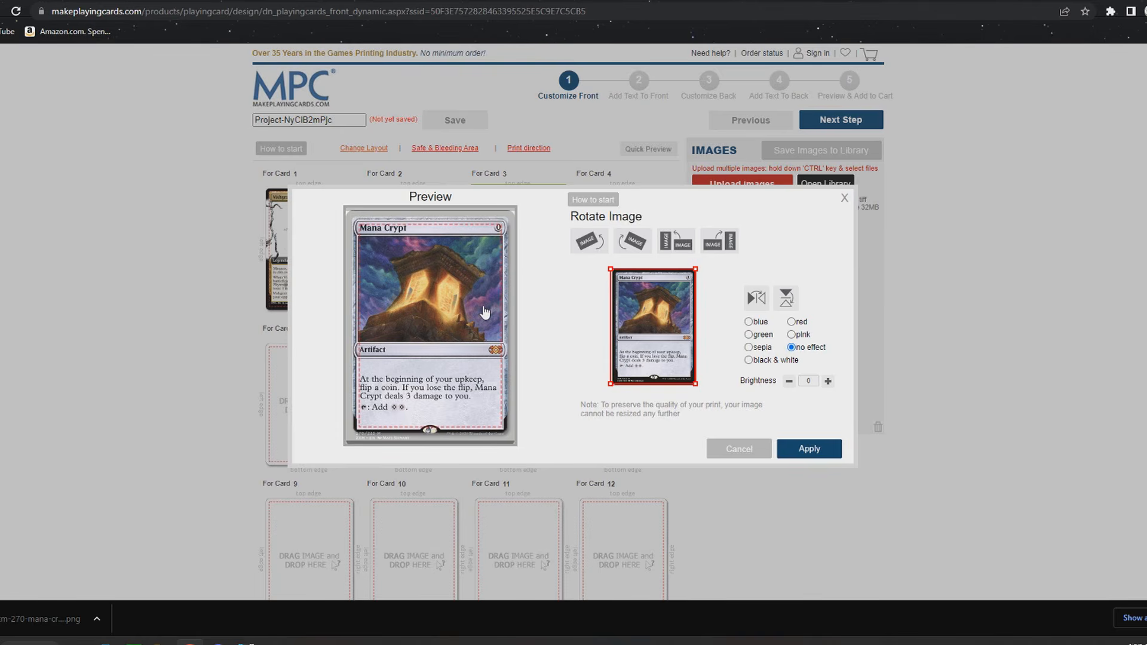
pyautogui.click(741, 449)
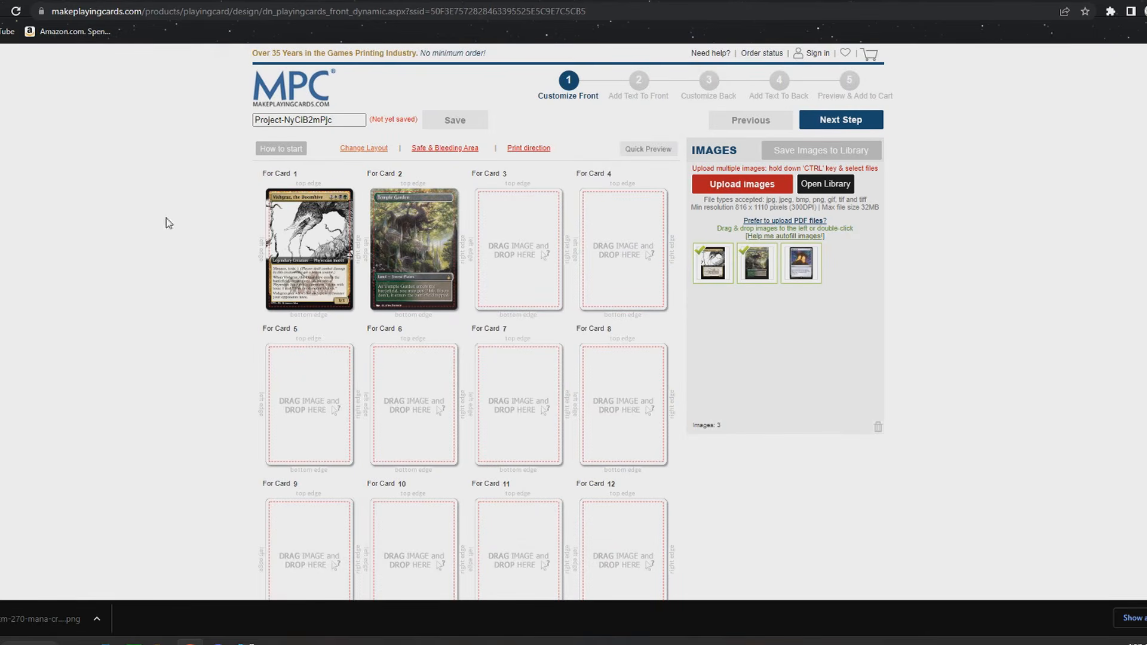
# Look through the card fronts from card 1 down to the last rows and return to the first row
pyautogui.middleClick(187, 221)
pyautogui.middleClick(179, 423)
pyautogui.middleClick(175, 340)
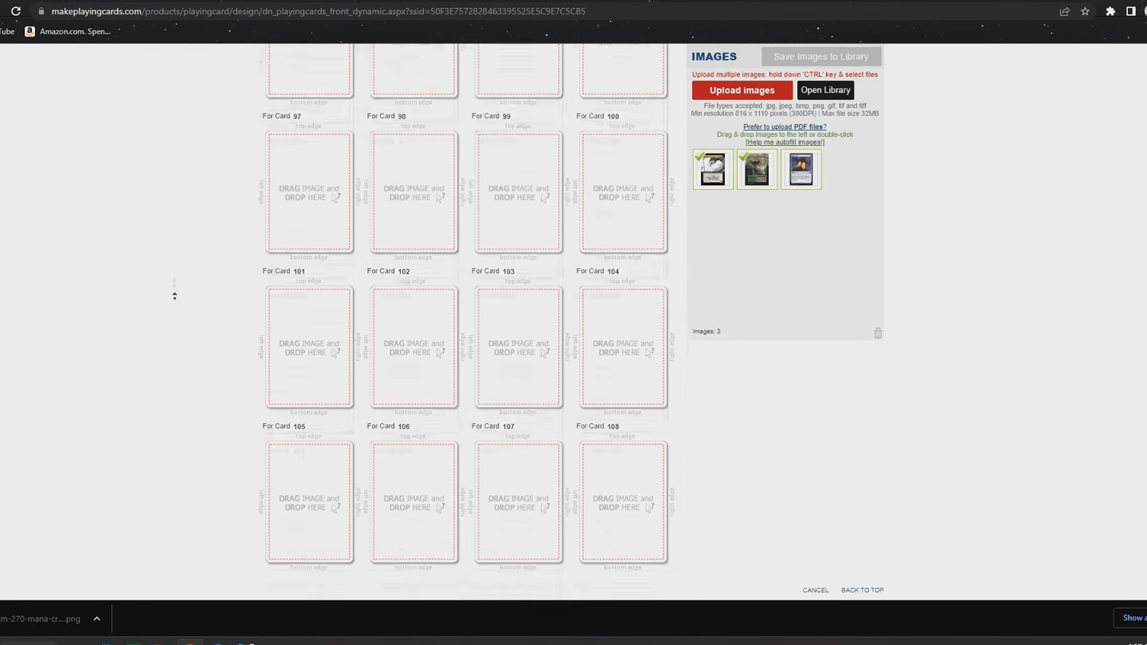
pyautogui.middleClick(211, 284)
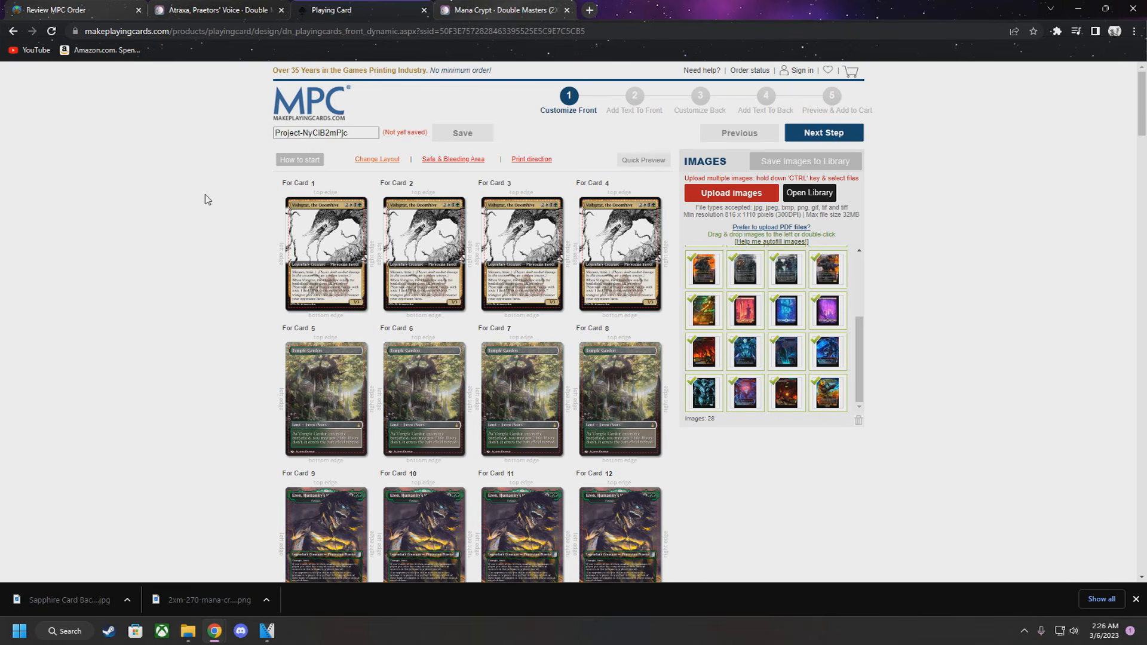
pyautogui.middleClick(204, 261)
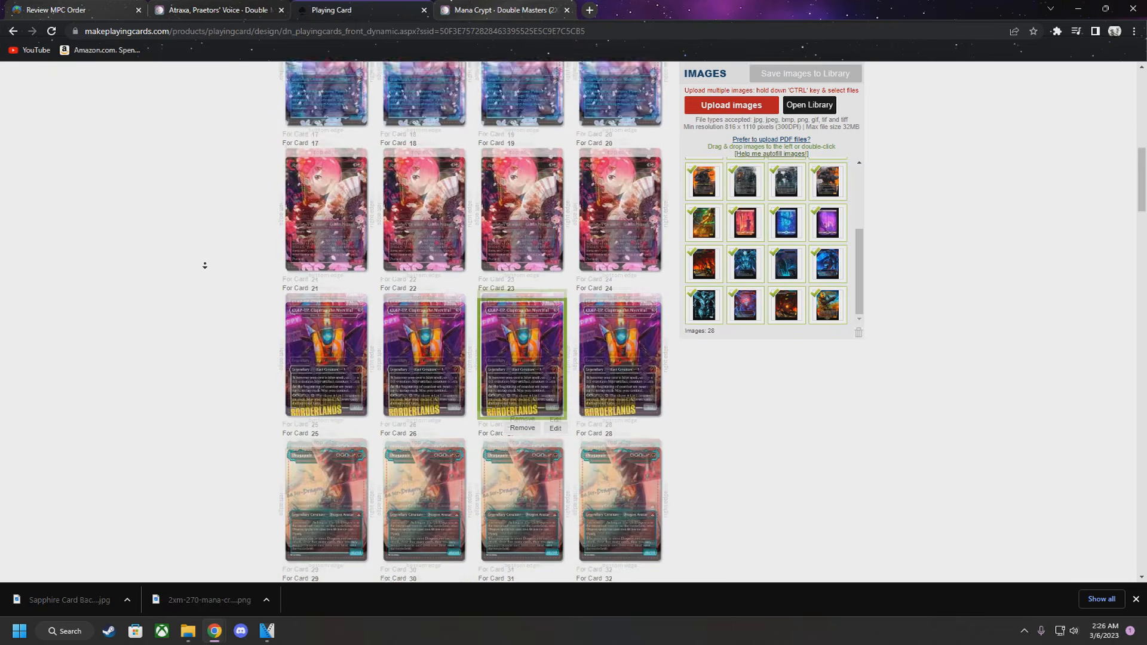
pyautogui.scroll(-12, 203, 267)
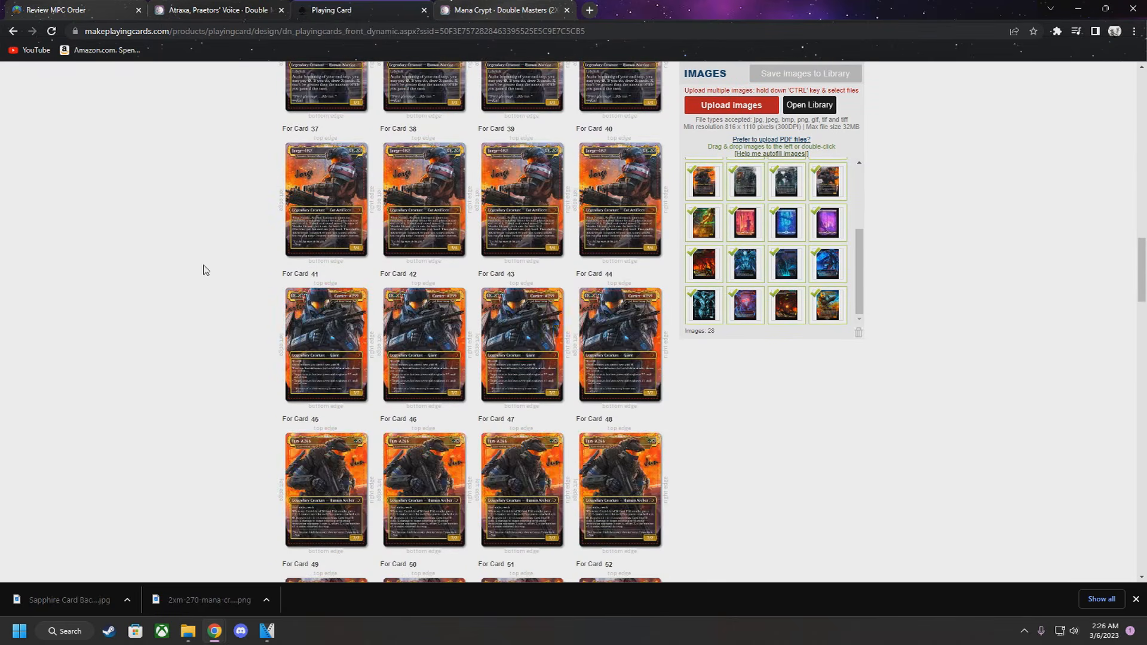
pyautogui.scroll(-20, 203, 271)
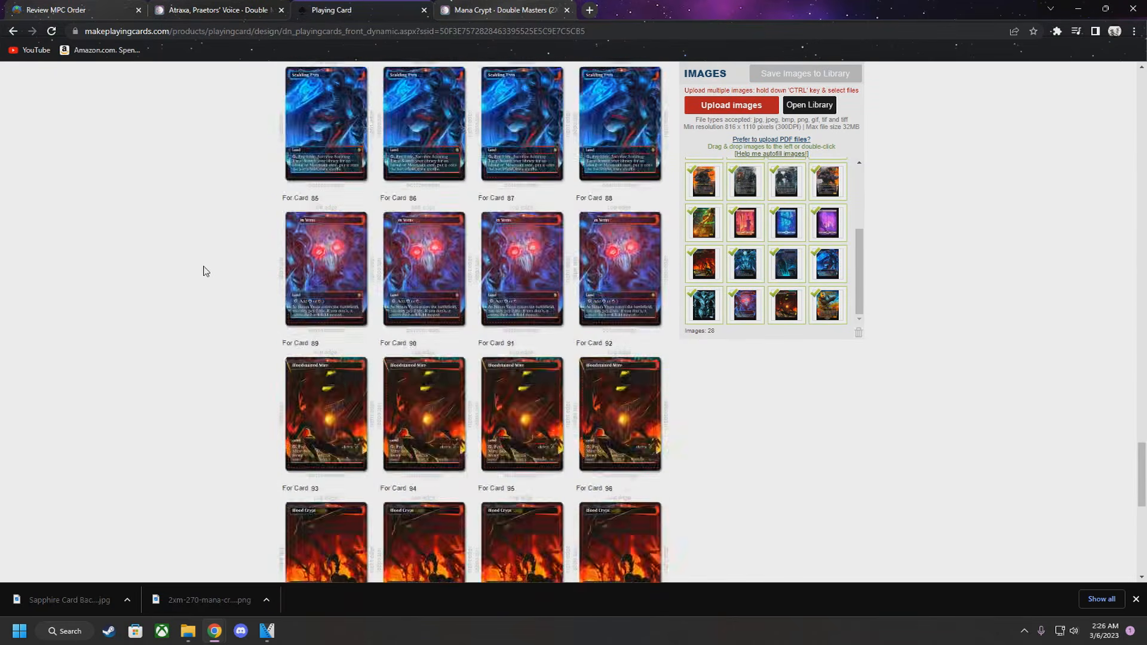
pyautogui.scroll(-4, 204, 272)
pyautogui.scroll(20, 175, 196)
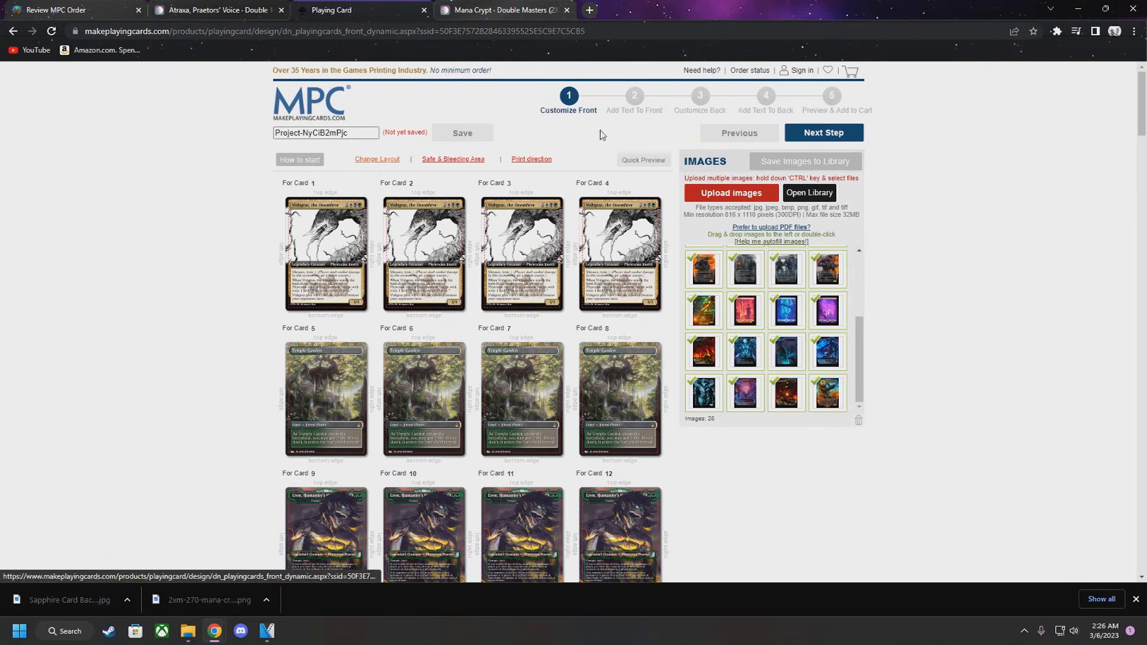
# Continue past the front text stage without adding text, and choose the same image for all card backs
pyautogui.click(830, 135)
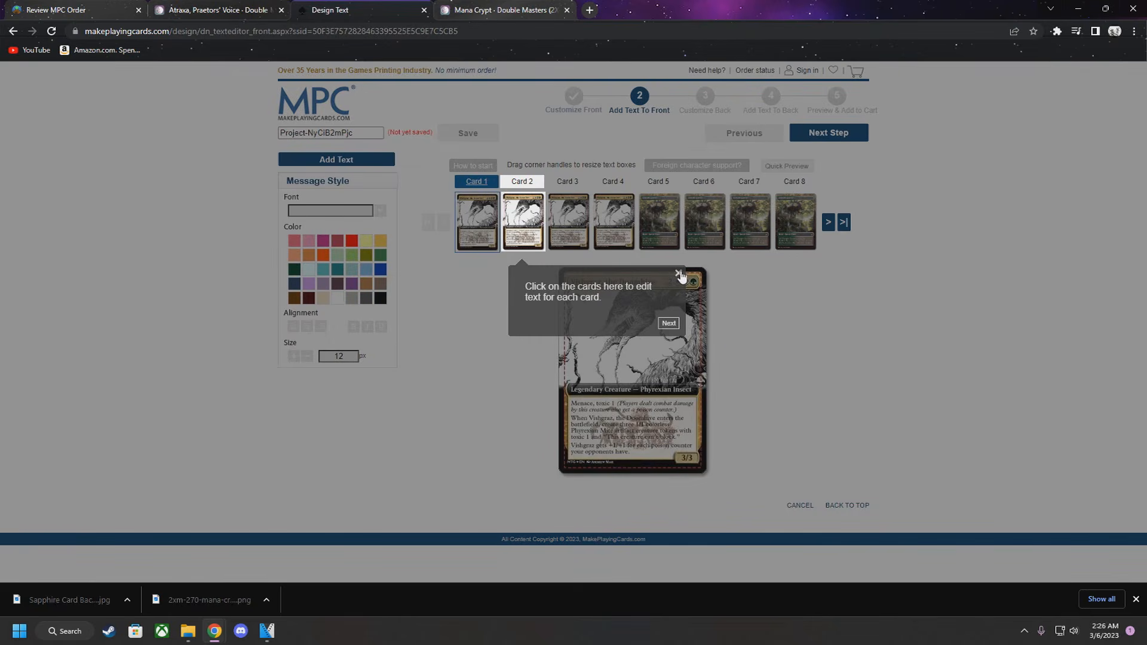
pyautogui.click(680, 274)
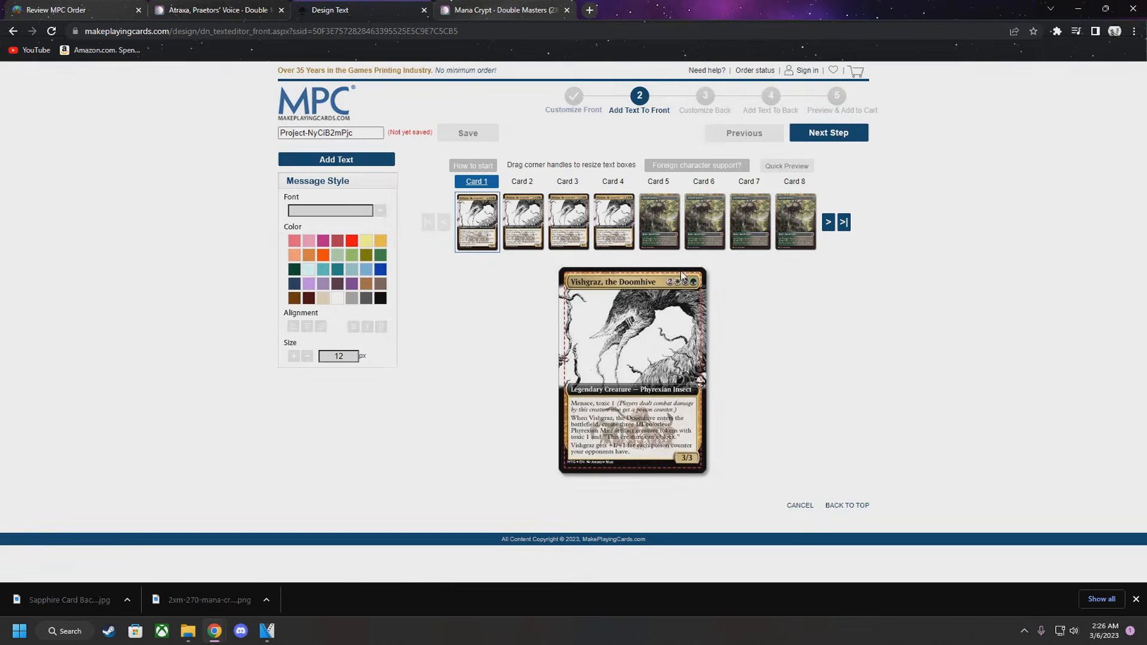
pyautogui.click(831, 133)
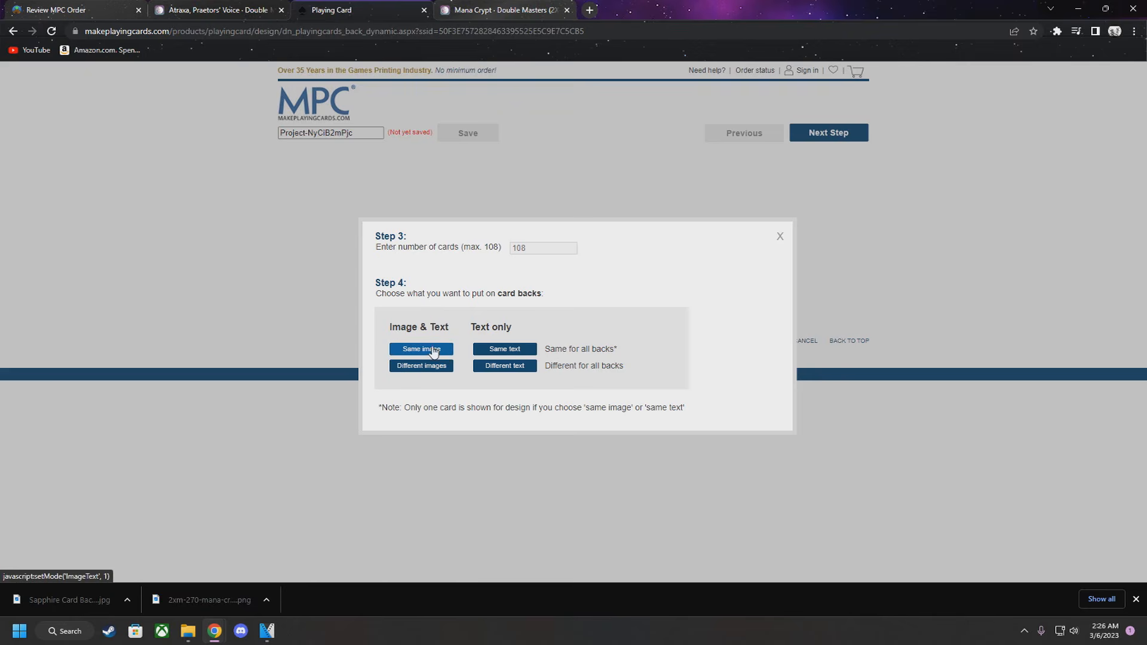
pyautogui.click(413, 354)
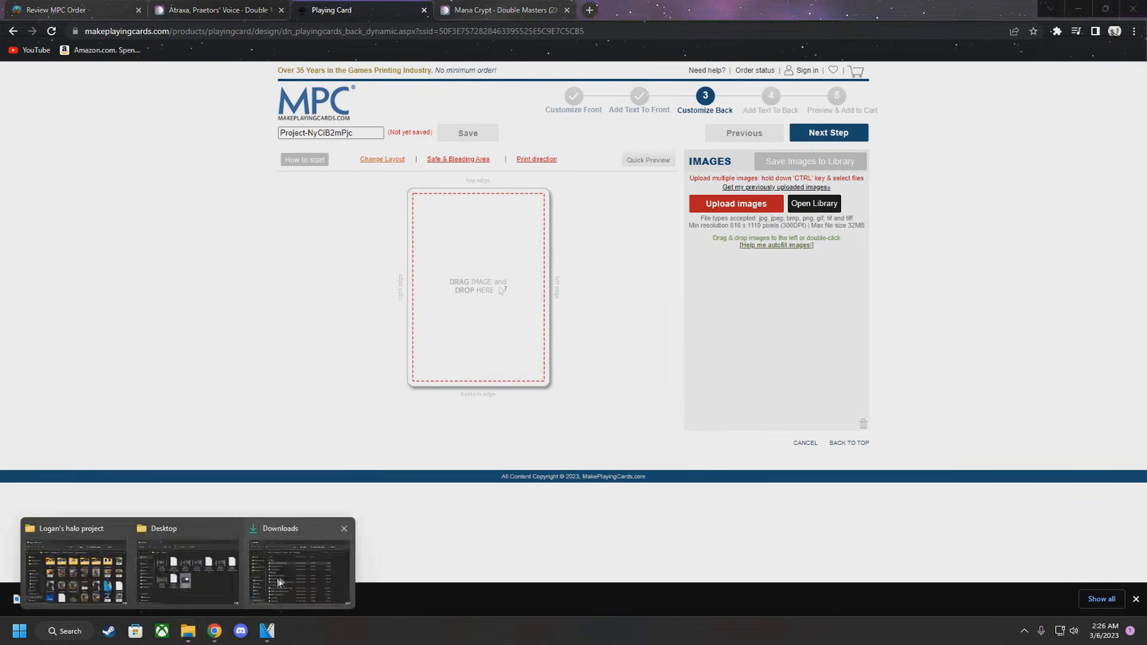
# Use the black Sapphire card back image from Downloads as the shared back, and continue without adding text to it
pyautogui.click(219, 567)
pyautogui.click(931, 154)
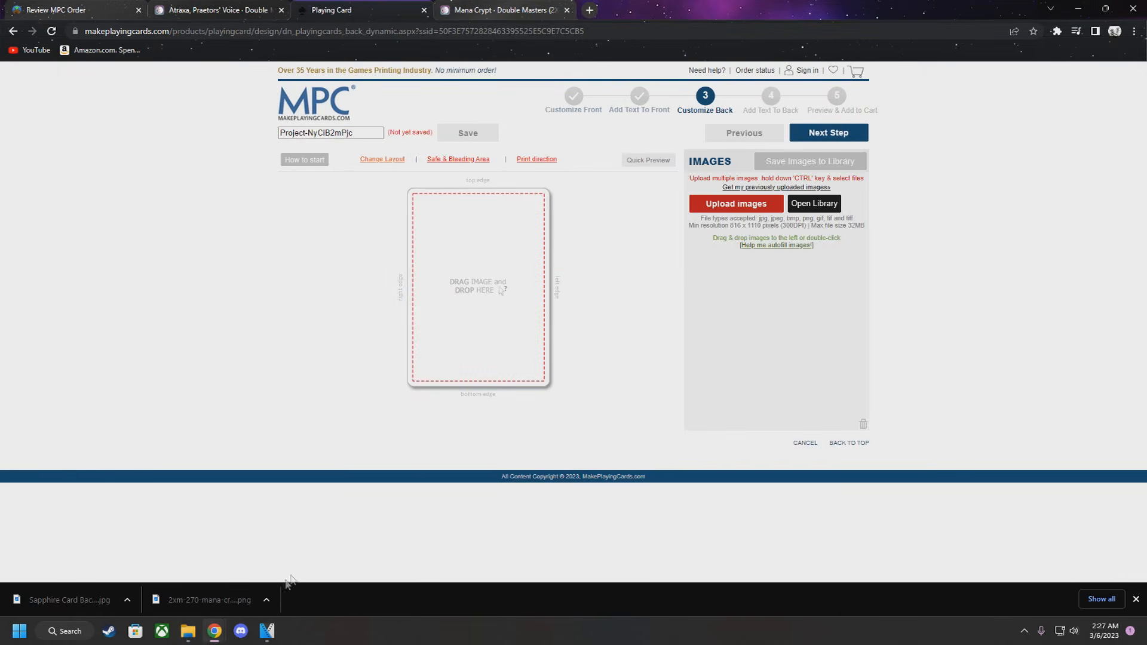
pyautogui.moveTo(193, 637)
pyautogui.click(279, 589)
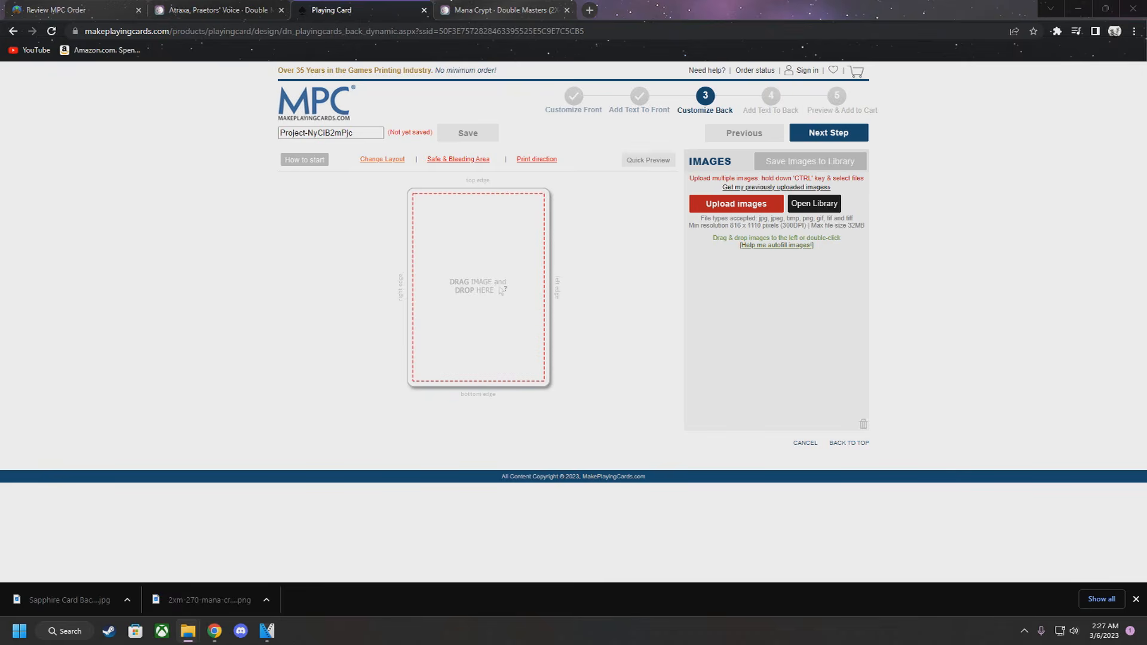
pyautogui.moveTo(500, 291); pyautogui.dragTo(477, 297)
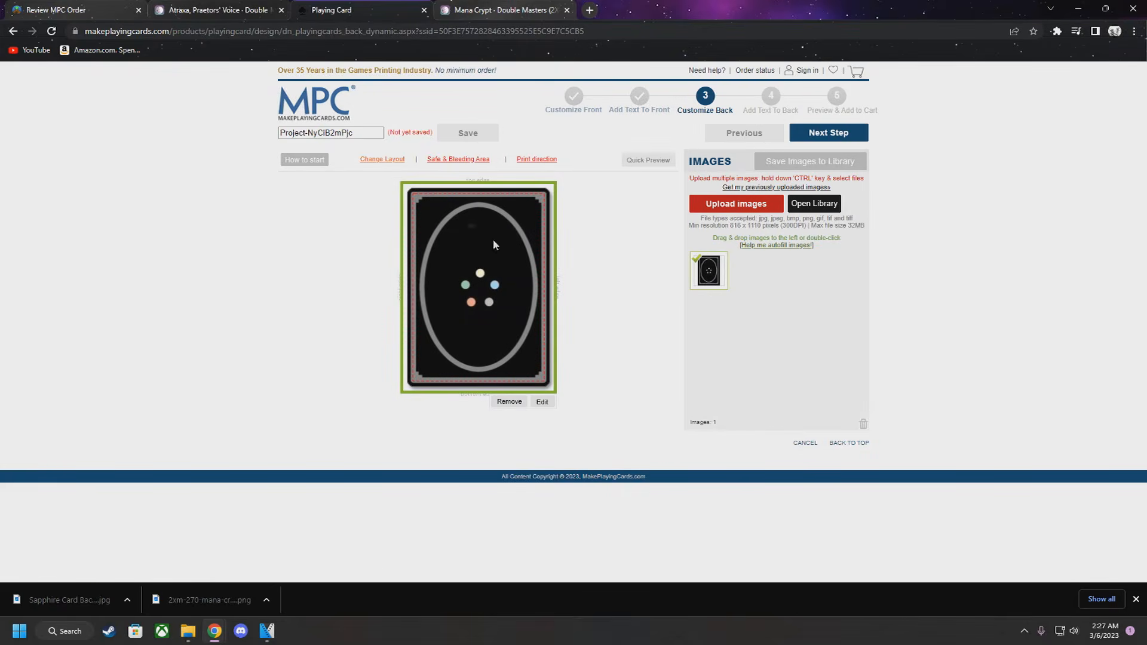
pyautogui.click(835, 135)
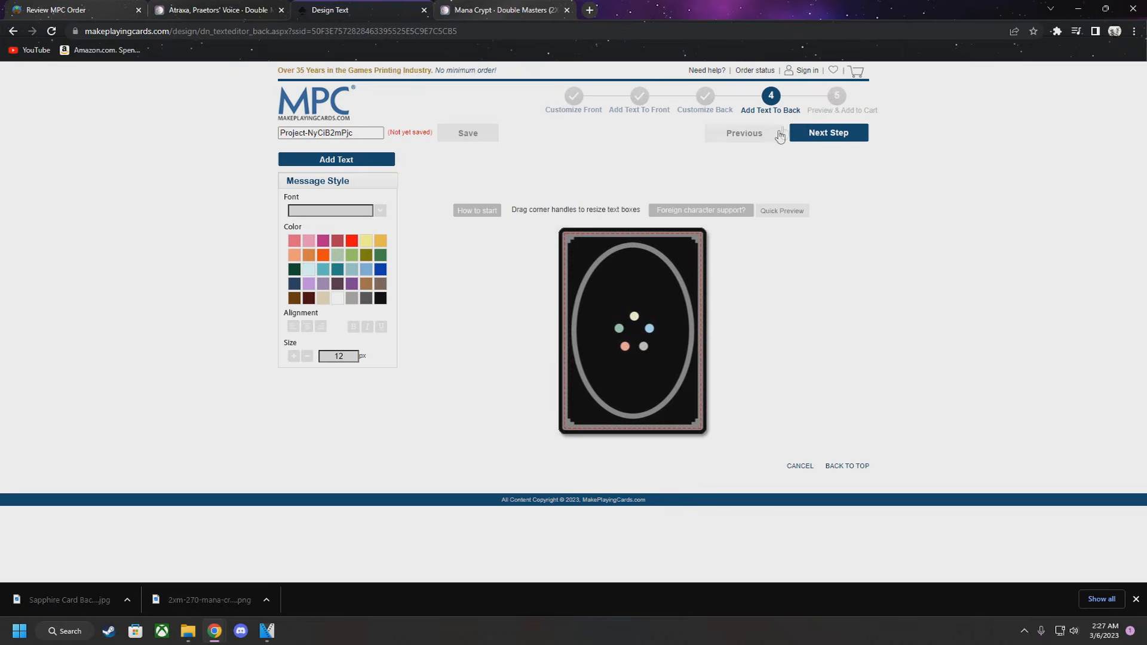
pyautogui.click(830, 135)
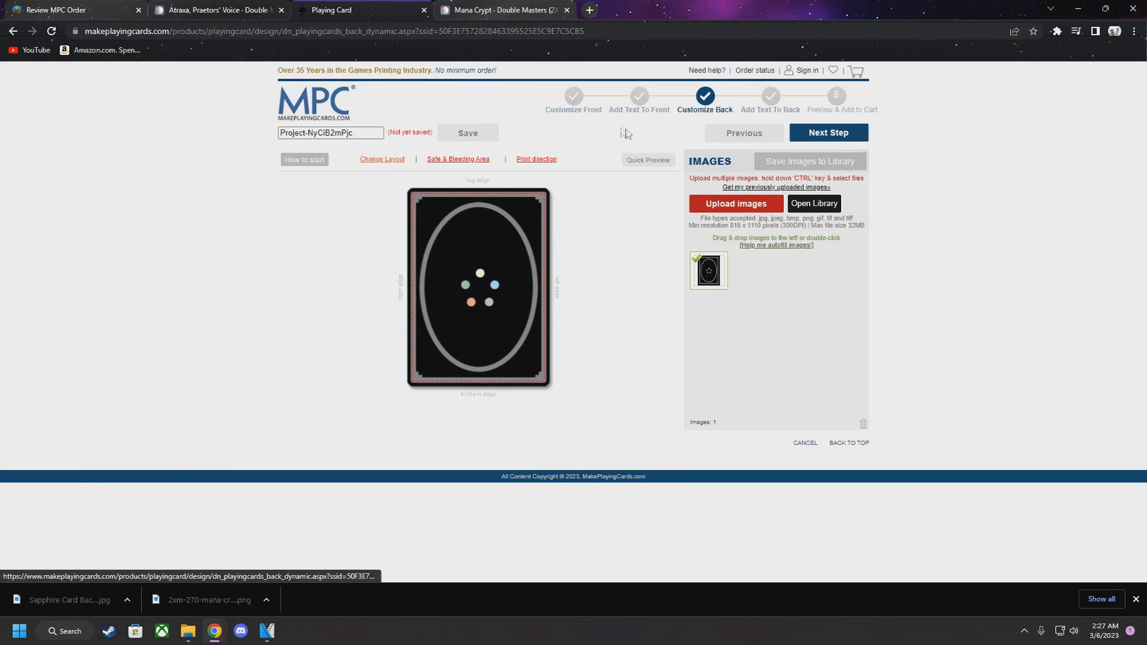
# Return to customizing the backs and change the layout to different images for all backs, accepting the possible loss of work
pyautogui.click(650, 114)
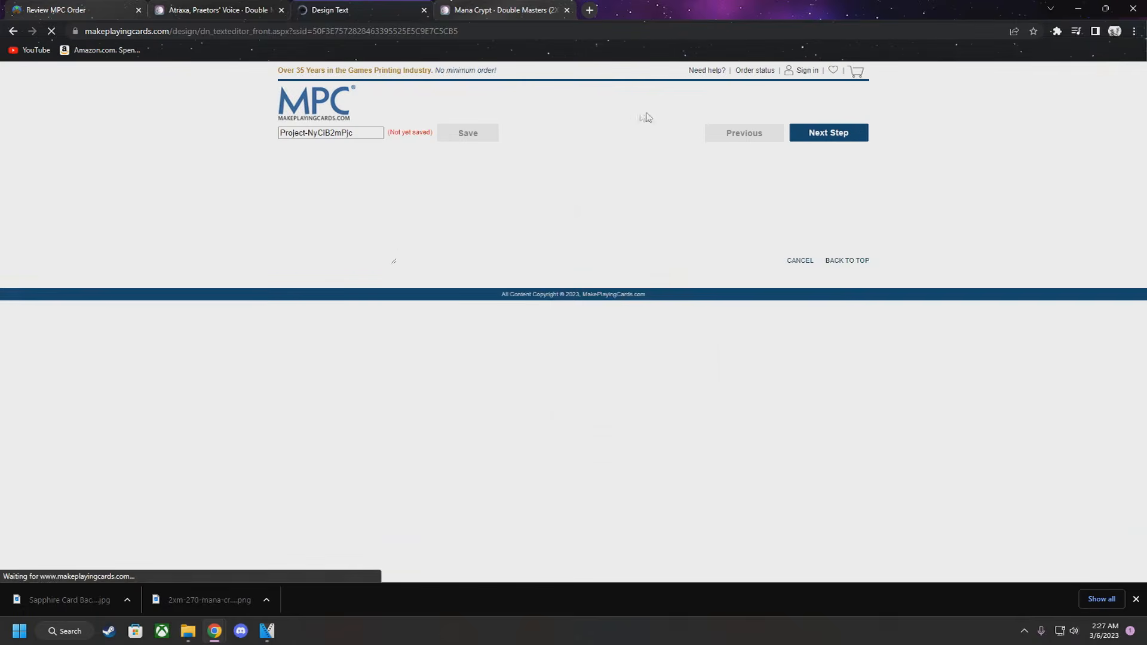
pyautogui.click(706, 111)
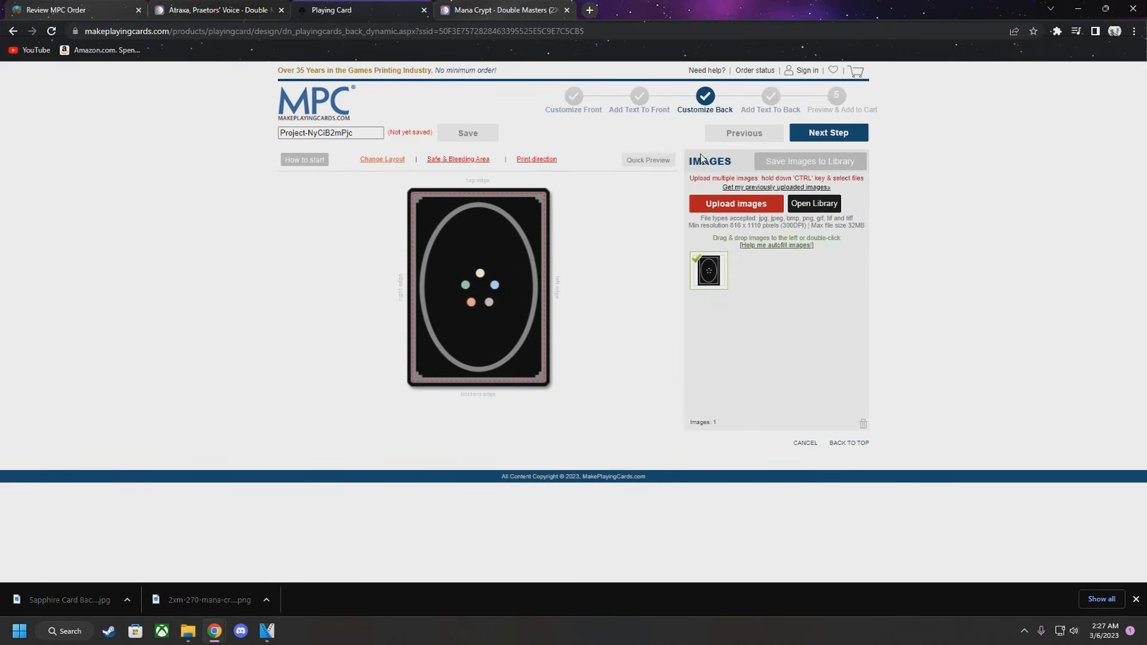
pyautogui.click(398, 162)
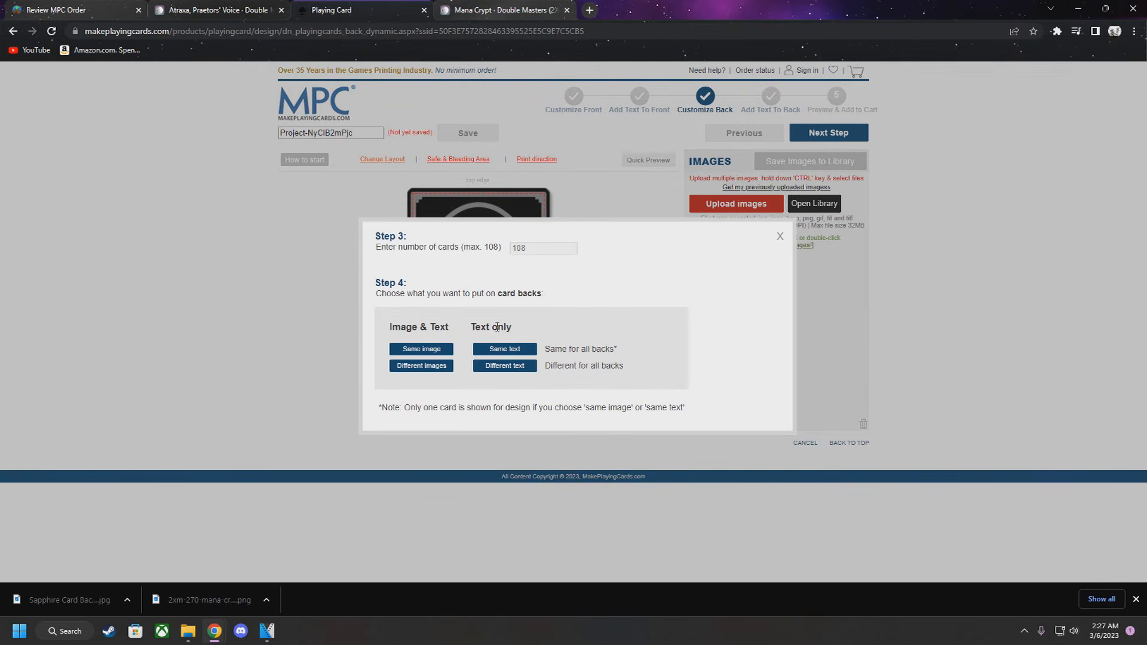
pyautogui.click(436, 367)
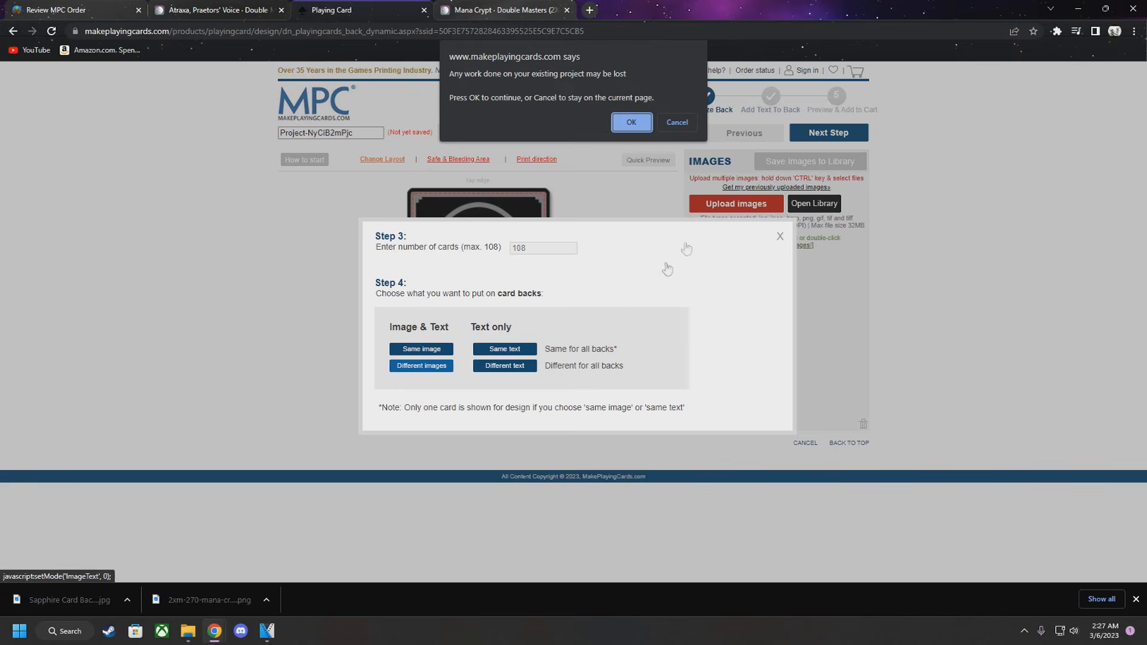
pyautogui.click(624, 120)
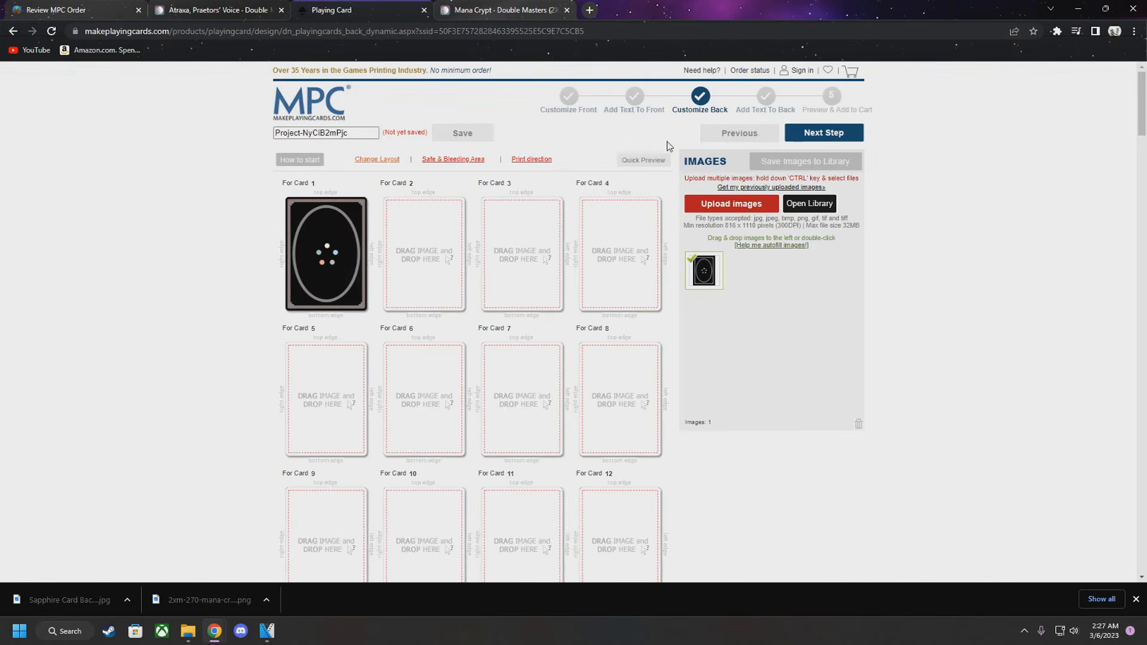
# Check the order of the card fronts and return to customizing the card backs
pyautogui.click(567, 107)
pyautogui.scroll(-2, 531, 294)
pyautogui.scroll(2, 531, 294)
pyautogui.click(715, 103)
# Fill the backs of cards 2 to 8 with the black card back image
pyautogui.doubleClick(711, 280)
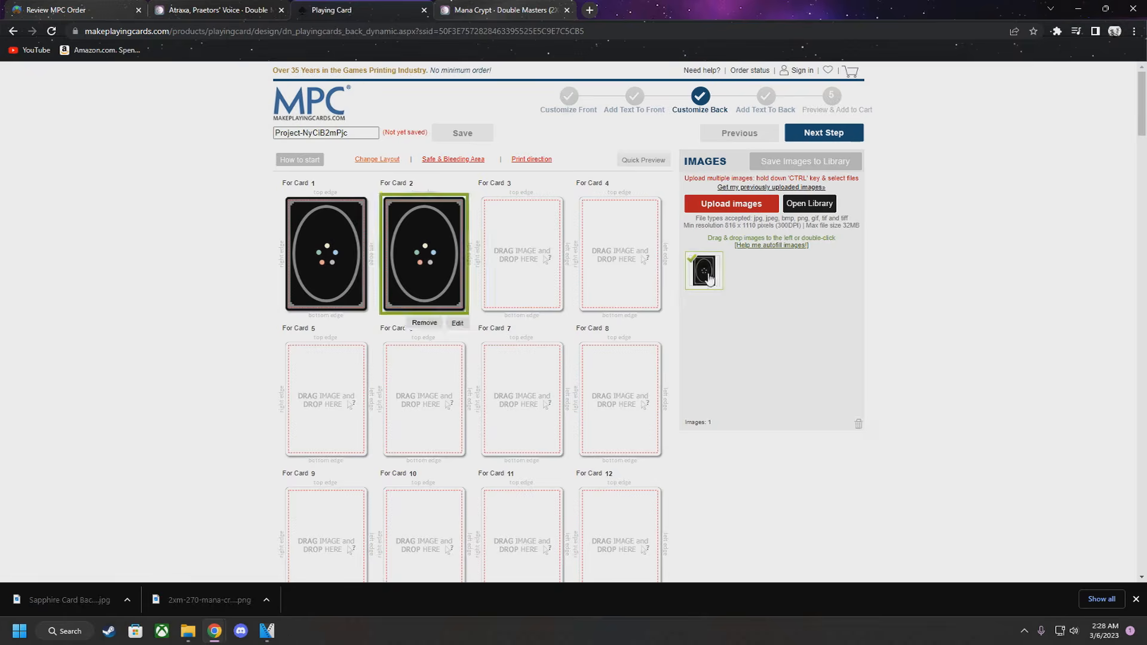
pyautogui.doubleClick(710, 278)
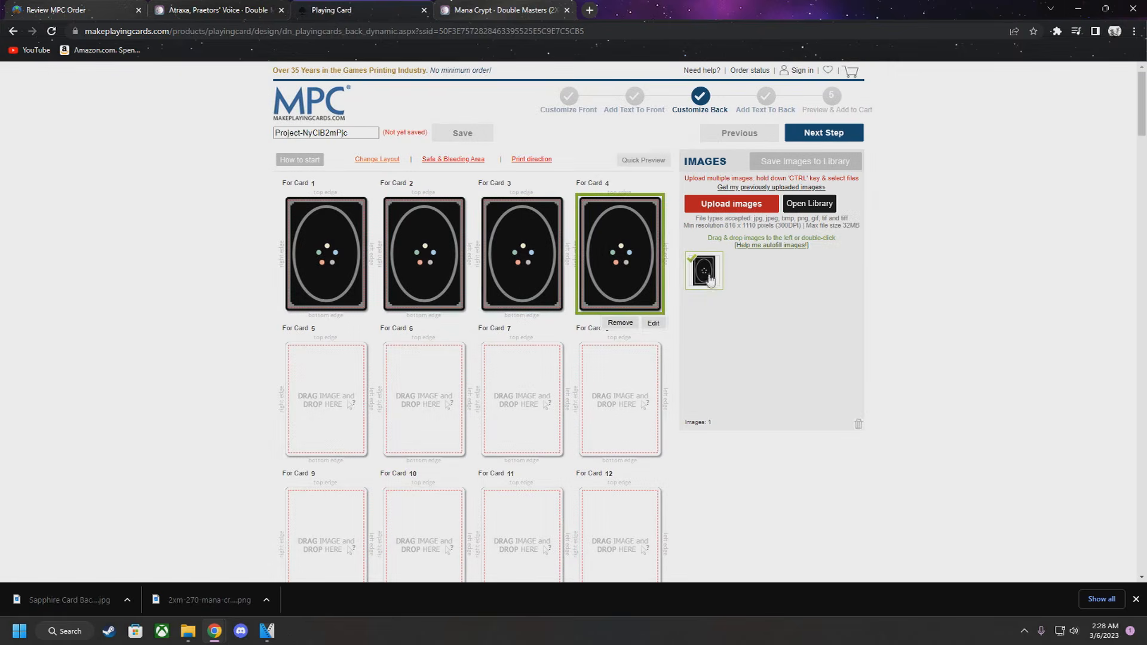
pyautogui.doubleClick(711, 277)
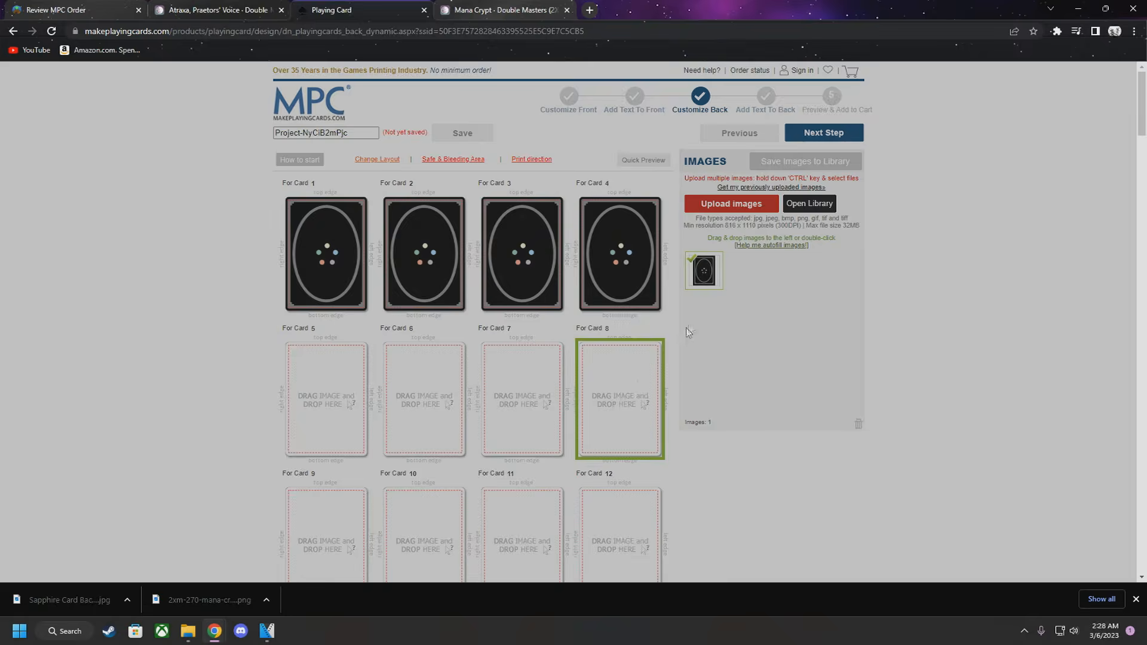
pyautogui.doubleClick(712, 277)
pyautogui.moveTo(713, 276); pyautogui.dragTo(445, 384)
pyautogui.moveTo(704, 273); pyautogui.dragTo(356, 393)
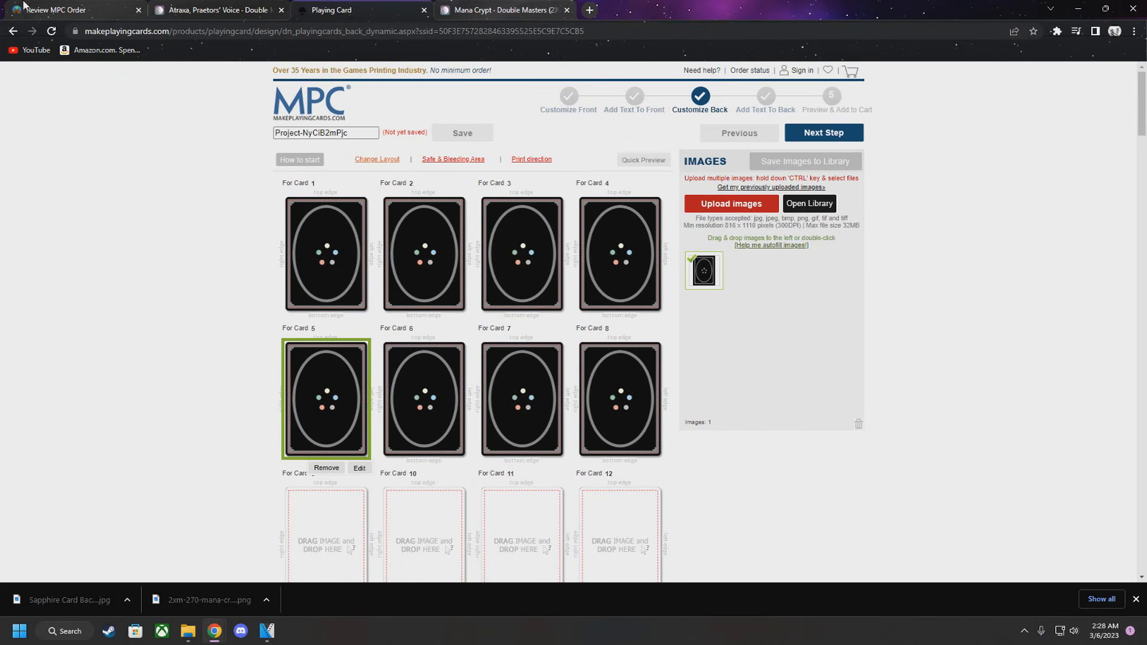
# In the MPC Fill order, browse the cardback options and select Minimalist Back, option 49, as the cardback
pyautogui.click(24, 8)
pyautogui.click(819, 552)
pyautogui.scroll(-3, 635, 385)
pyautogui.scroll(-15, 634, 385)
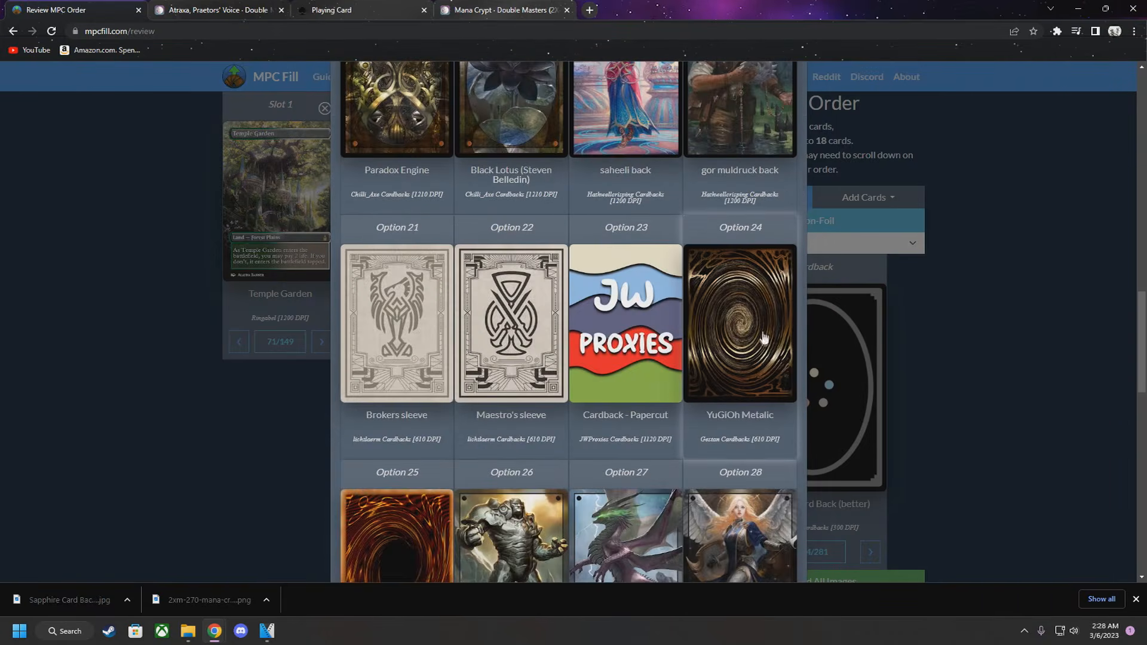
pyautogui.scroll(-15, 764, 338)
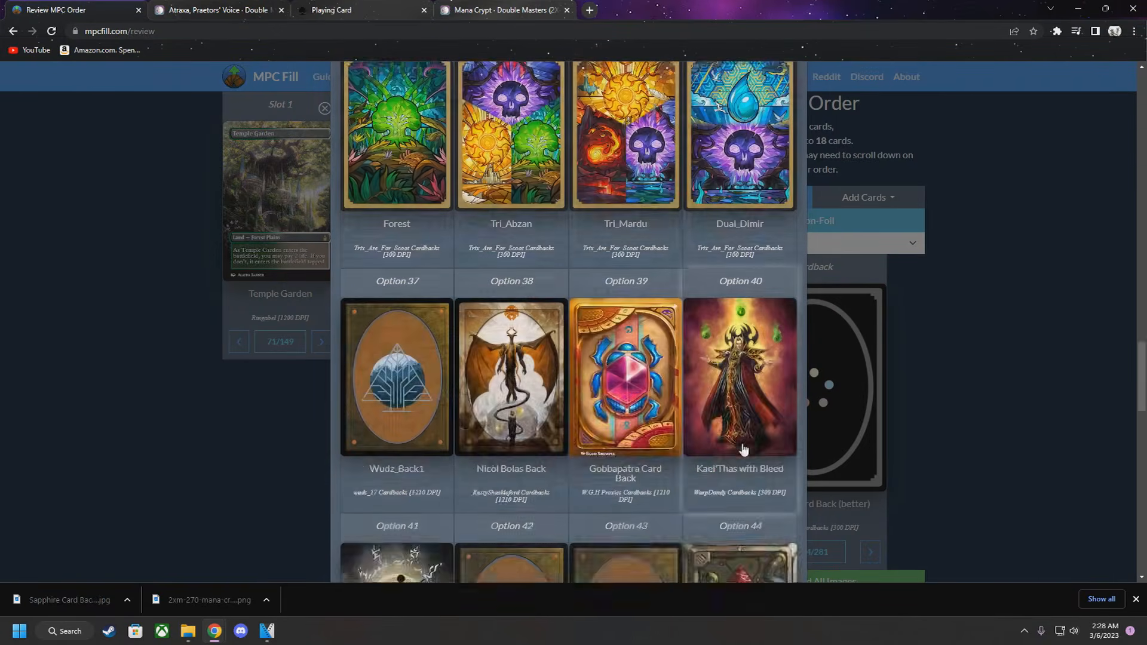
pyautogui.scroll(-11, 743, 448)
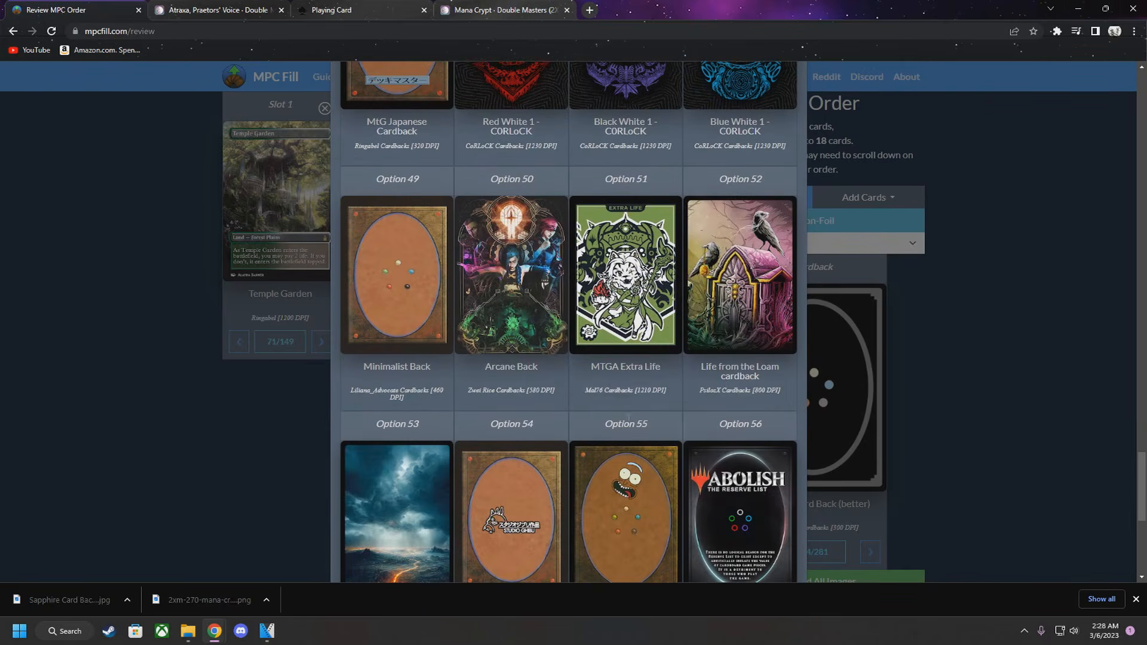
pyautogui.scroll(-3, 627, 417)
pyautogui.scroll(5, 545, 430)
pyautogui.click(371, 320)
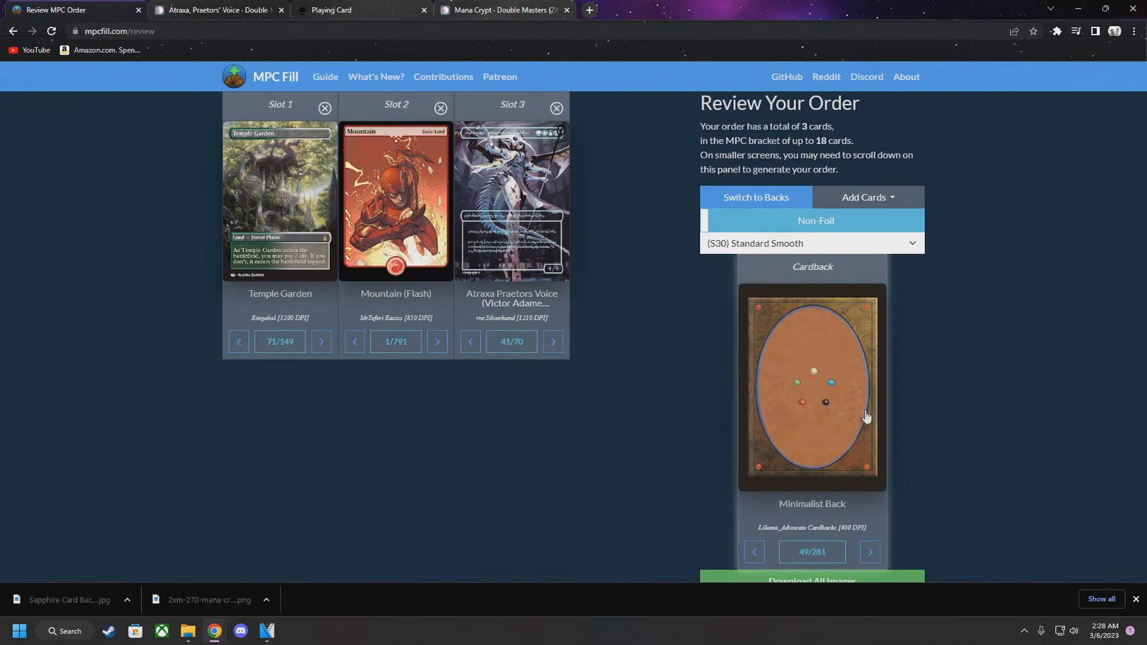
# Download the Minimalist Back image from its card details and open the downloaded PNG
pyautogui.click(831, 390)
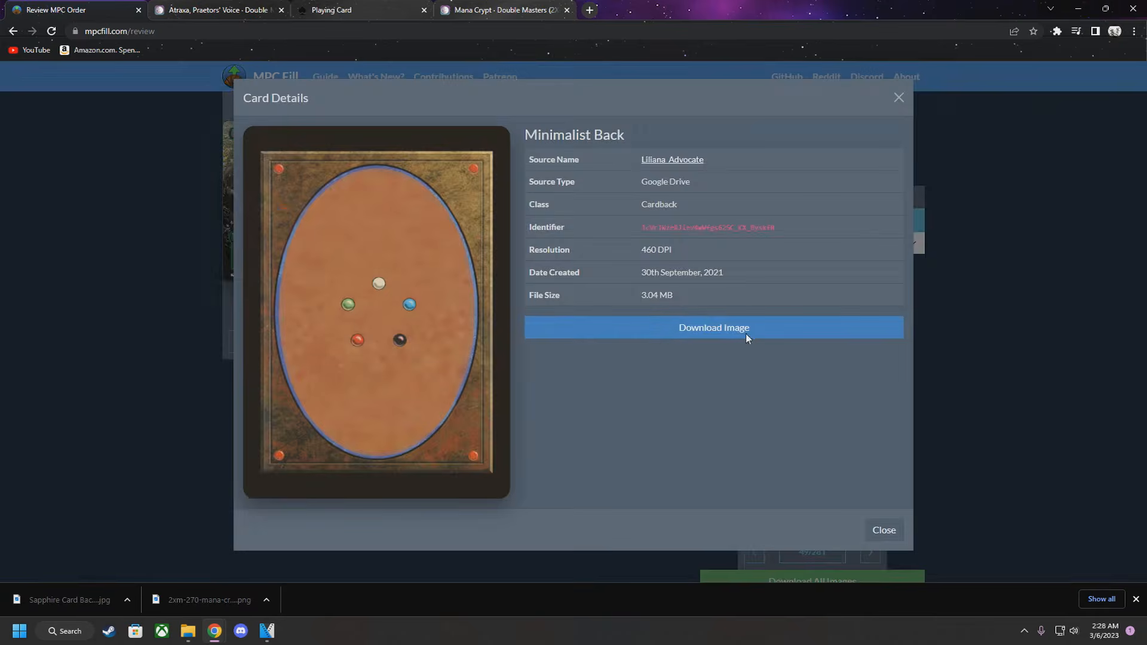
pyautogui.click(746, 337)
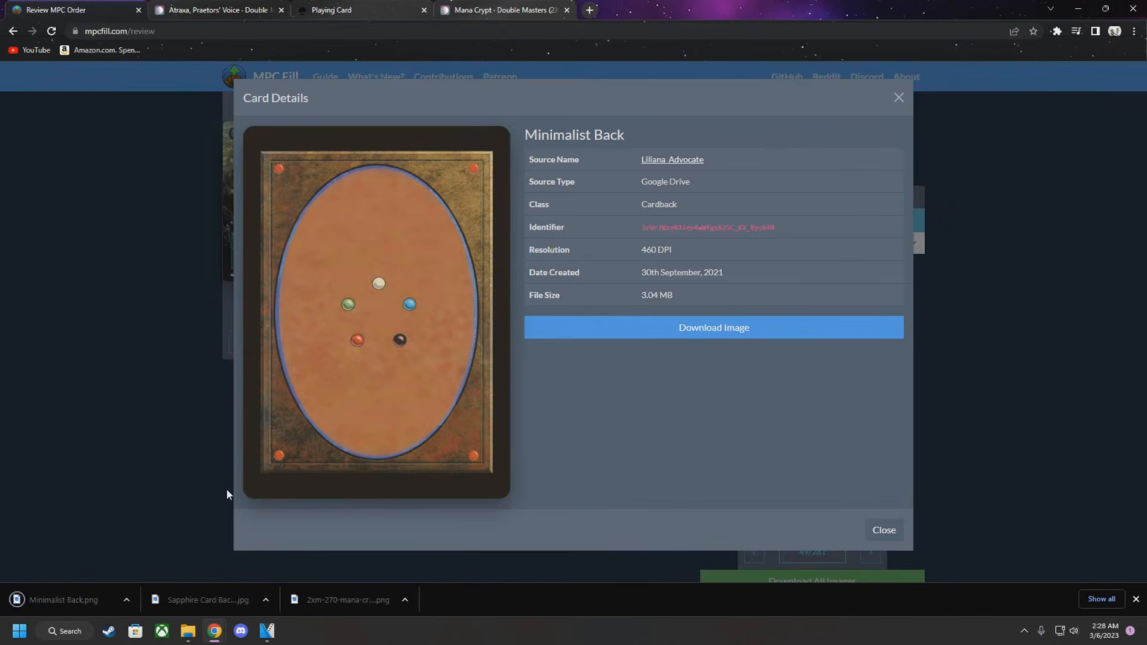
pyautogui.click(66, 601)
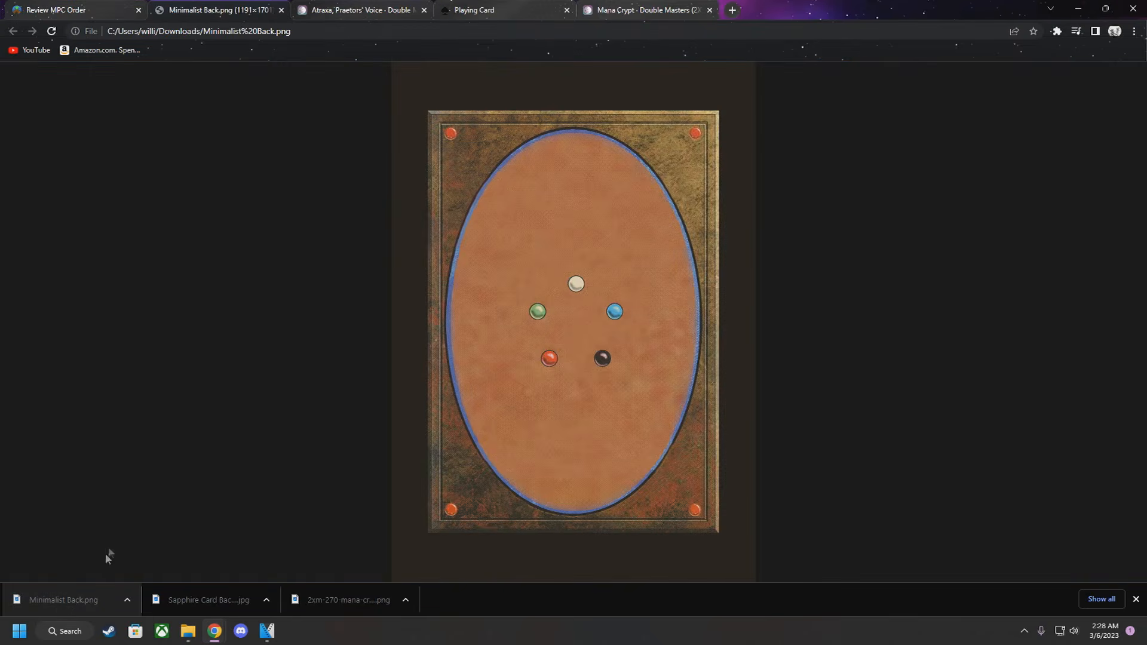
# View the downloaded Minimalist Back image, close it along with its browser tab and return to the MakePlayingCards card backs
pyautogui.click(65, 599)
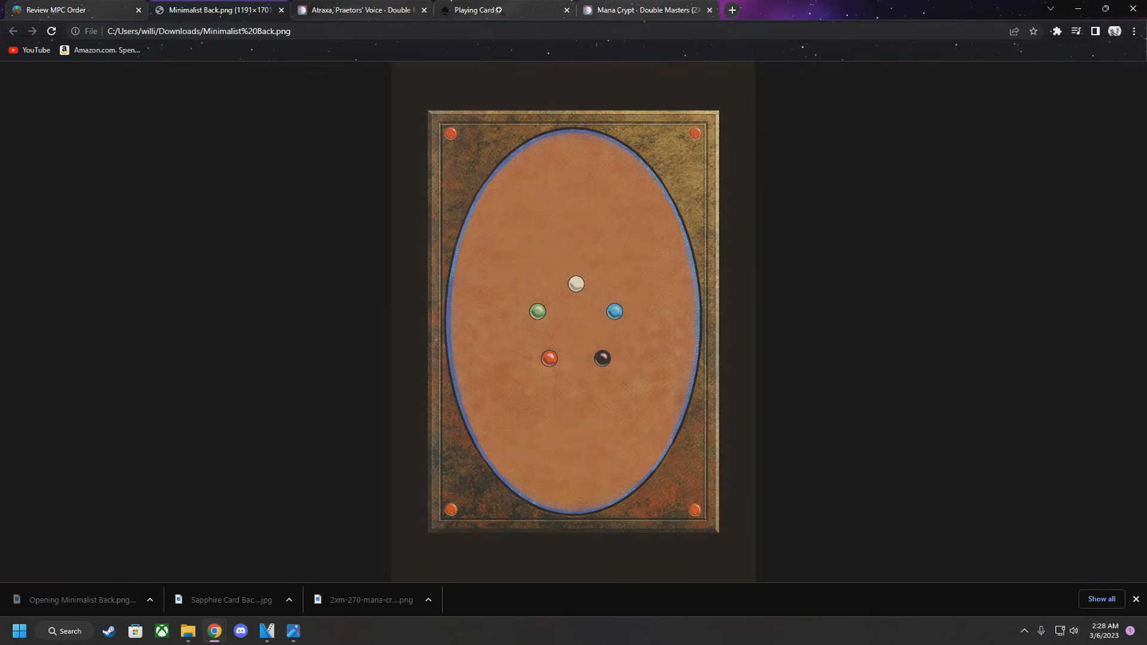
pyautogui.click(280, 10)
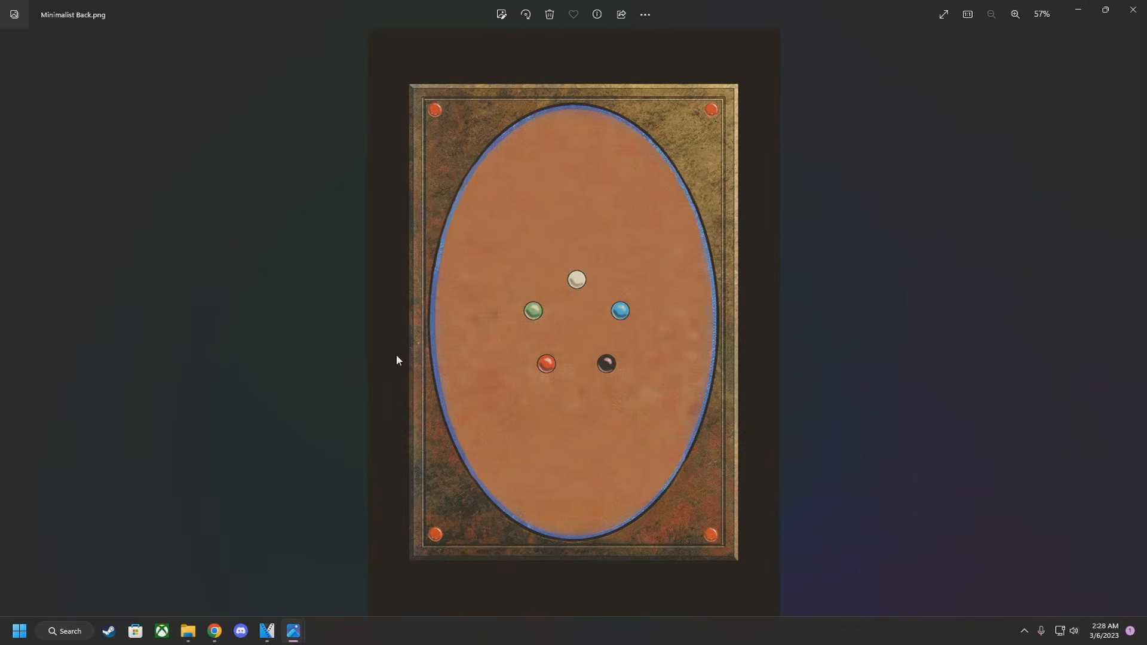
pyautogui.click(1134, 9)
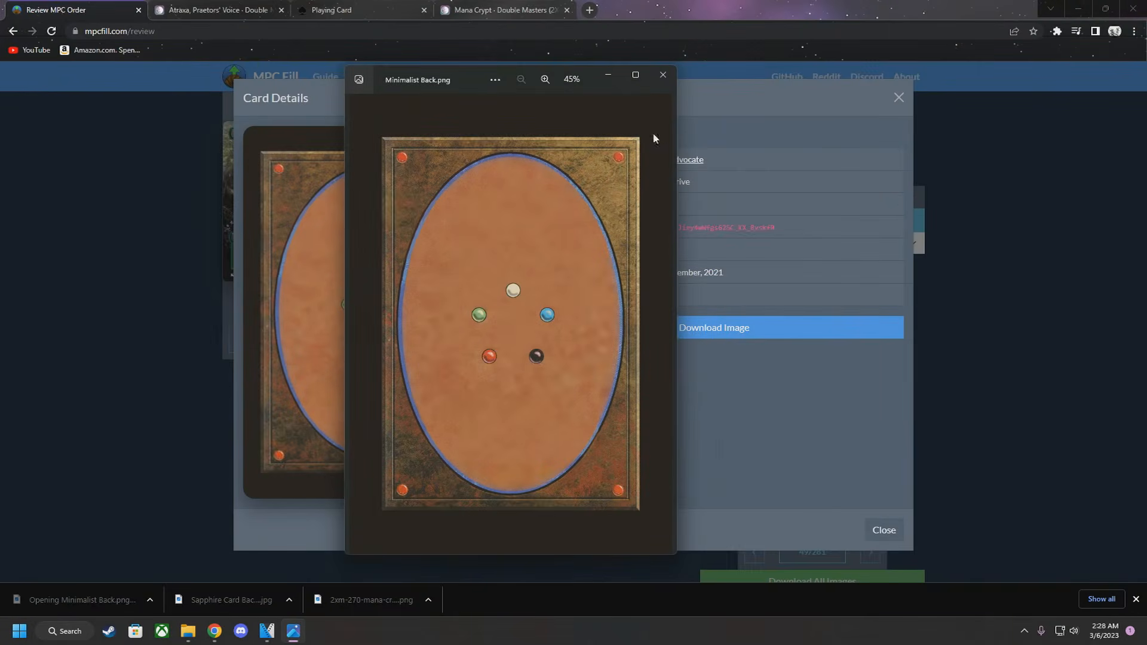
pyautogui.click(652, 74)
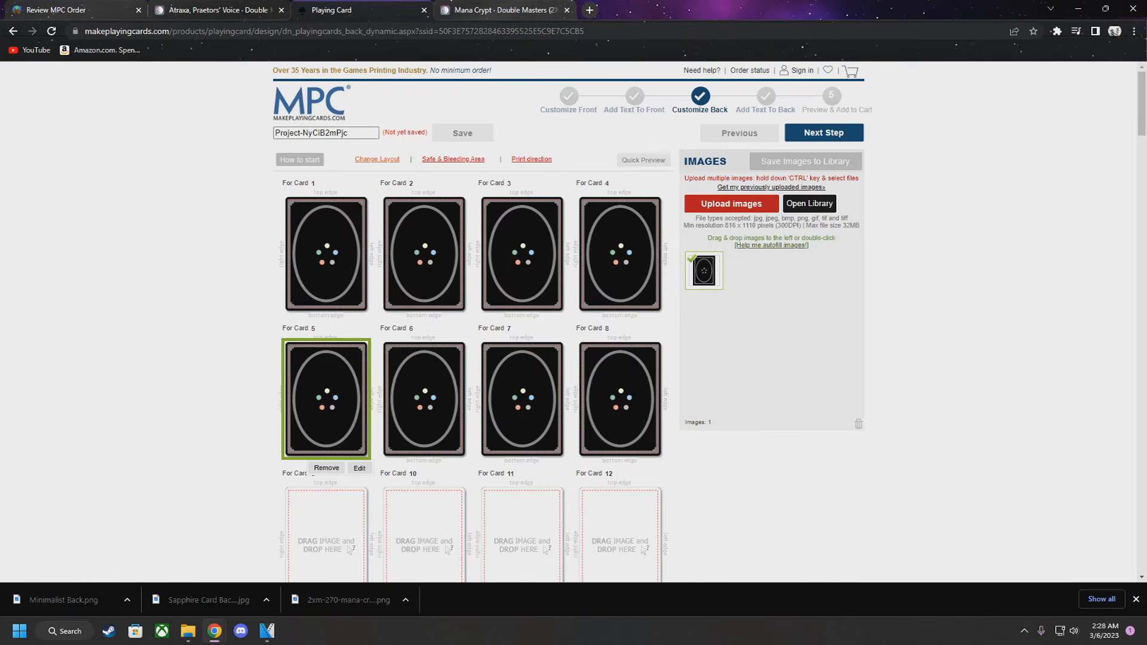
# Upload Minimalist Back.png to the card back images and use it for the backs of cards 9 to 16
pyautogui.moveTo(57, 599); pyautogui.dragTo(746, 286)
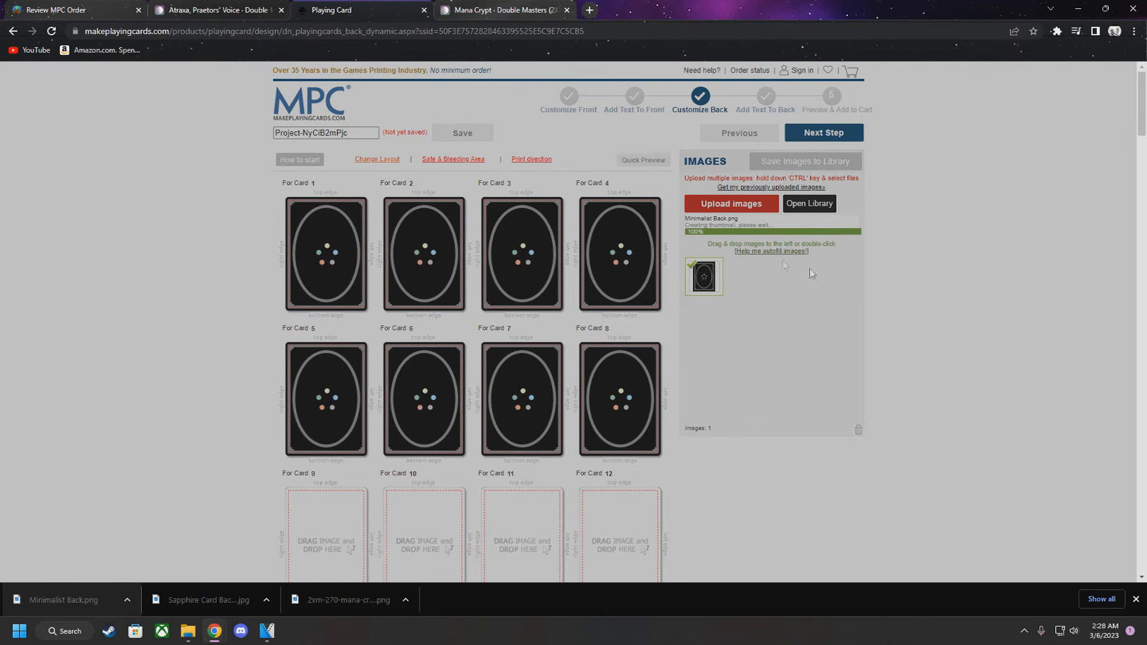
pyautogui.scroll(-2, 777, 297)
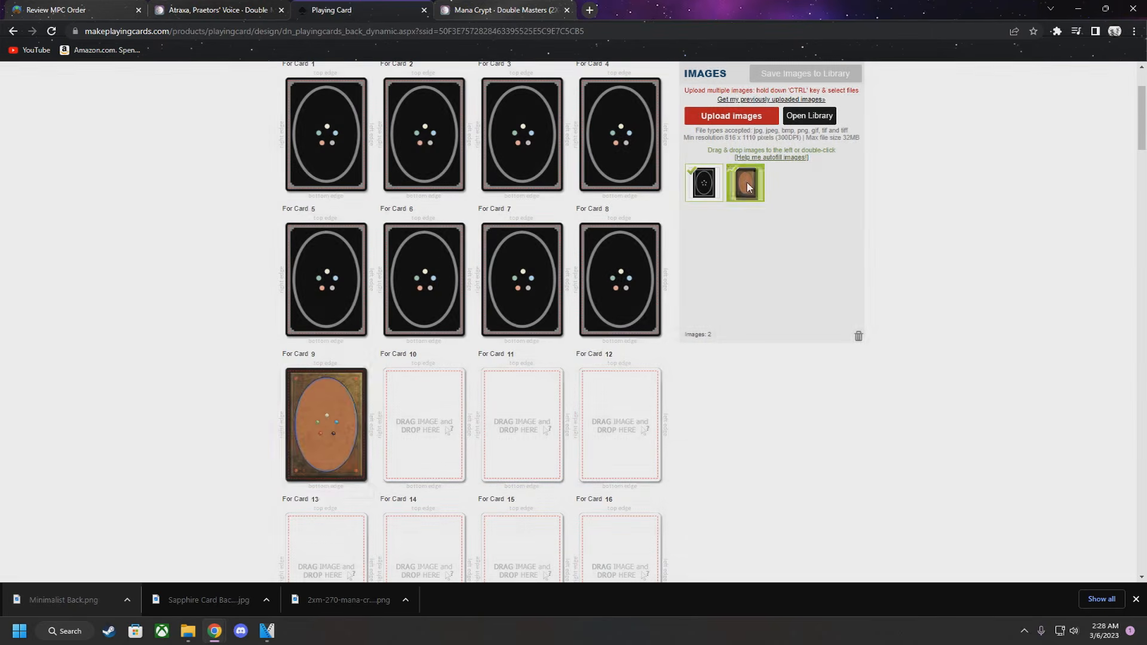
pyautogui.doubleClick(747, 186)
pyautogui.doubleClick(747, 187)
pyautogui.doubleClick(747, 186)
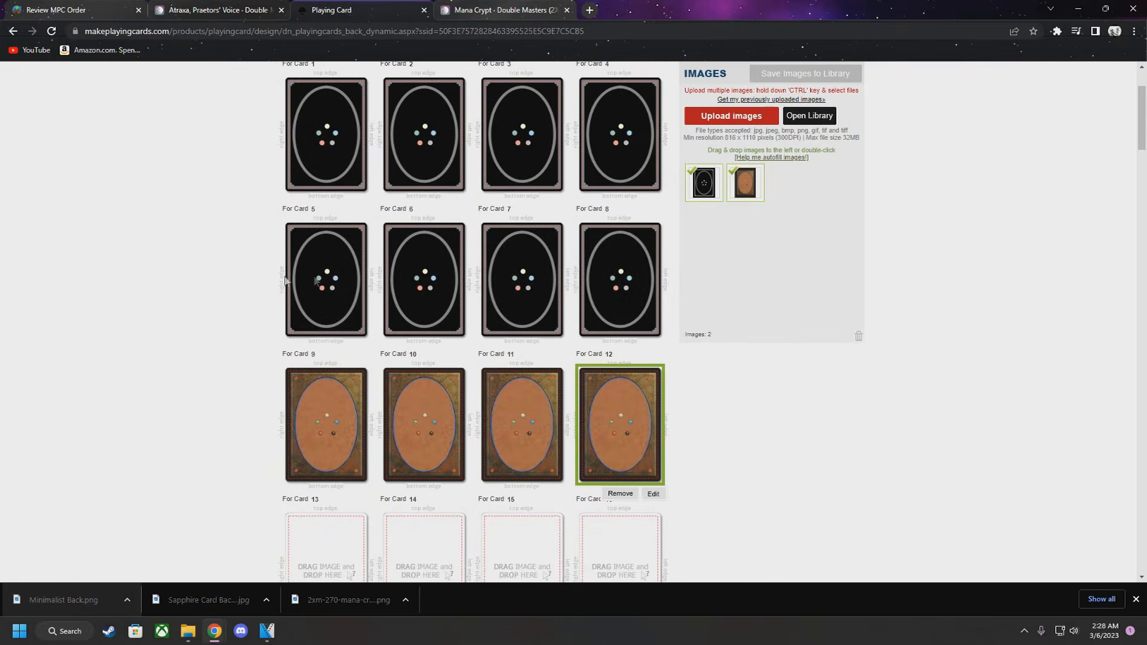
pyautogui.scroll(-3, 777, 179)
pyautogui.moveTo(745, 182); pyautogui.dragTo(359, 404)
pyautogui.scroll(-4, 335, 393)
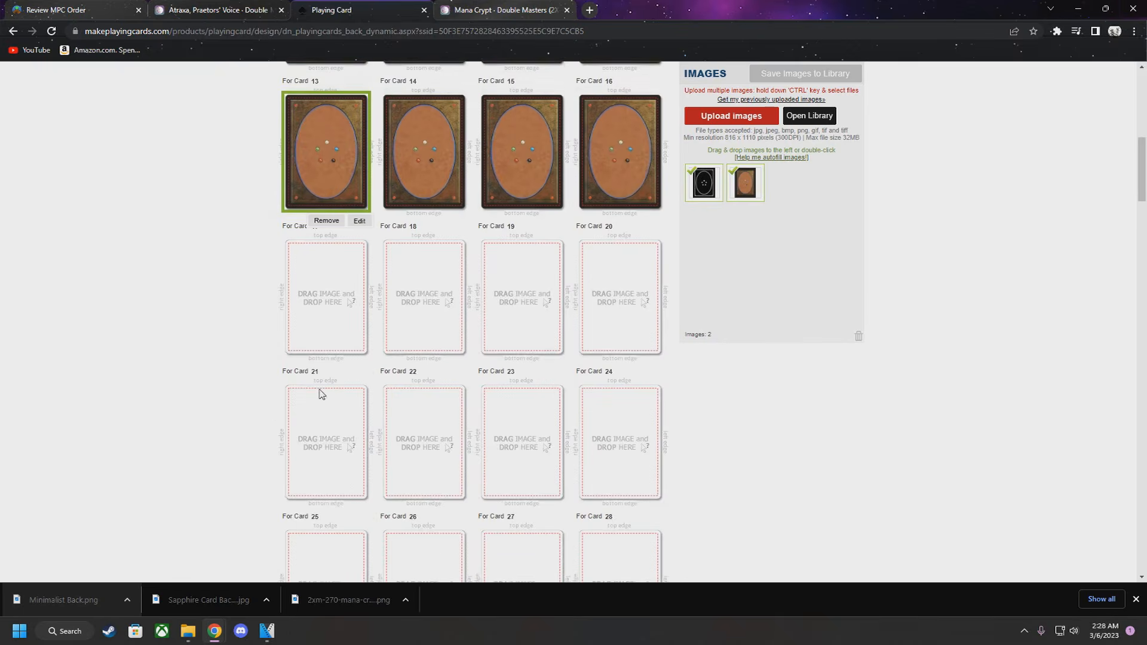
# Continue filling the empty card backs from card 17 onward with the brown Minimalist Back image
pyautogui.scroll(9, 320, 389)
pyautogui.scroll(-3, 325, 273)
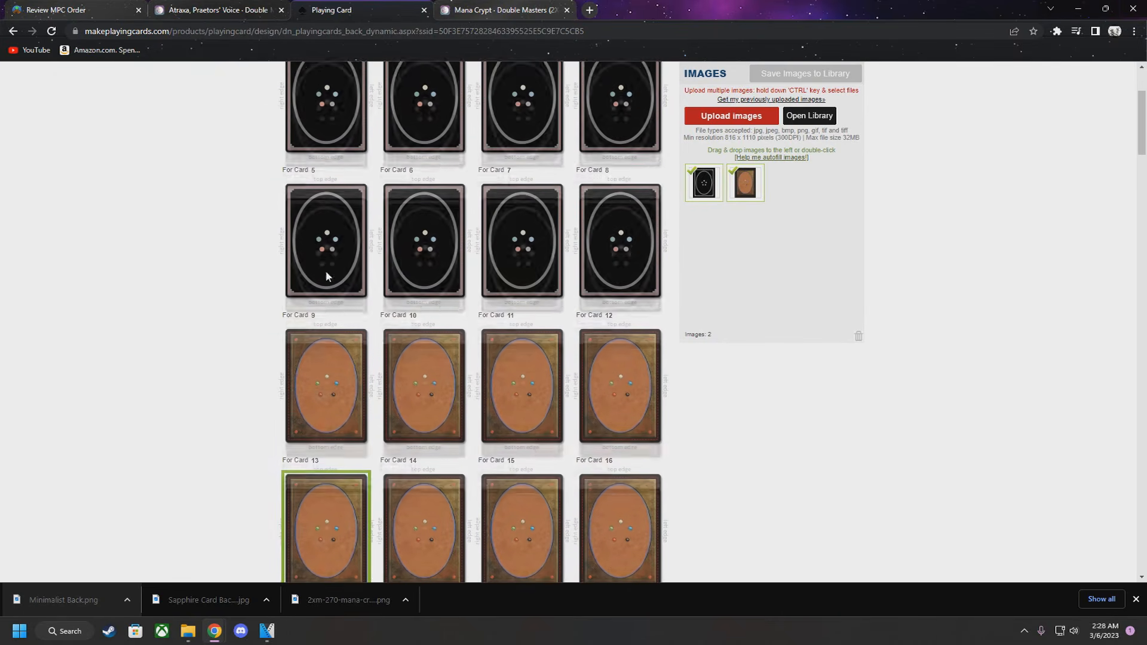
pyautogui.scroll(3, 325, 274)
pyautogui.scroll(-5, 681, 167)
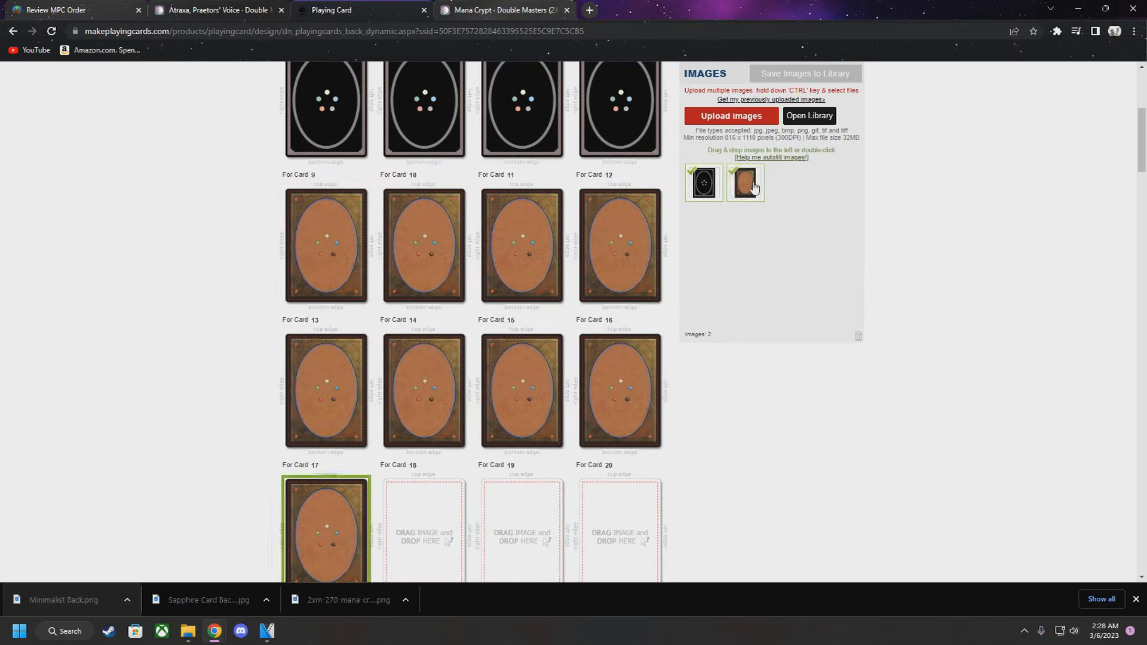
pyautogui.doubleClick(754, 188)
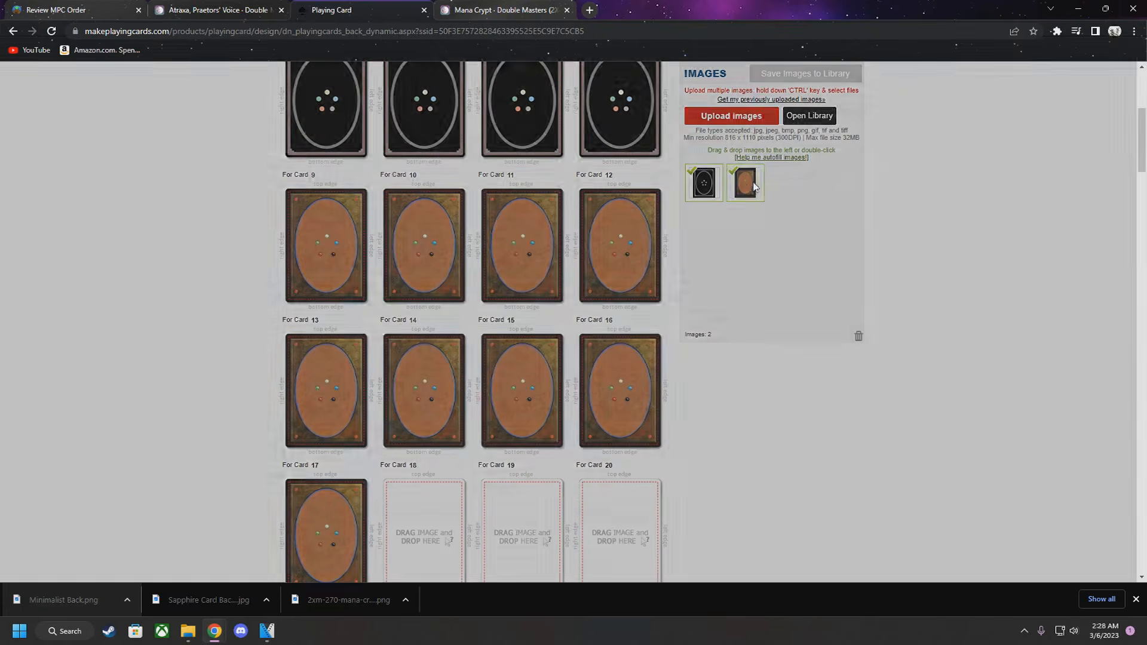
pyautogui.doubleClick(754, 187)
pyautogui.doubleClick(754, 188)
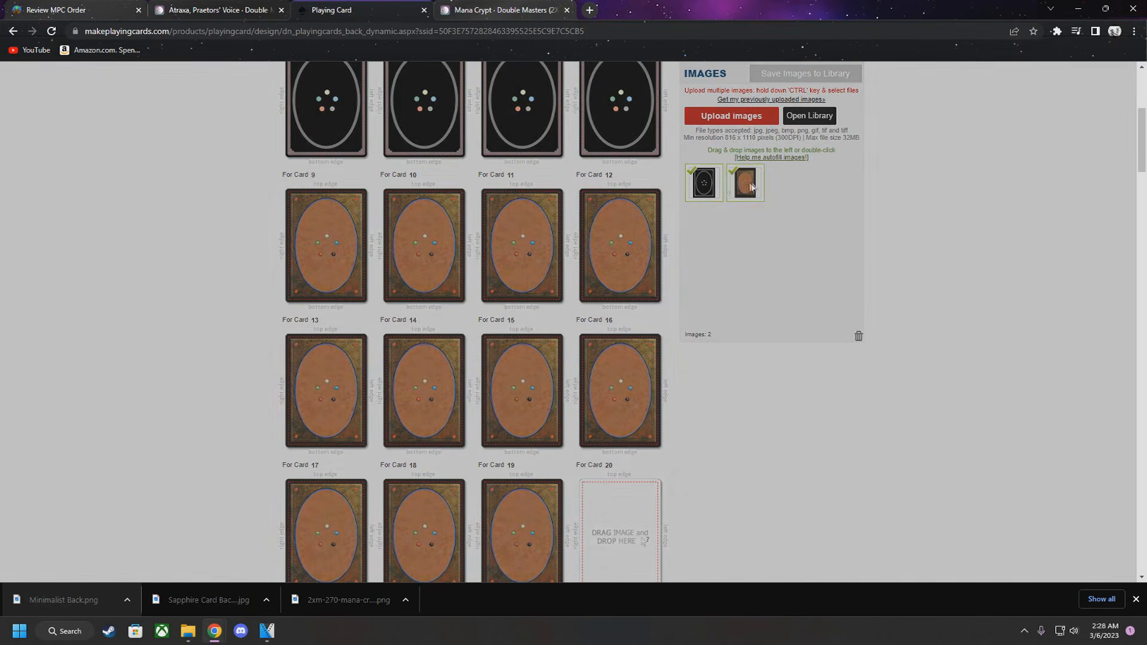
# Check the pairing of card fronts and backs in the order preview and return to customizing the backs
pyautogui.scroll(-10, 257, 279)
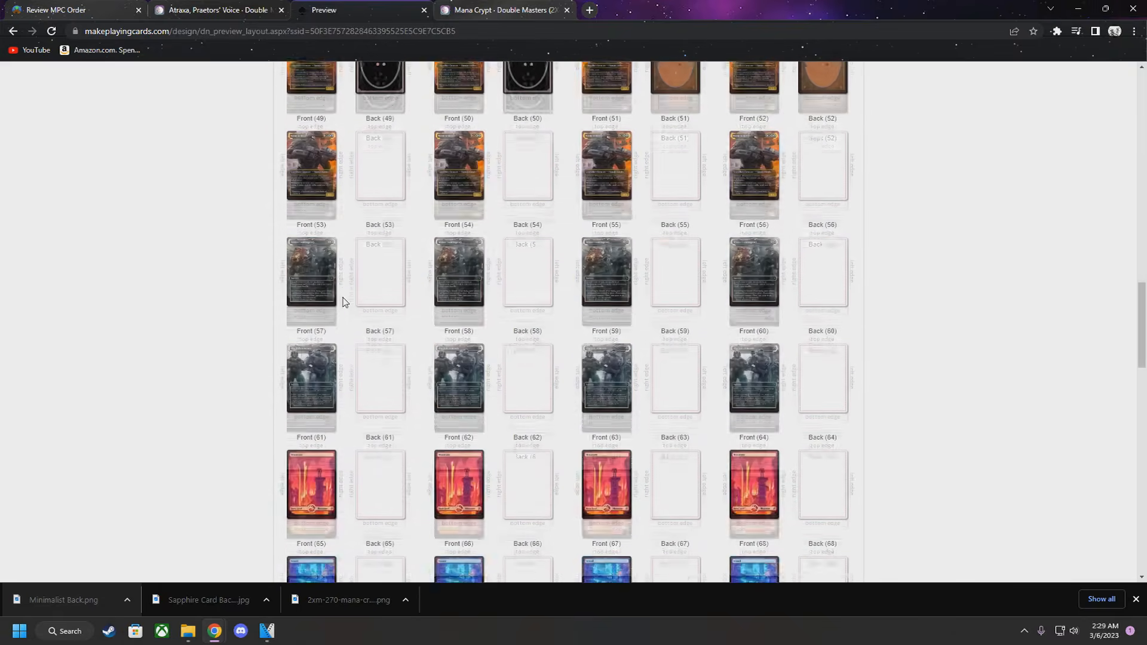
pyautogui.scroll(20, 345, 297)
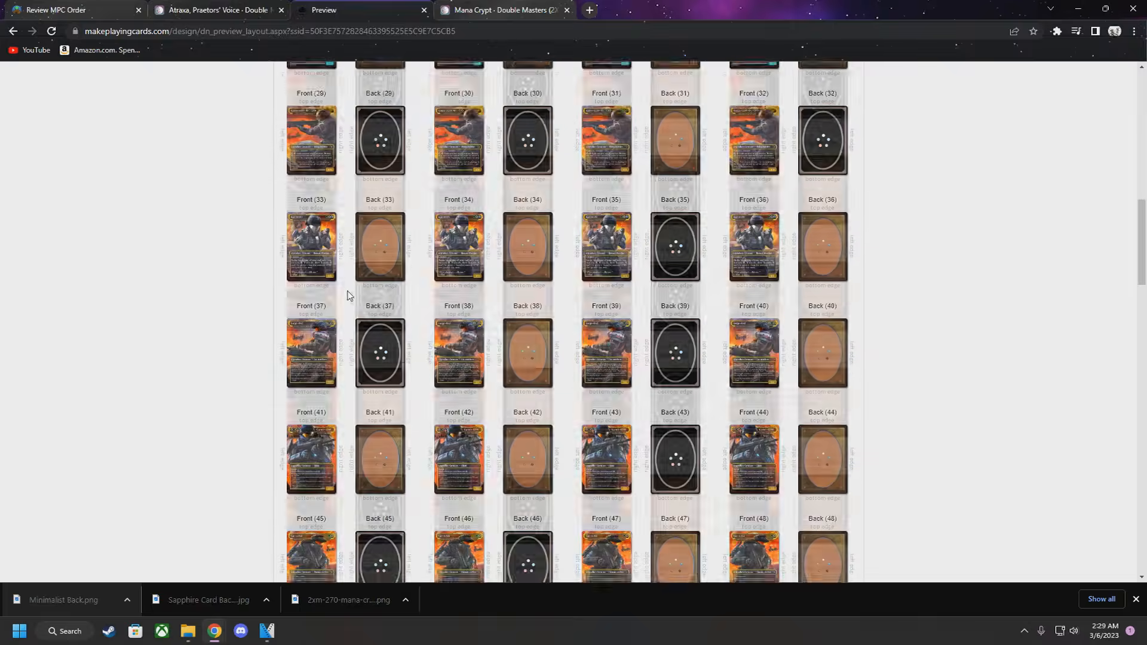
pyautogui.click(702, 111)
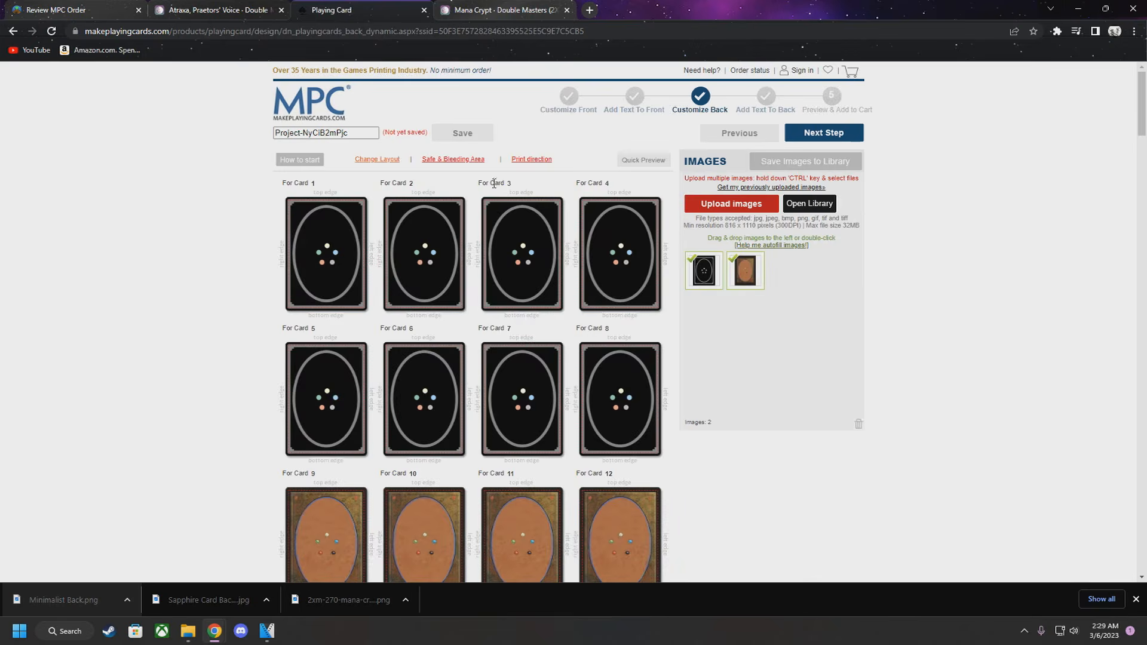
# Change the card back layout to the same image for all 108 backs, accepting that existing work may be lost
pyautogui.click(379, 160)
pyautogui.click(414, 354)
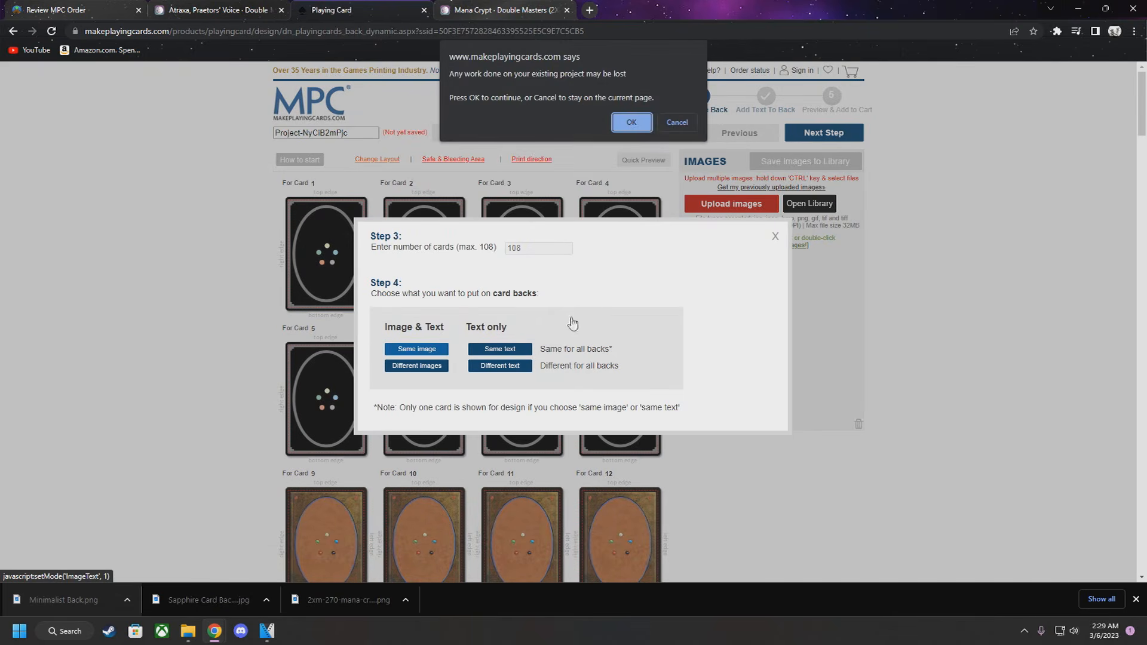
pyautogui.click(631, 124)
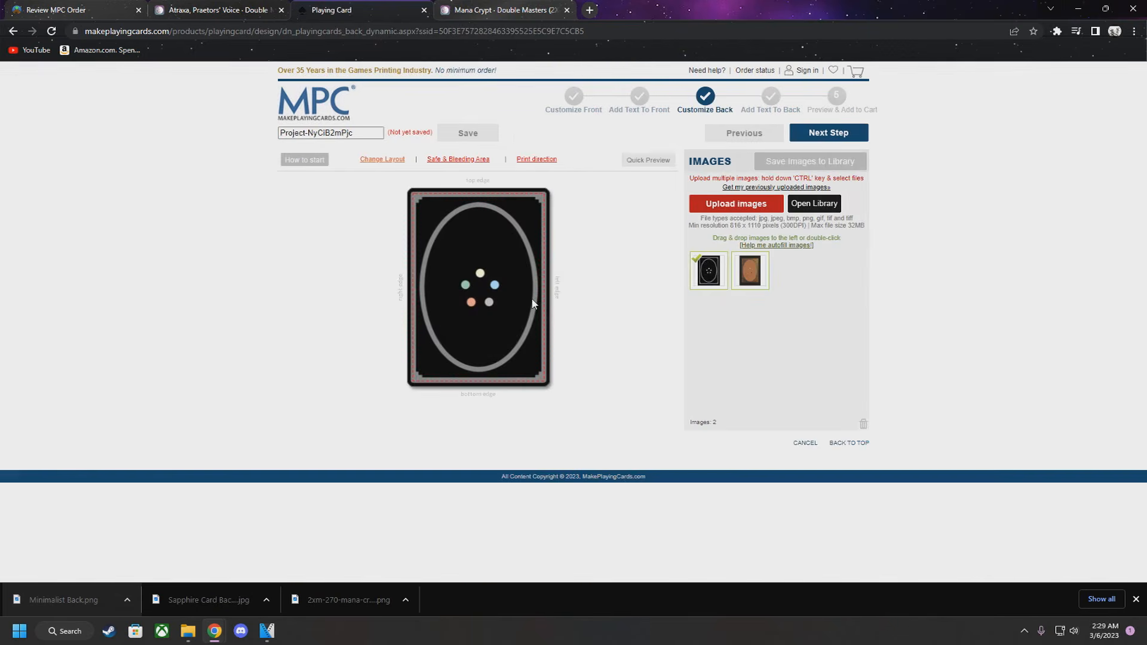
# Review all card fronts and backs in the preview, with the content confirmation ticked, and add the design to the cart
pyautogui.click(834, 110)
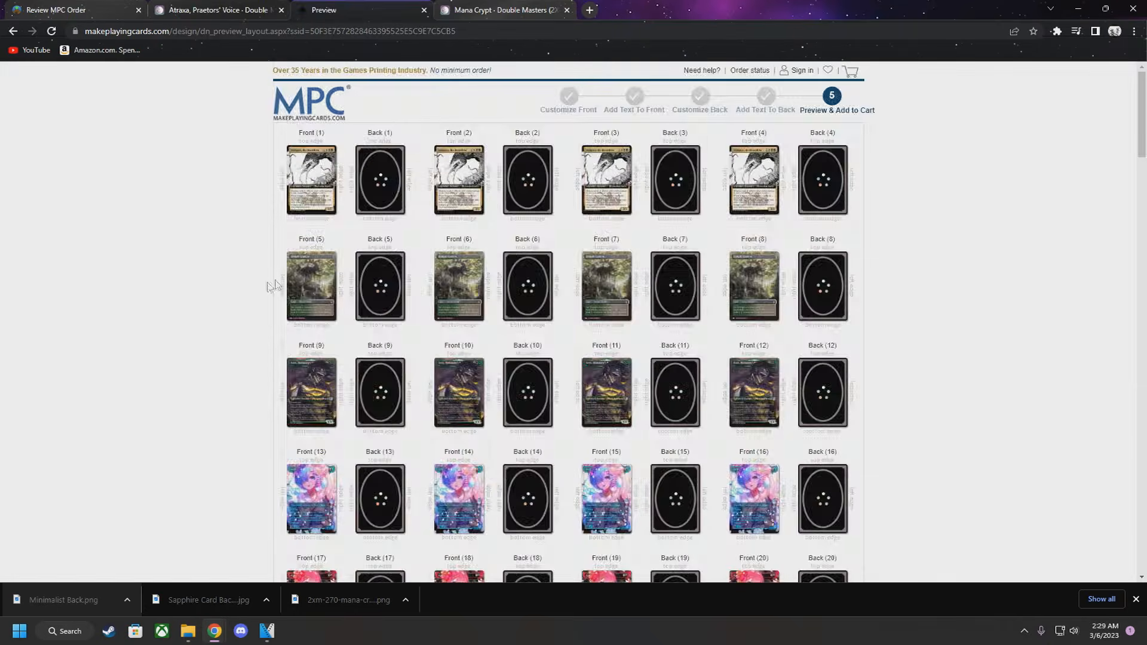
pyautogui.scroll(-20, 233, 289)
pyautogui.scroll(-13, 226, 296)
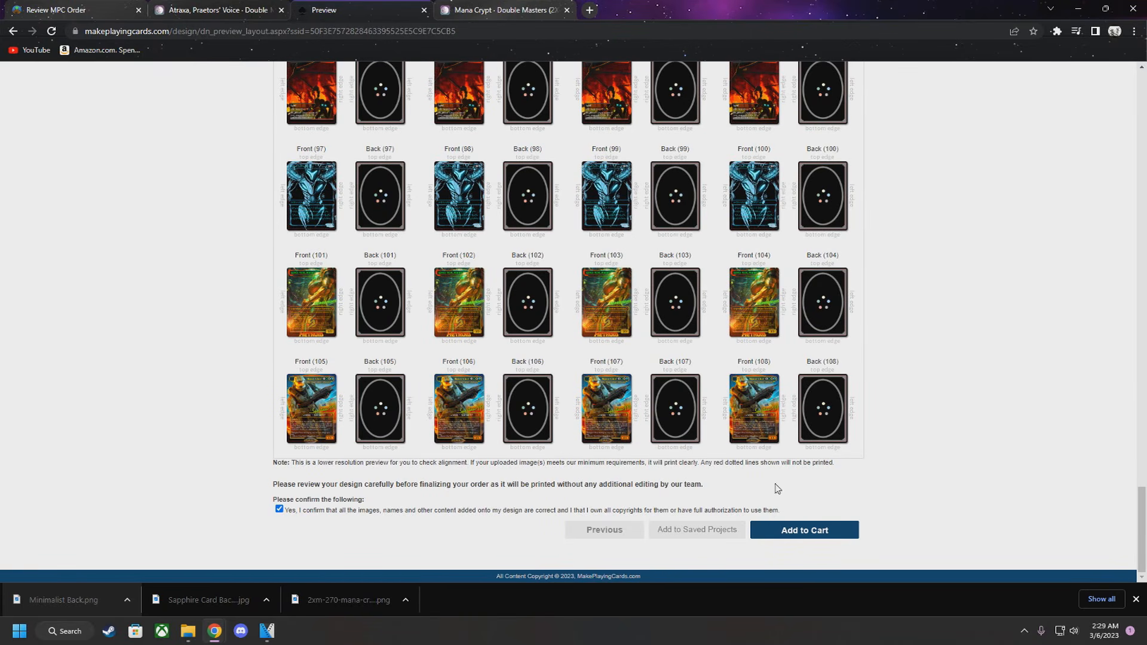
pyautogui.click(805, 531)
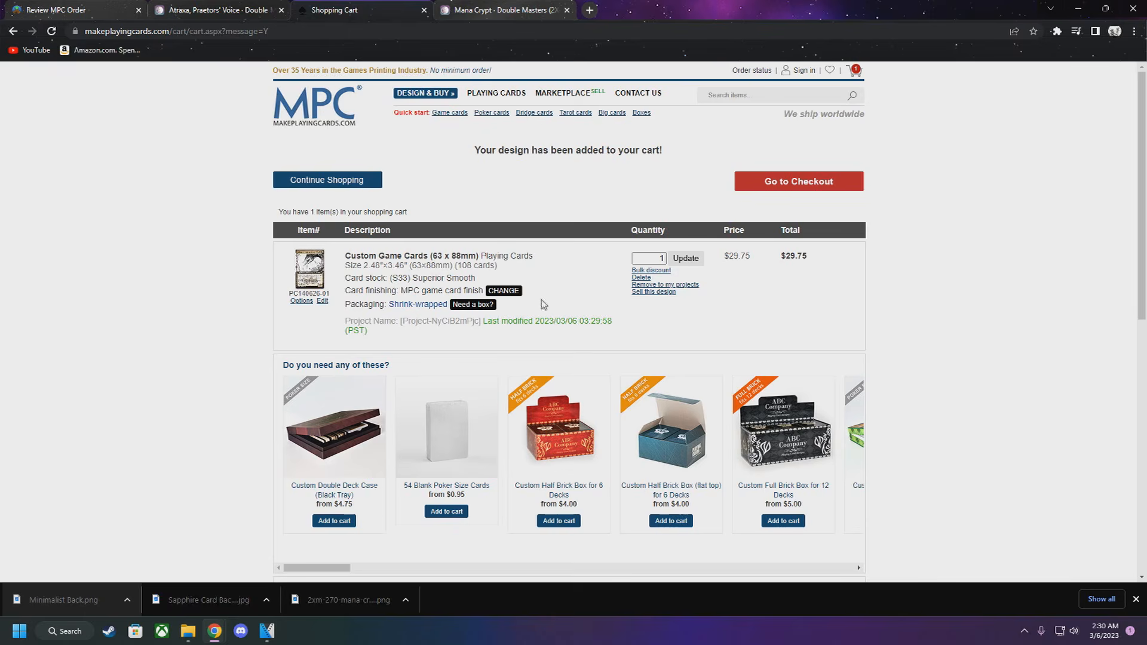
# Proceed from the cart to guest checkout without adding a box and choose Credit Card as the payment method
pyautogui.moveTo(546, 99)
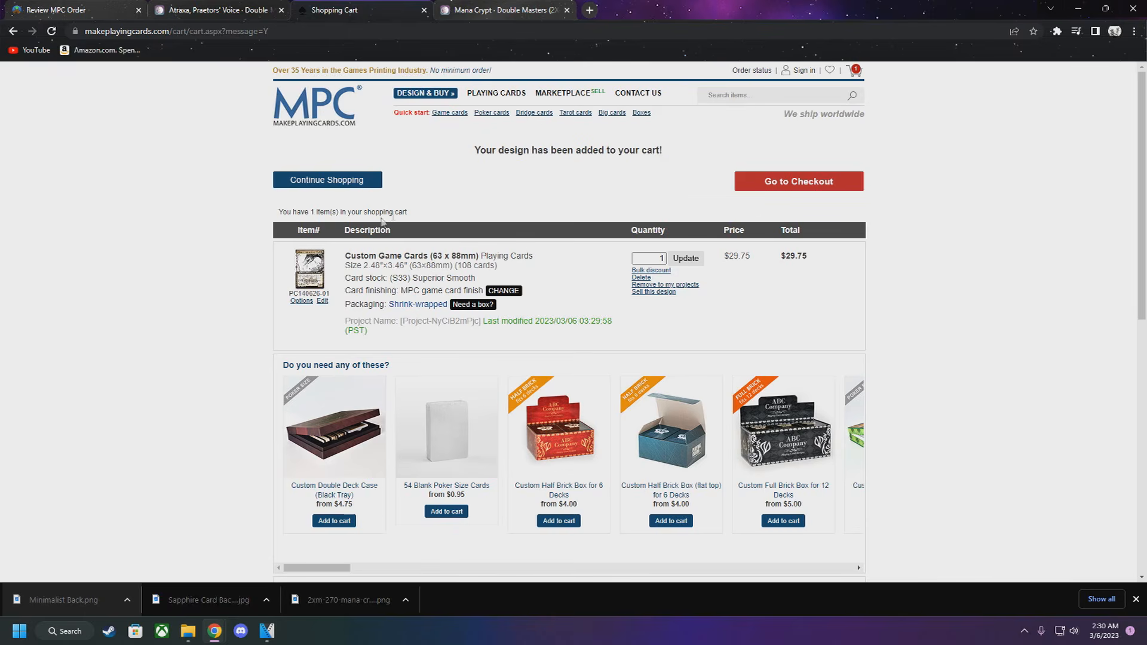
pyautogui.click(806, 185)
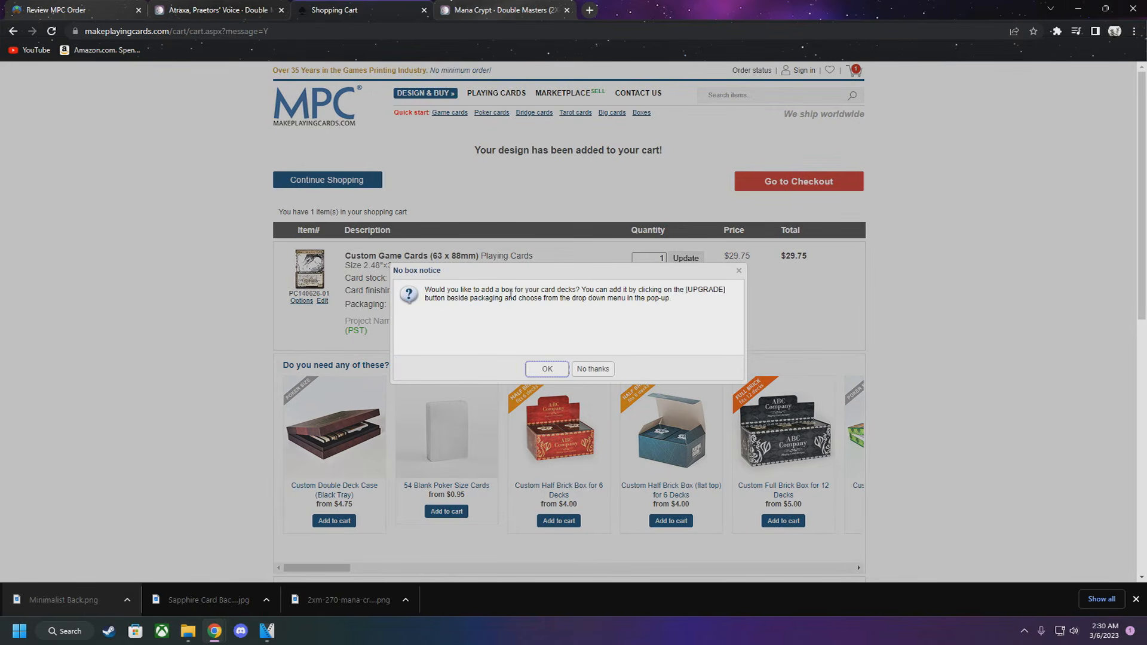
pyautogui.click(555, 371)
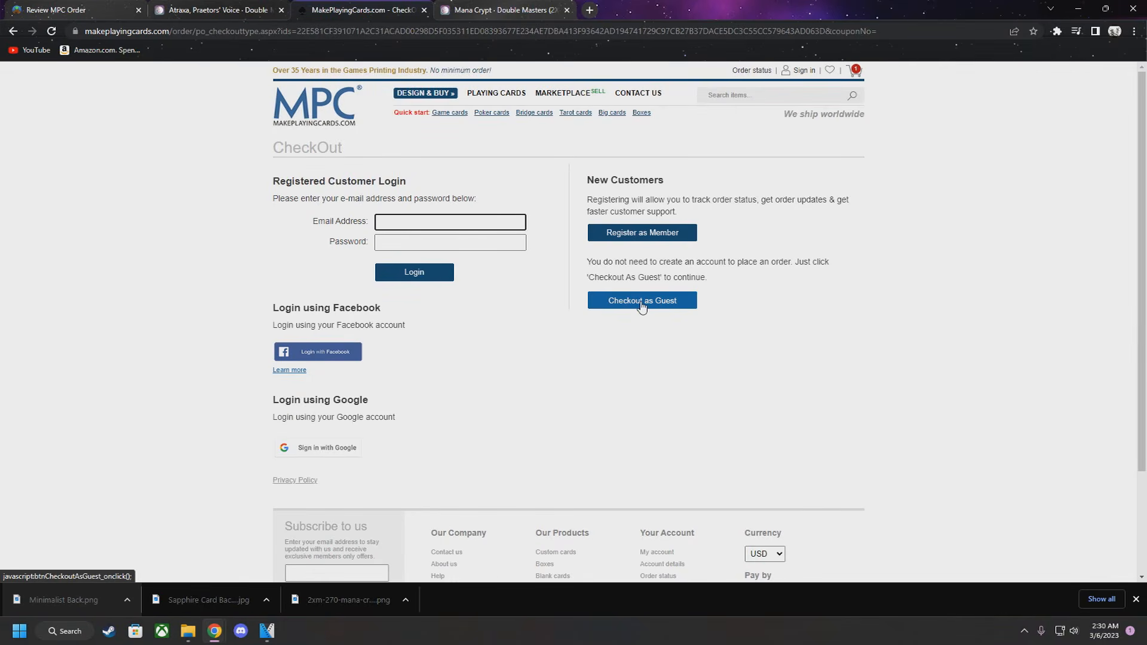
pyautogui.click(641, 304)
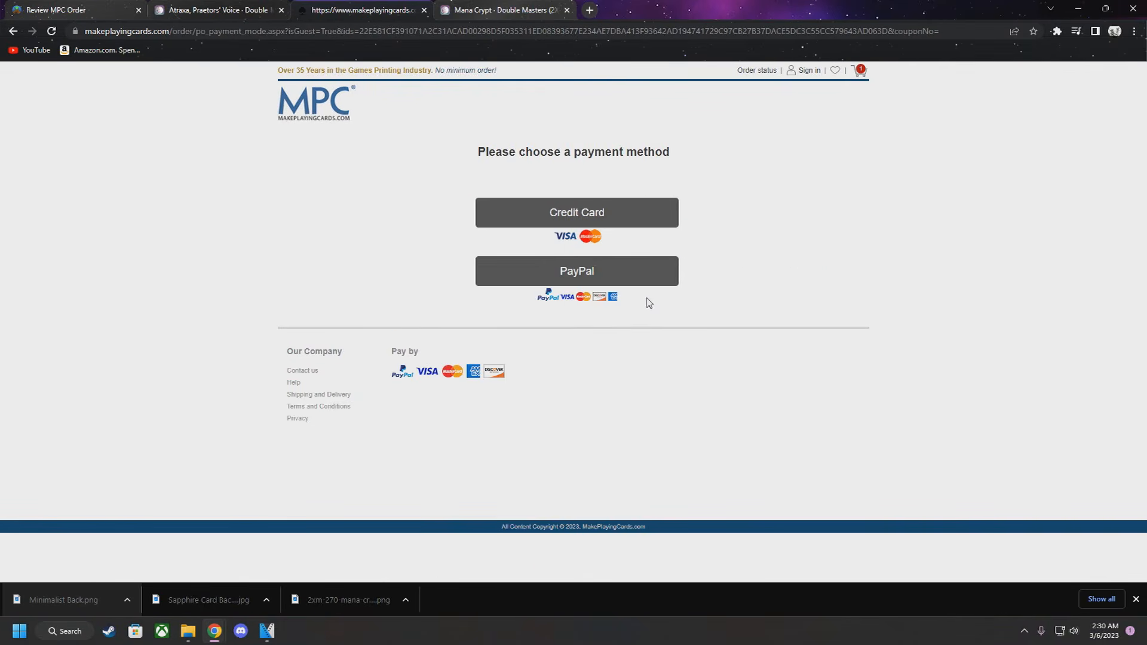
pyautogui.click(605, 215)
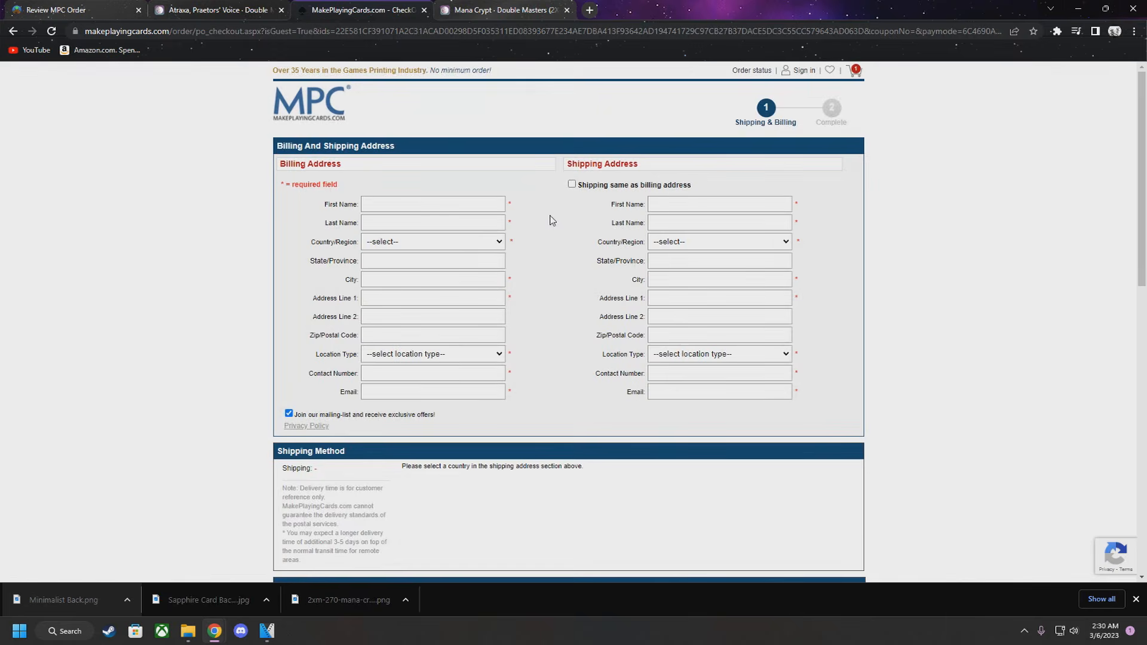
# Look over the checkout form's address, shipping method and product sections, including the billing first name field
pyautogui.scroll(-3, 556, 259)
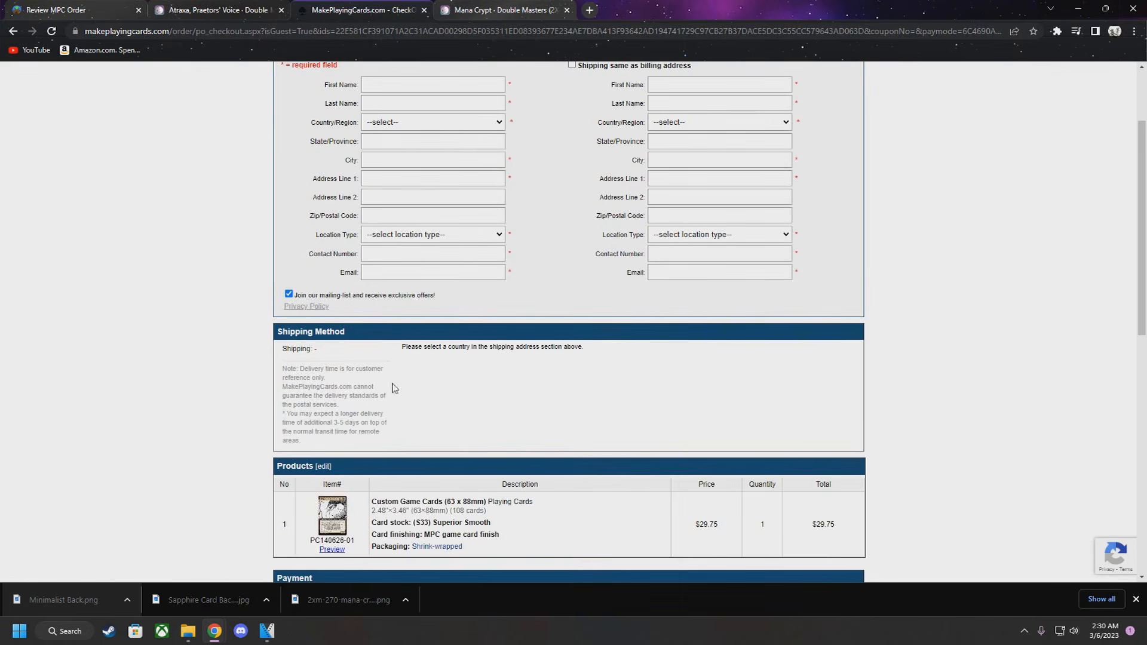
pyautogui.scroll(3, 464, 408)
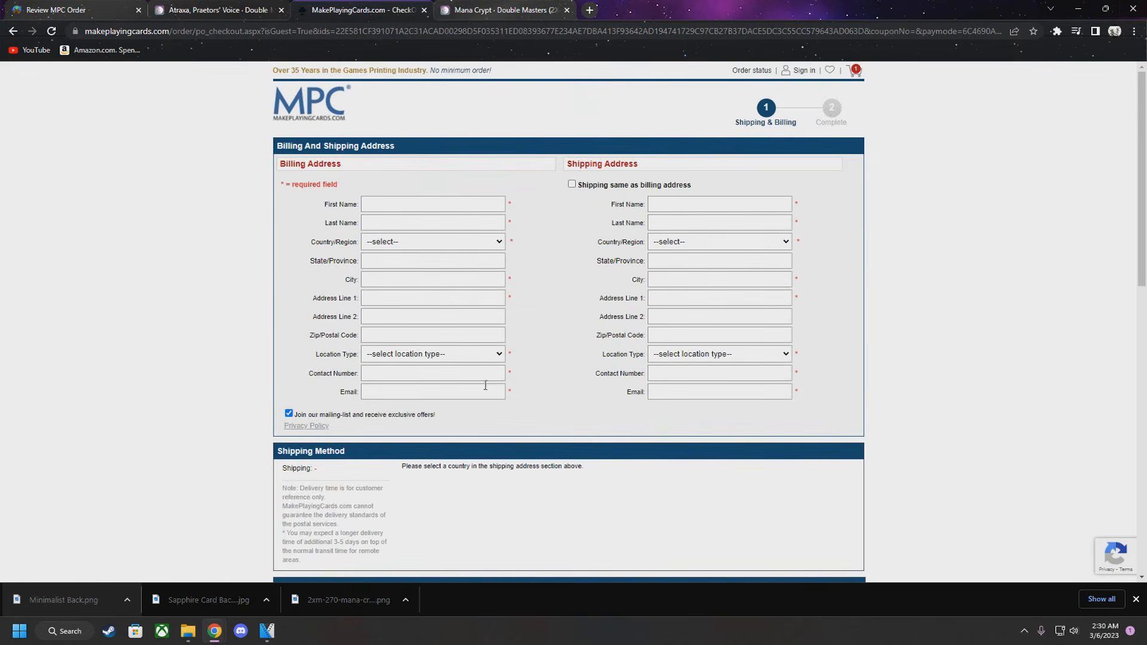
pyautogui.click(405, 204)
pyautogui.click(528, 206)
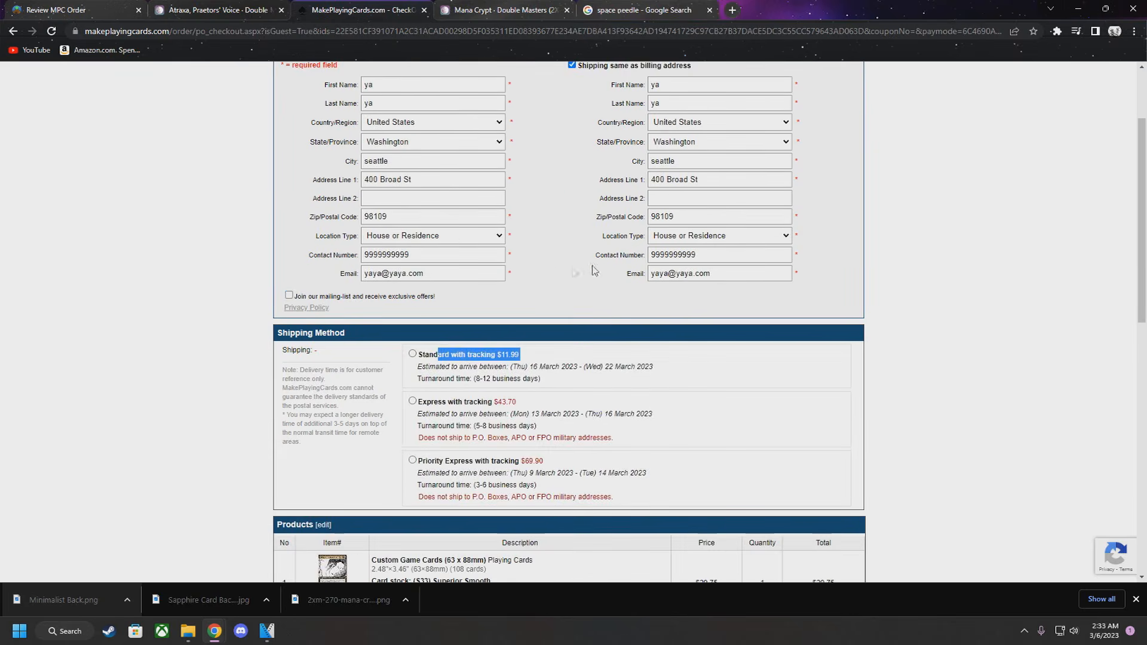
# Examine the completed billing and shipping addresses, the tracked shipping options, the product details and the card payment section
pyautogui.scroll(1, 594, 270)
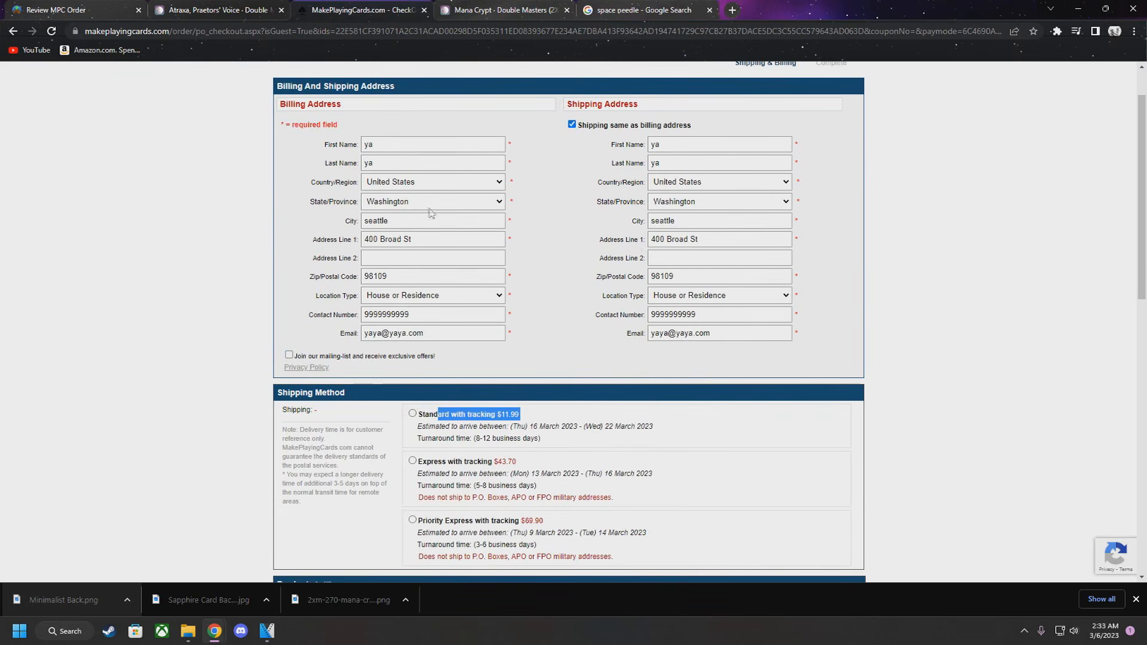
pyautogui.scroll(-2, 492, 321)
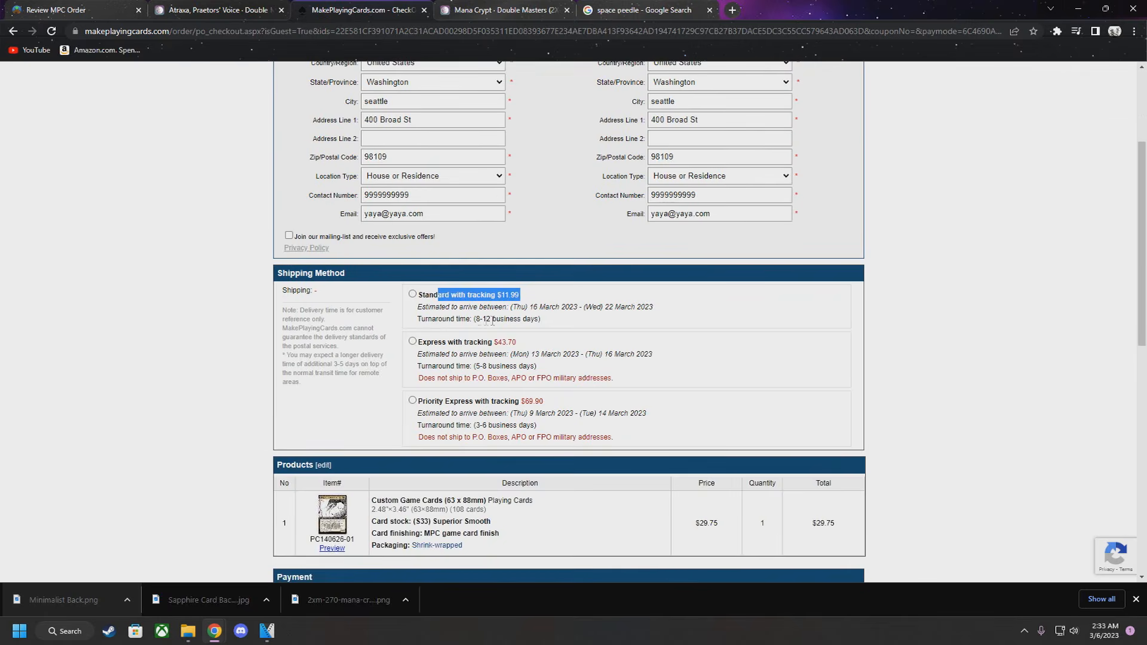
pyautogui.click(527, 303)
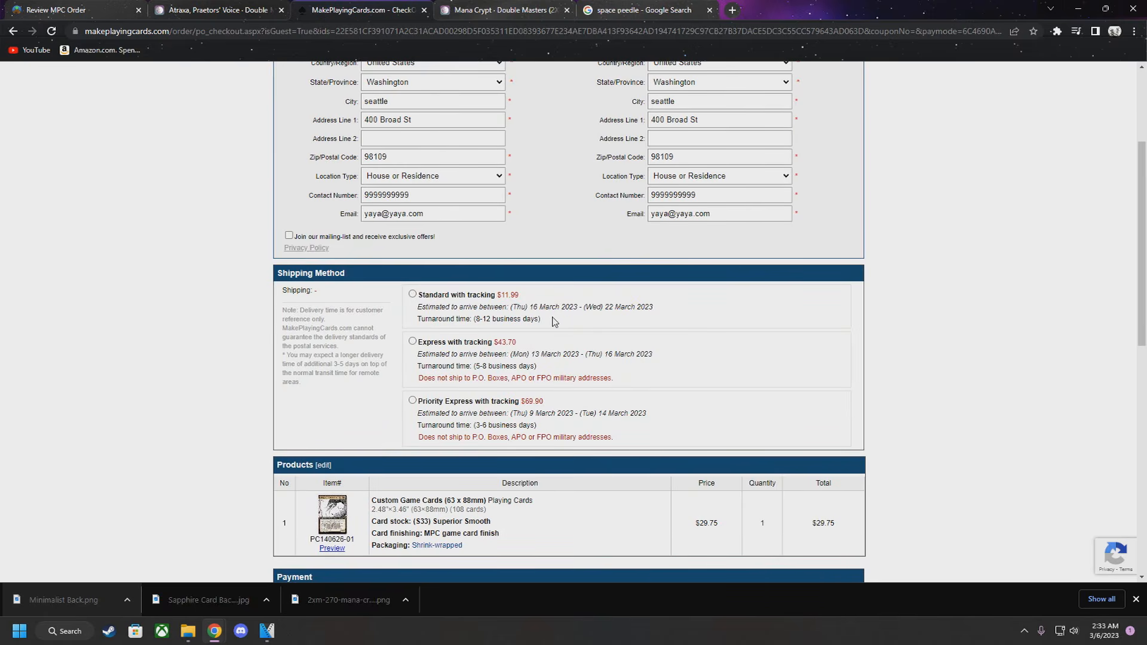
pyautogui.scroll(-2, 512, 304)
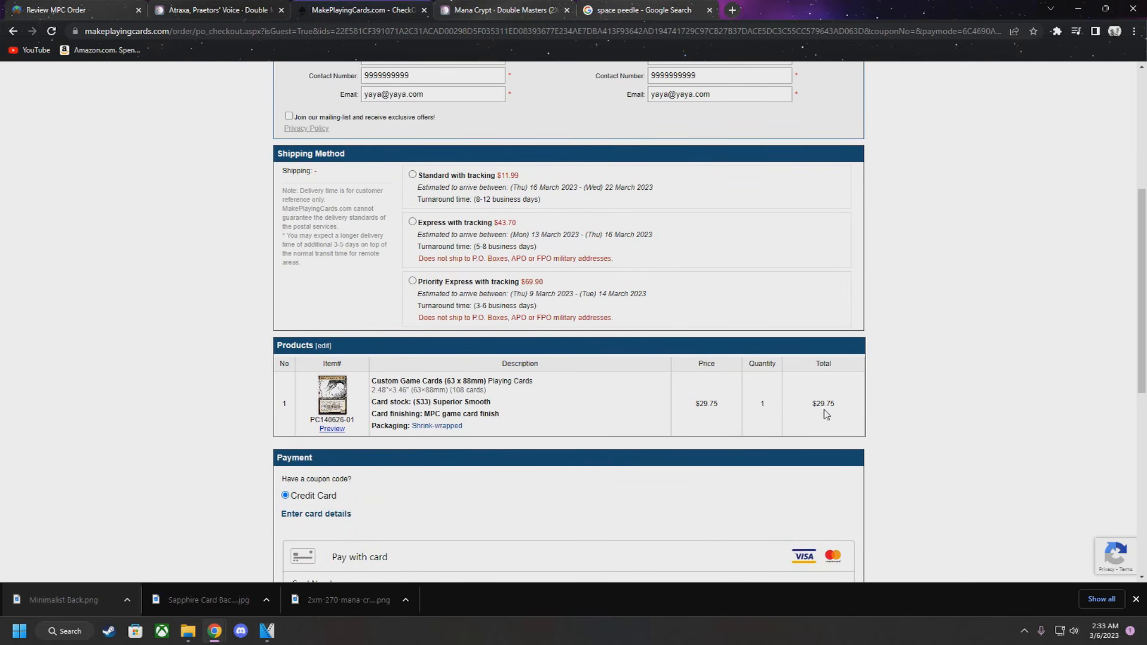
pyautogui.scroll(-3, 249, 357)
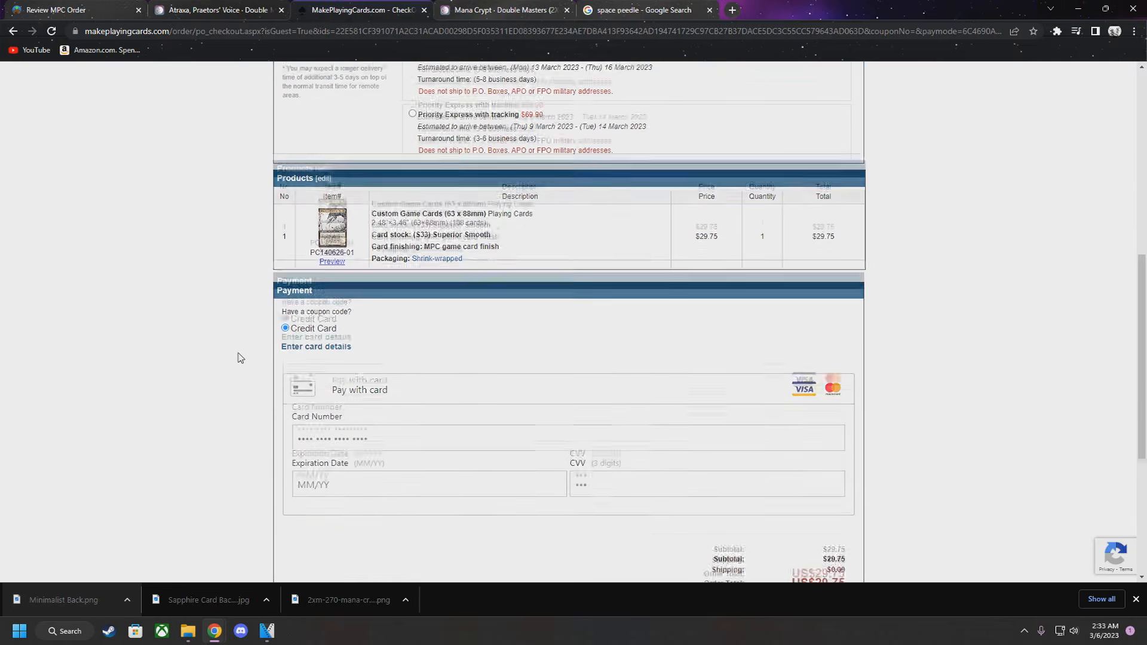
pyautogui.scroll(7, 240, 357)
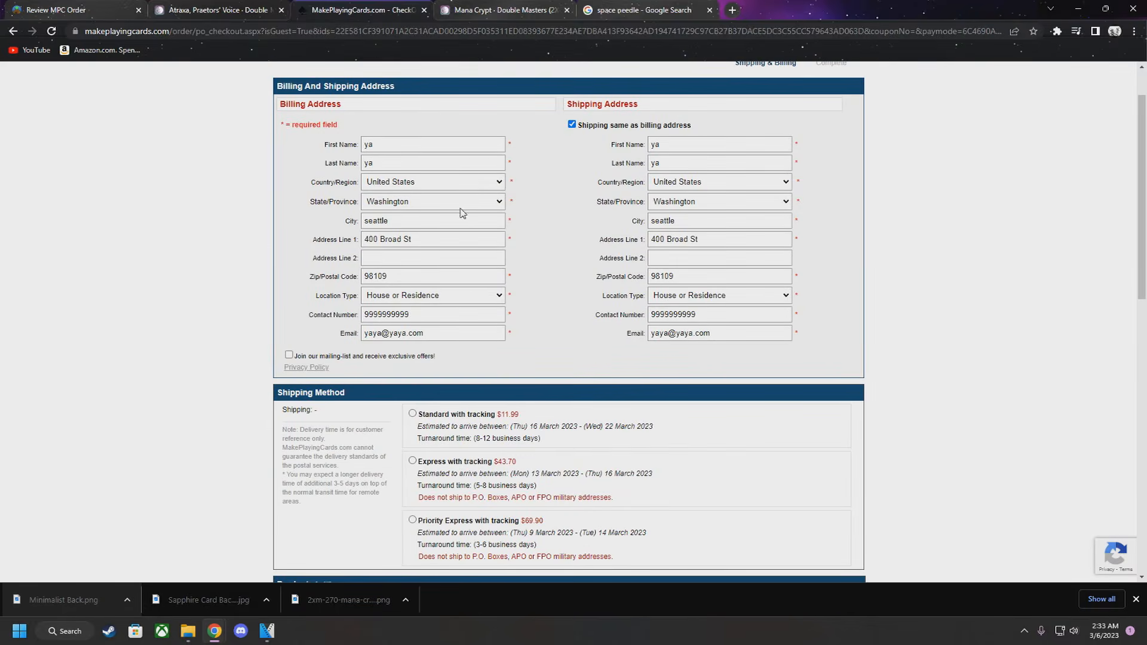
pyautogui.scroll(-5, 263, 337)
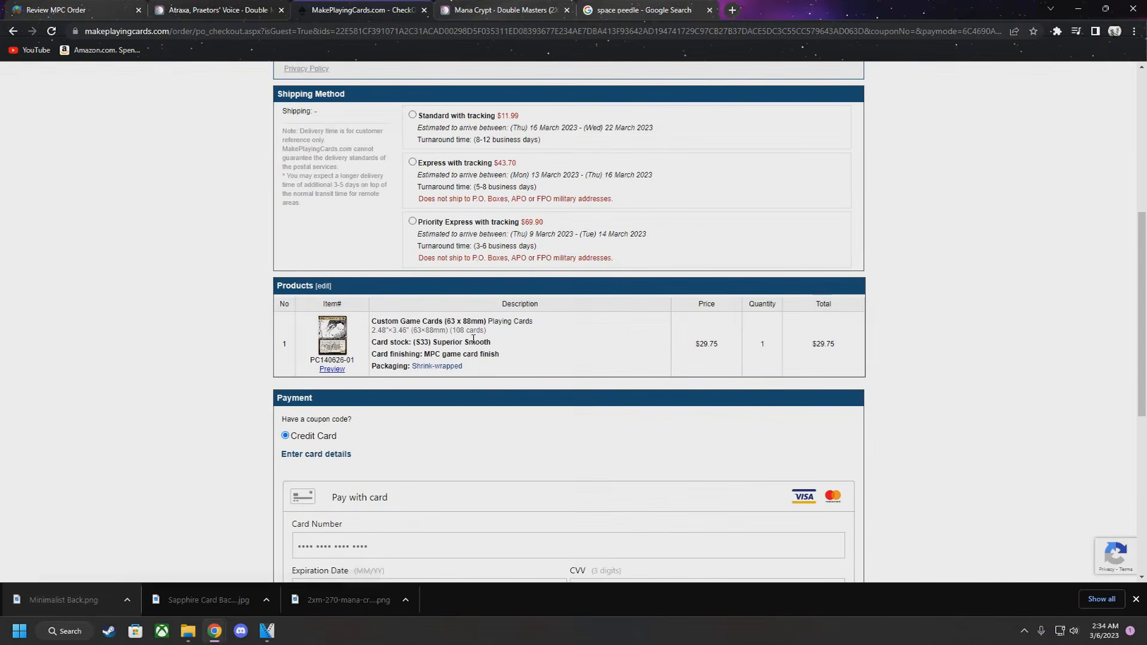
pyautogui.scroll(-3, 481, 371)
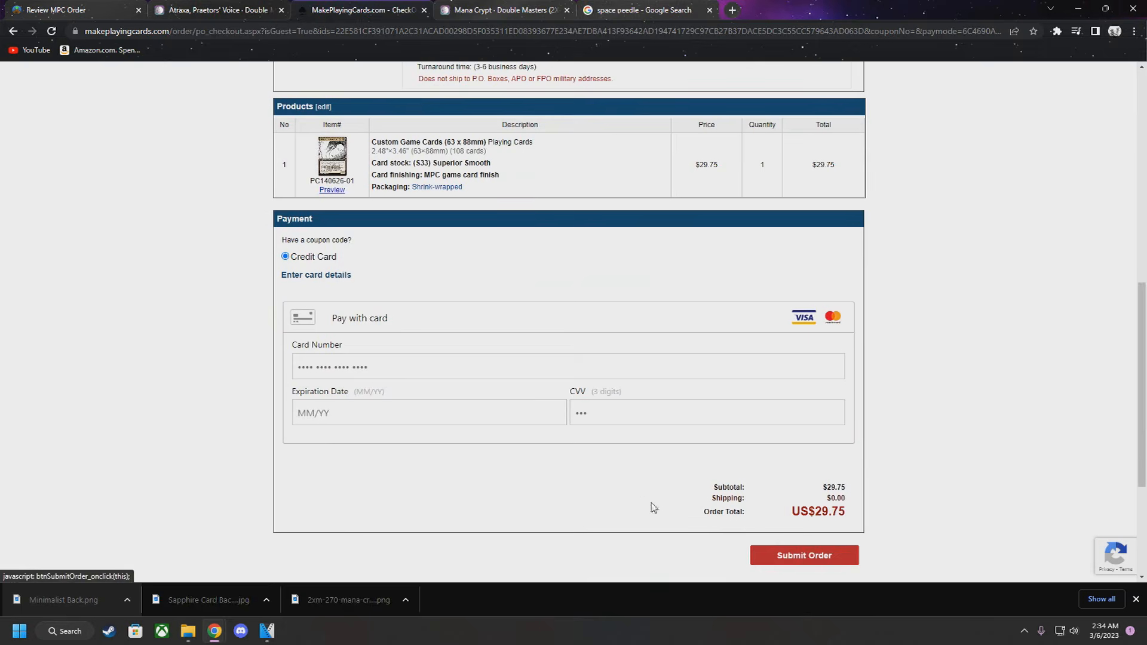
pyautogui.scroll(2, 645, 501)
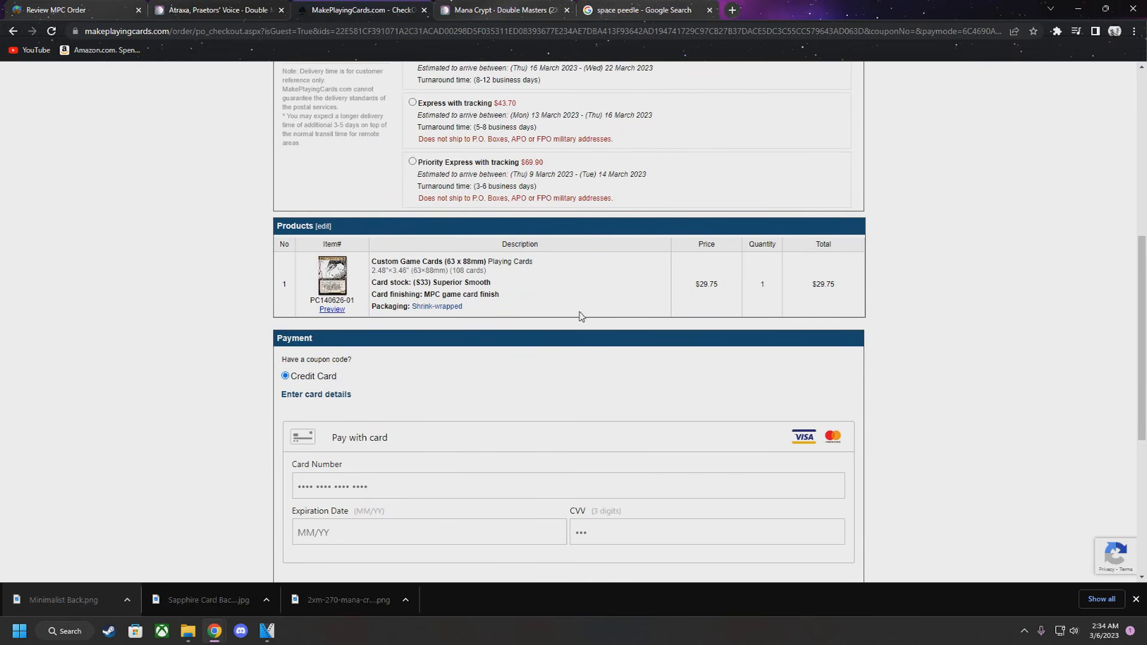
pyautogui.scroll(3, 581, 316)
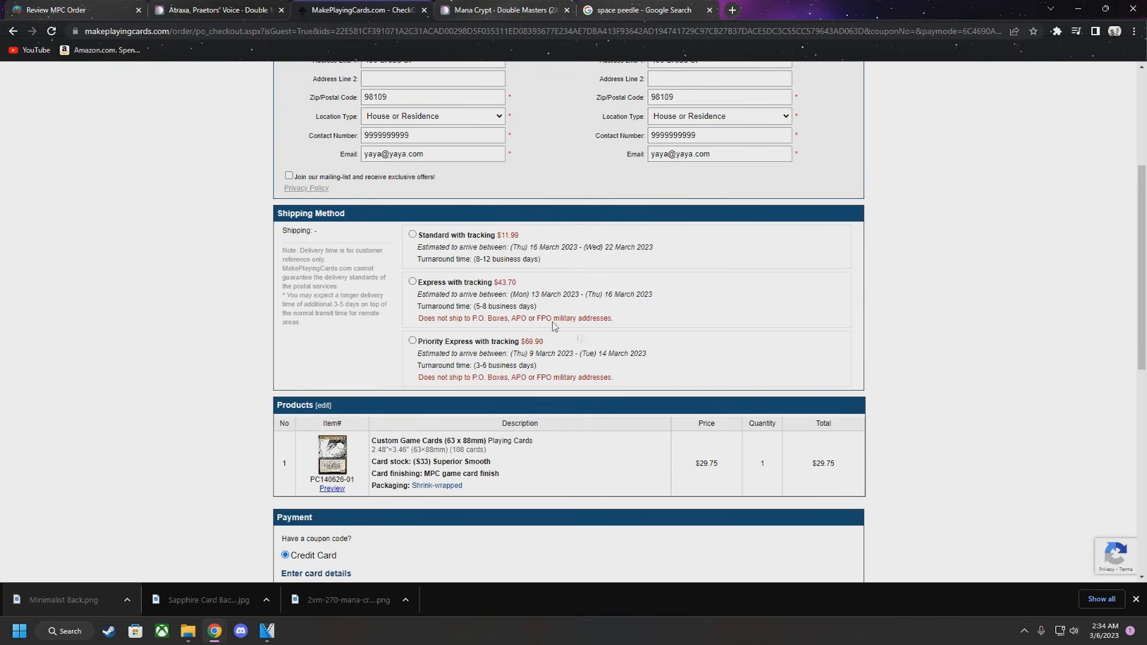
pyautogui.scroll(-6, 626, 353)
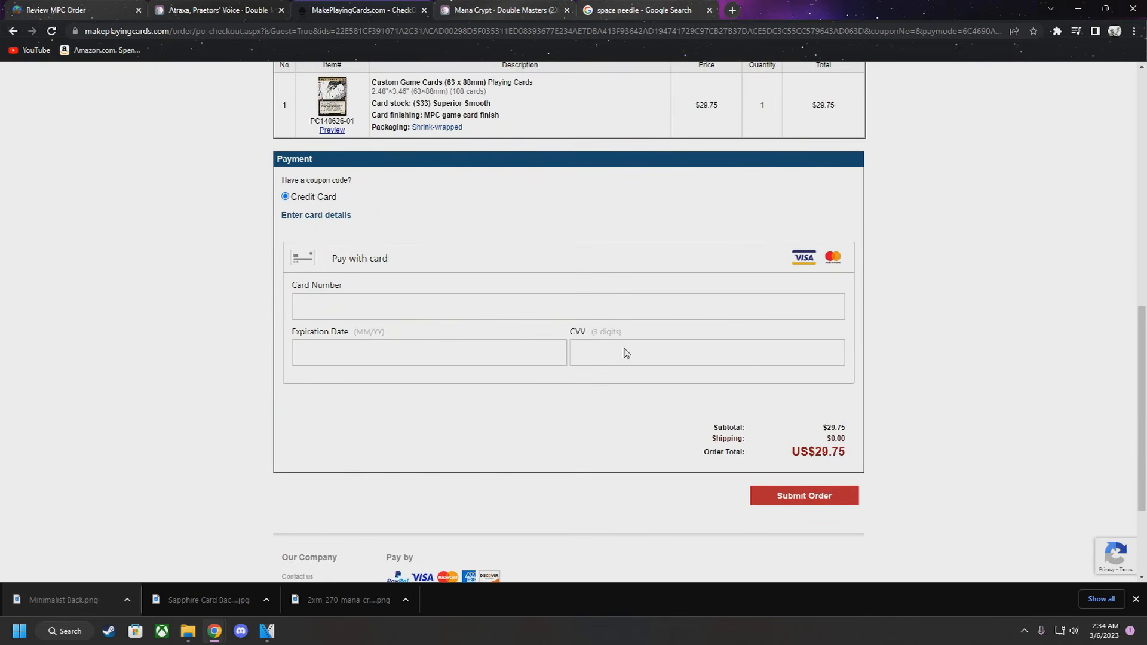
pyautogui.scroll(10, 878, 415)
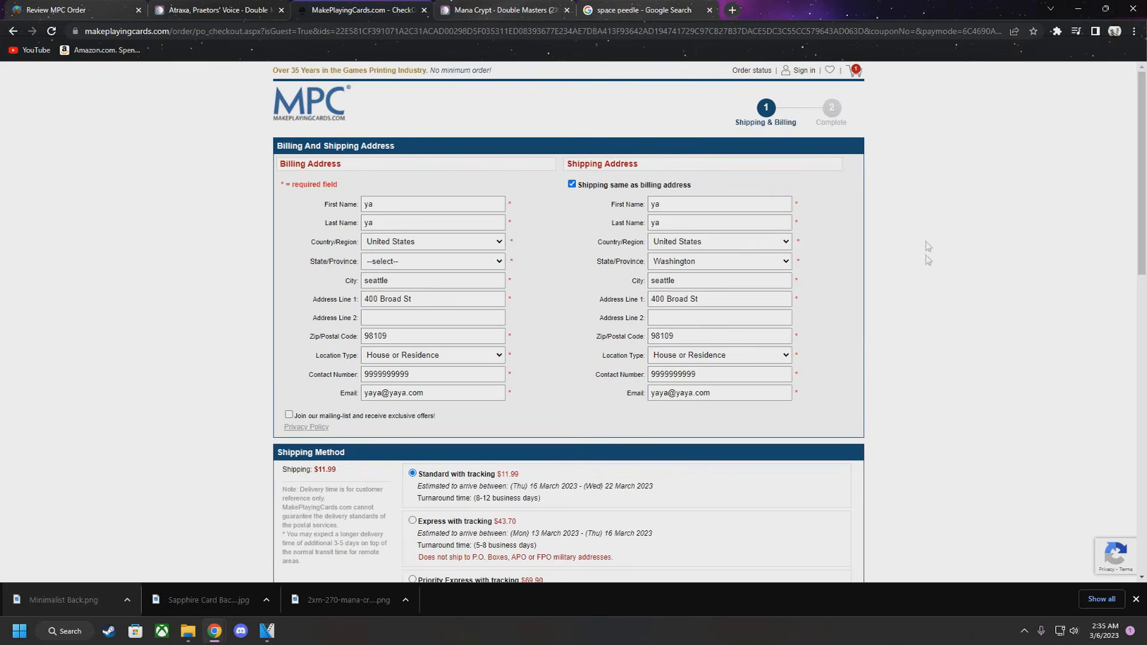